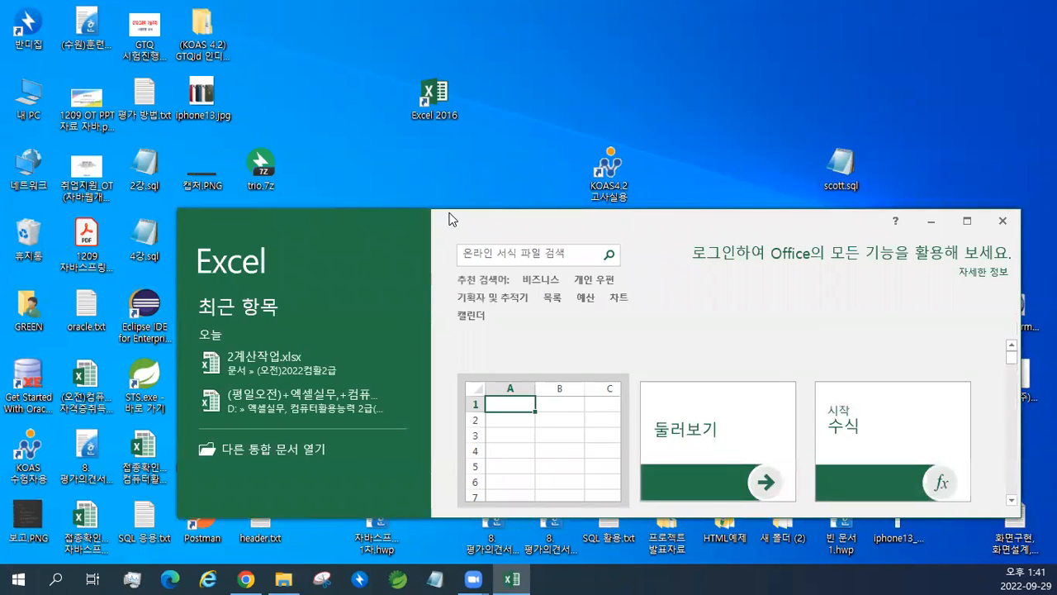
- Open the workbook 계산작업.xlsm from the 문서 > (오후)2023년컴활1급 > 1권_스프레드시트 > 이론 folder
left_click_drag(453, 218, 288, 28)
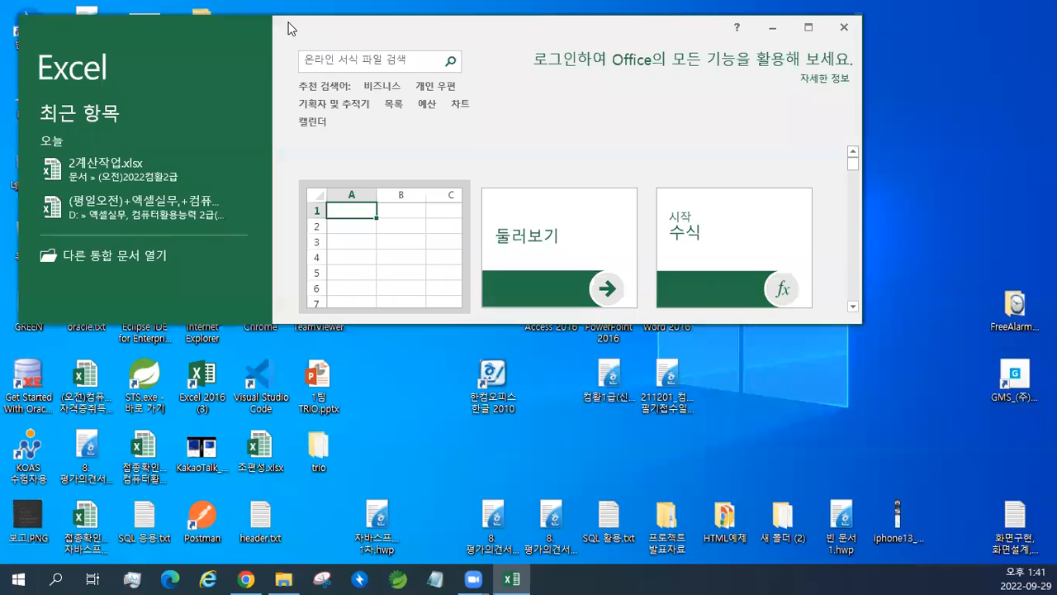
left_click(136, 262)
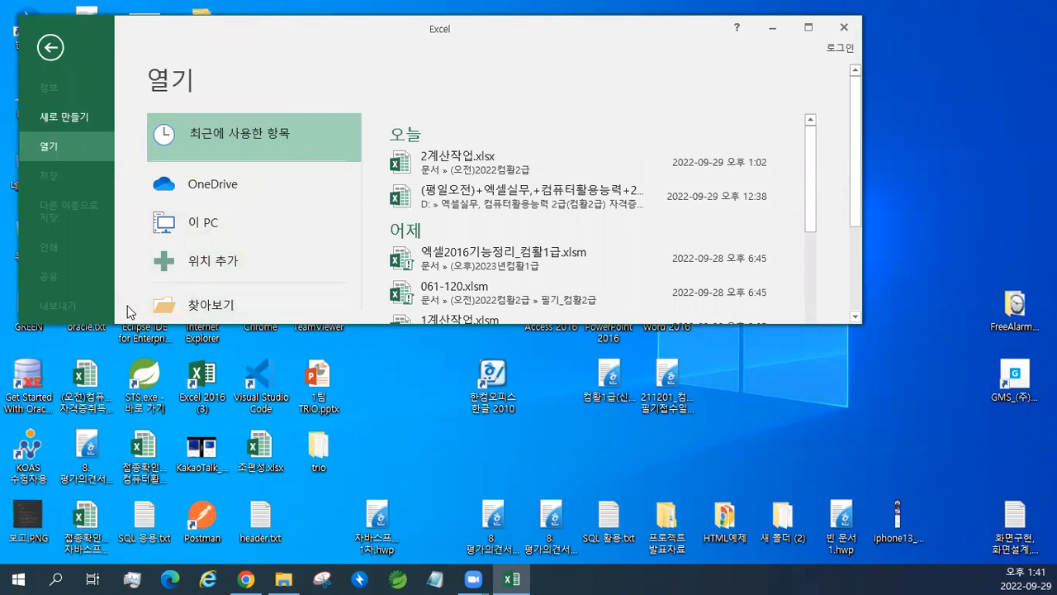
left_click(197, 312)
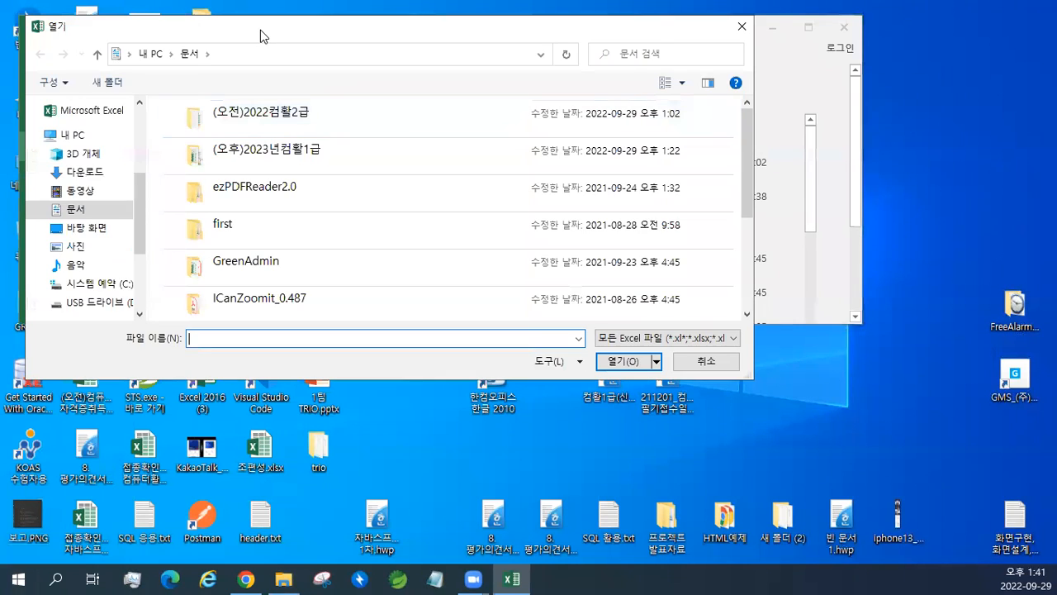
left_click_drag(263, 31, 516, 73)
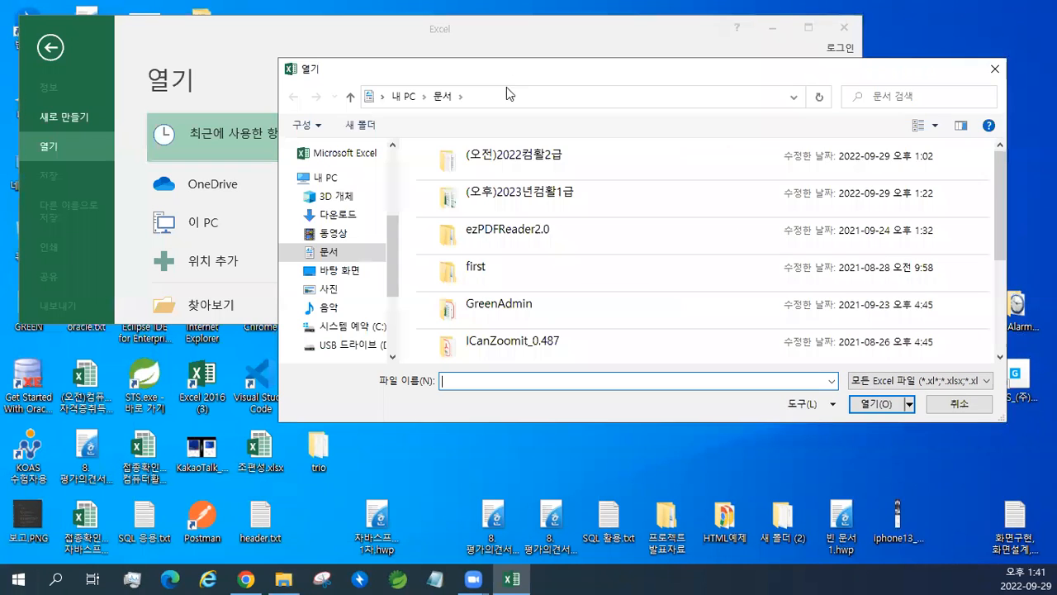
left_click(508, 202)
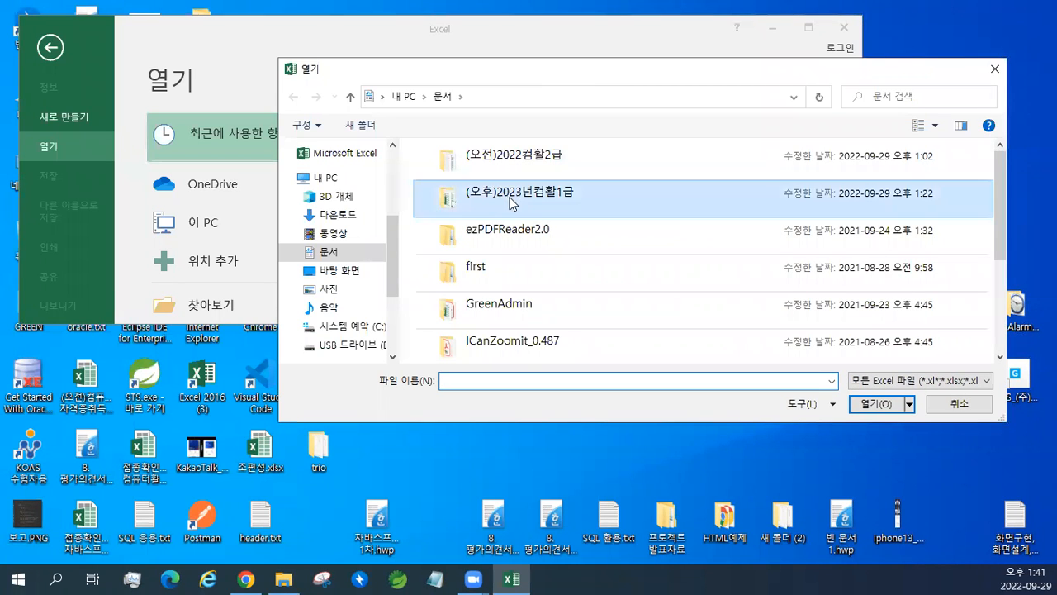
double_click(466, 205)
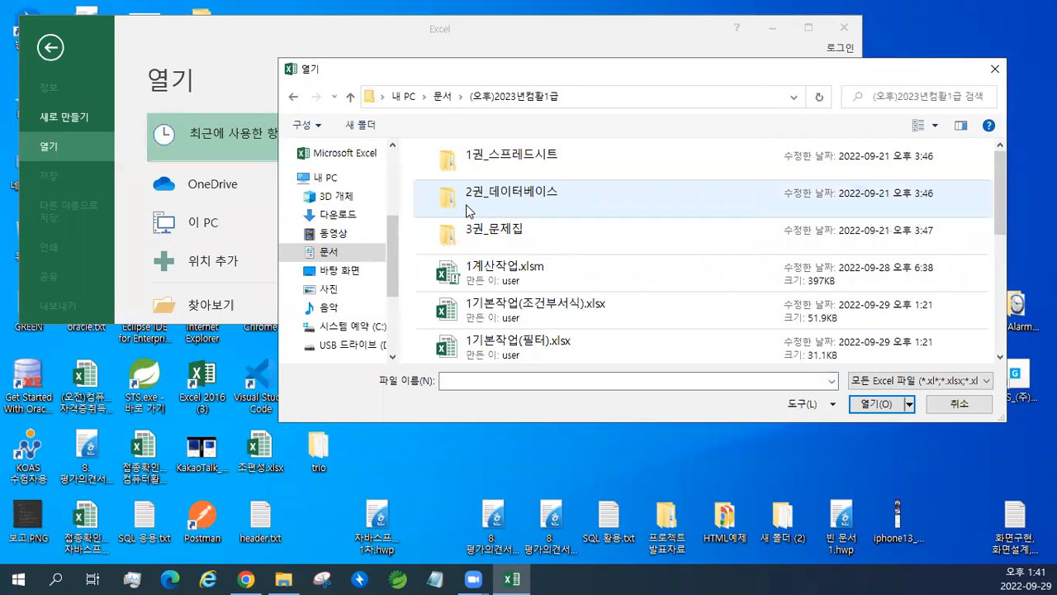
double_click(501, 171)
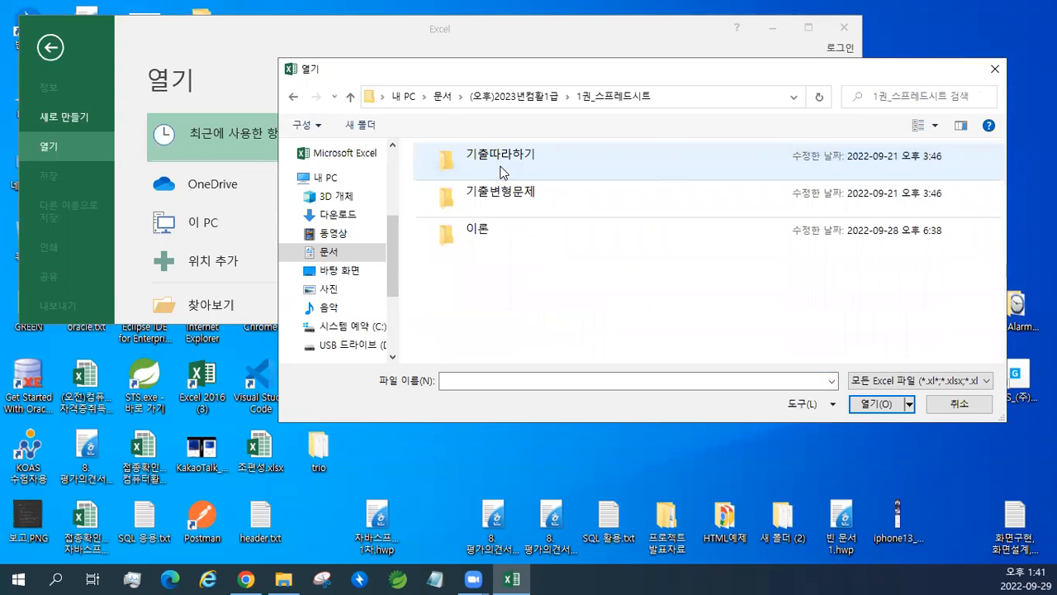
double_click(486, 240)
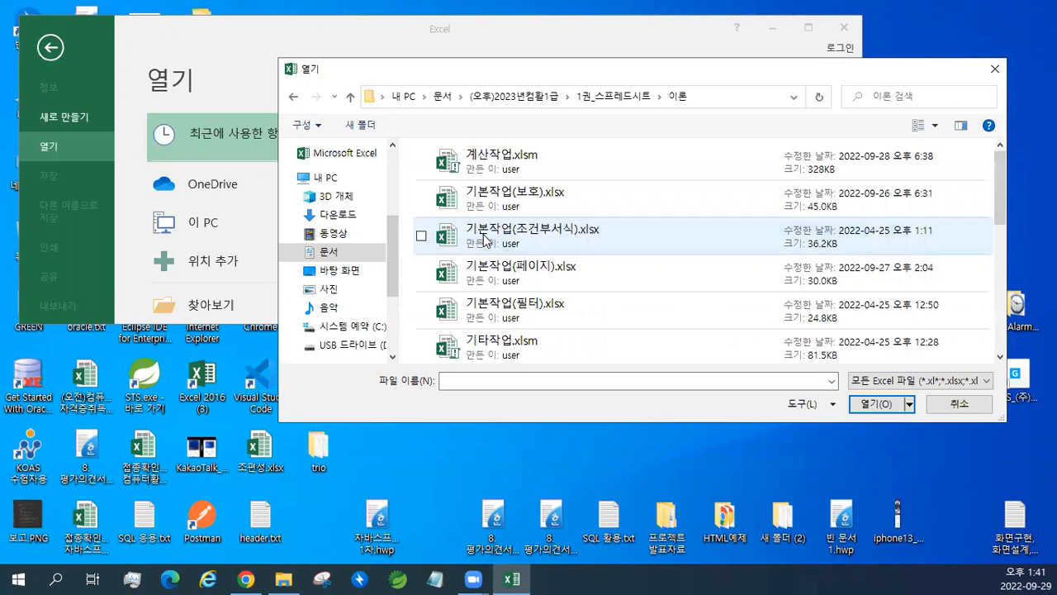
left_click(558, 175)
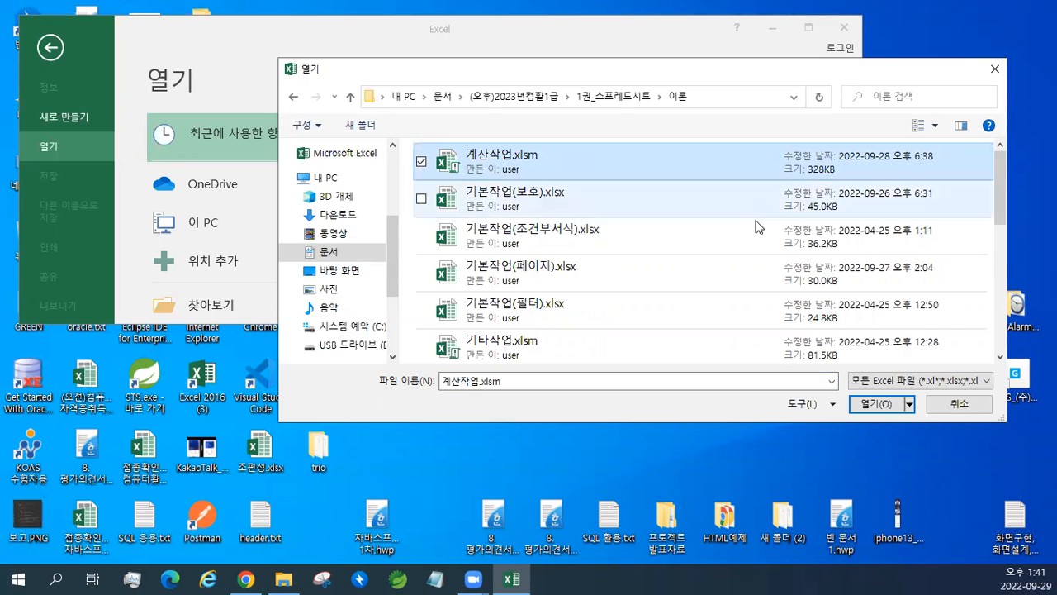
left_click(877, 404)
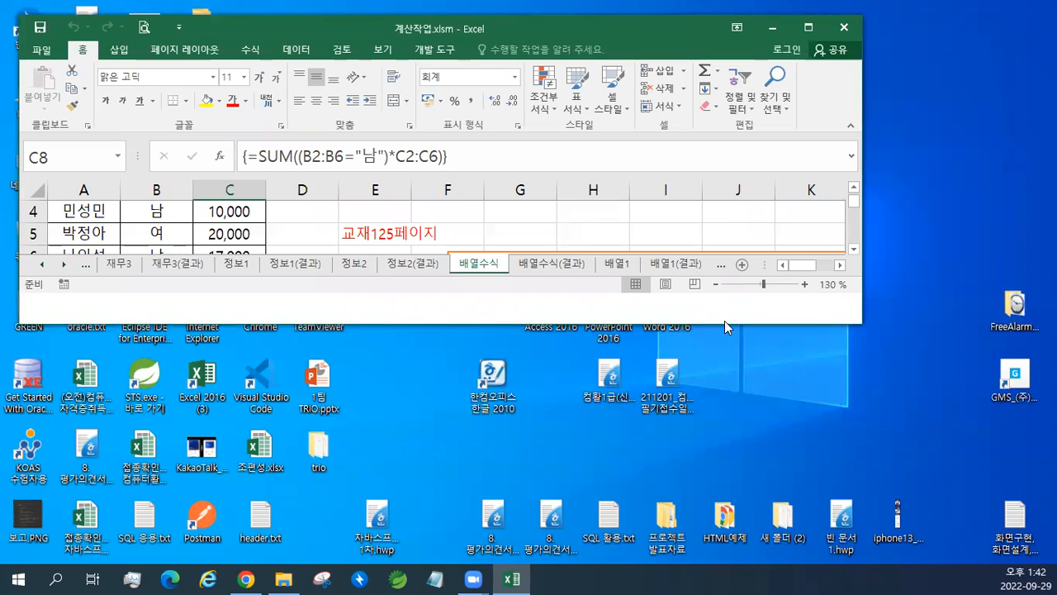
- Examine the array addition example on the 배열수식 sheet, comparing E2:F3 and H2:I3 with the results in K2:L3 cell by cell
left_click_drag(723, 329, 723, 443)
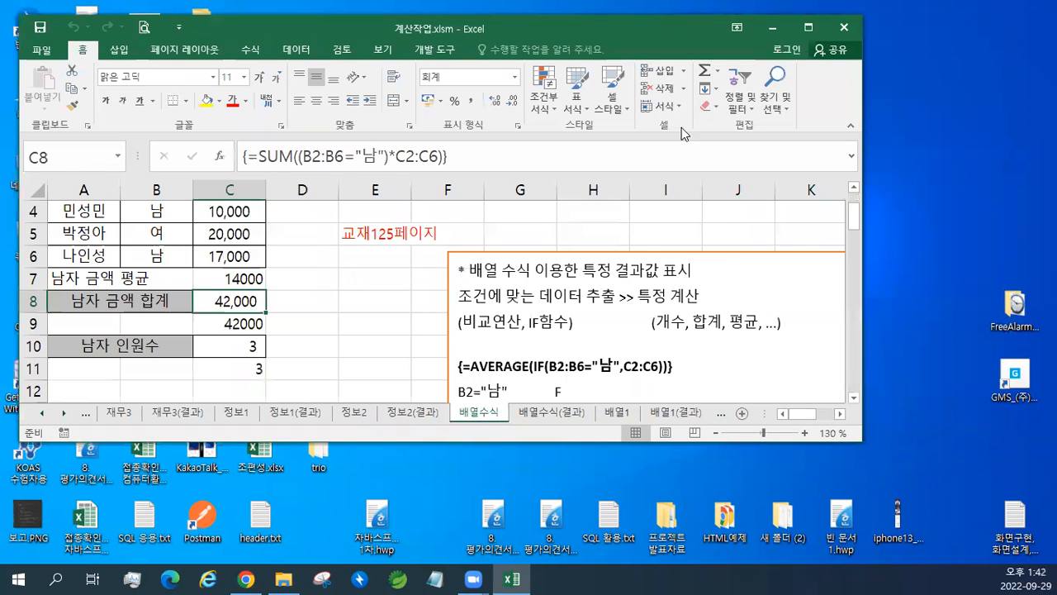
double_click(581, 28)
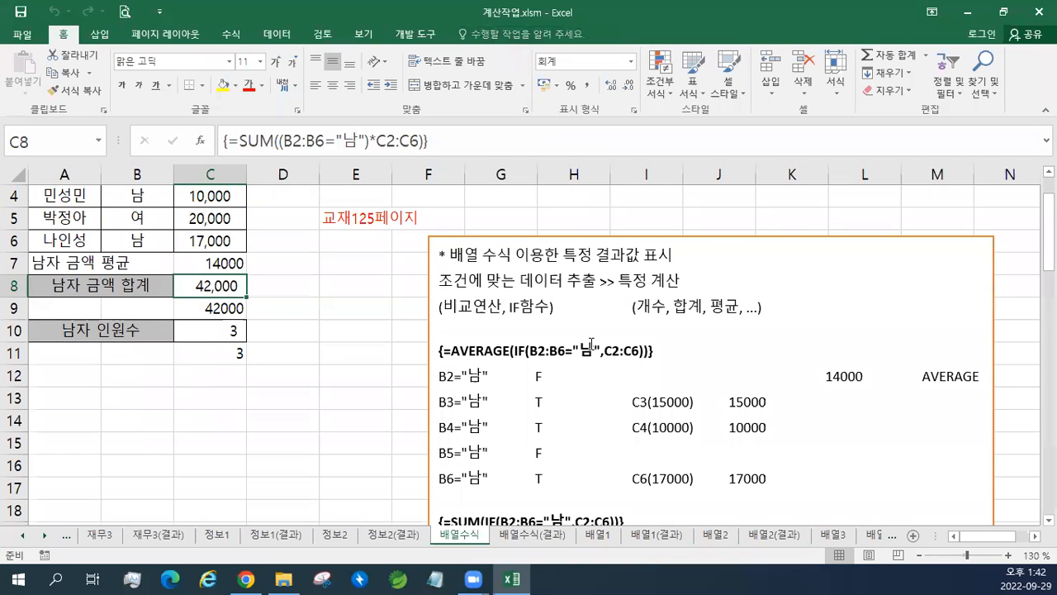
scroll(591, 343, "up", 1)
scroll(593, 343, "up", 1)
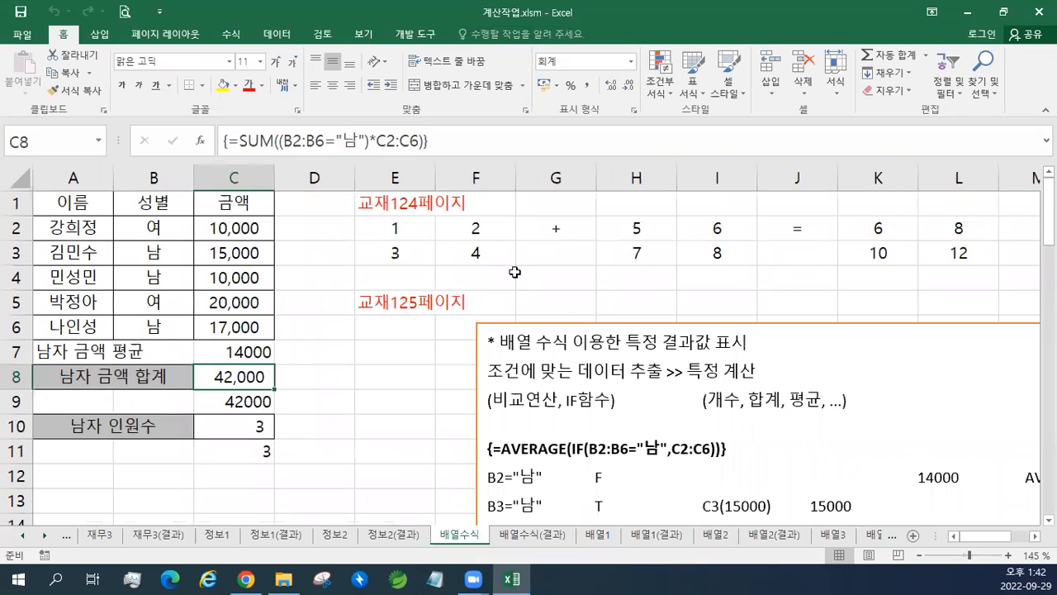
left_click(413, 229)
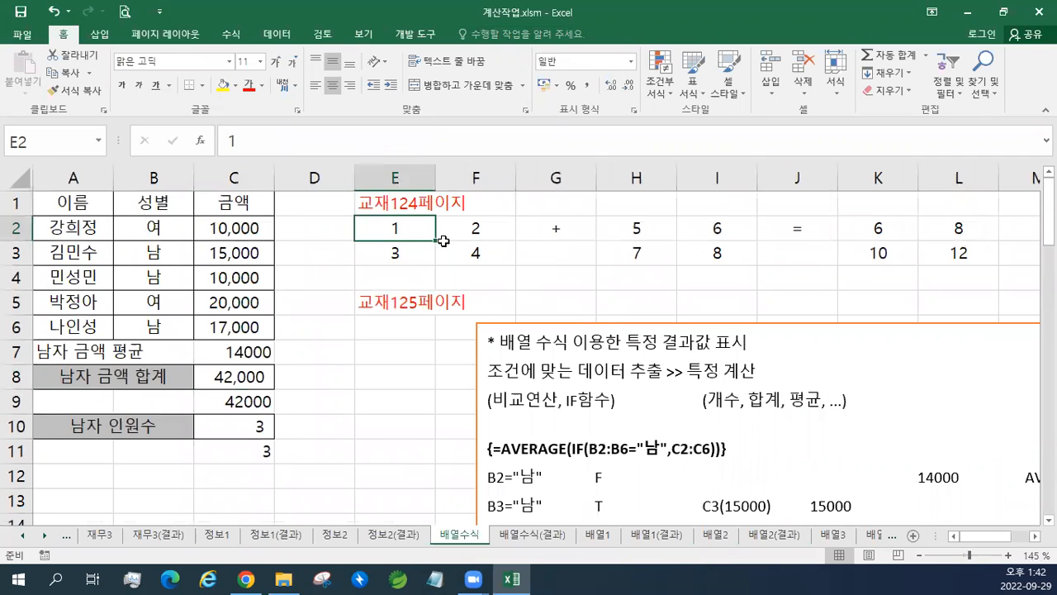
left_click_drag(420, 233, 500, 252)
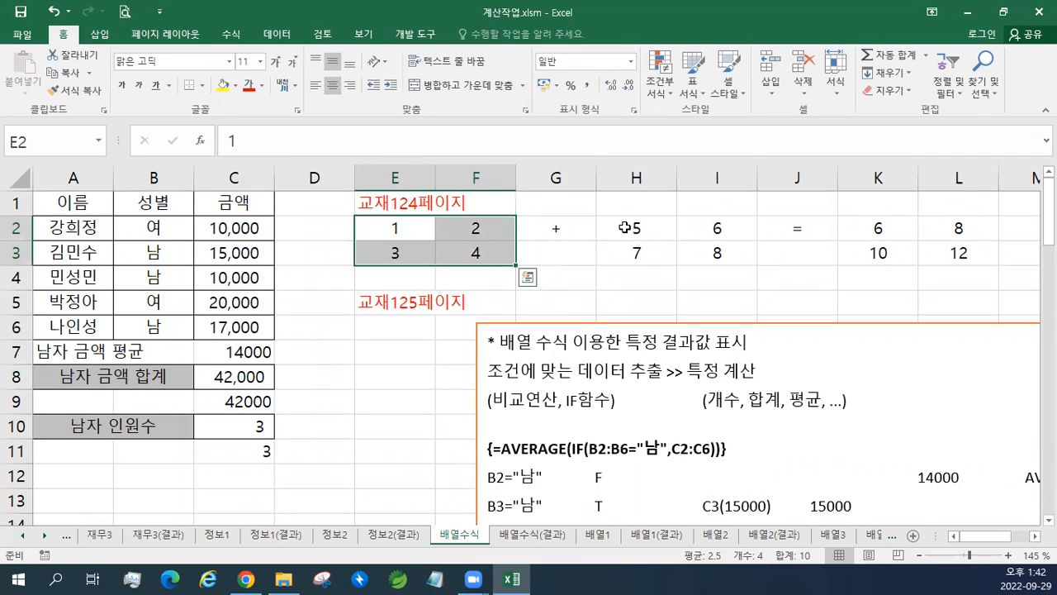
left_click_drag(620, 227, 715, 255)
left_click_drag(887, 228, 939, 254)
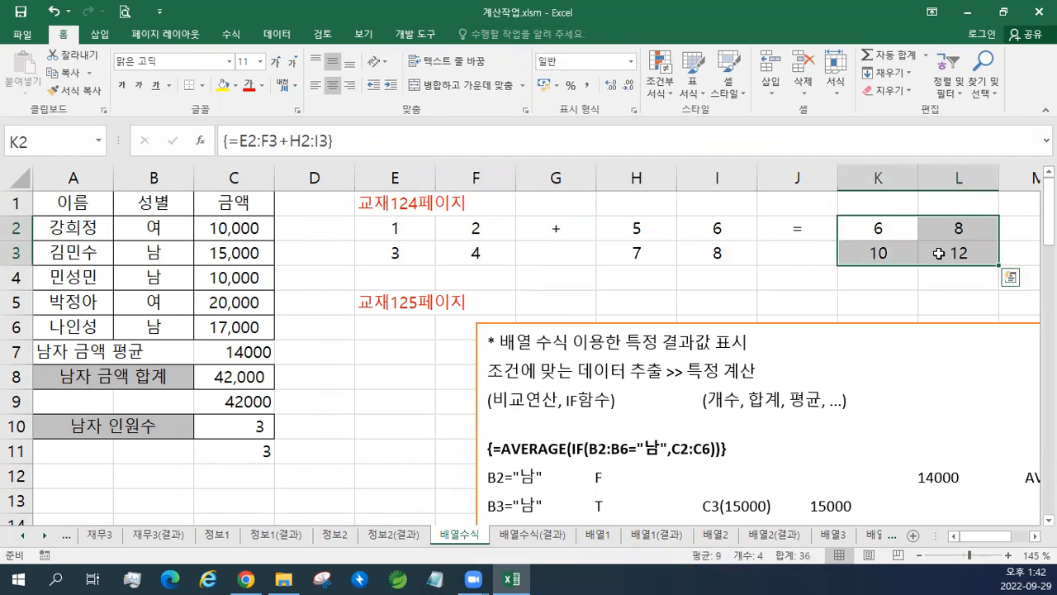
left_click(388, 227)
left_click(636, 227)
left_click(878, 229)
left_click(494, 230)
left_click(706, 232)
left_click(950, 229)
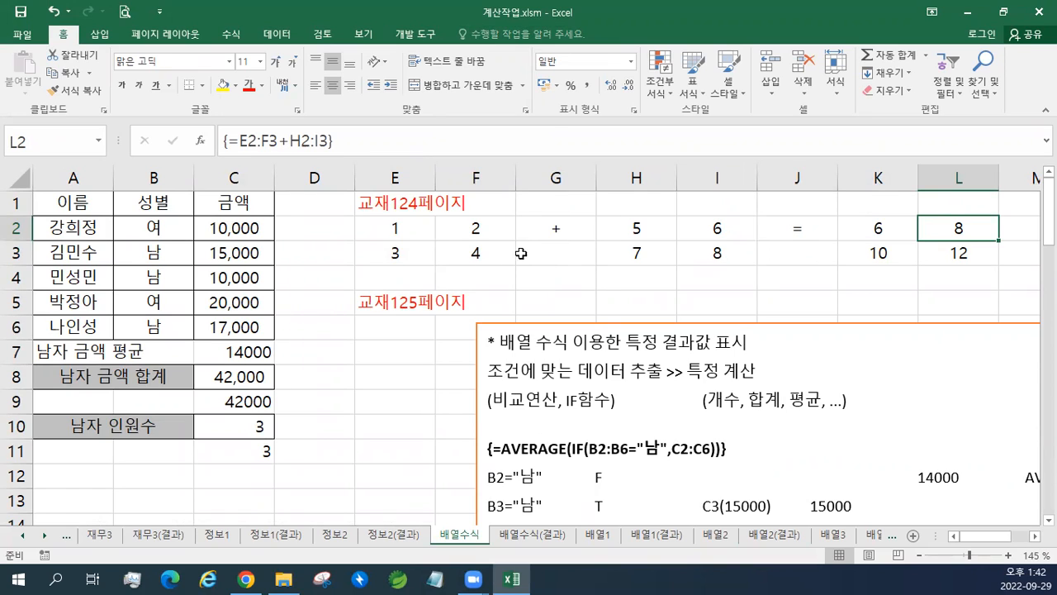
- Review the conditional array results in C7:C11 and the text box line explaining how matching data is extracted and calculated
left_click_drag(261, 355, 261, 451)
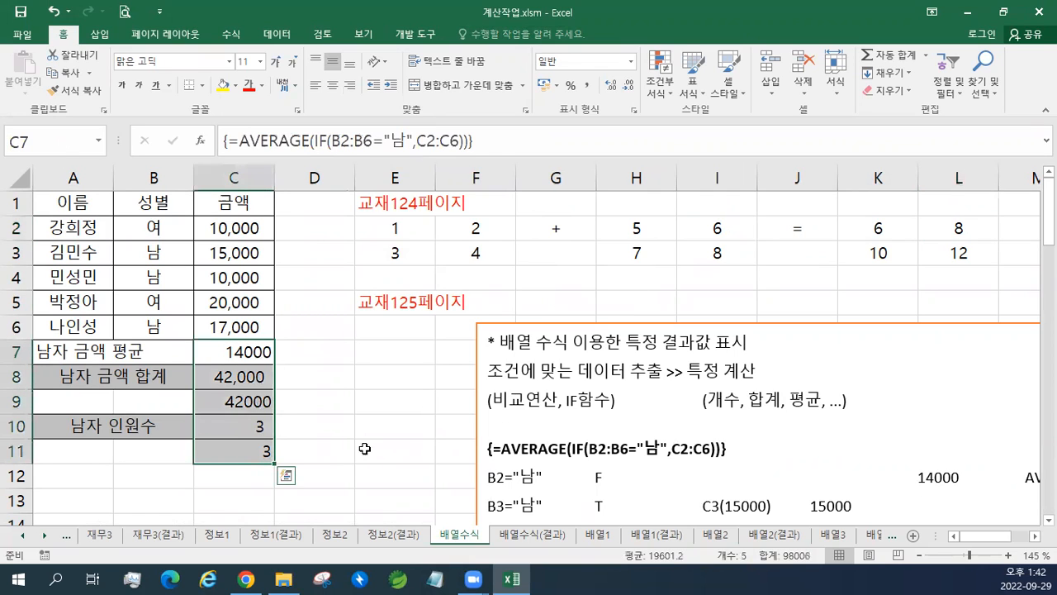
left_click(506, 373)
left_click_drag(488, 373, 754, 372)
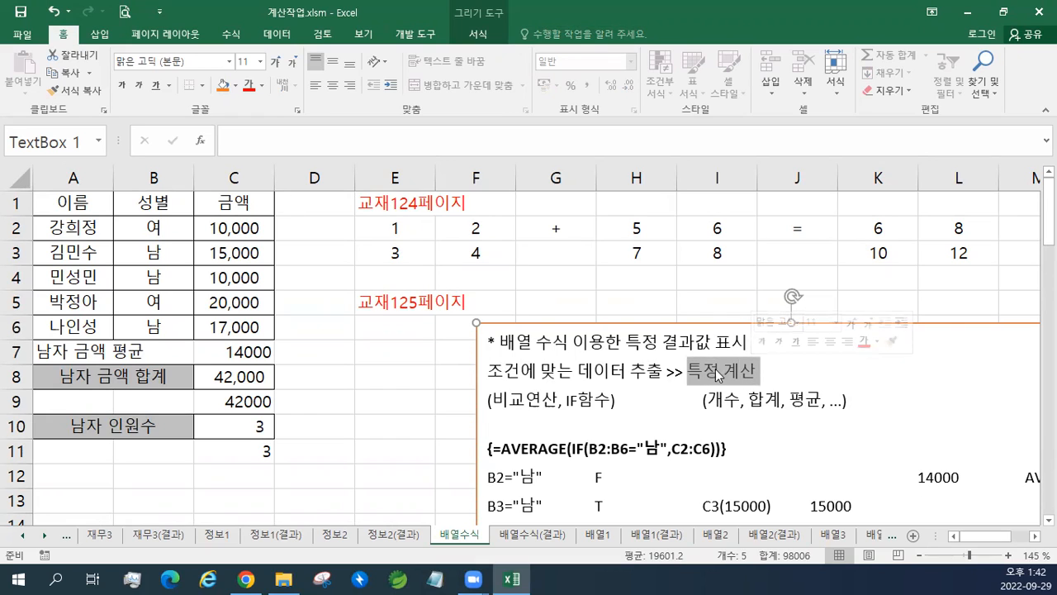
left_click(693, 409)
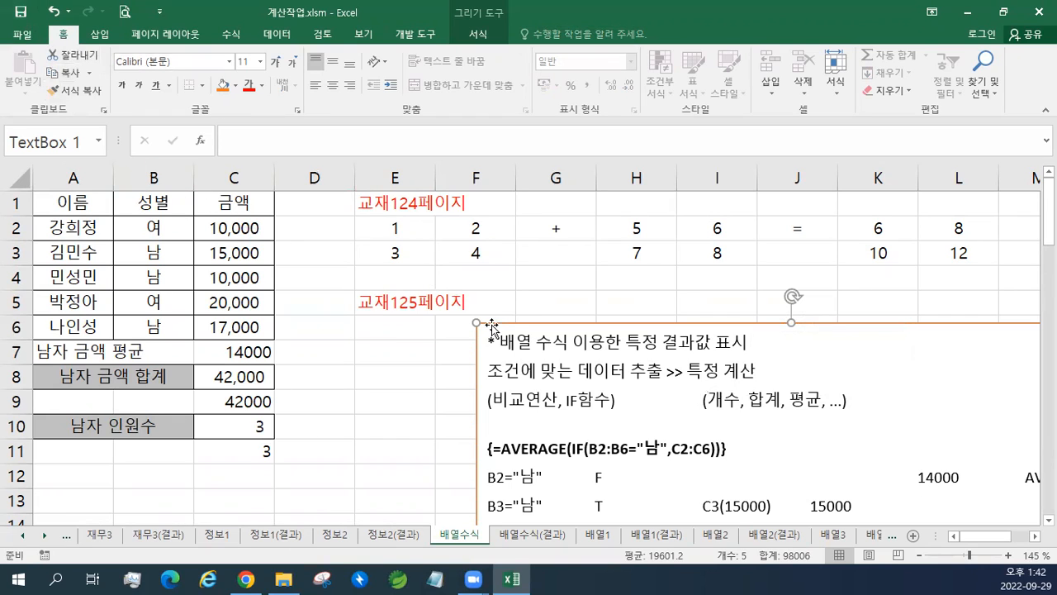
- On the 배열1 sheet, enter the textbook reference 교재126페이지 in cell B9 and color its text red
left_click(1004, 14)
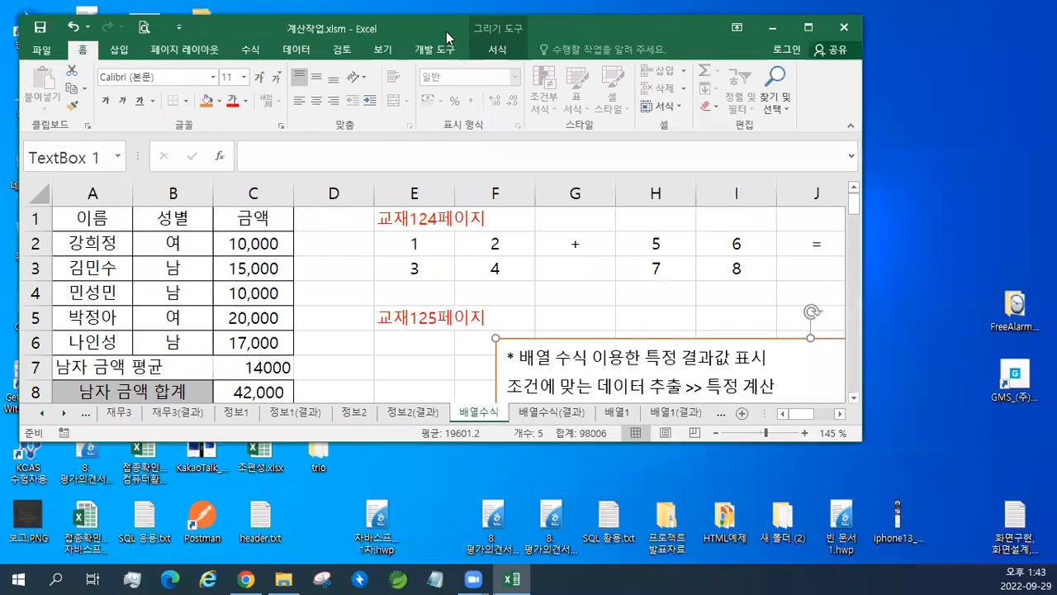
left_click_drag(446, 31, 436, 19)
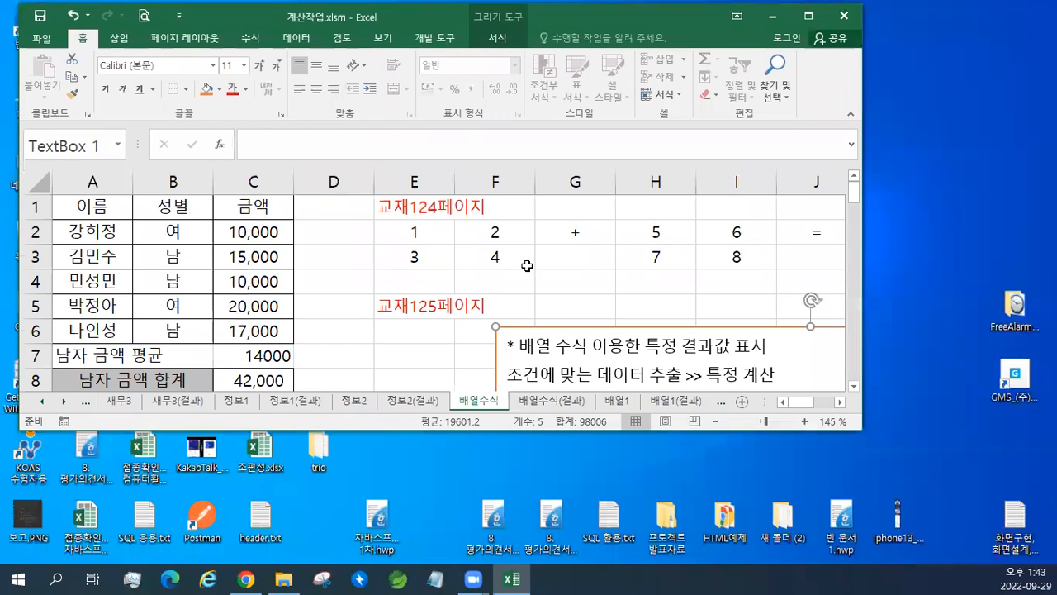
left_click(624, 404)
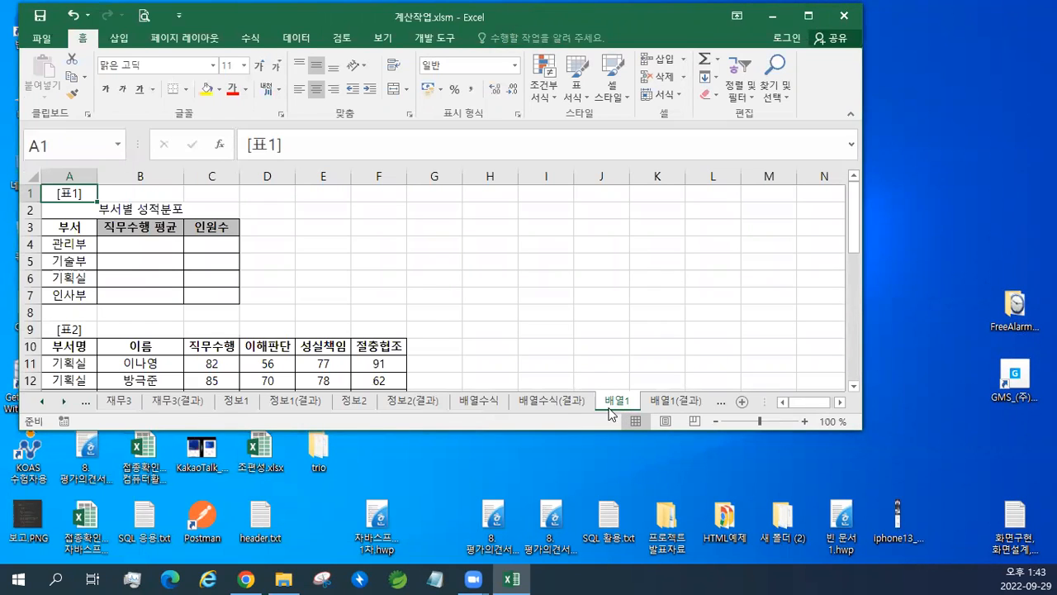
left_click(149, 328)
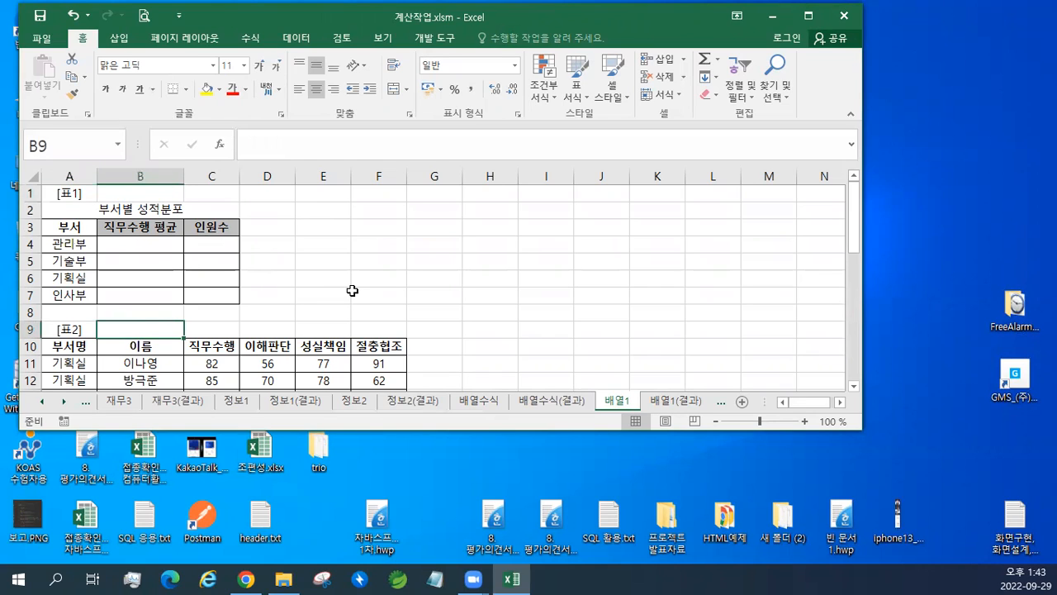
type("ryw")
key("BackSpace")
key("BackSpace")
key("BackSpace")
type("교재")
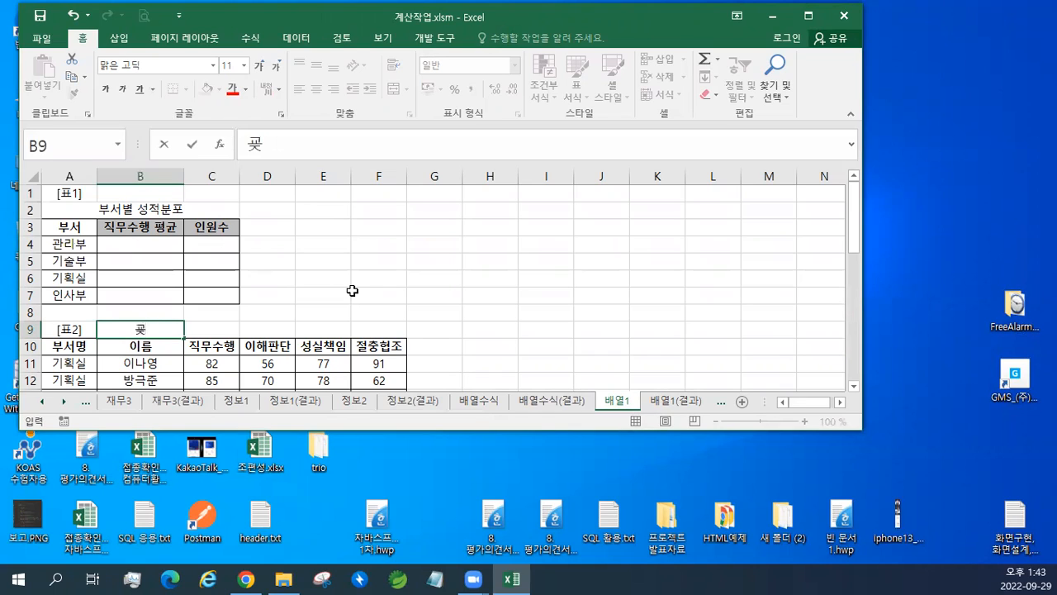
type("126")
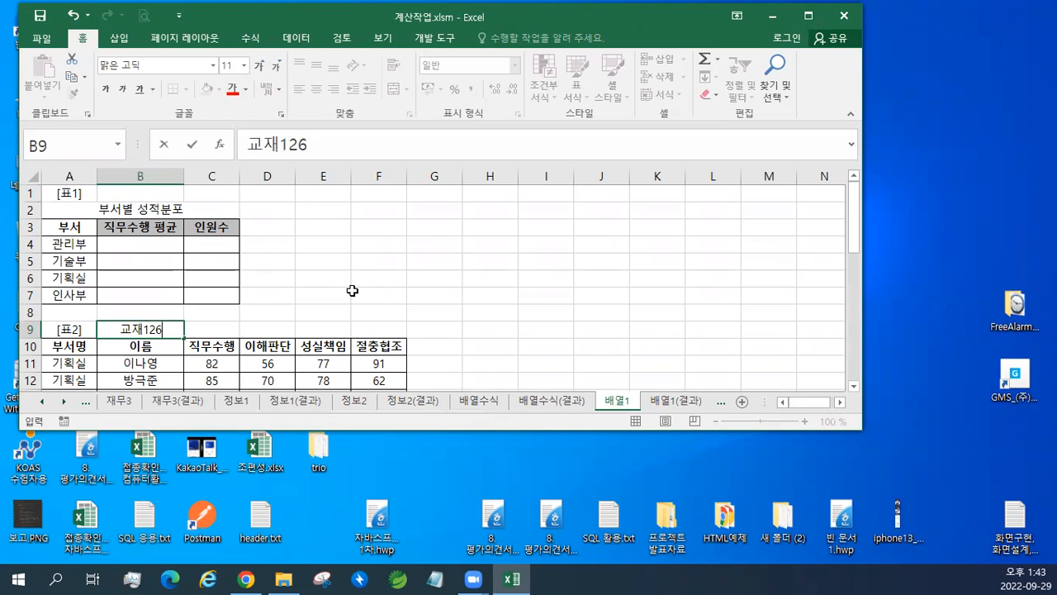
type("페이지")
key("Return")
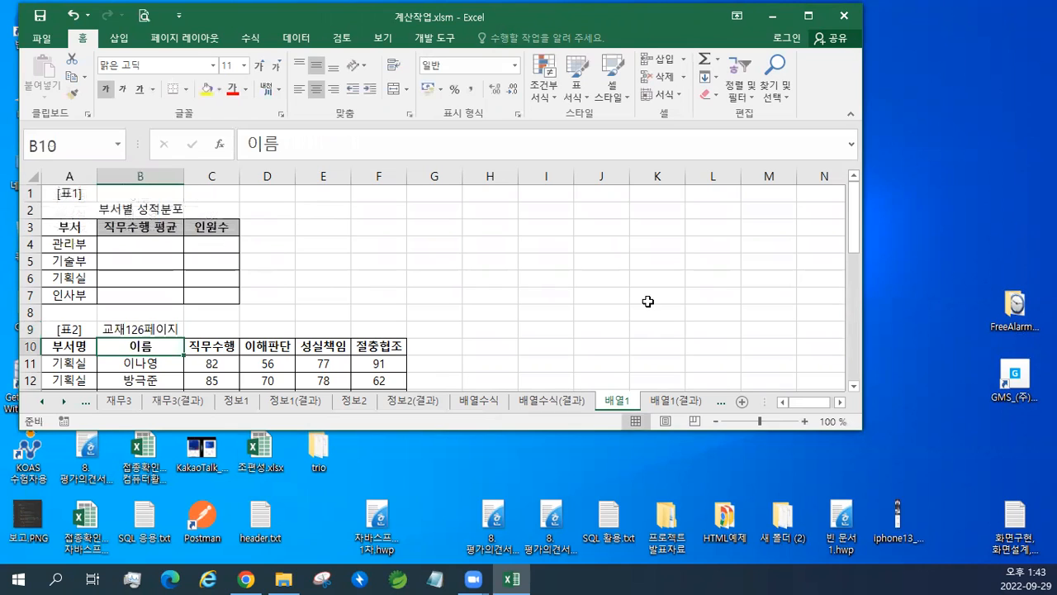
left_click(137, 328)
left_click(231, 88)
- Maximize the 계산작업.xlsm window with its ribbon collapsed, and move the 1계산작업.xlsm window off this screen
double_click(603, 13)
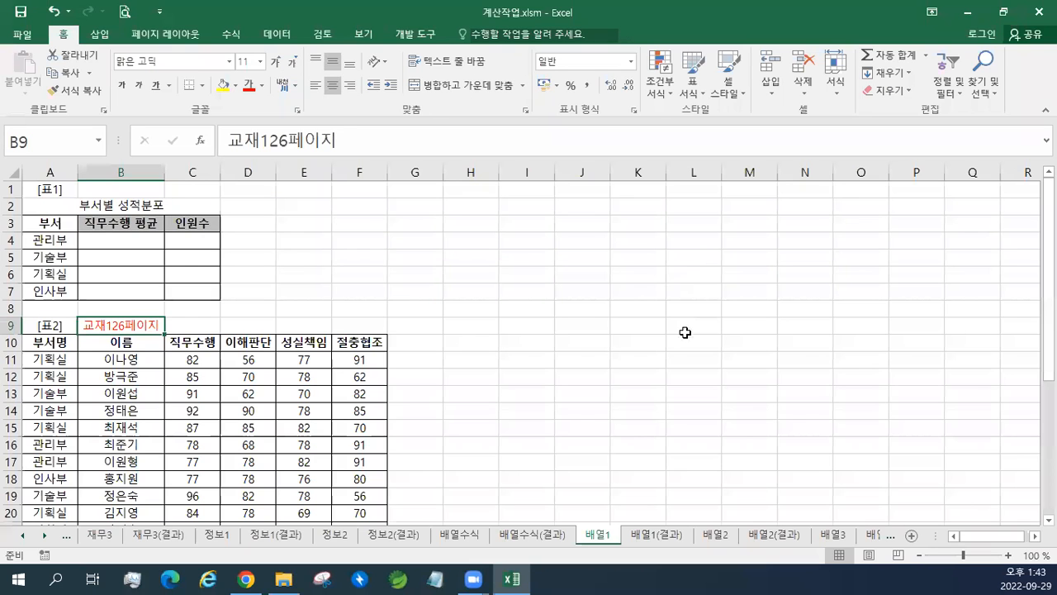
double_click(64, 36)
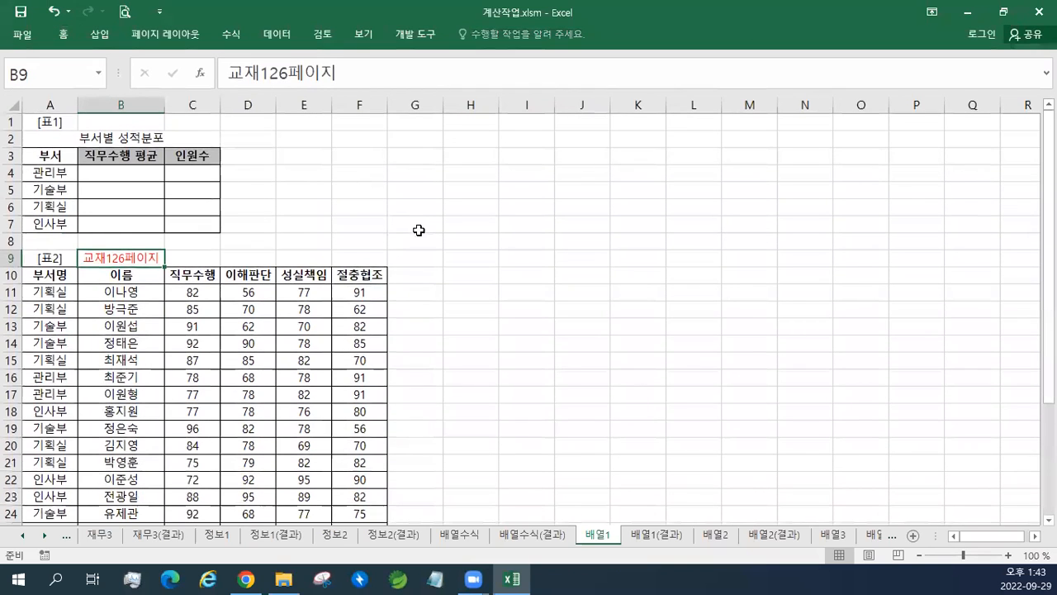
scroll(419, 230, "up", 1, "ctrl")
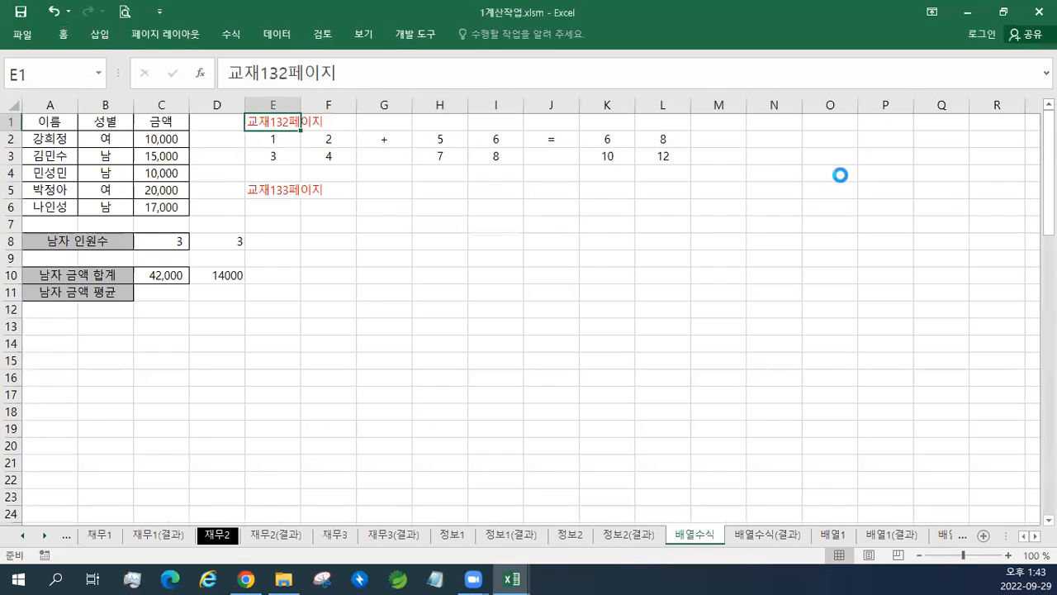
left_click_drag(486, 17, 0, 16)
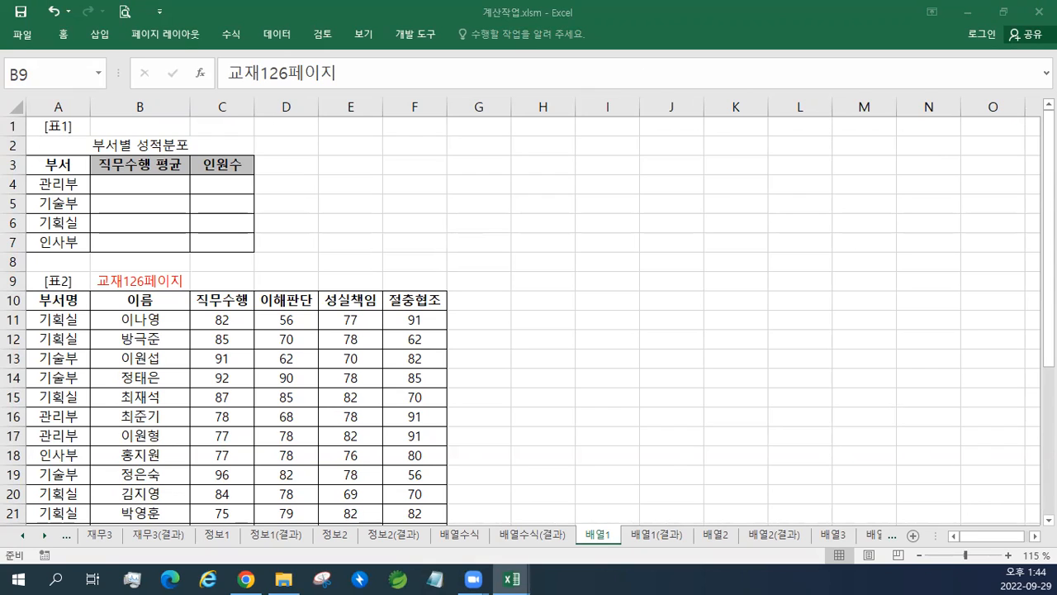
- Insert an orange-outlined text box beside 표1 with the "* 배열 수식" note defining 배열(Array), same-position range calculation and finishing with <Ctrl+Shift+Enter>
left_click(235, 35)
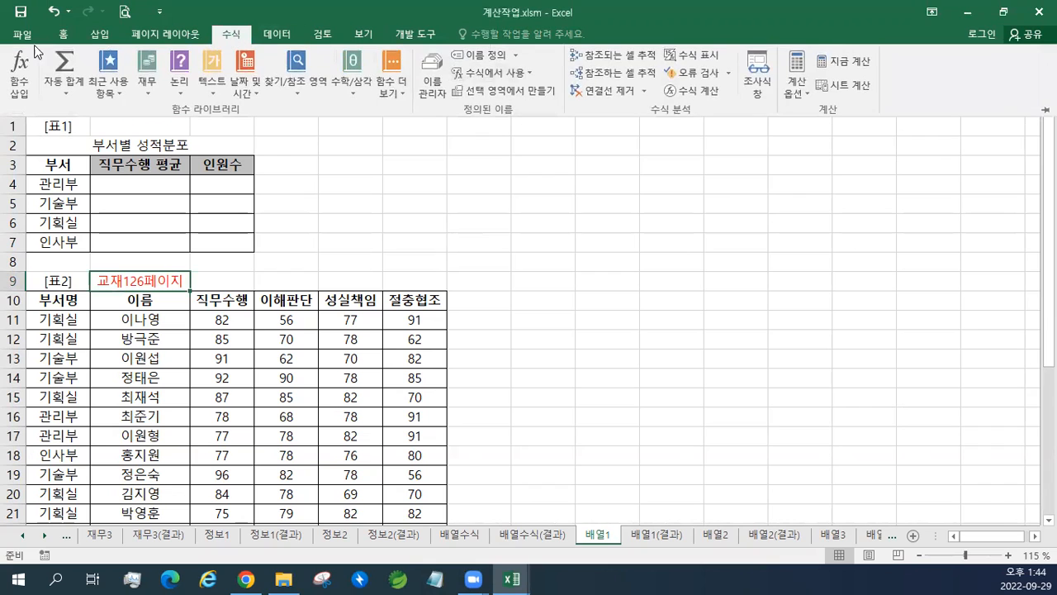
left_click(99, 35)
left_click(811, 80)
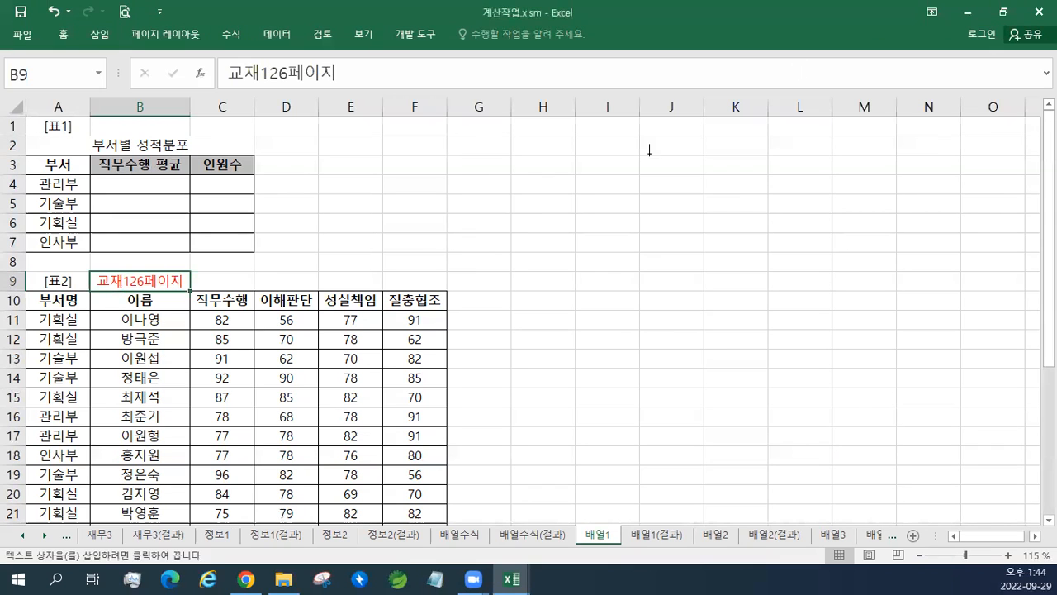
left_click(486, 166)
type("* 배열 수식 배열(Array) : 2개 이상의 성격이 같은 데이터 집합, 형태적으로 셀 범위 : 배열(셀범위) 단위로 같은 위치끼리 계산 (마무리는 <Ctrl+Shift+Enter> 이용)")
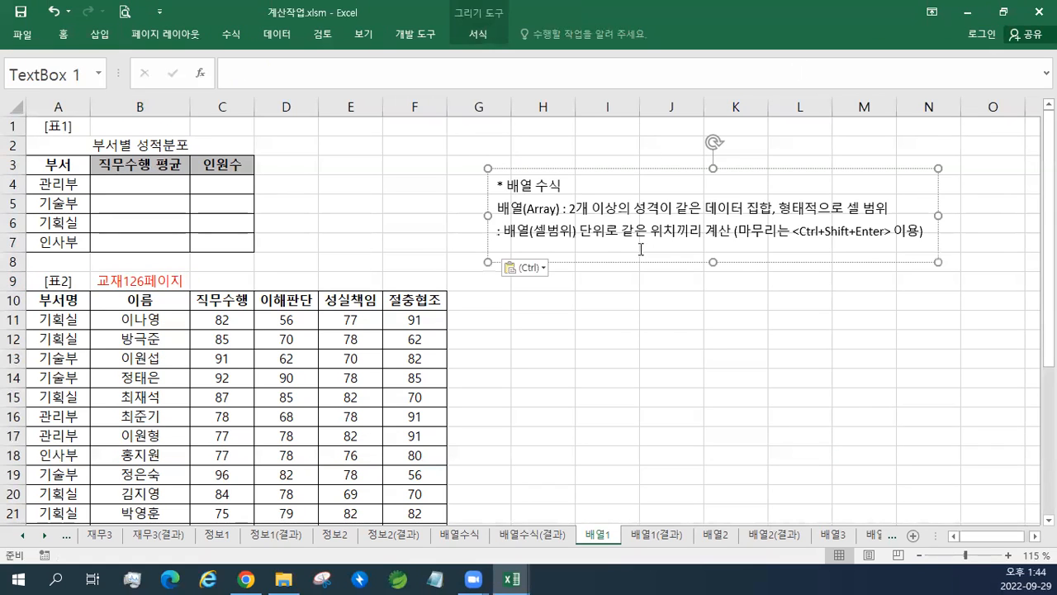
left_click(479, 35)
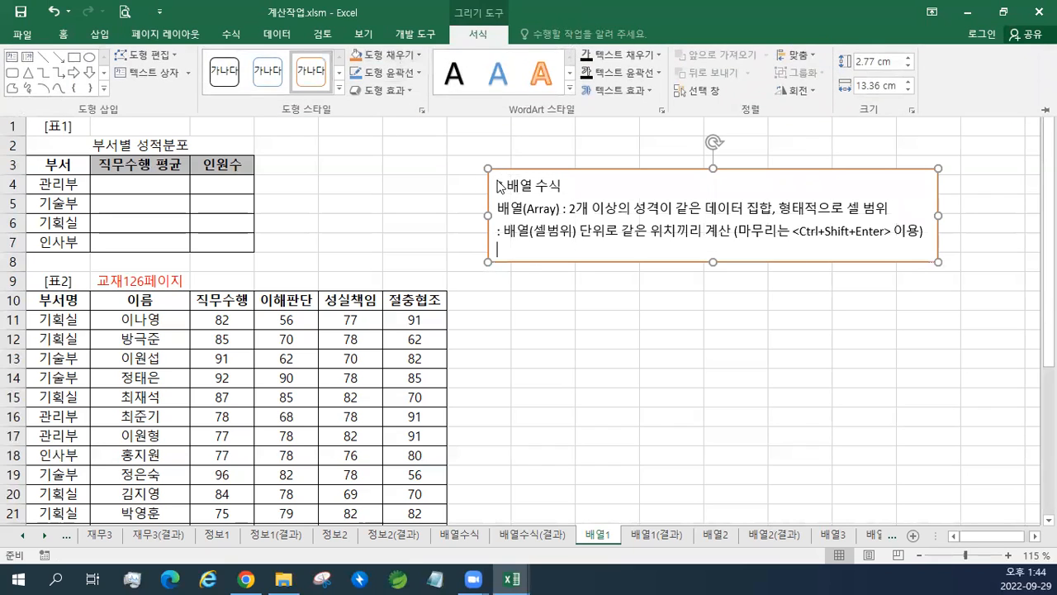
- Add the "* 배열 수식 이용한 특정 결과값 표시" note above the existing text, with 조건에 맞는 데이터 추출 >> 특정 계산, (비교연산, IF함수) and (개수, 합계, 평균, ...)
left_click(528, 181)
key("Up")
key("Up")
key("Up")
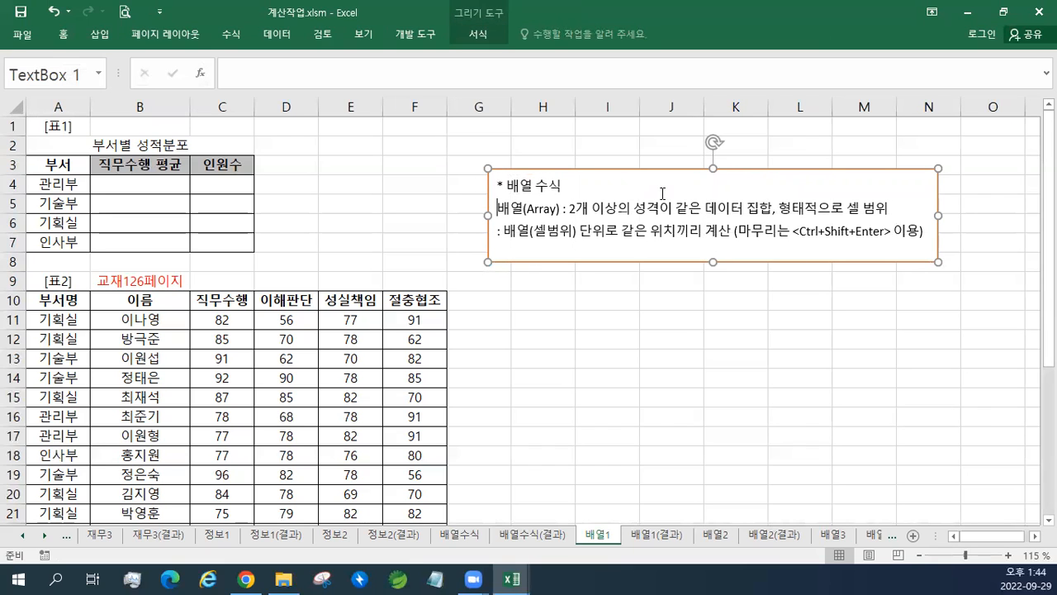
key("Return")
key("Up")
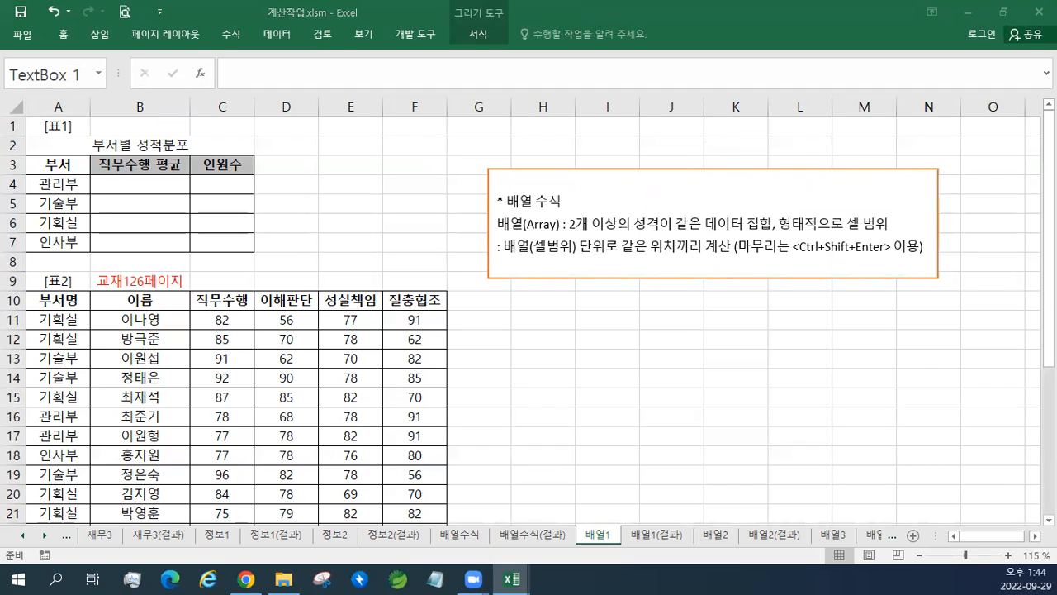
left_click(501, 179)
type("* 배열 수식 이용한 특정 결과값 표시 조건에 맞는 데이터 추출 >> 특정 계산 (비교연산, IF함수)\t\t(개수, 합계, 평균, ...)")
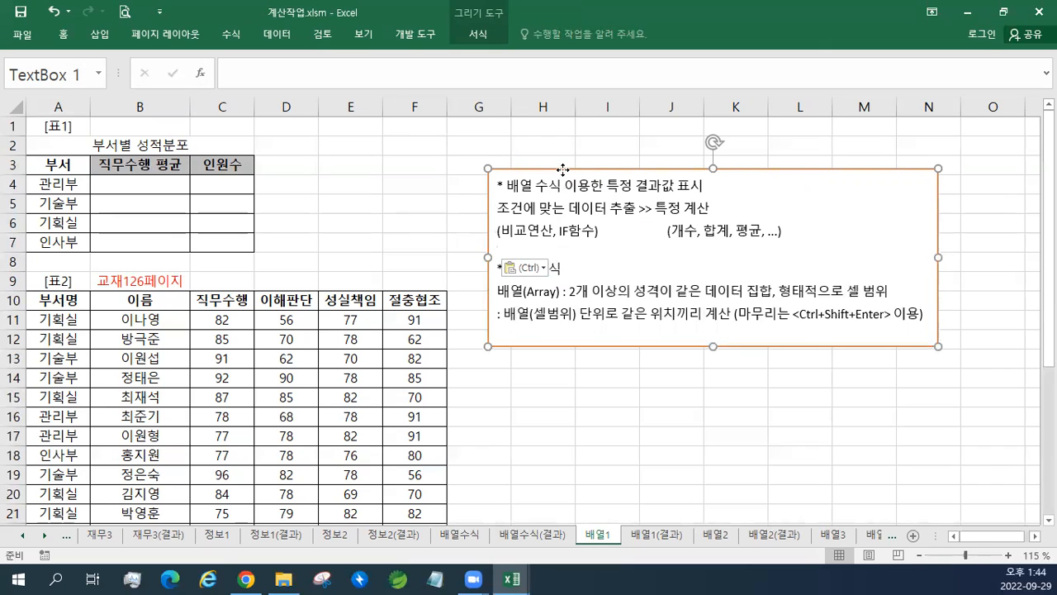
left_click(1008, 555)
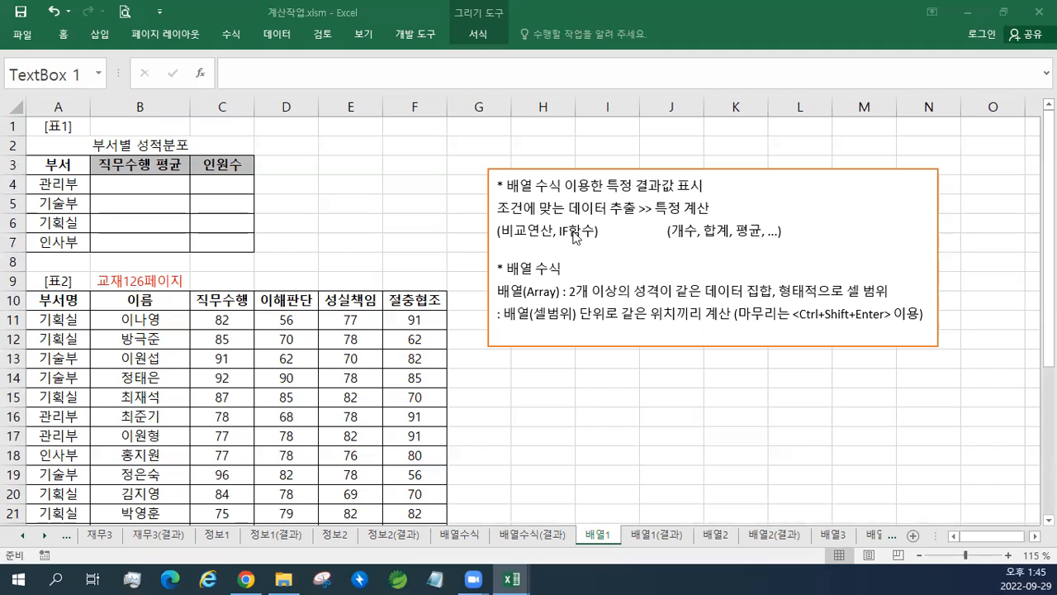
- Add a "* 부서별 인원수" note at the start of the text box, listing COUNT(IF) and SUM array formulas, per-department versions and the 수식형태반복표시>>자동채우기 line
left_click(498, 184)
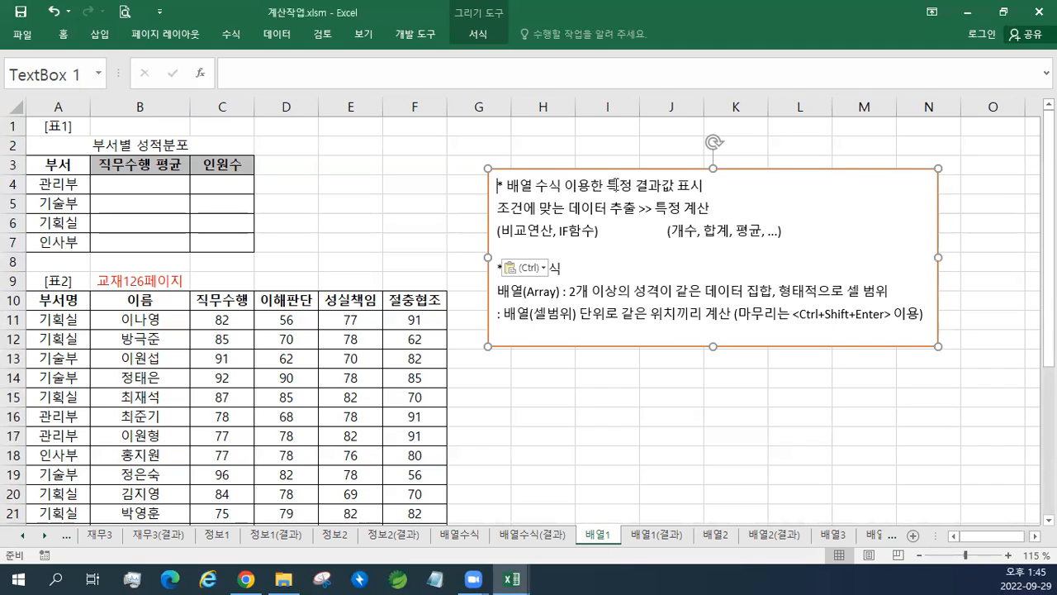
key("Return")
key("Up")
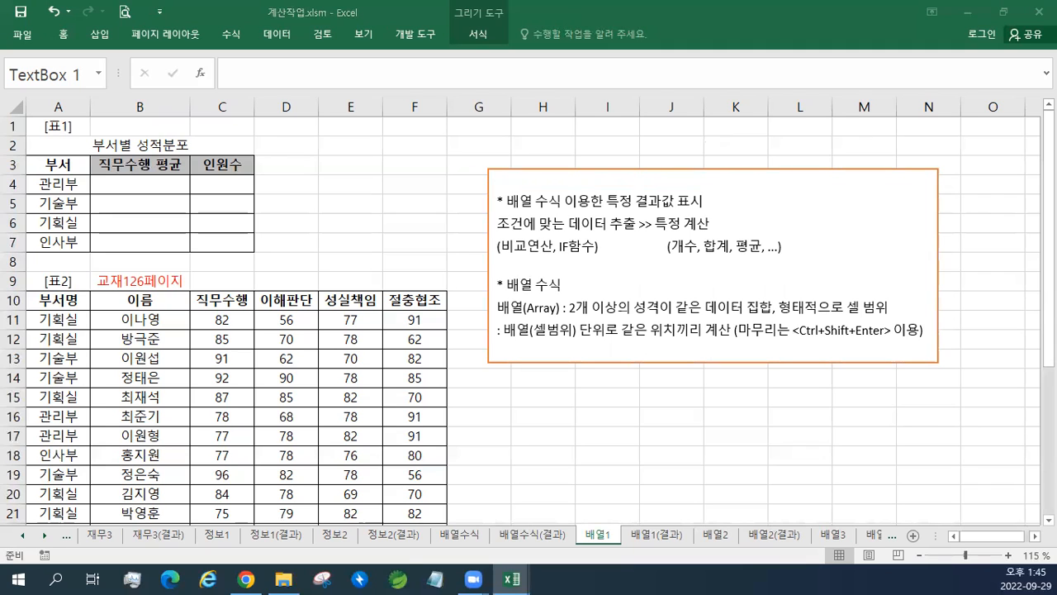
left_click(542, 191)
type("* 부서별 인원수 {=COUNT(IF($A$11:$A$33=A4,1))} {=SUM(IF($A$11:$A$33=A4,1))} {=SUM(($A$11:$A$33=A4)*1)} {=SUM((A11:A33=A4)*1)} 관리부\t{=SUM((A11:A33=A4)*1)} 기술부\t{=SUM((A11:A33=A5)*1)} 기획실\t{=SUM((A11:A33=A6)*1)} 인사부\t{=SUM((A11:A33=A7)*1)} 수식형태반복표시>>자동채우기>>1번사용>>상대/절대")
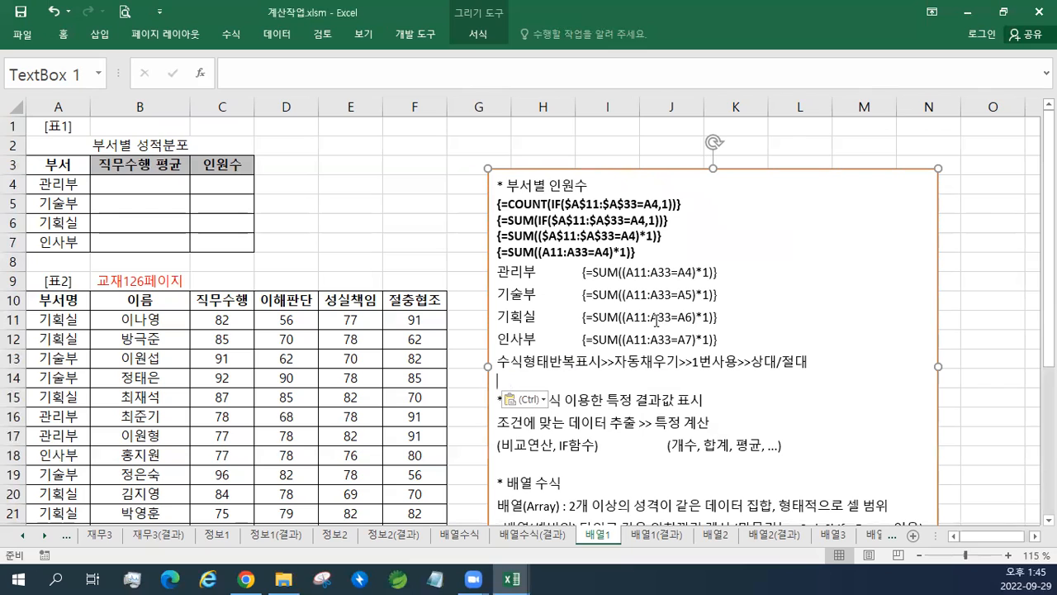
- Enter the header 인원수 in cell D3, beside the headcount column of 표1
left_click(213, 182)
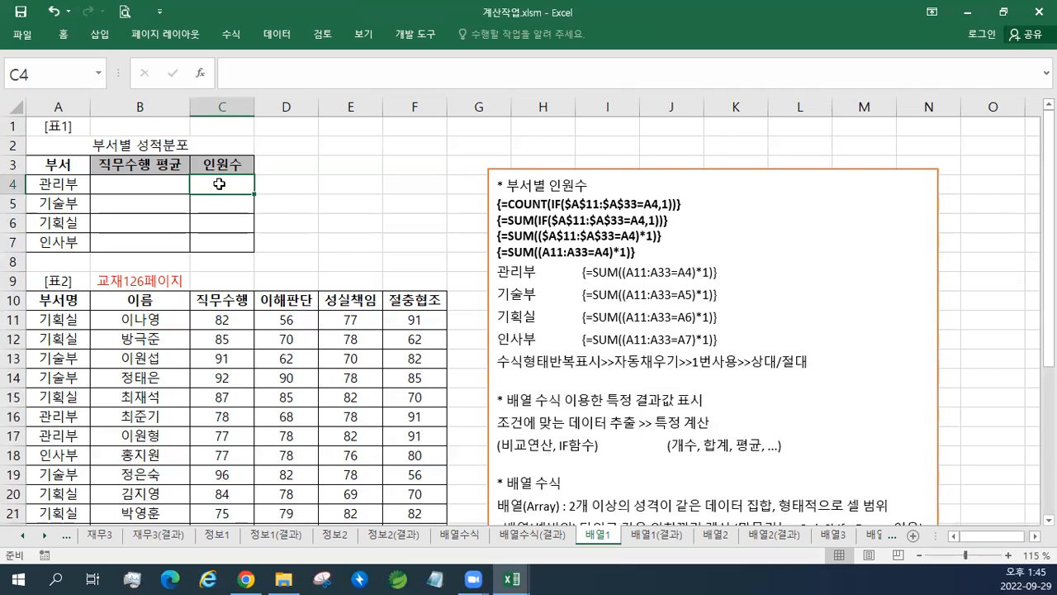
key("Right")
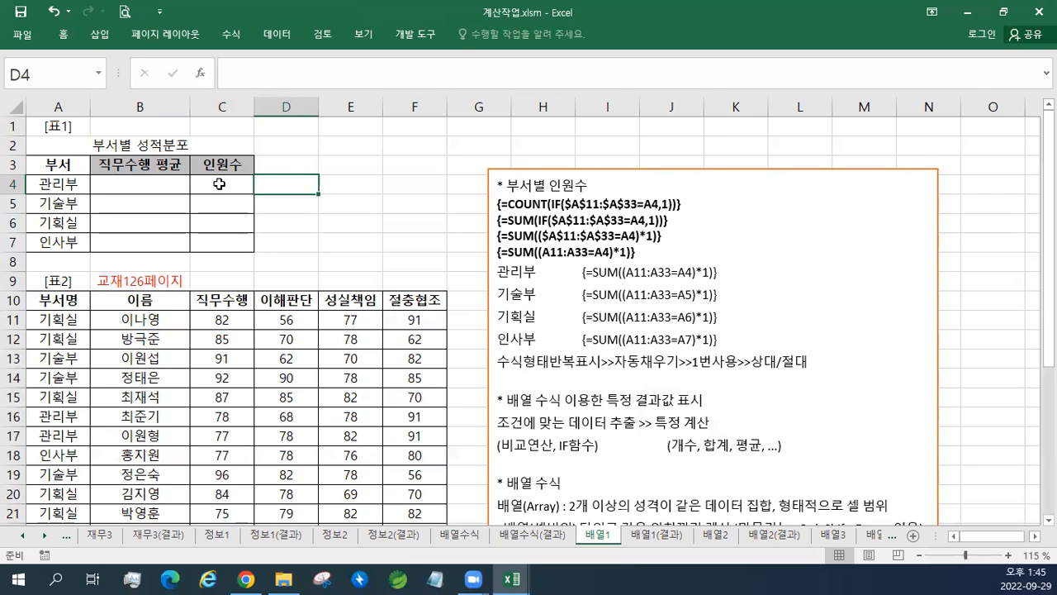
key("Up")
type("인")
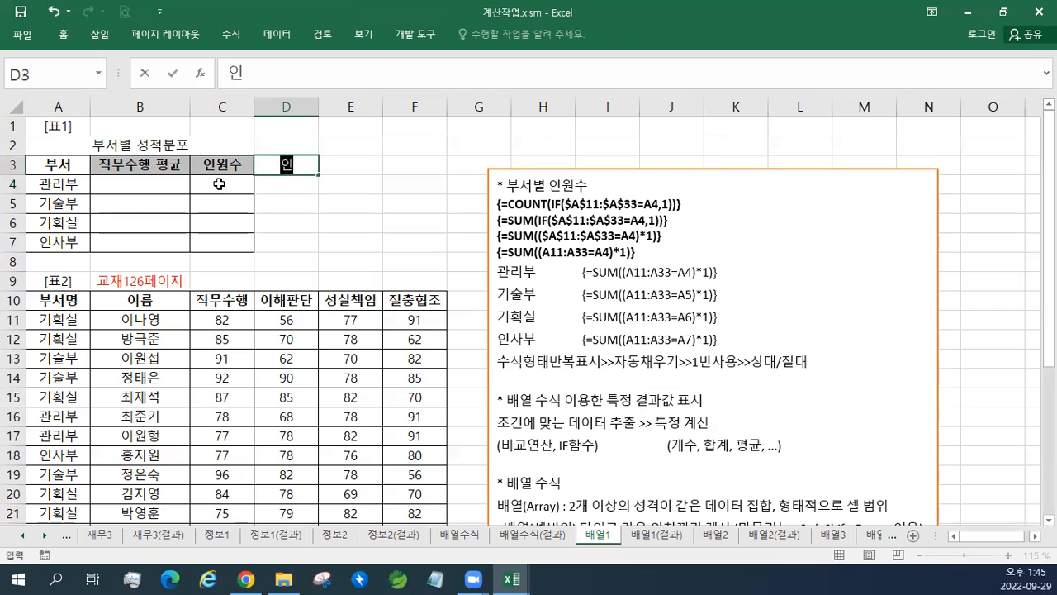
type("원수")
key("Return")
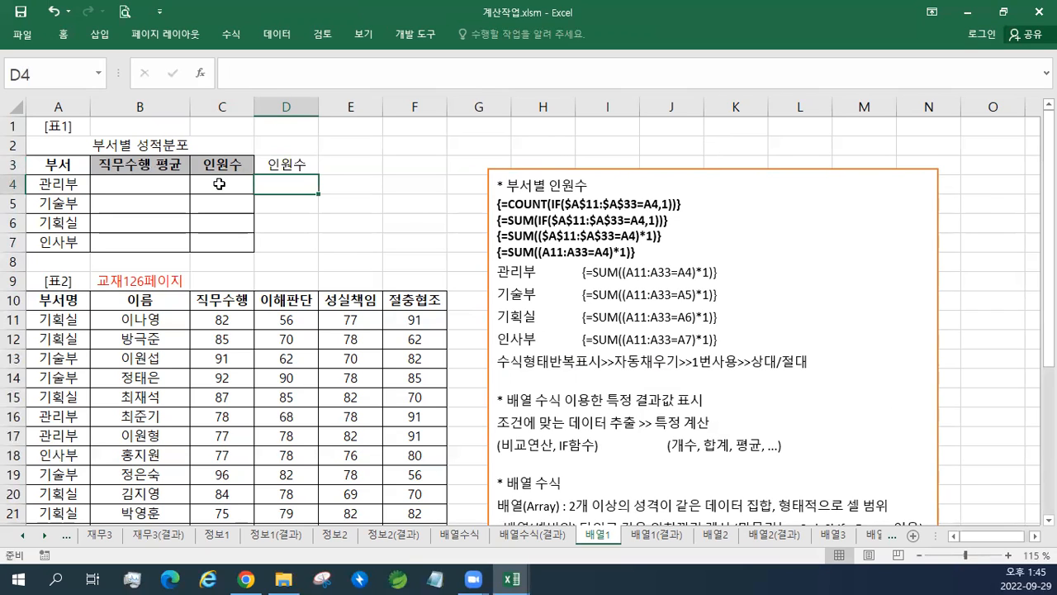
- In D4, build the formula =(A11:A33=A4), comparing the 표2 department names with 관리부 inside parentheses
type("=")
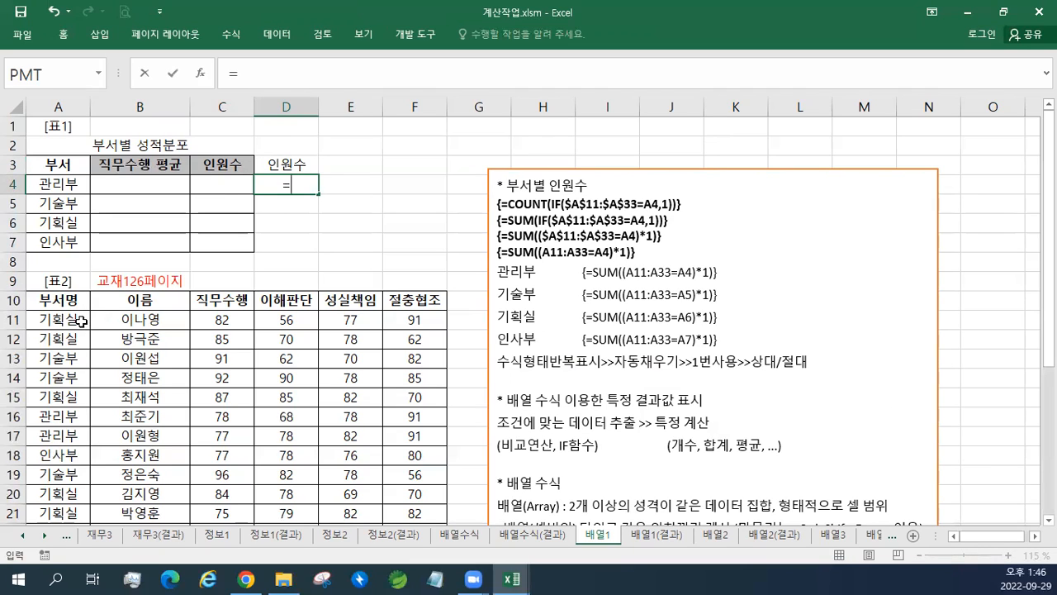
left_click_drag(81, 321, 51, 494)
scroll(223, 385, "up", 5)
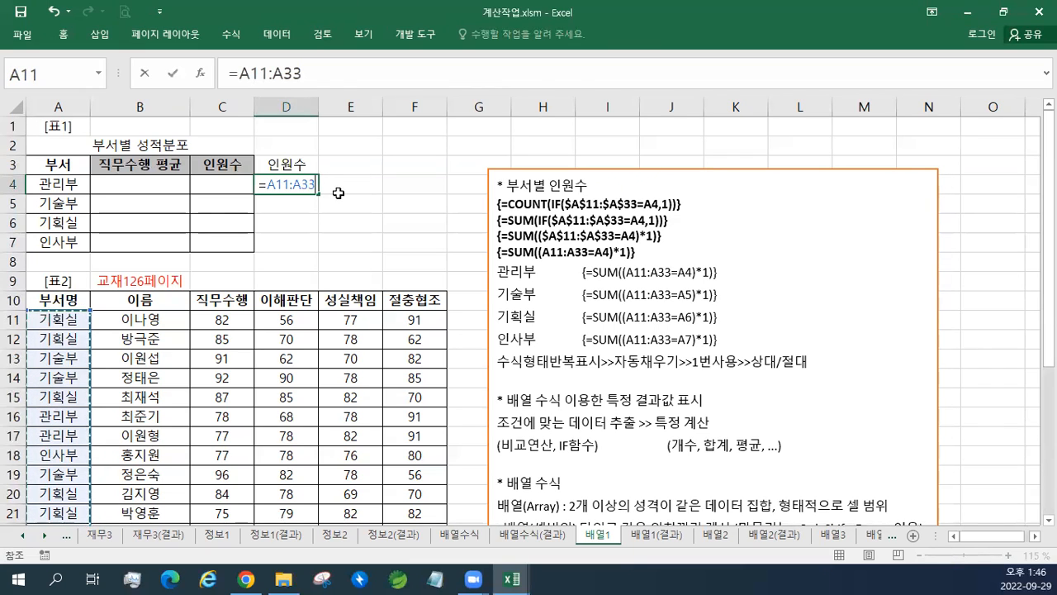
type("=")
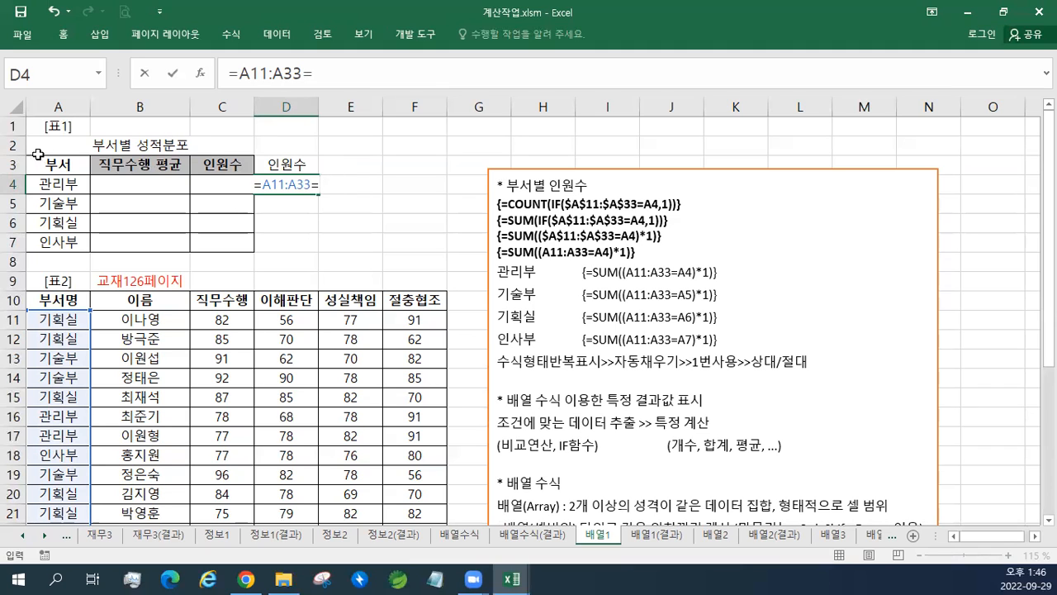
left_click(81, 184)
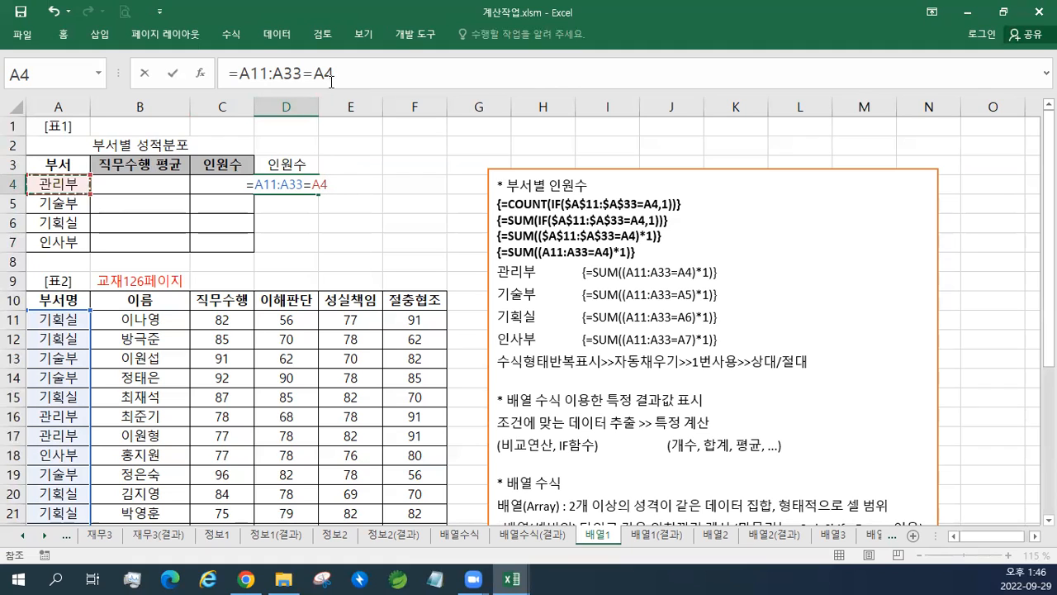
left_click(255, 187)
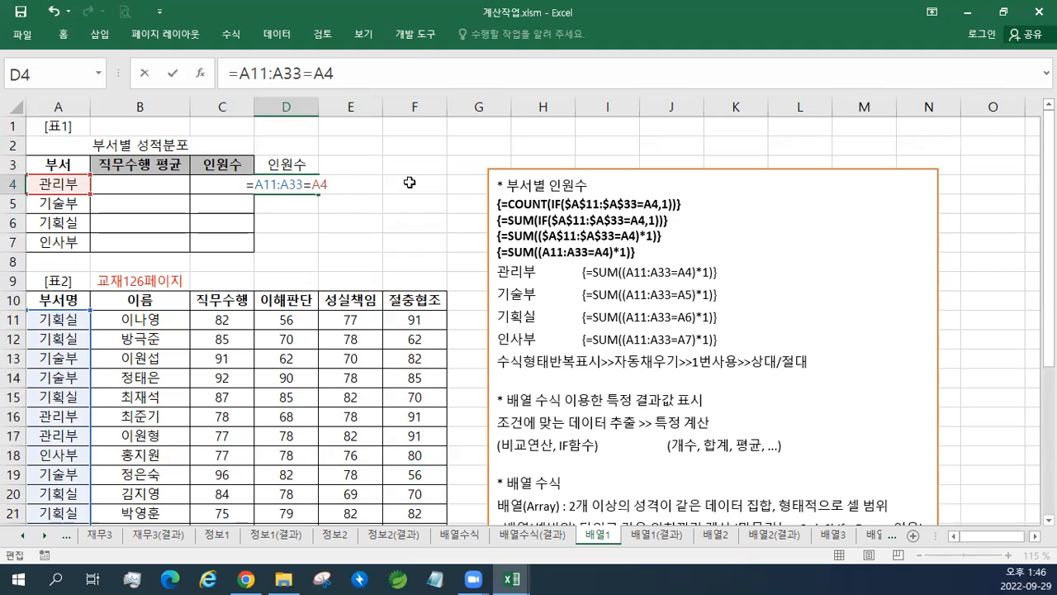
type("(")
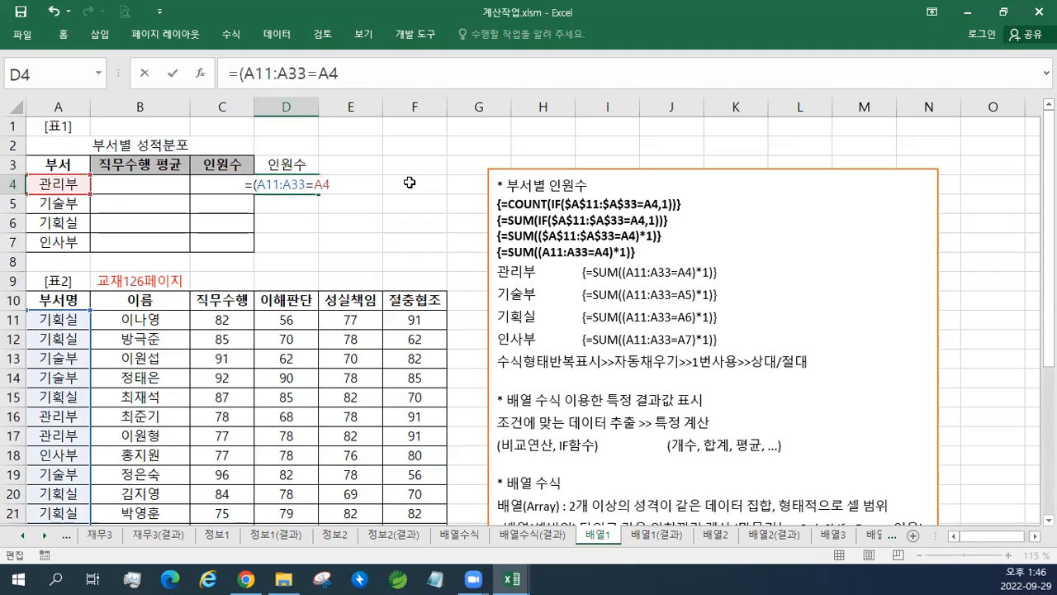
left_click(341, 185)
type(")")
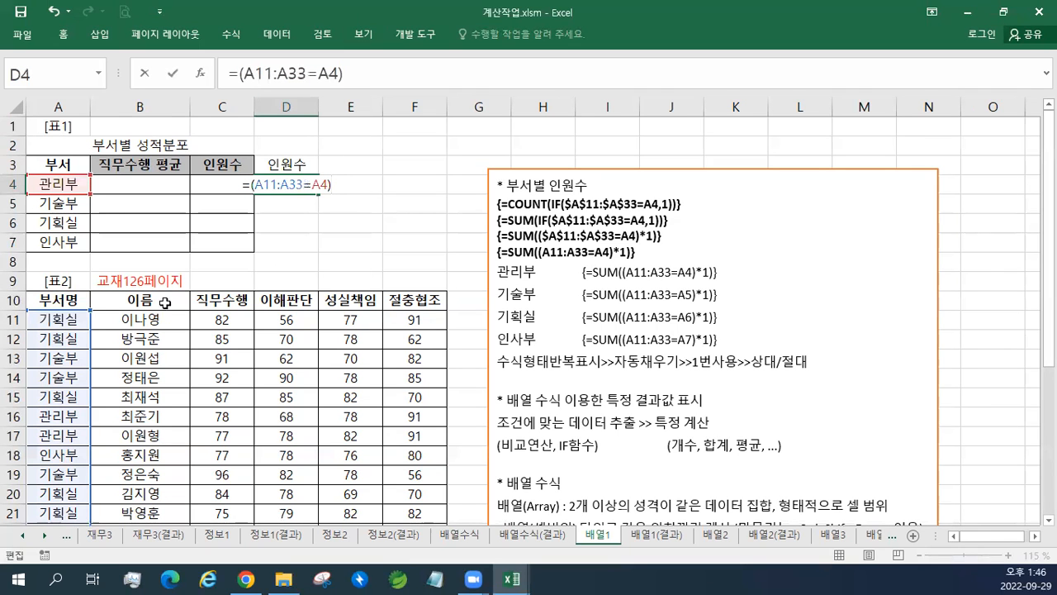
- Extend the D4 formula to =(A11:A33=A4)*1, checking the department range down to row 33
key("ctrl+shift+Return")
scroll(81, 328, "down", 2)
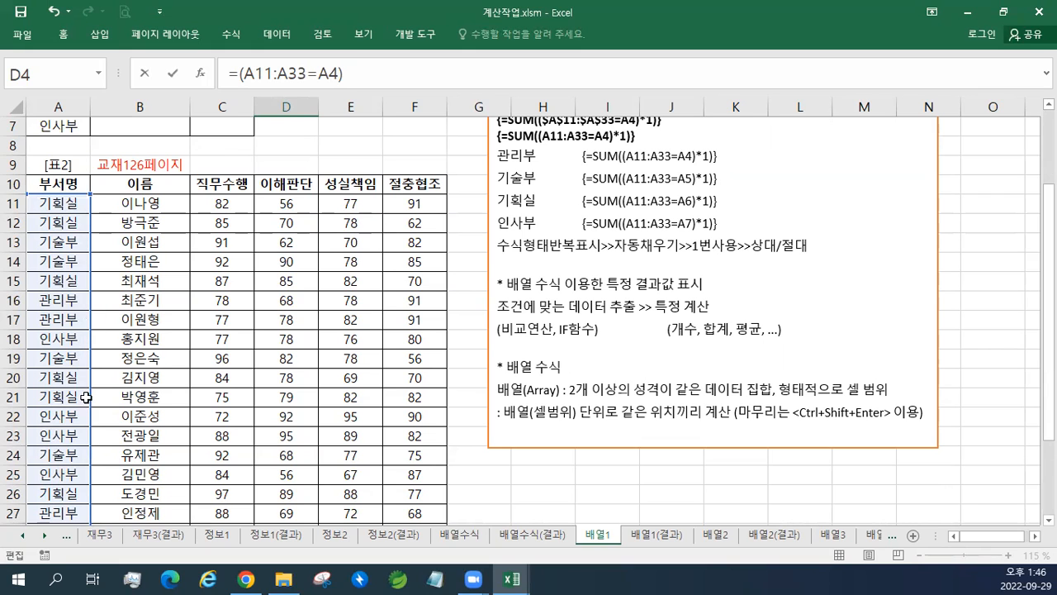
scroll(89, 410, "down", 1)
scroll(89, 410, "down", 3)
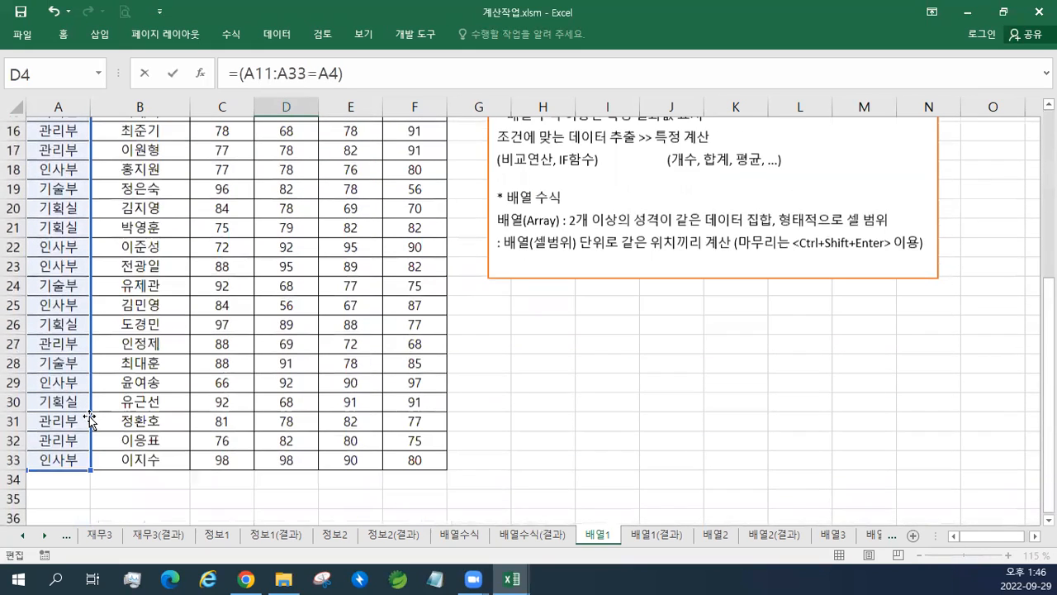
scroll(90, 416, "up", 4)
scroll(89, 416, "up", 2)
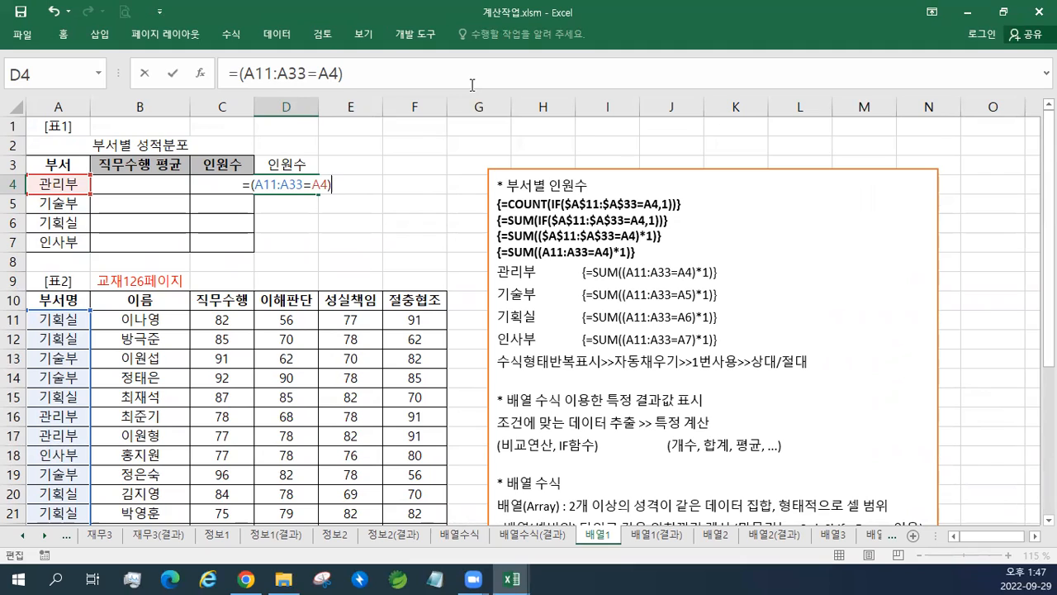
type("*1")
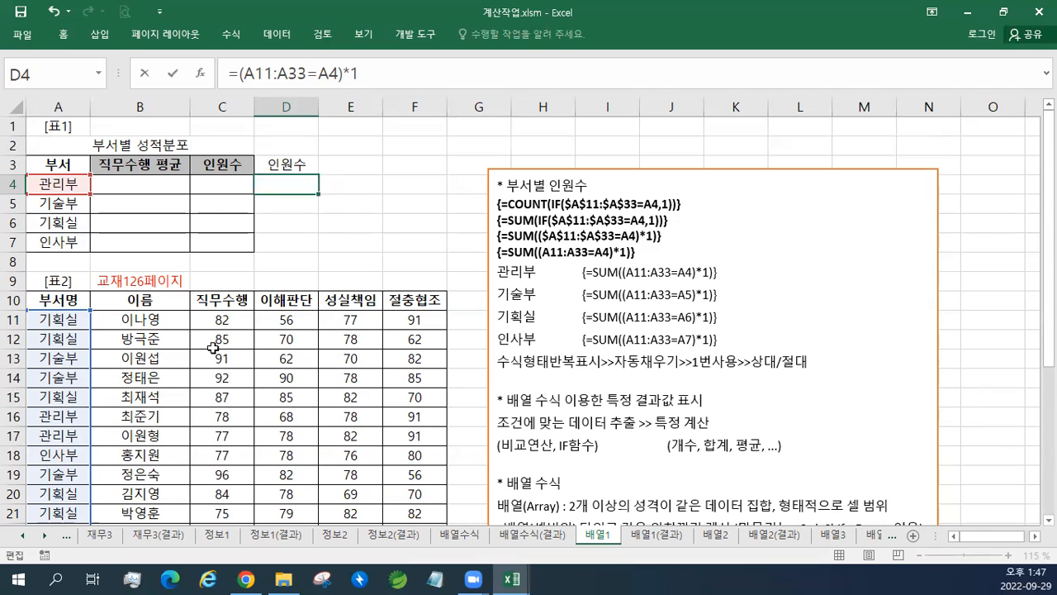
scroll(222, 339, "down", 2)
scroll(213, 347, "down", 2)
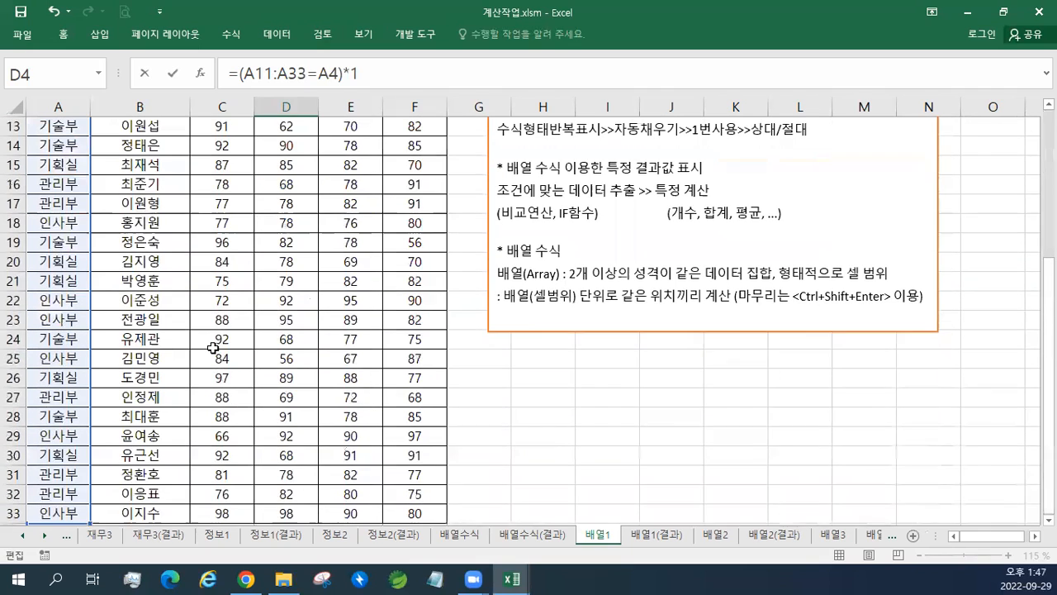
scroll(213, 347, "up", 3)
scroll(213, 348, "up", 2)
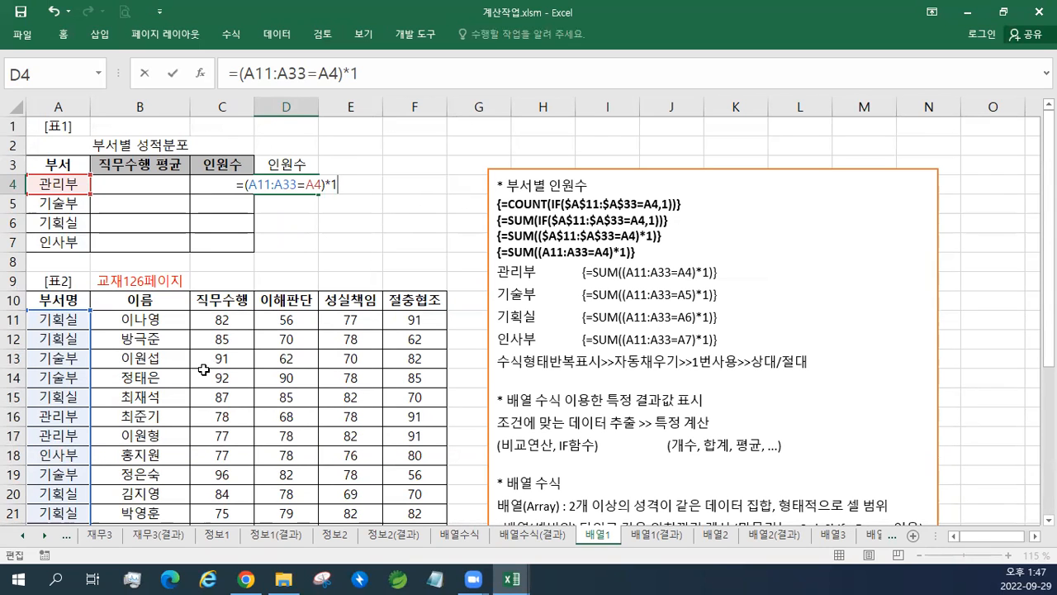
scroll(204, 370, "down", 1)
scroll(204, 370, "up", 1)
- Wrap the D4 expression in SUM and commit it as the array formula {=SUM((A11:A33=A4)*1)}
left_click(242, 183)
type("녀")
key("BackSpace")
type("sum(")
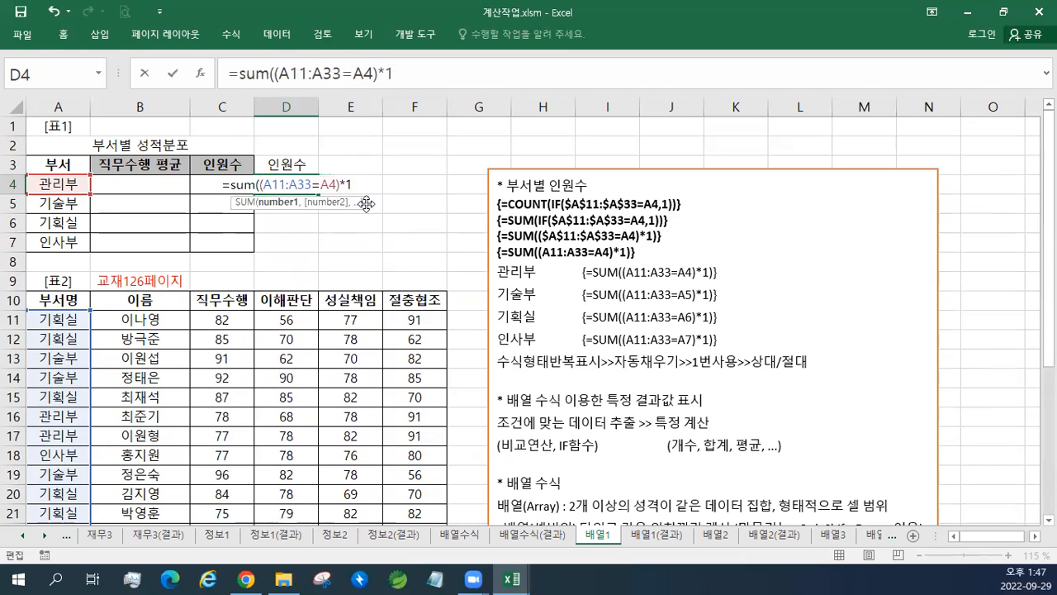
left_click(360, 186)
type(")")
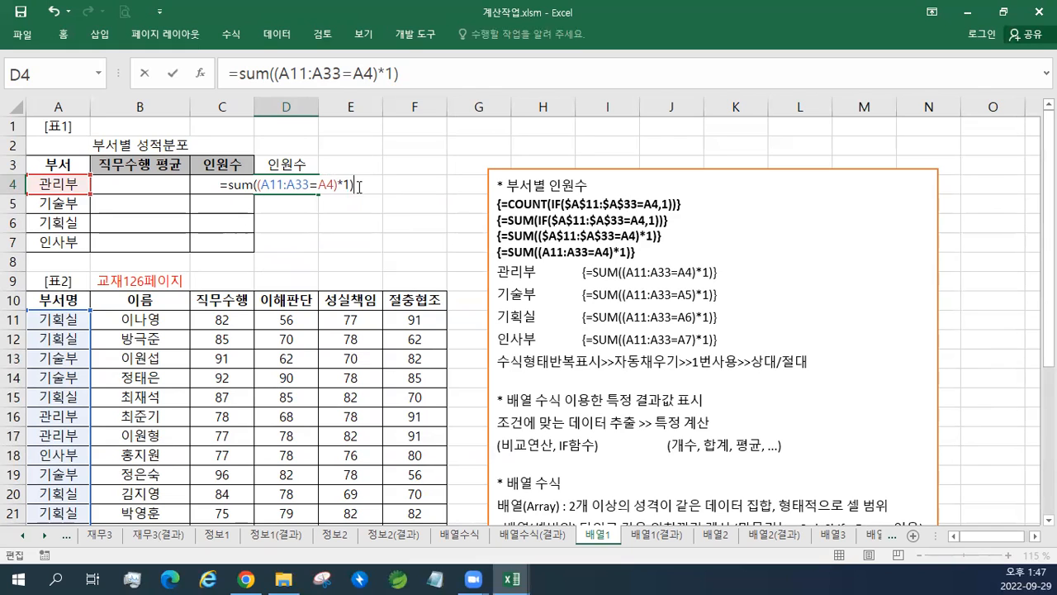
key("ctrl+shift+Return")
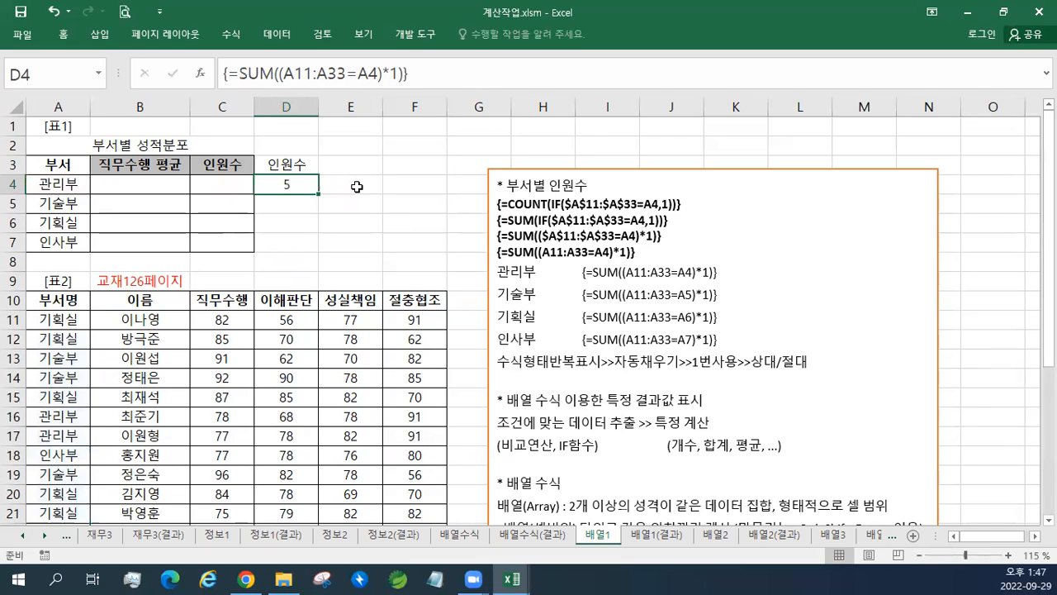
- Enlarge the font of the bold {=SUM((A11:A33=A4)*1)} line in the text box by several sizes
left_click_drag(644, 252, 477, 247)
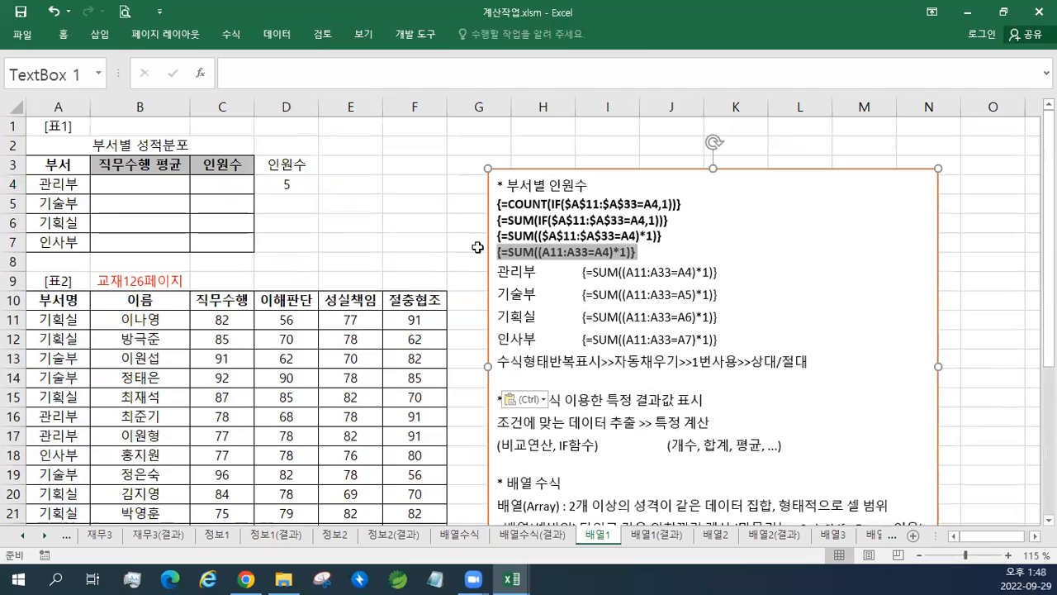
left_click(577, 207)
left_click(578, 207)
left_click(577, 207)
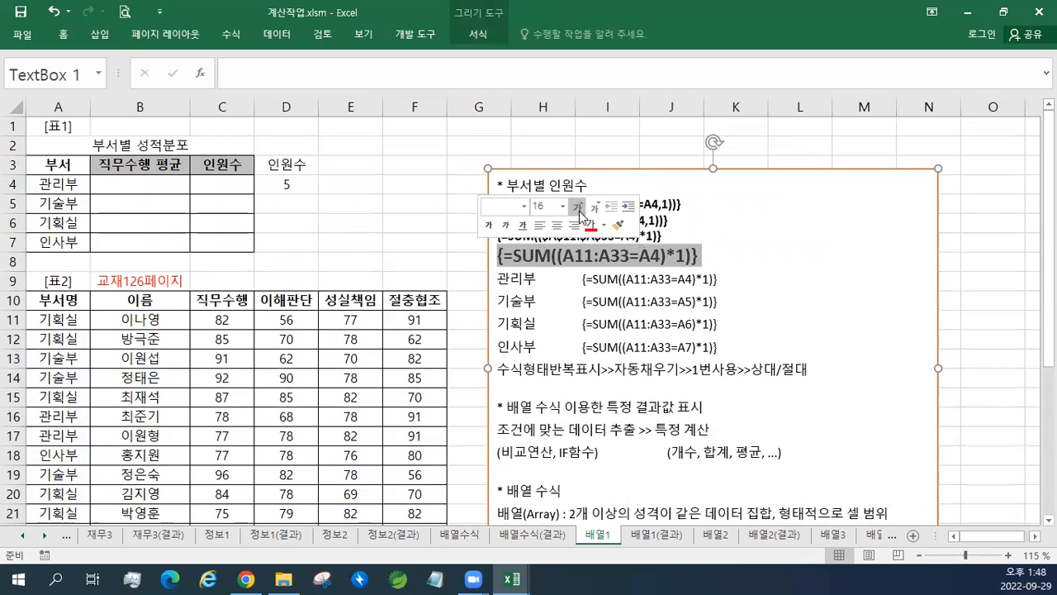
left_click(580, 212)
left_click(350, 221)
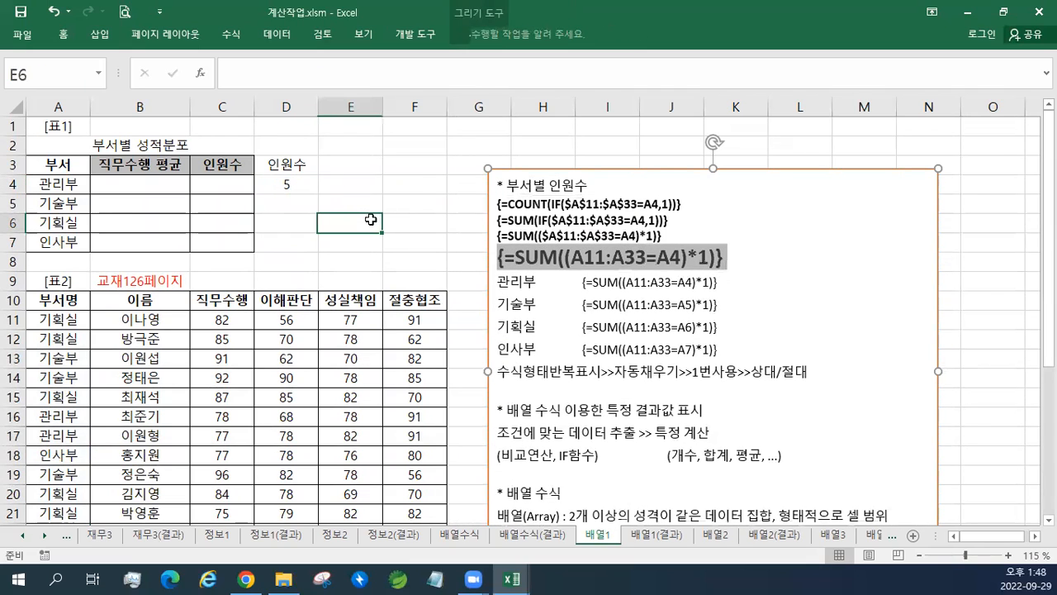
- Compare the D4 array formula and cells D4:D7 with the per-department formulas in the text box, noting which reference must change for each department
left_click(299, 185)
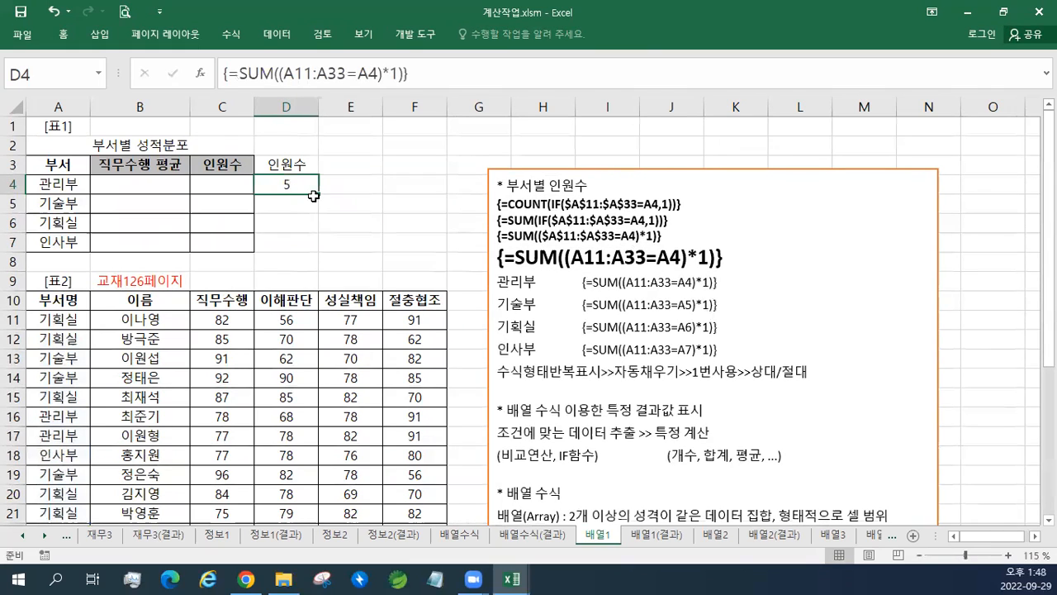
left_click(314, 197)
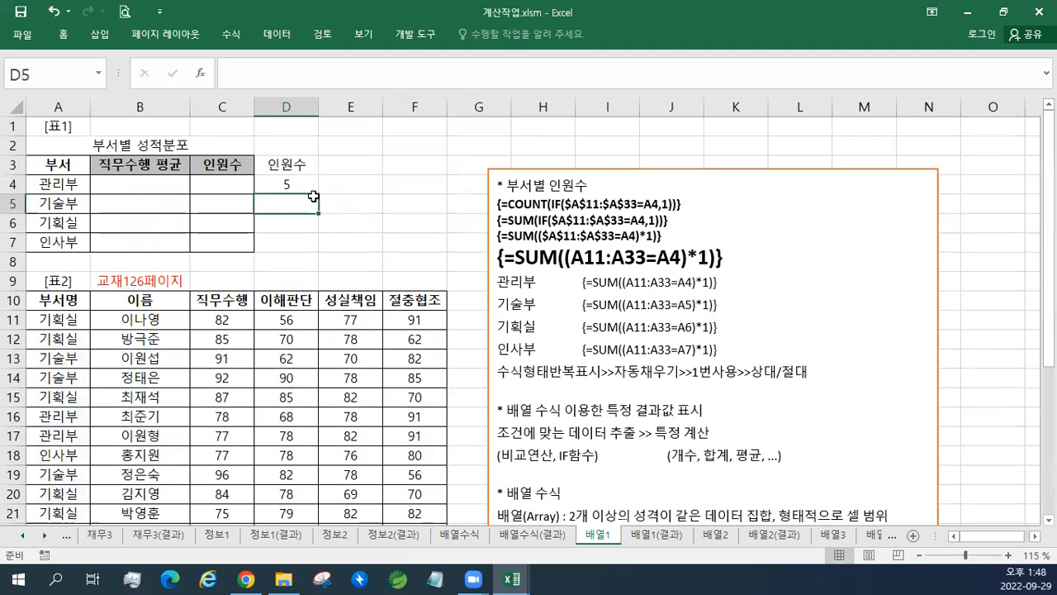
key("Down")
key("Down")
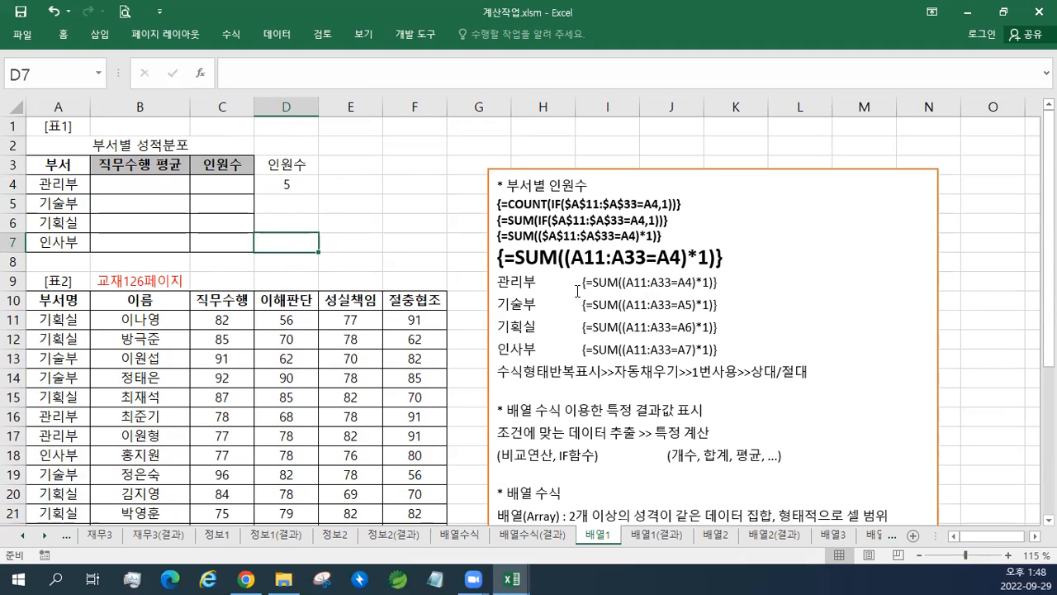
left_click(686, 307)
left_click(685, 350)
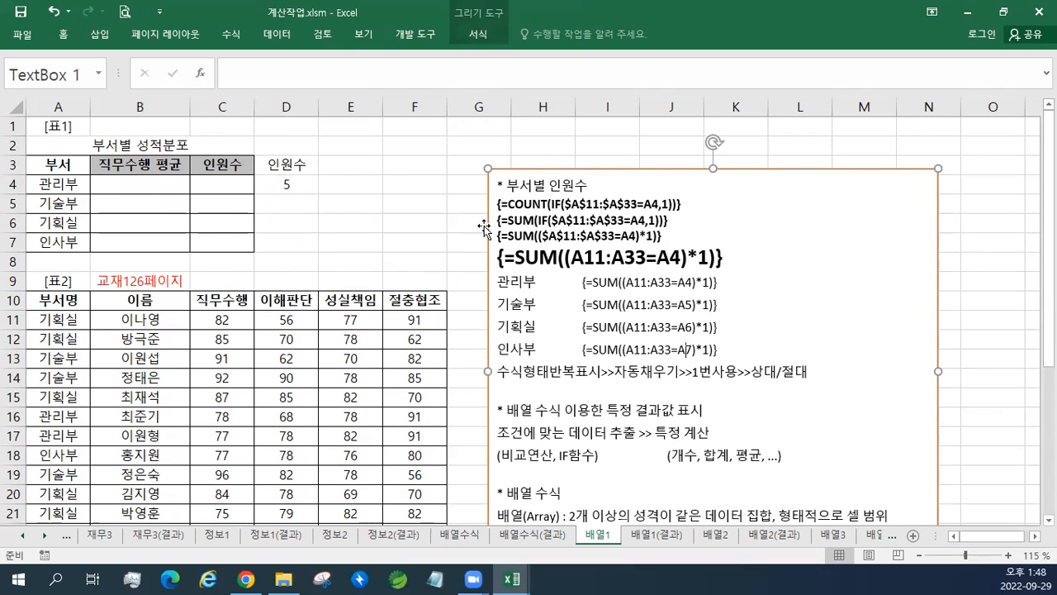
left_click_drag(302, 180, 299, 245)
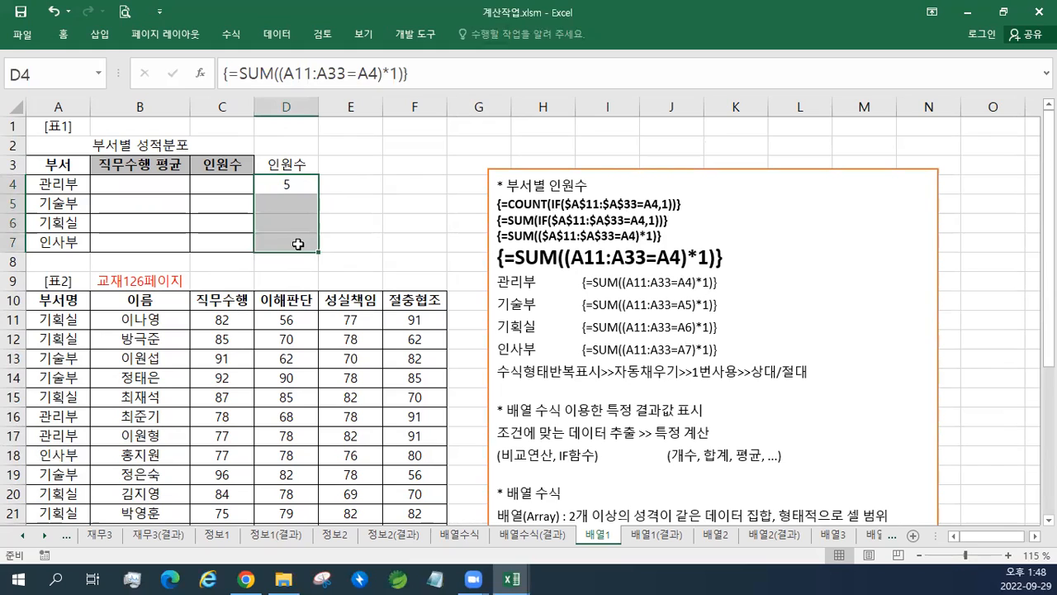
- Make the department range in D4 absolute as {=SUM(($A$11:$A$33=A4)*1)}, commit it as an array formula, and fill it down to D7
left_click(305, 187)
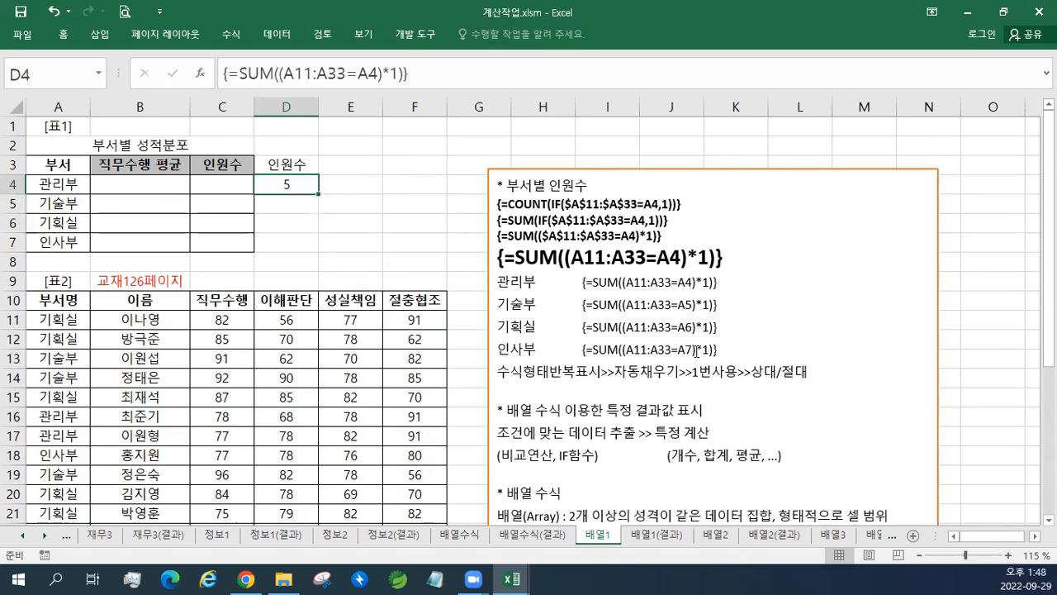
double_click(302, 189)
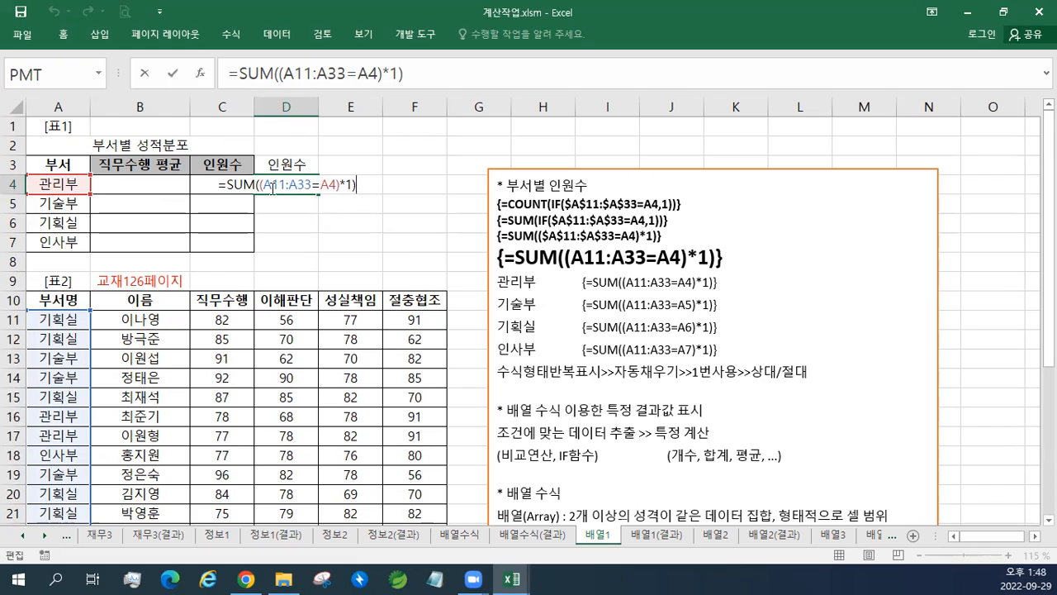
left_click_drag(263, 189, 311, 191)
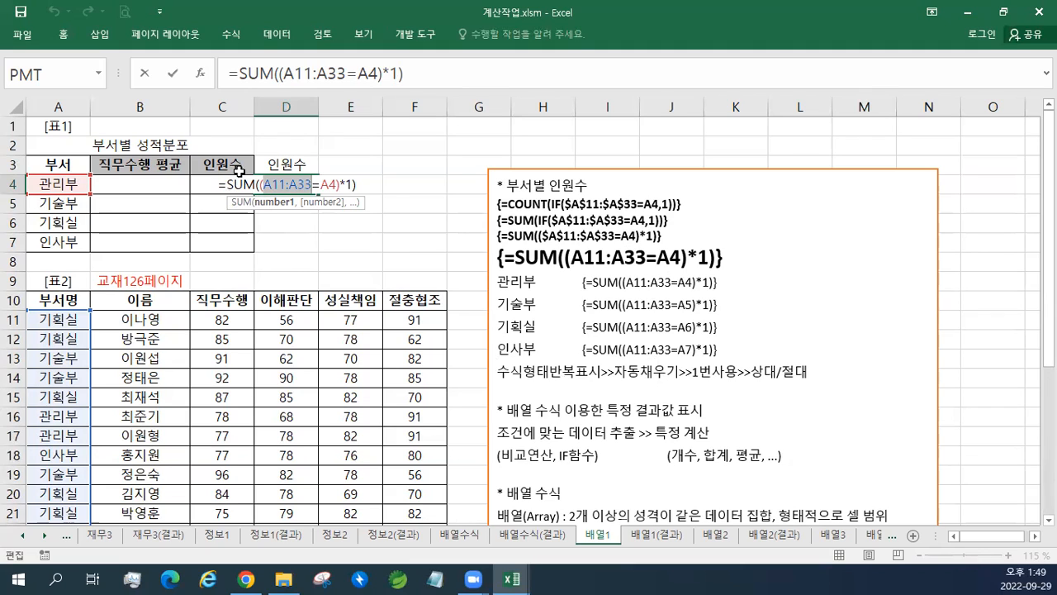
key("F4")
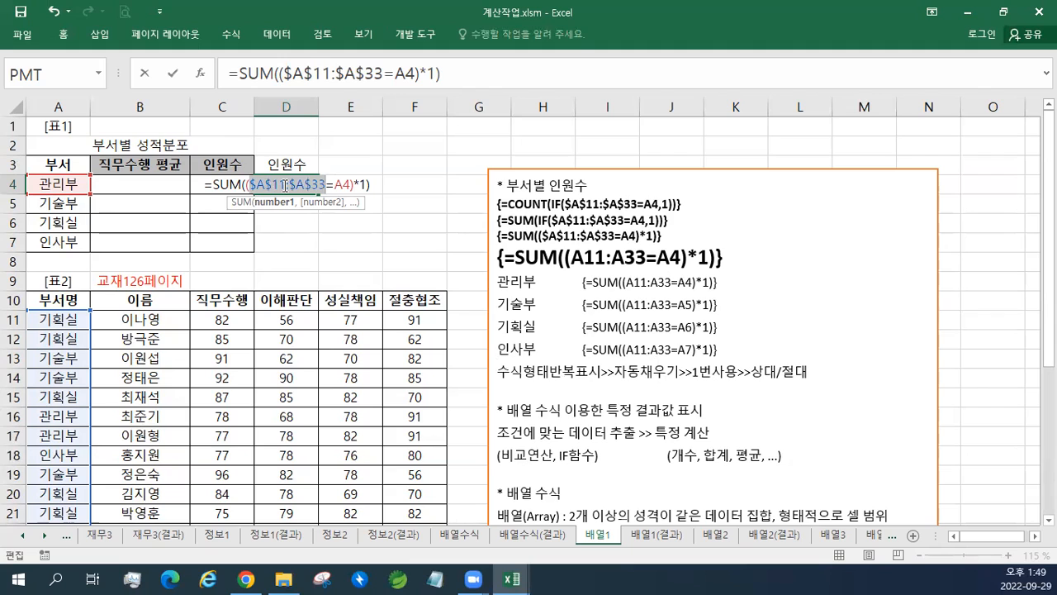
left_click_drag(335, 185, 352, 186)
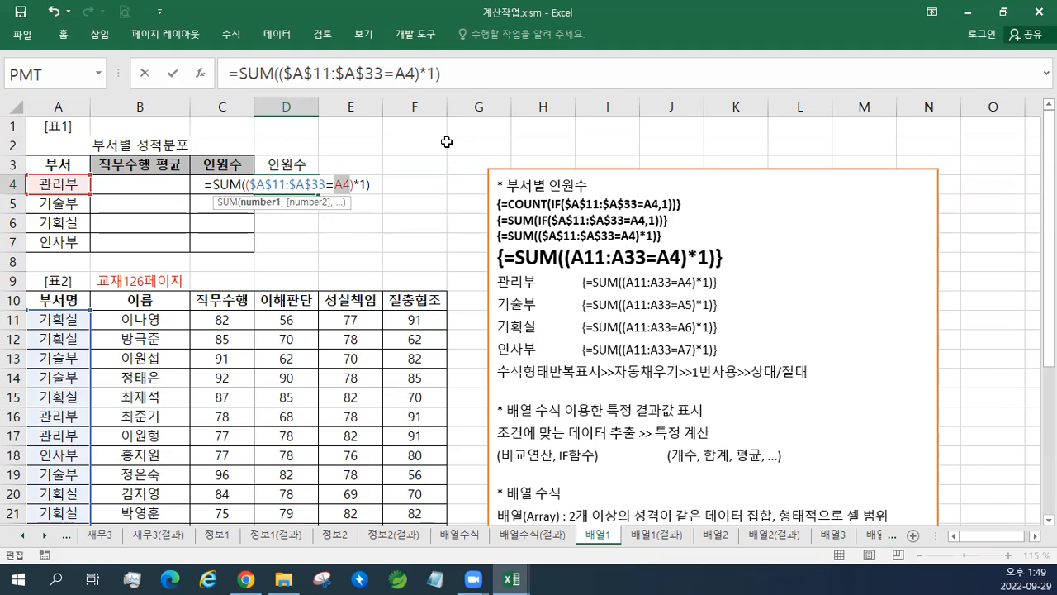
key("ctrl+shift+Return")
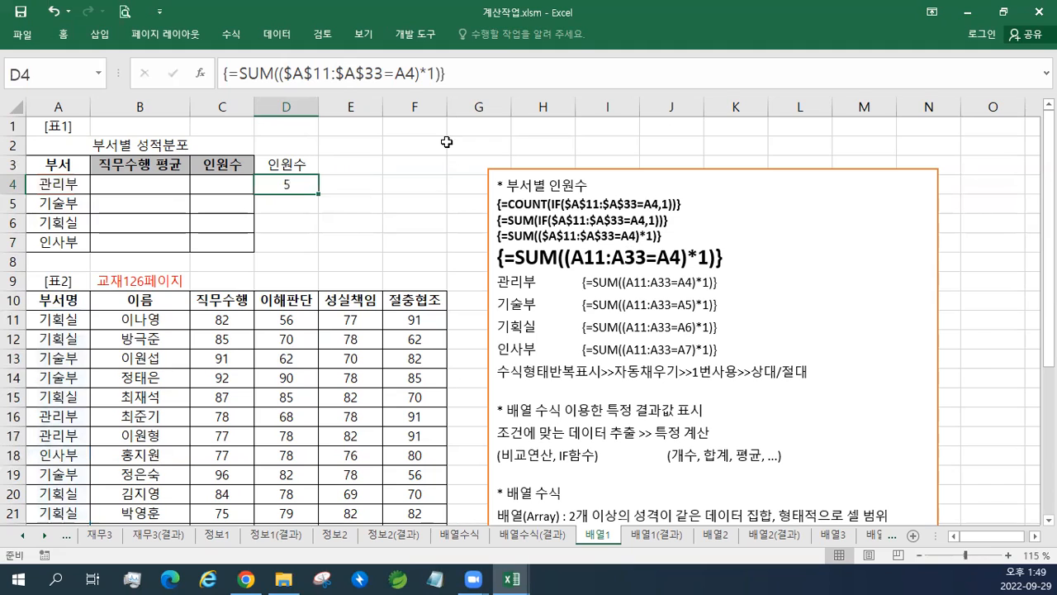
left_click_drag(320, 194, 318, 249)
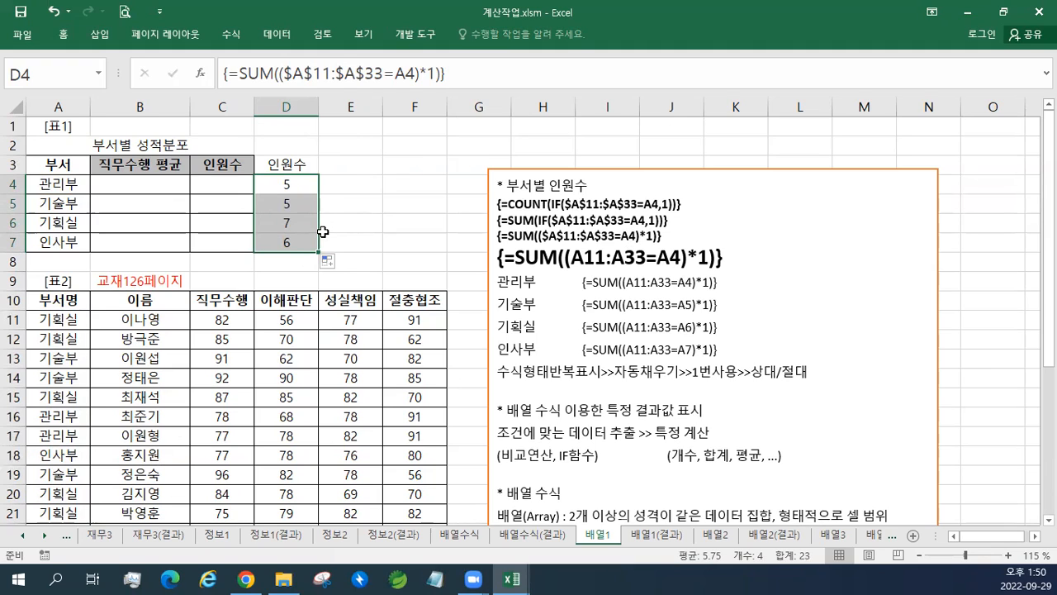
- Enlarge the {=SUM(($A$11:$A$33=A4)*1)} line in the text box to 18 pt
left_click_drag(666, 237, 494, 232)
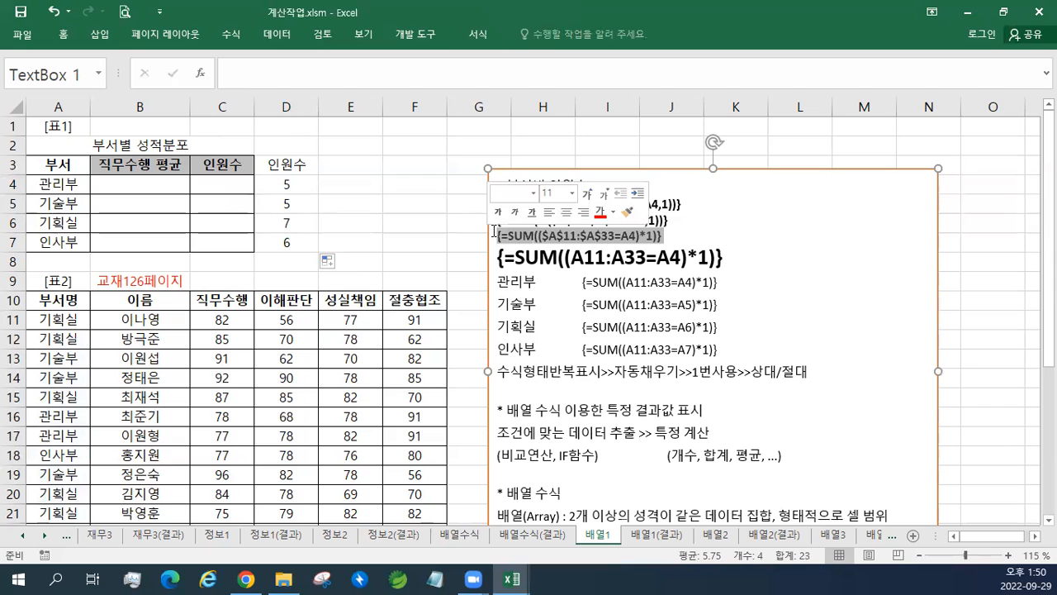
left_click(587, 194)
left_click(586, 194)
left_click(586, 194)
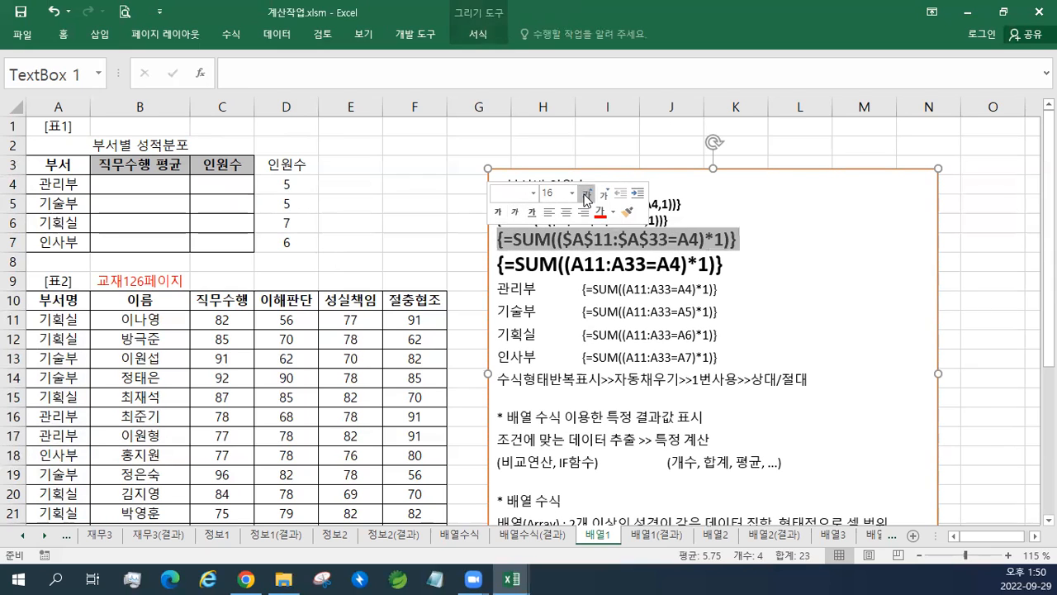
left_click(586, 195)
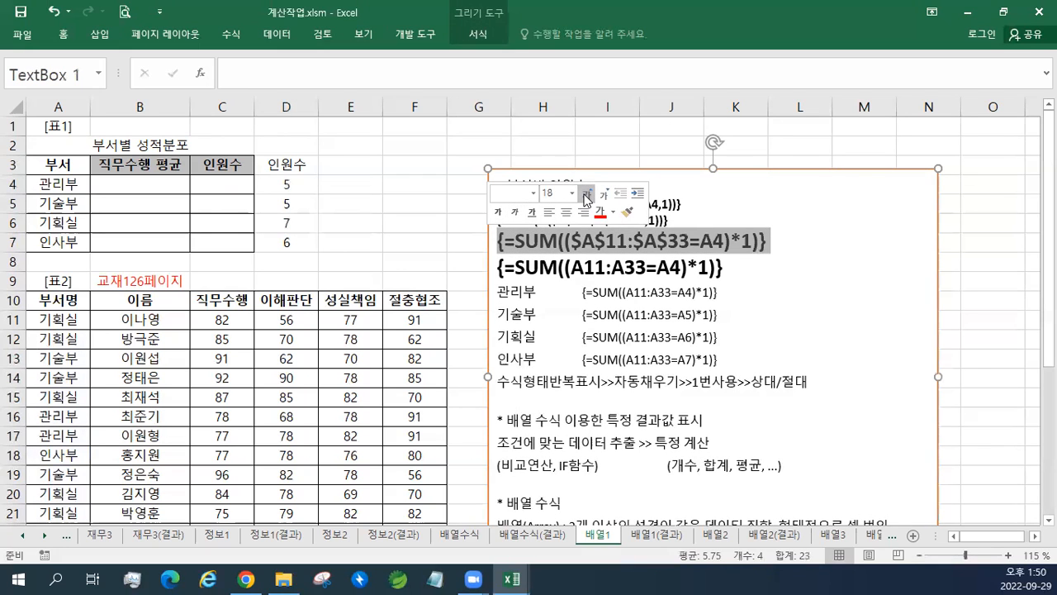
left_click(299, 183)
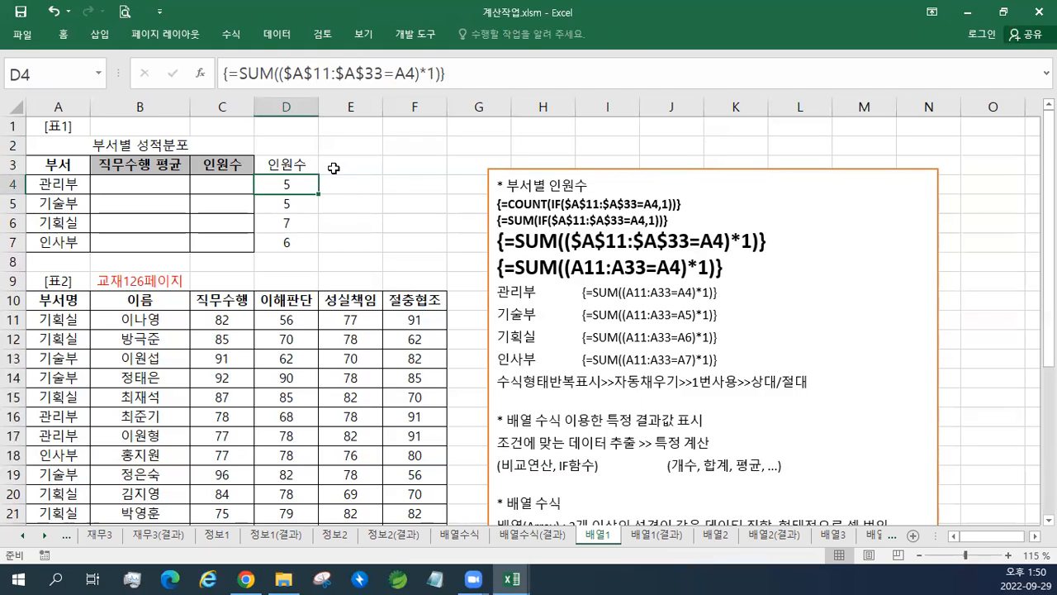
- Start an IF formula in C4 with the absolute department range $A$11:$A$33 as the beginning of its test
left_click(334, 167)
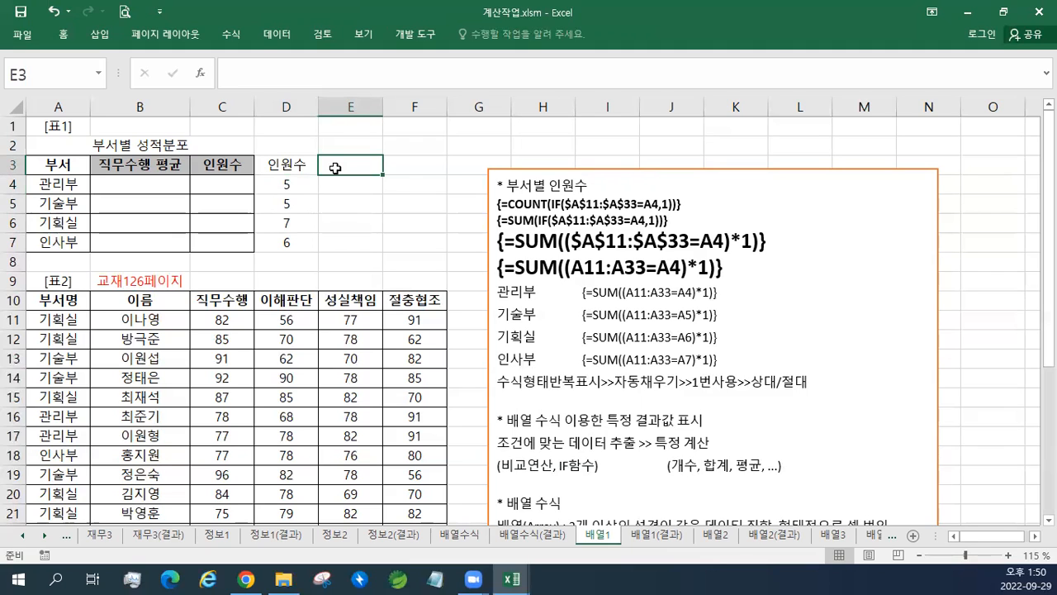
key("Left")
key("Left")
key("Down")
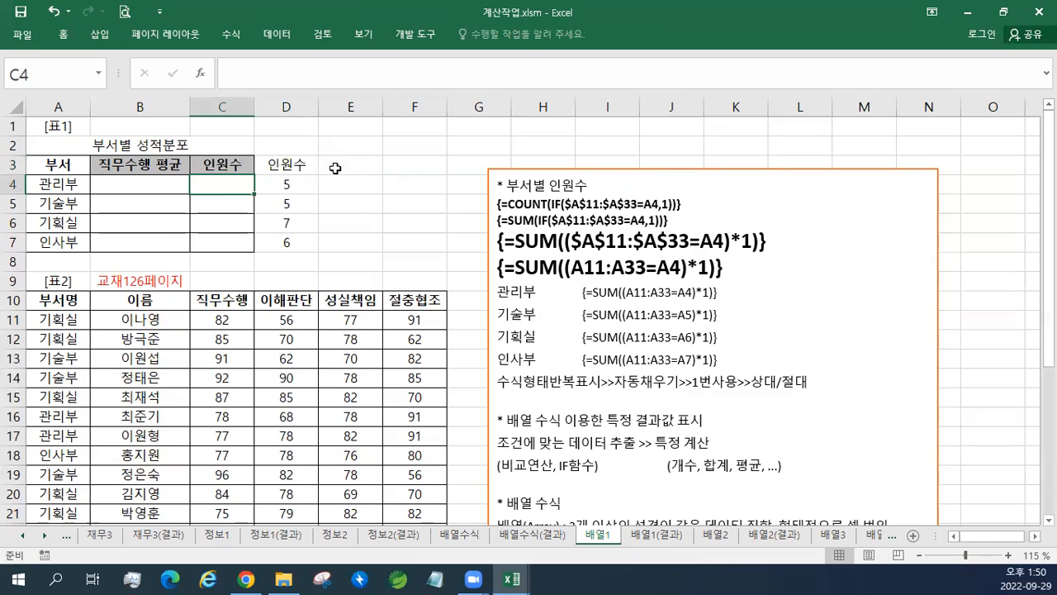
type("=")
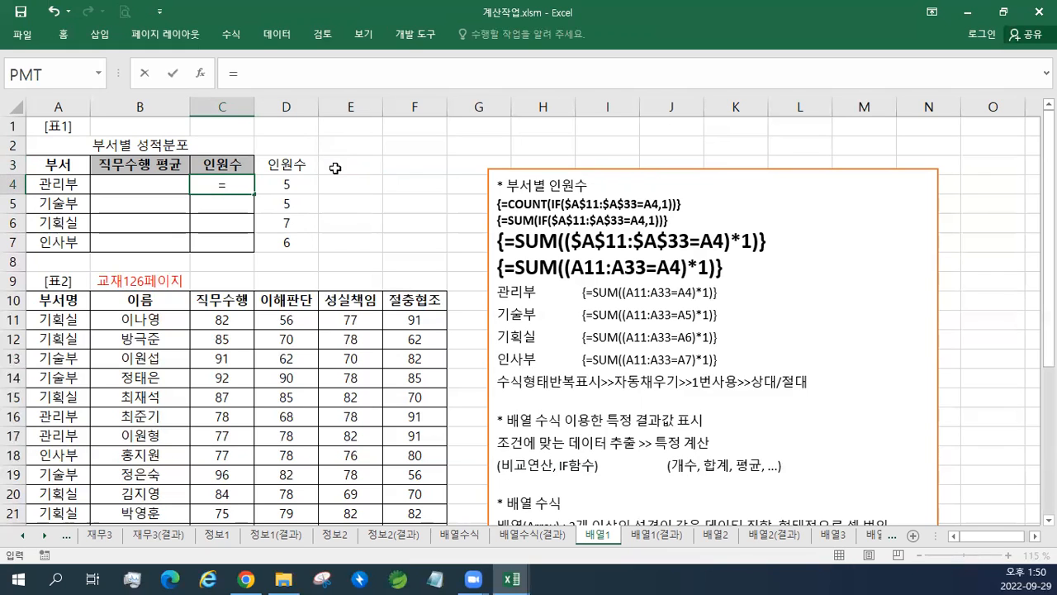
type("i")
key("BackSpace")
type("I")
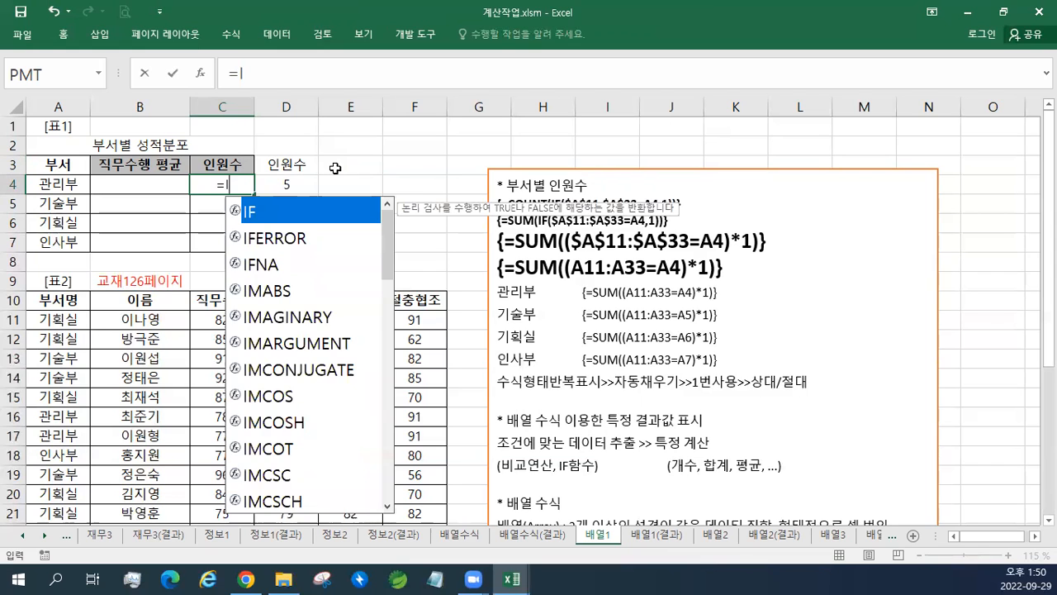
type("F(")
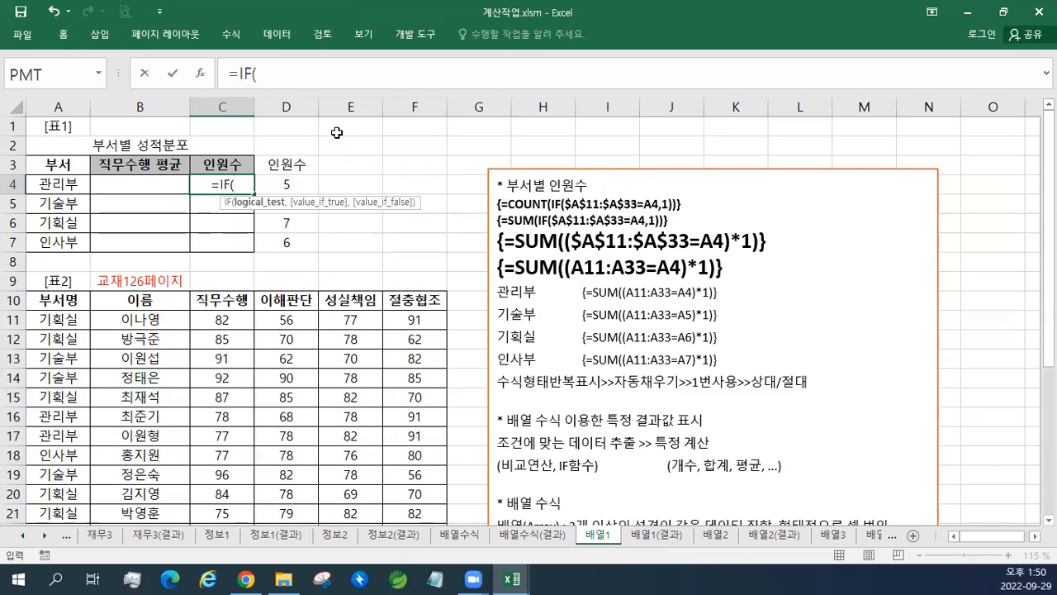
left_click_drag(73, 318, 66, 495)
scroll(215, 330, "up", 5)
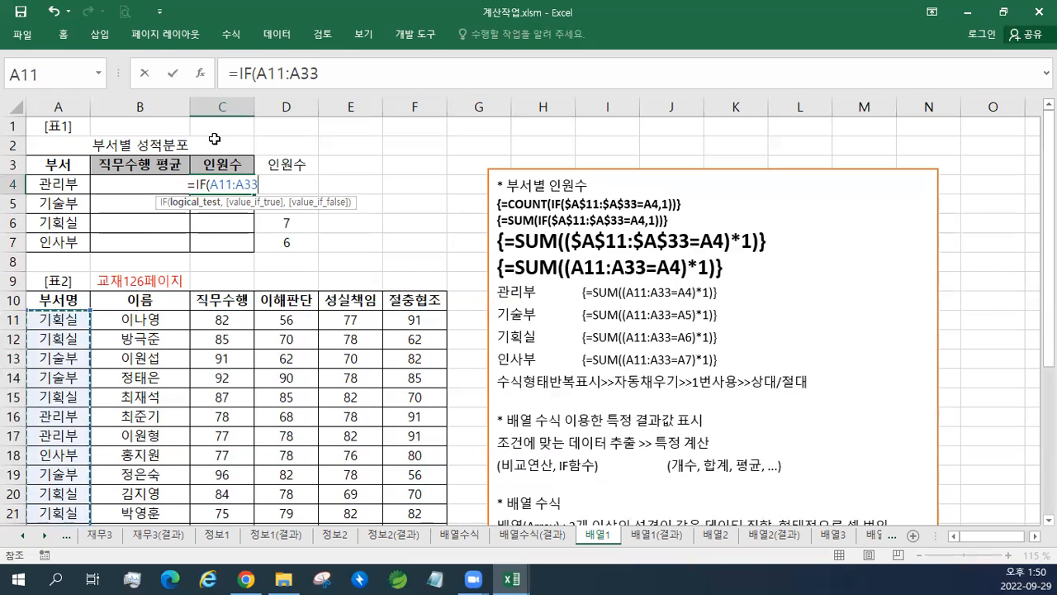
key("F4")
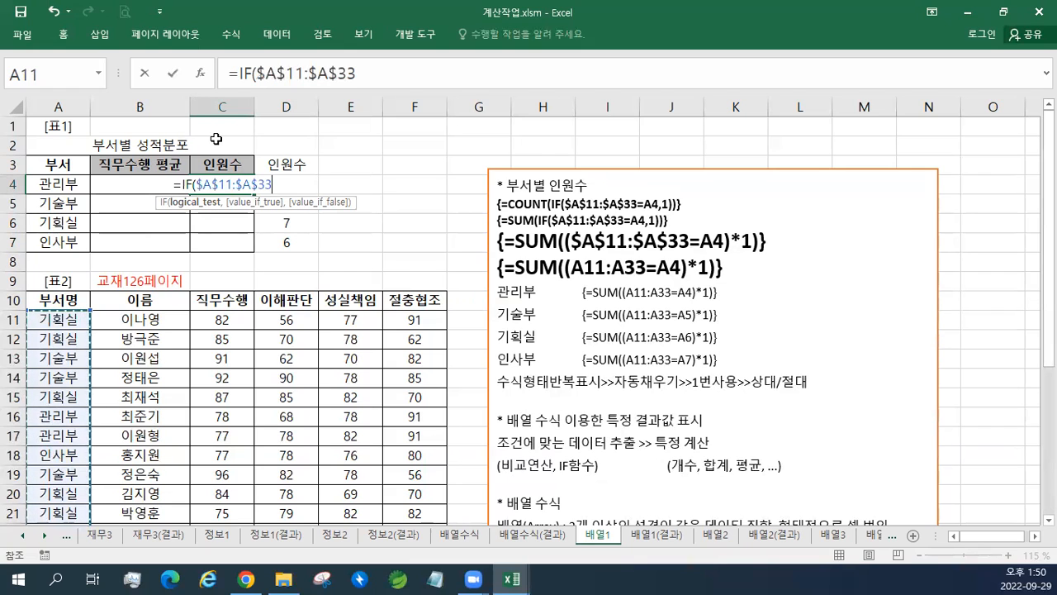
- Complete the C4 formula as =IF($A$11:$A$33=A4,1), comparing the range with A4 and giving 1 for matches
type("=")
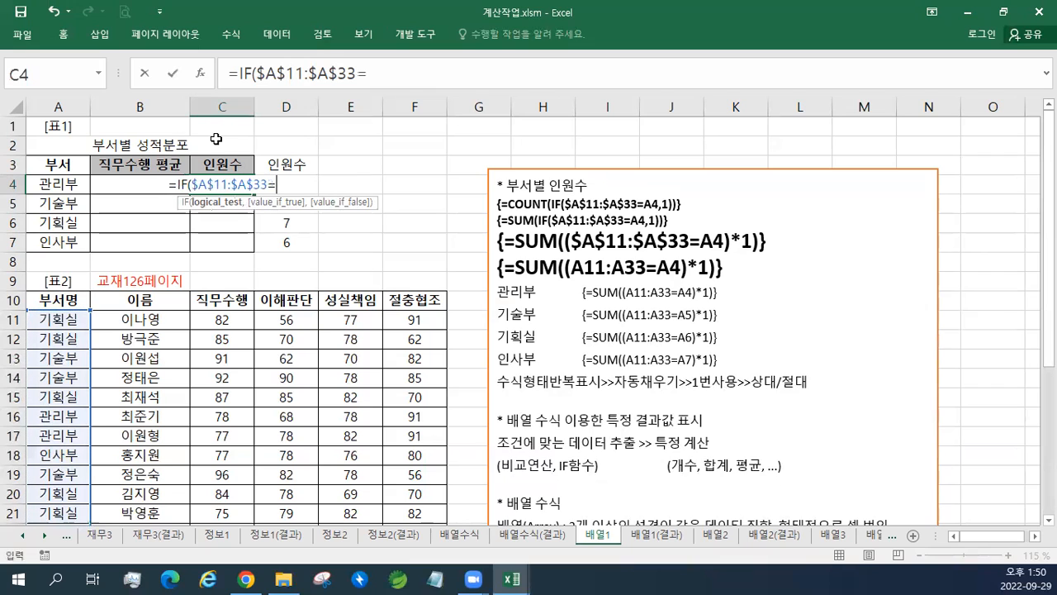
left_click(73, 180)
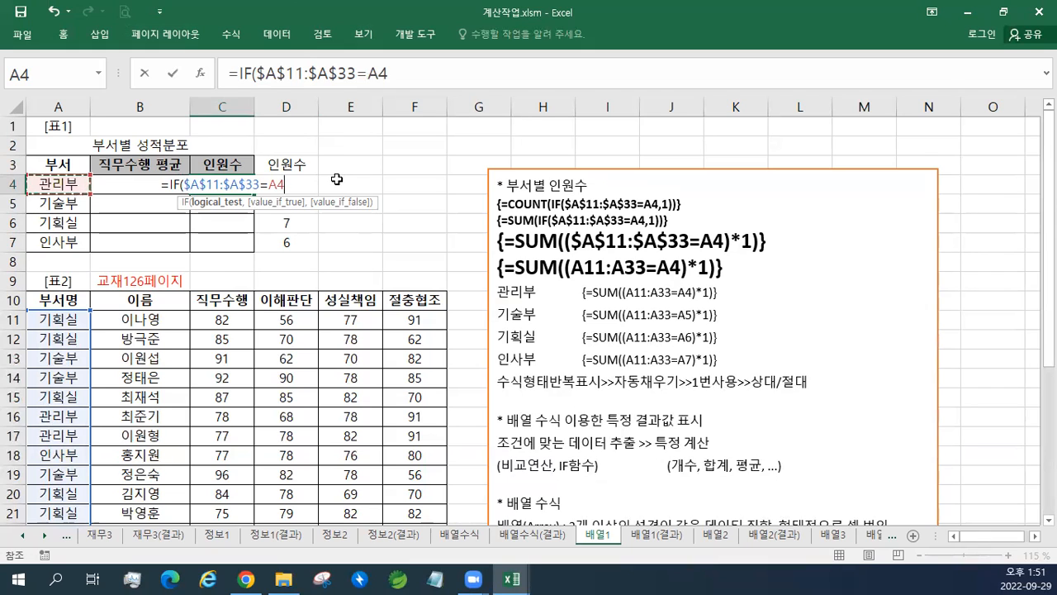
type(",")
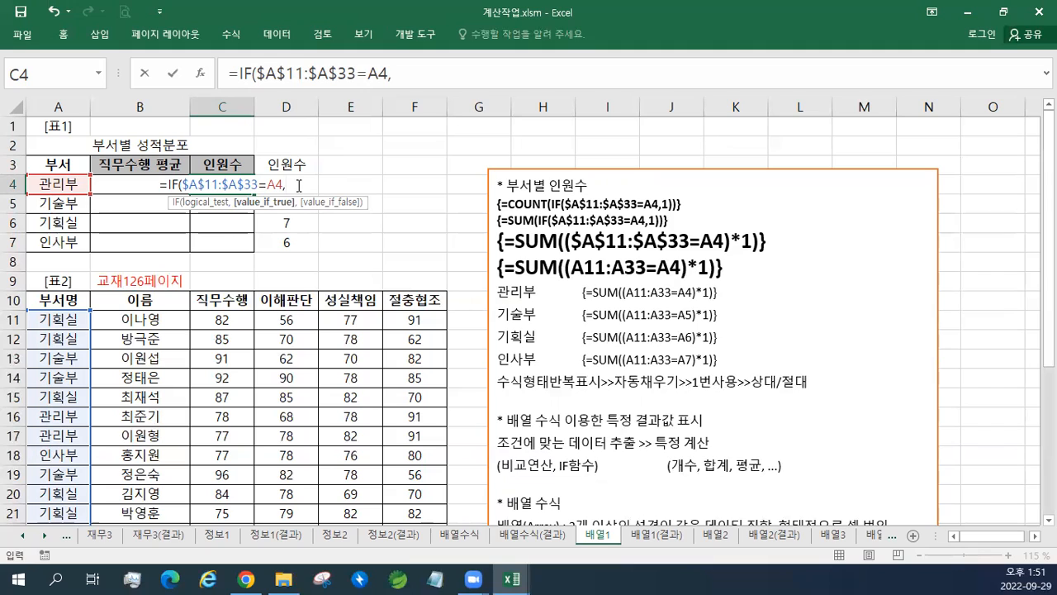
type("1")
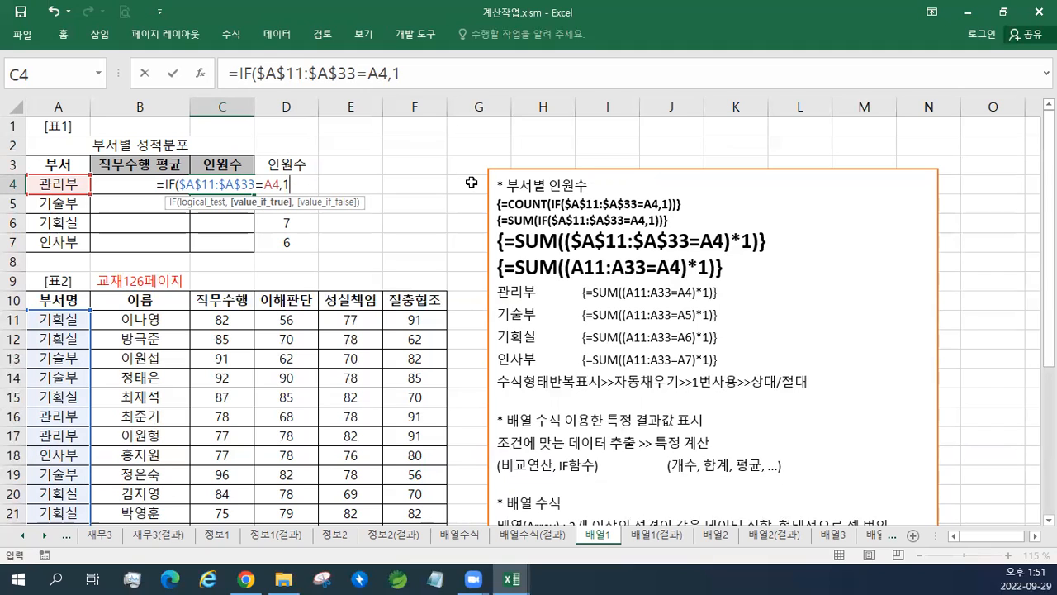
type(")")
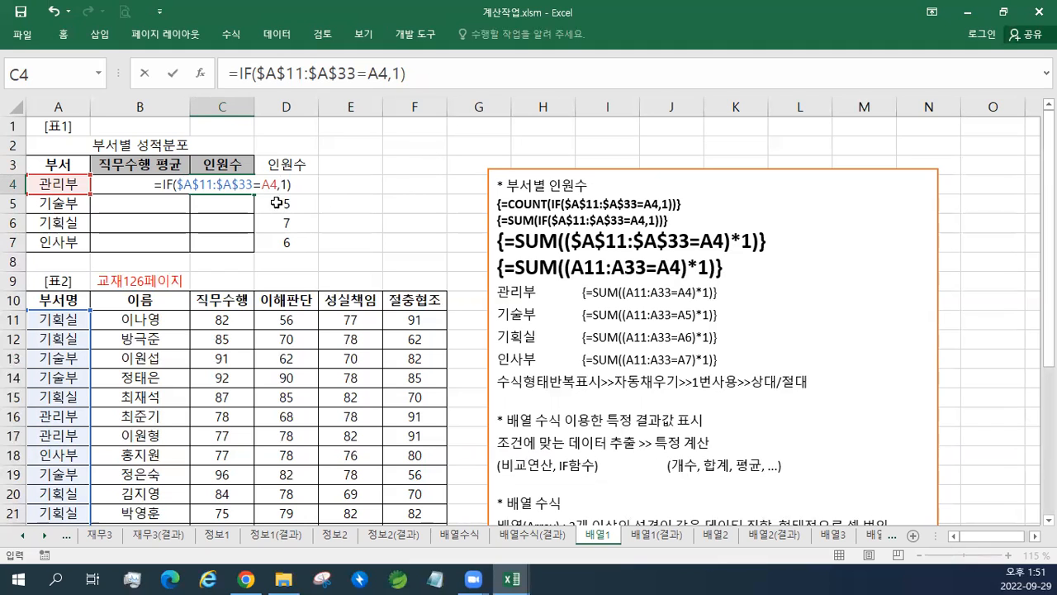
- Wrap the C4 expression in SUM, commit it as {=SUM(IF($A$11:$A$33=A4,1))}, and fill it down to C7
left_click(159, 184)
type("SUM")
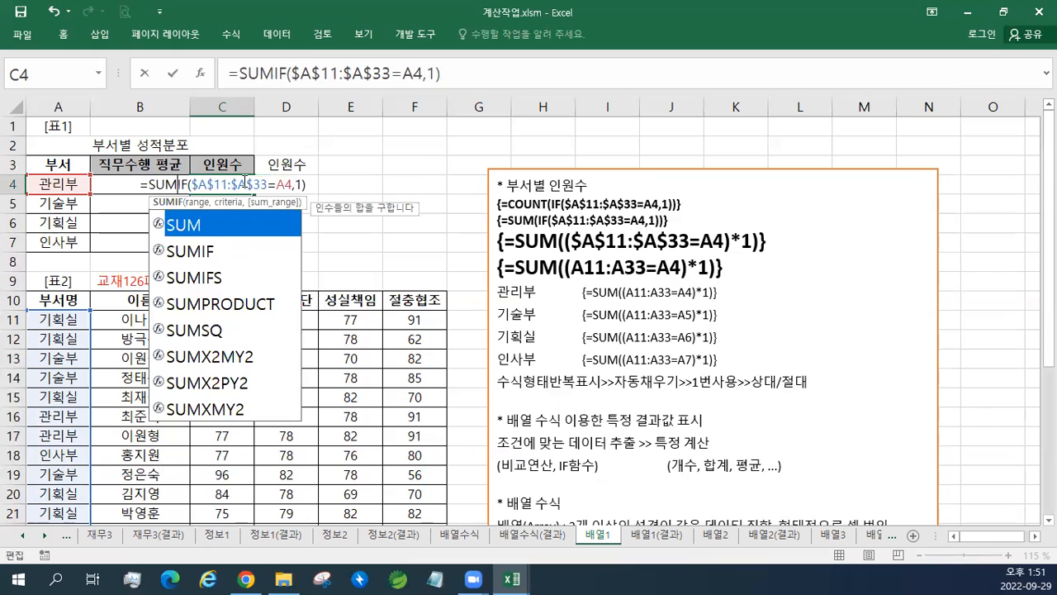
type("(")
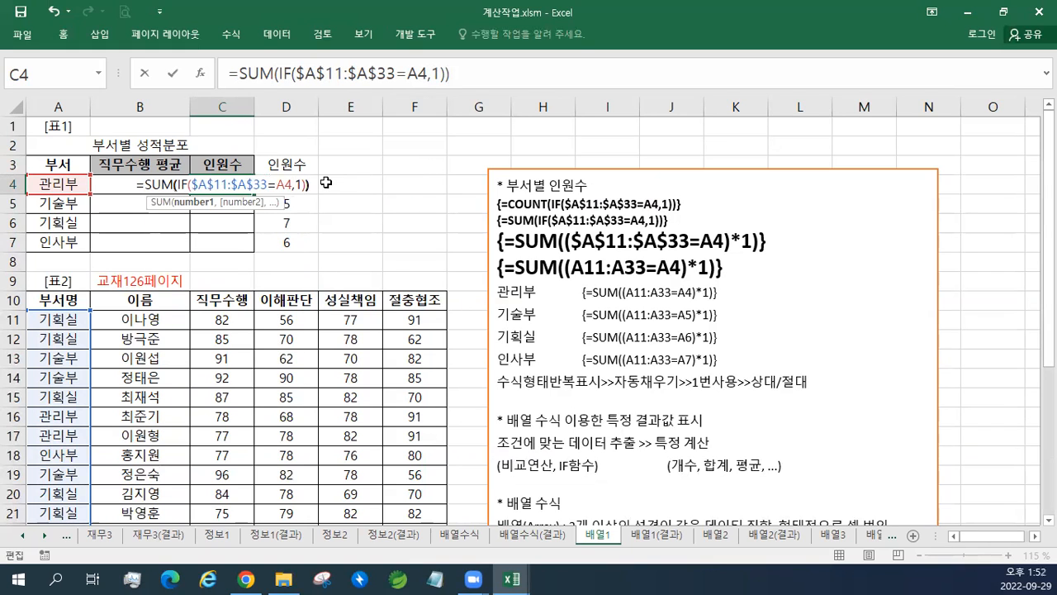
type(")")
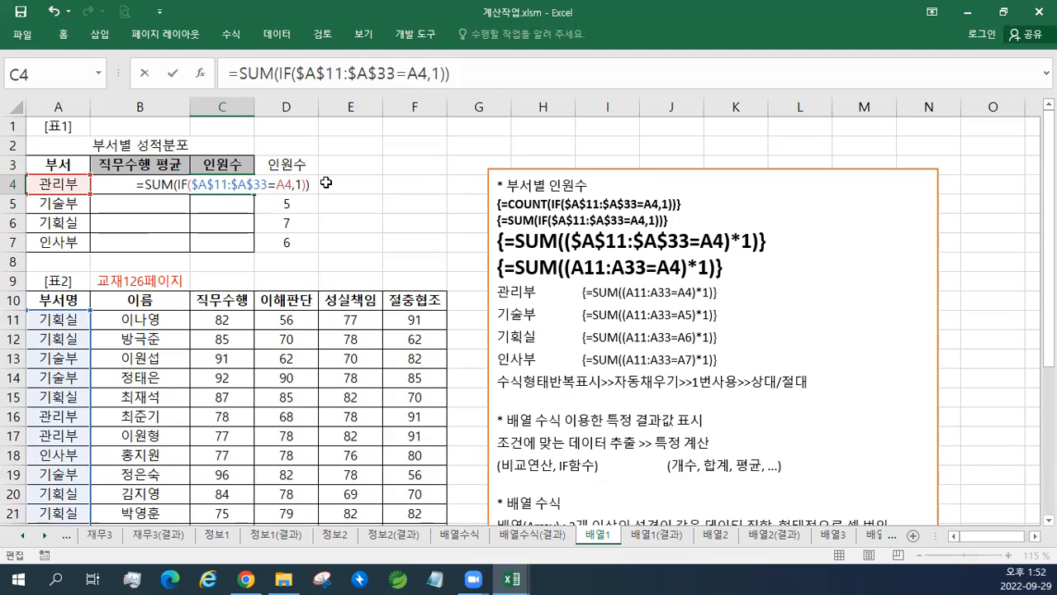
key("ctrl+shift+Return")
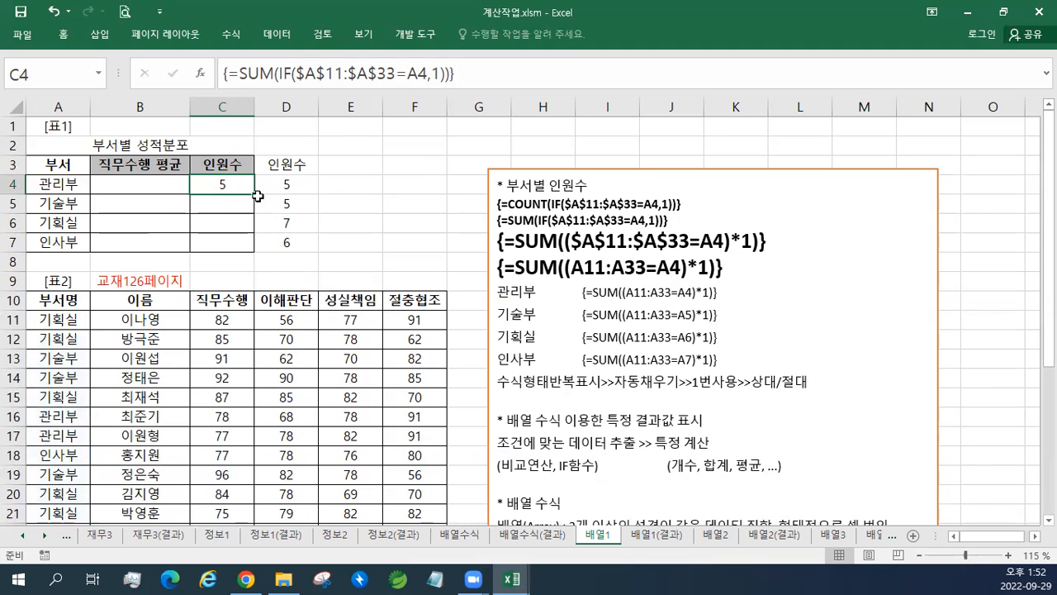
left_click_drag(253, 196, 254, 253)
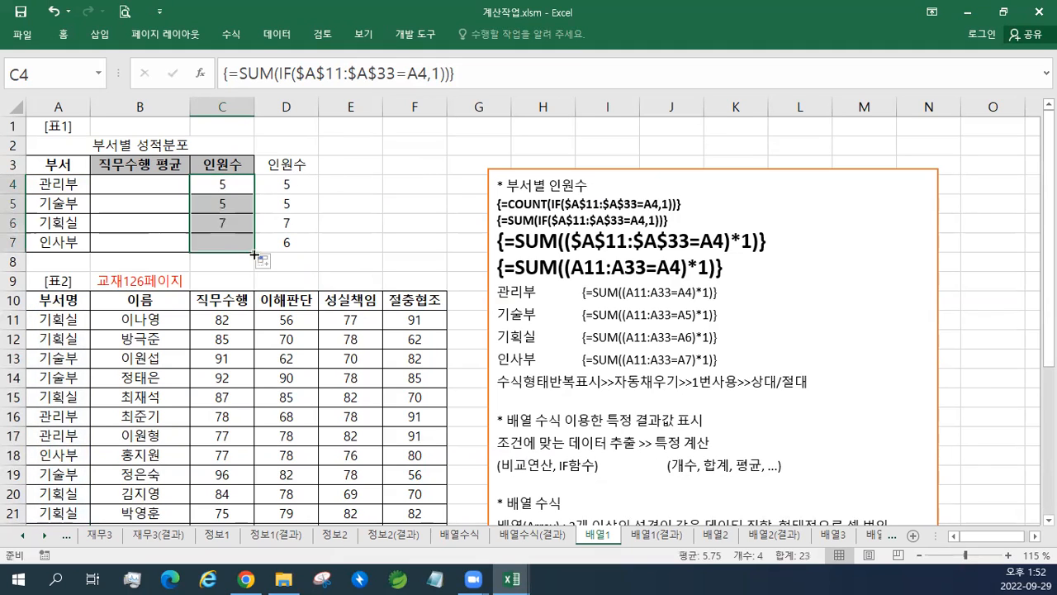
- Enlarge the {=SUM(IF($A$11:$A$33=A4,1))} line in the text box to 18 pt
triple_click(564, 216)
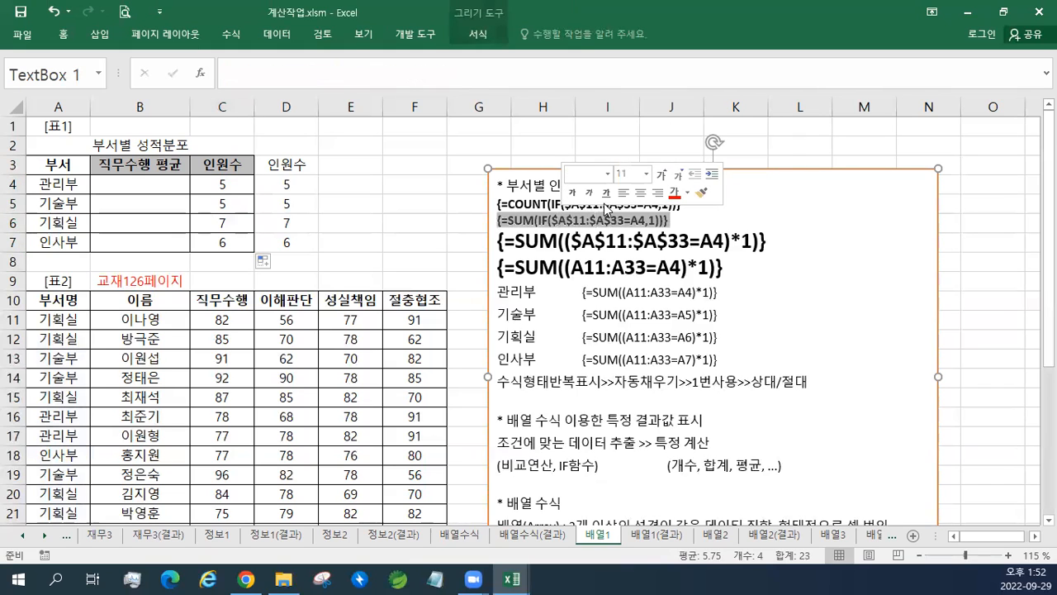
left_click(658, 176)
left_click(658, 176)
left_click(658, 175)
left_click(658, 176)
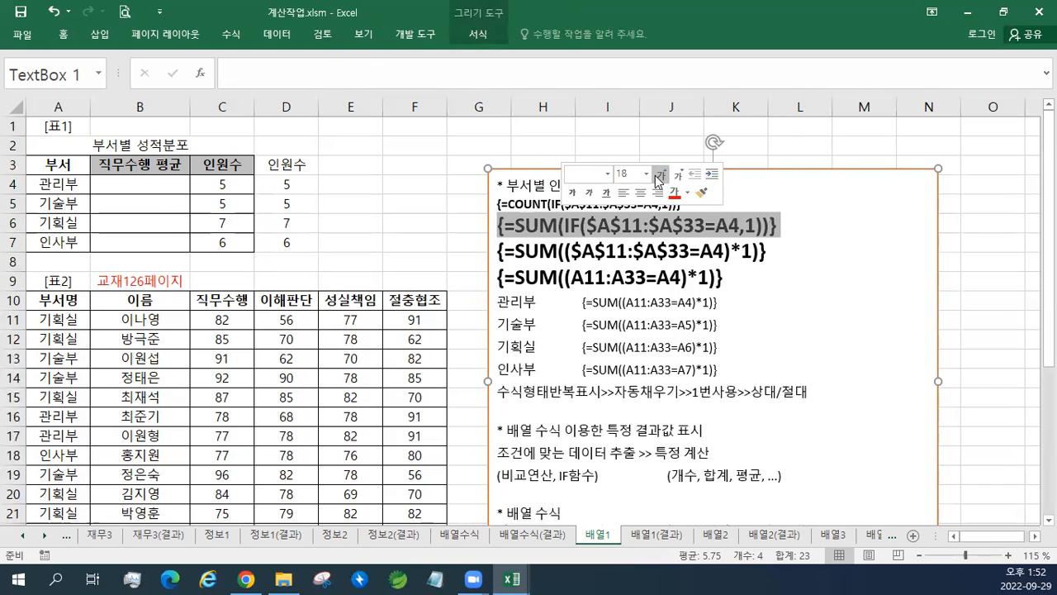
left_click(226, 182)
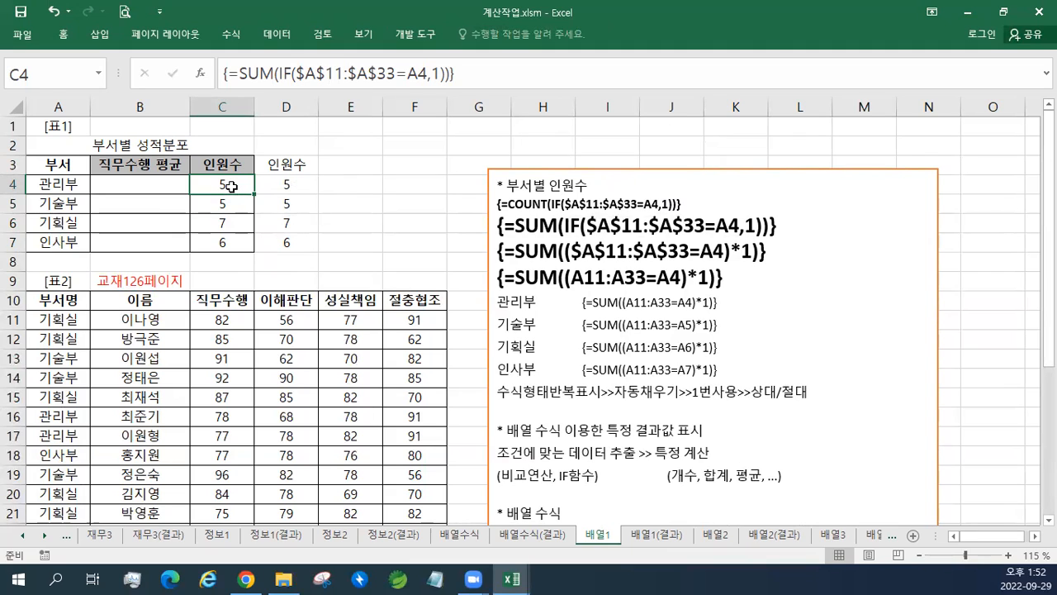
- Enter the heading 인원수 in cell E3 for another headcount column
left_click(348, 187)
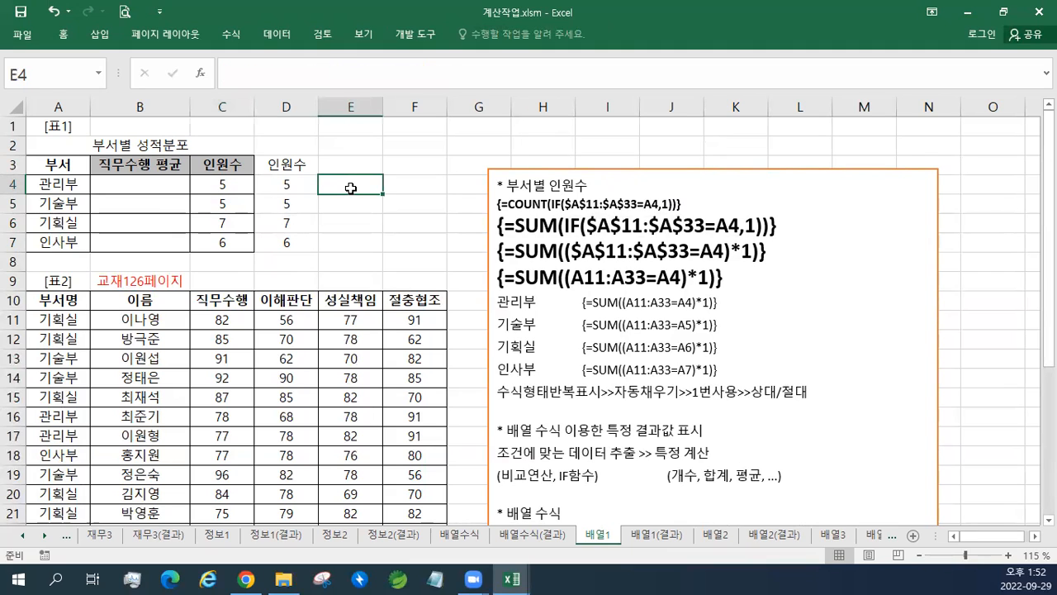
key("Up")
type("D")
key("BackSpace")
type("인원수")
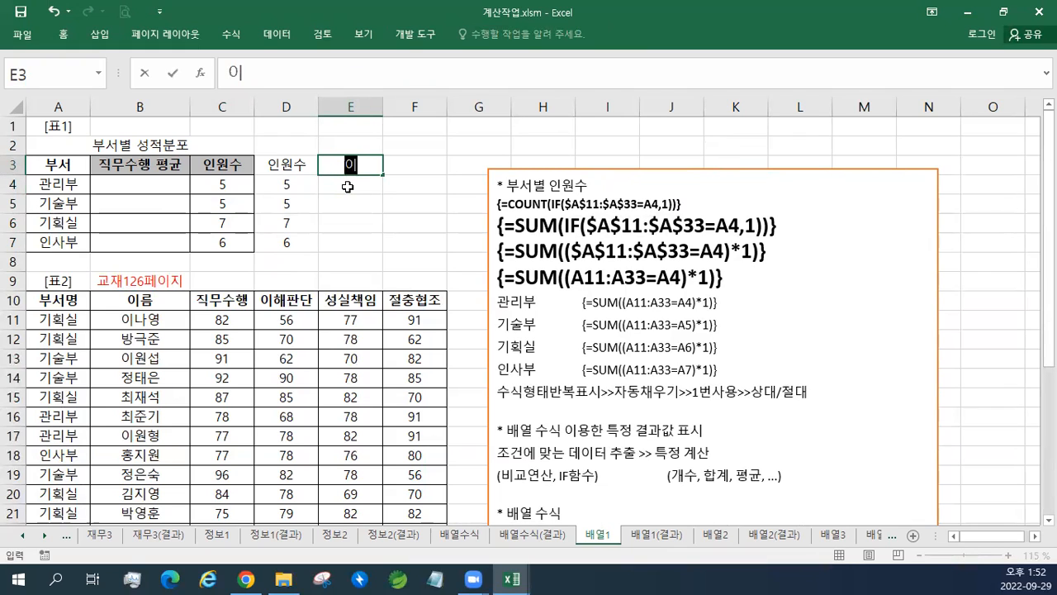
key("Return")
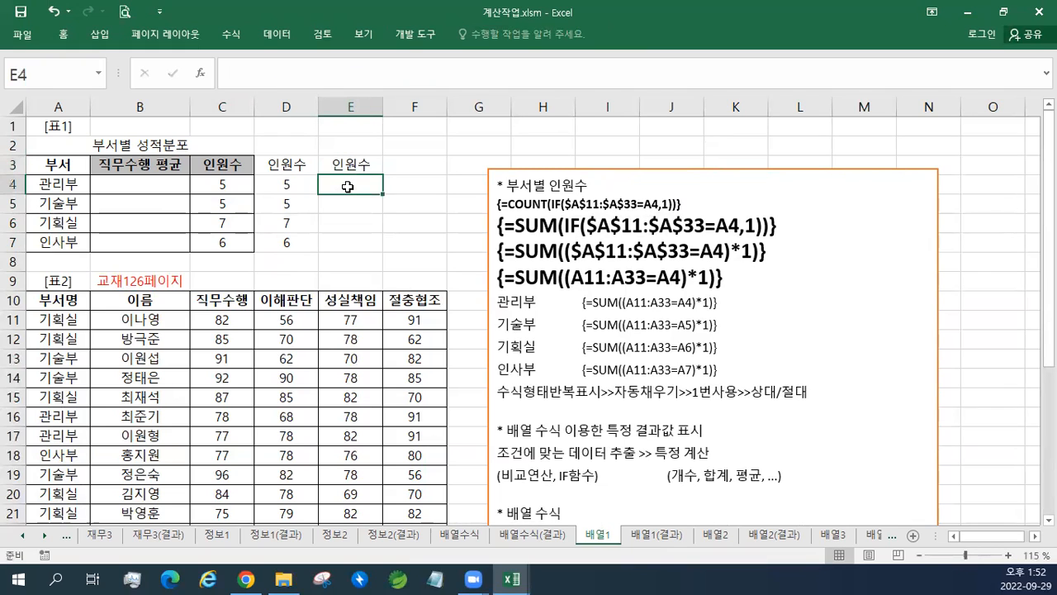
- Enter =IF($A$11:$A$33=A4,1) in cell E4, comparing the department range with A4 and giving 1 for matches
type("=IF(")
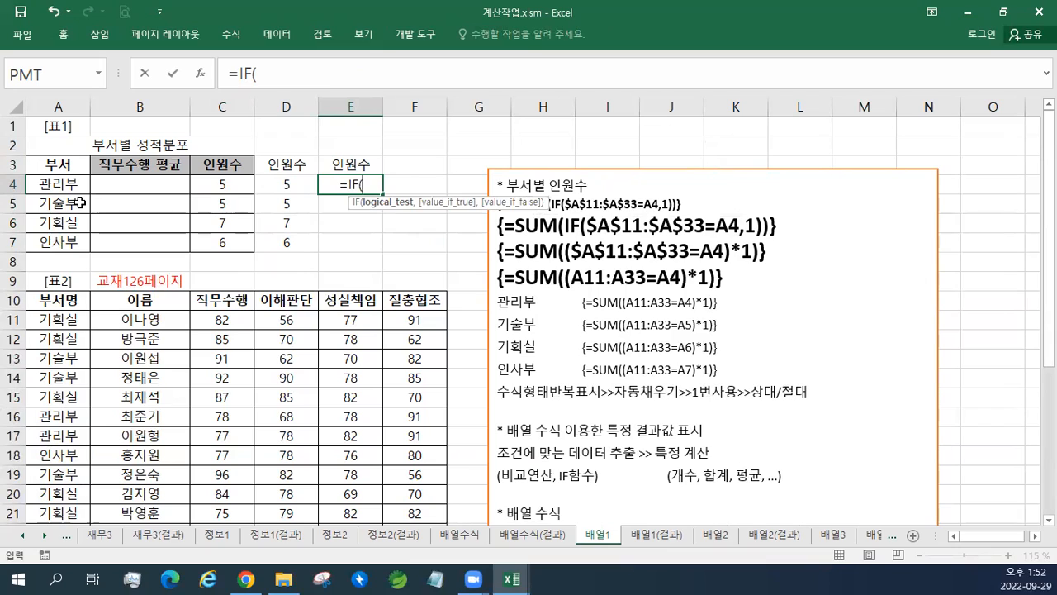
left_click_drag(66, 320, 60, 499)
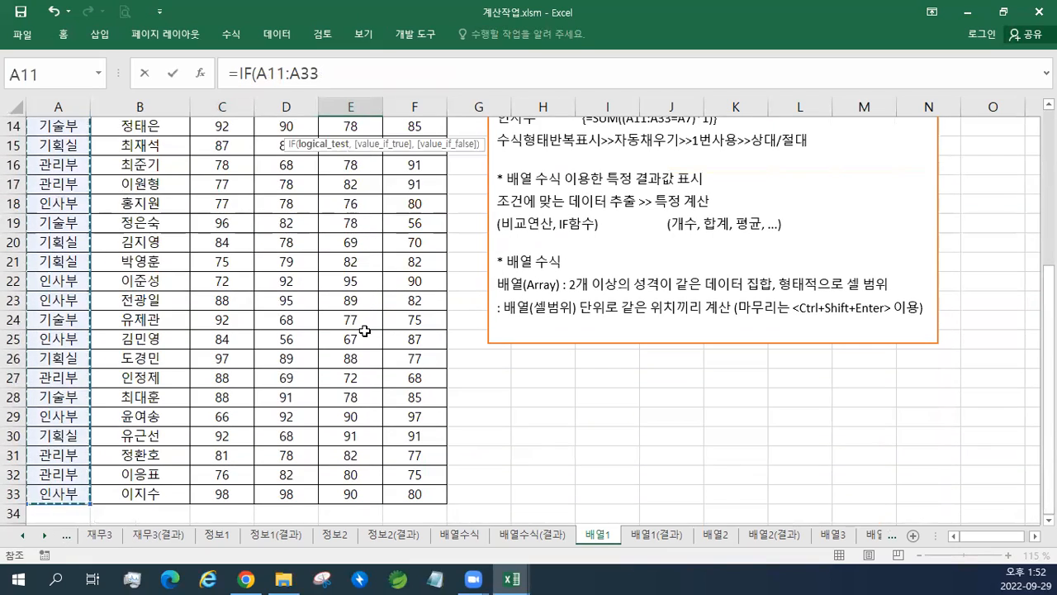
scroll(364, 331, "up", 4)
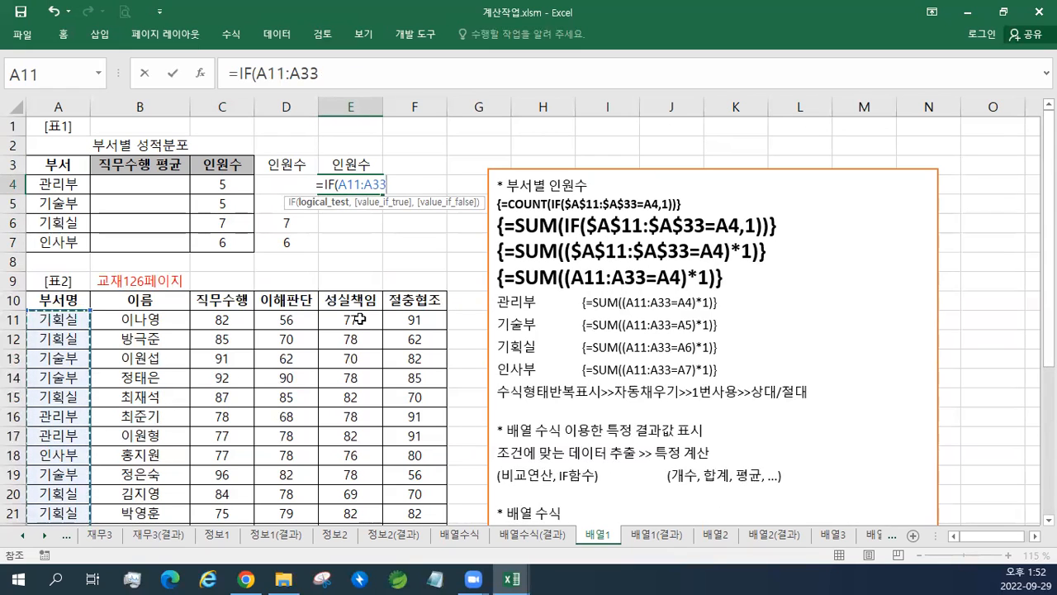
key("F4")
type("=")
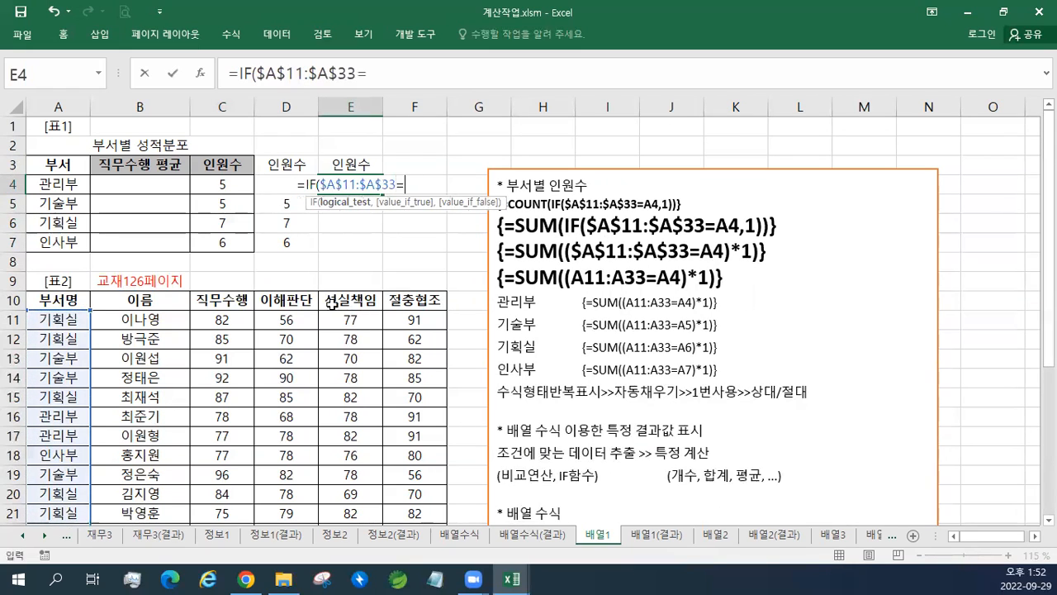
left_click(63, 183)
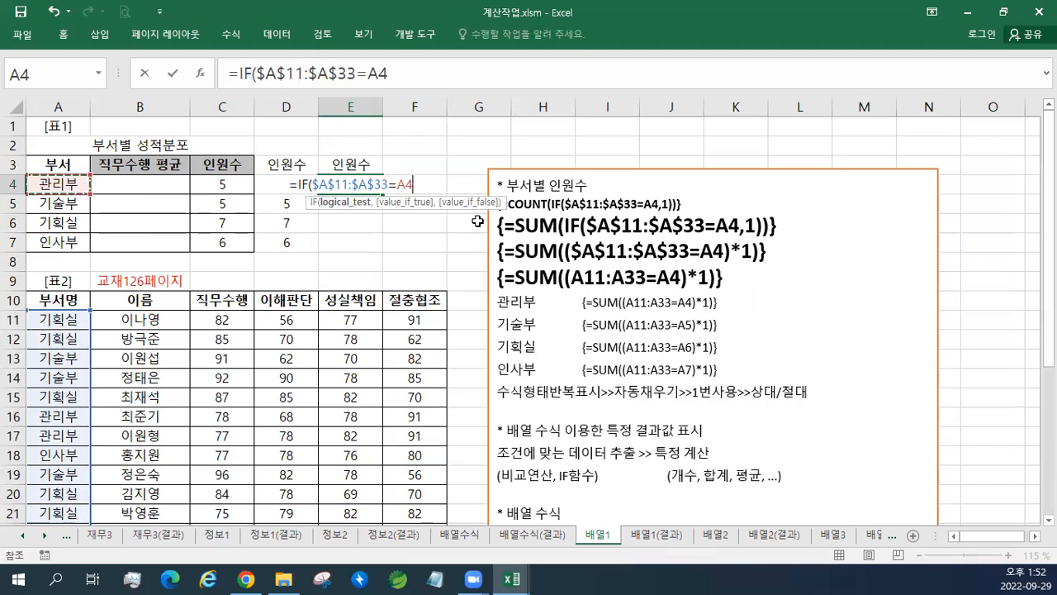
type(",1)")
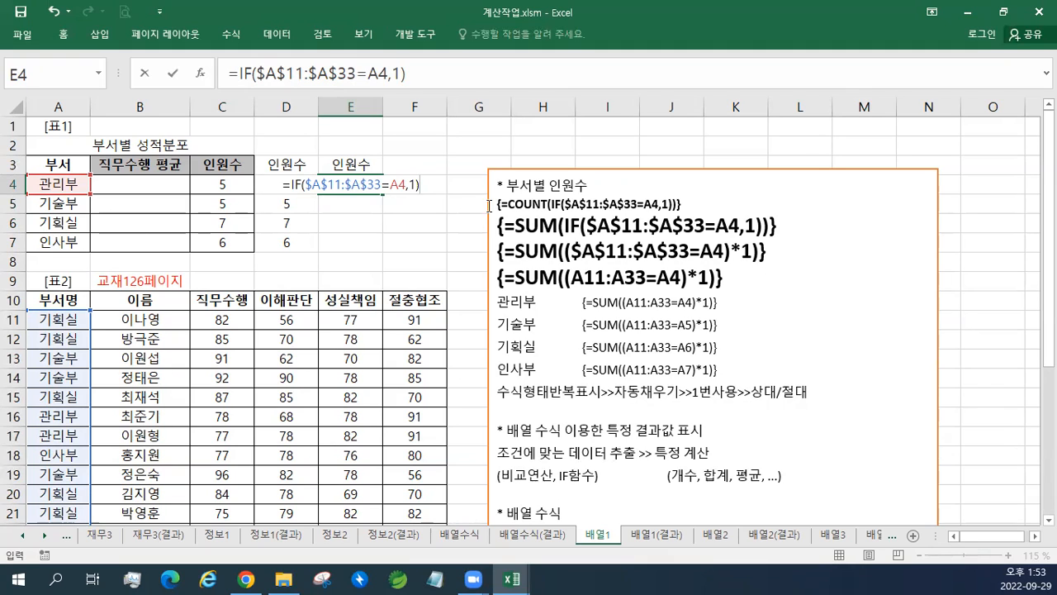
- Wrap the E4 expression in COUNT, commit it as {=COUNT(IF($A$11:$A$33=A4,1))}, and fill it down to E7
left_click(292, 185)
type("COUNT(")
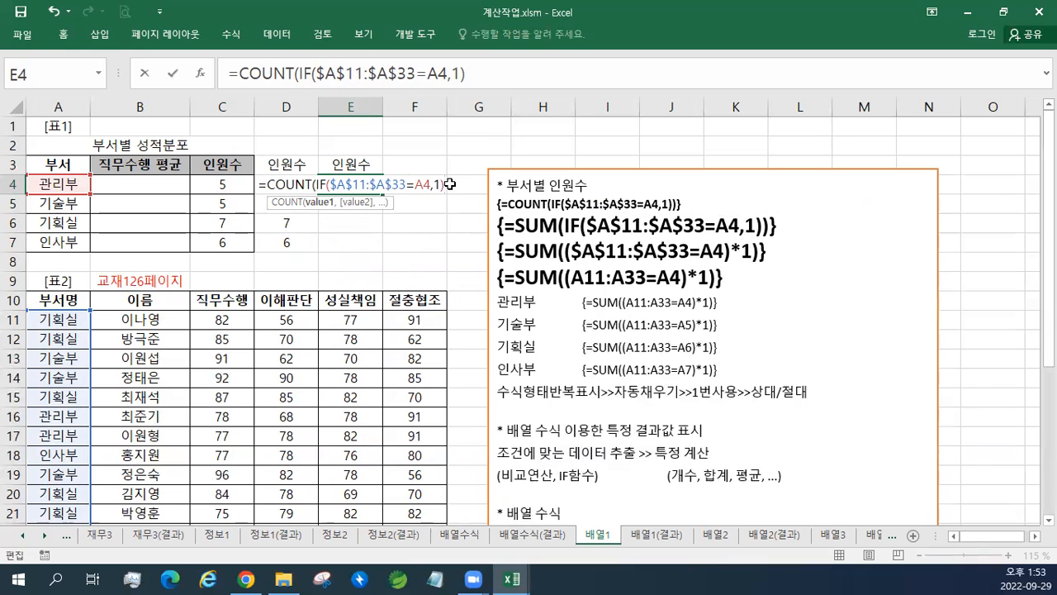
type(")")
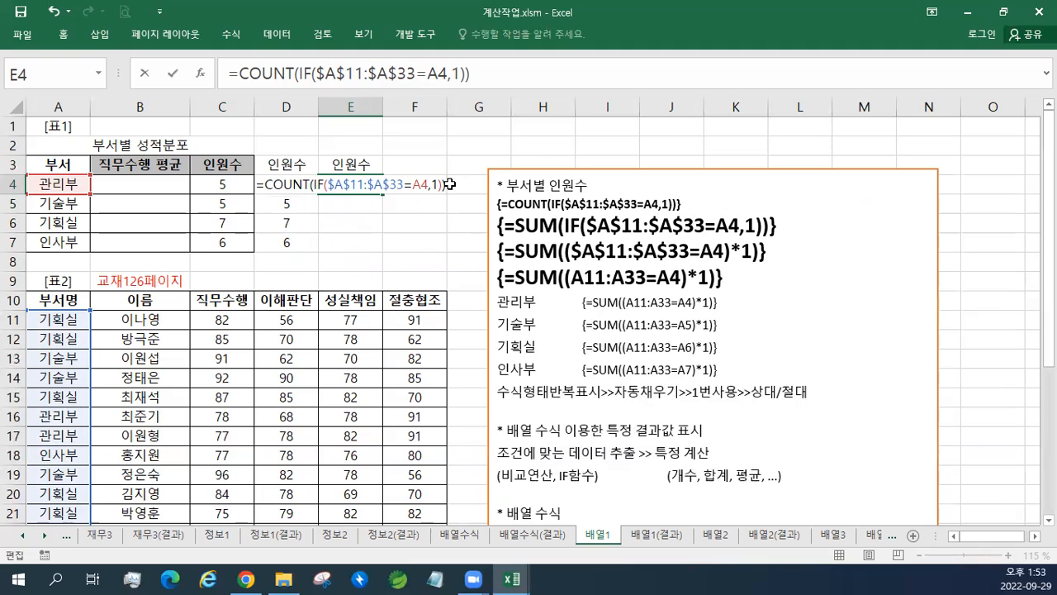
key("ctrl+shift+Return")
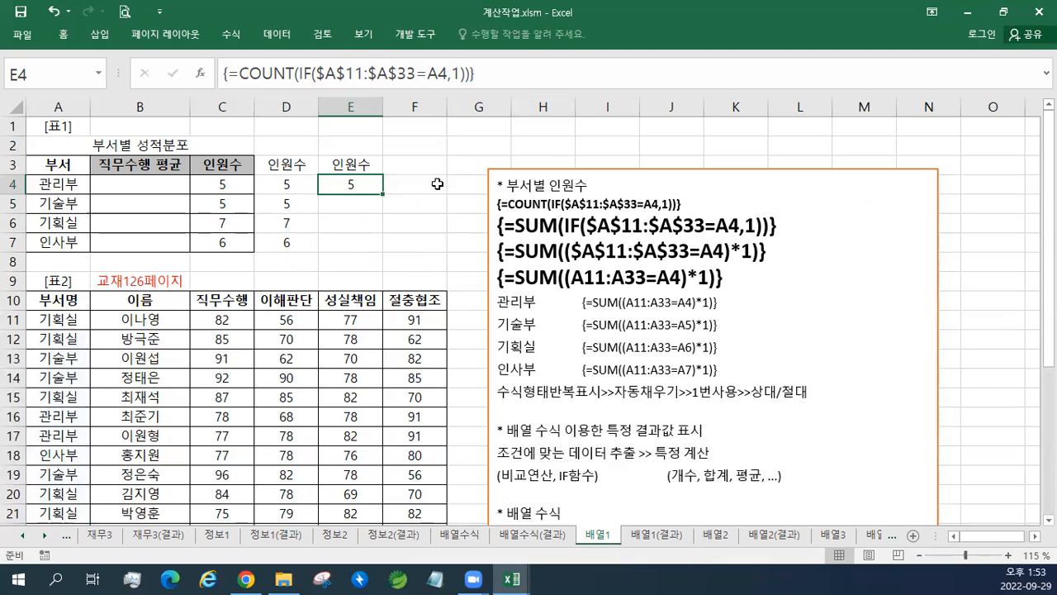
left_click_drag(384, 195, 378, 246)
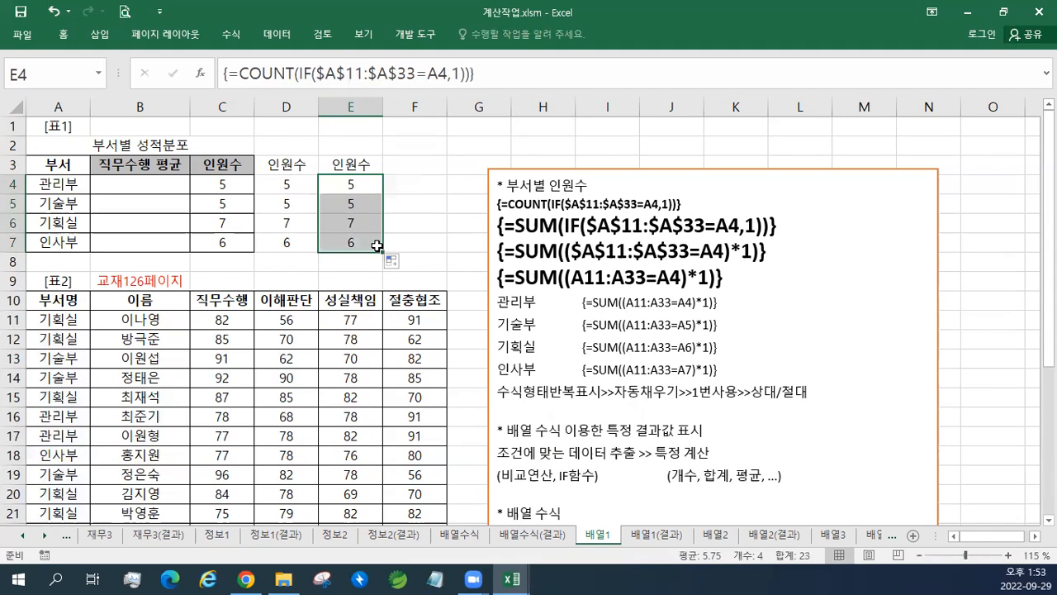
- Enlarge the {=COUNT(IF($A$11:$A$33=A4,1))} line in the text box to 18 pt and shift the box right to about column I
left_click(605, 203)
triple_click(605, 203)
left_click(702, 158)
left_click(702, 158)
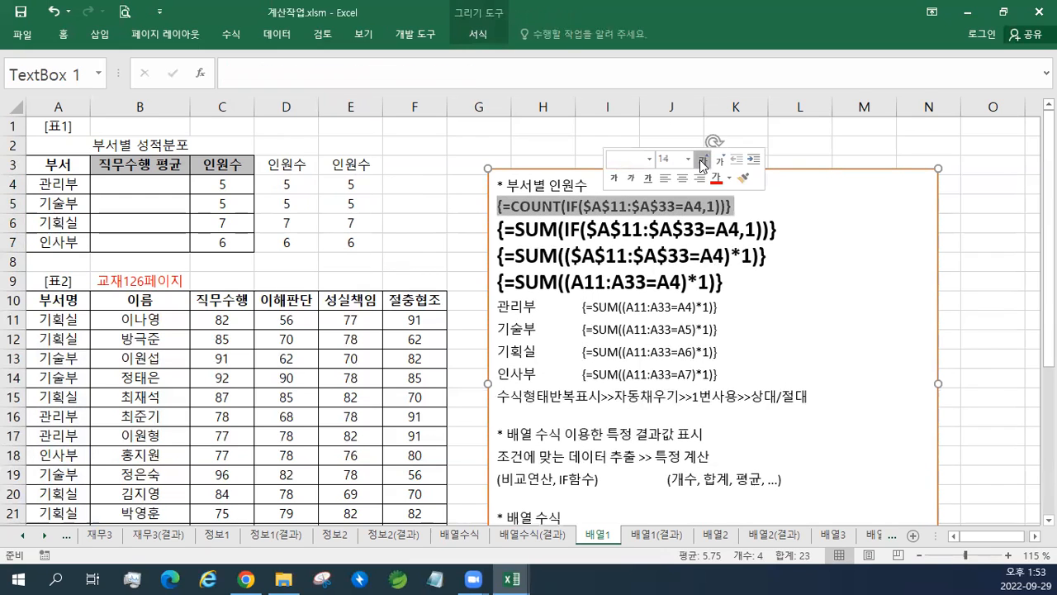
left_click(702, 159)
left_click(702, 159)
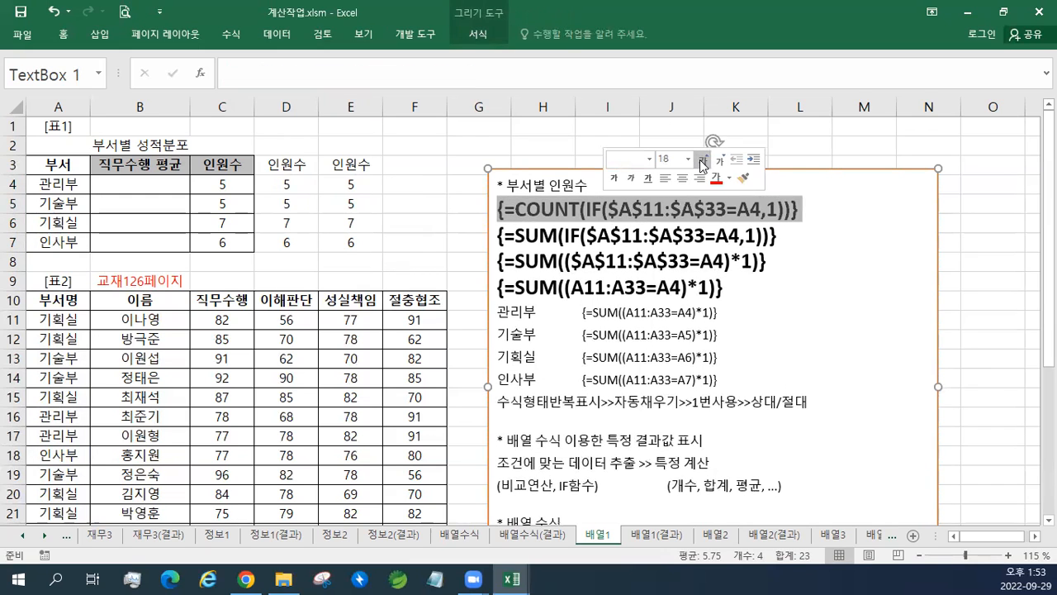
left_click(592, 212)
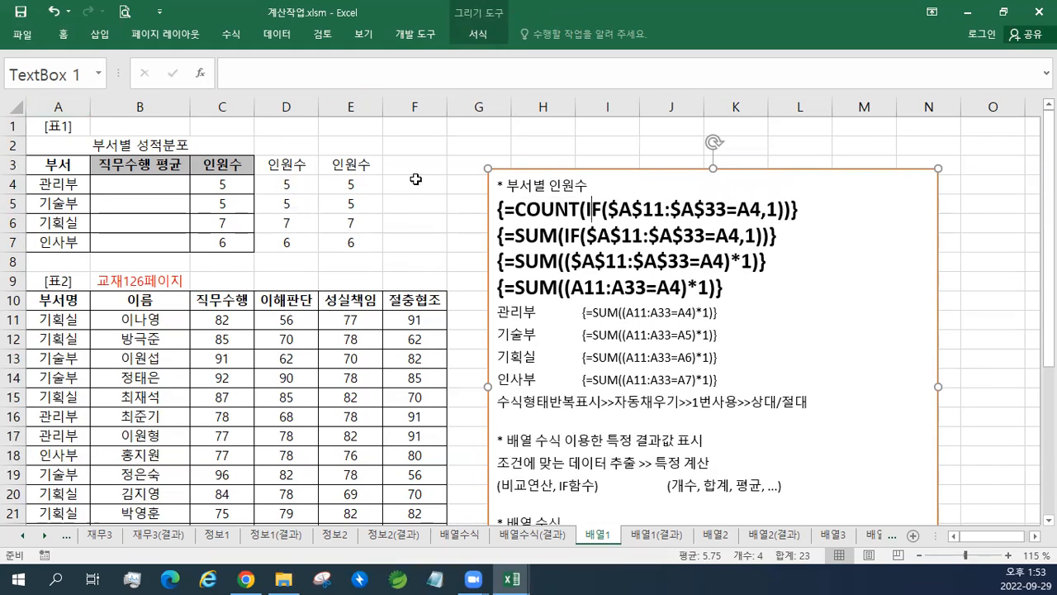
left_click_drag(530, 170, 613, 158)
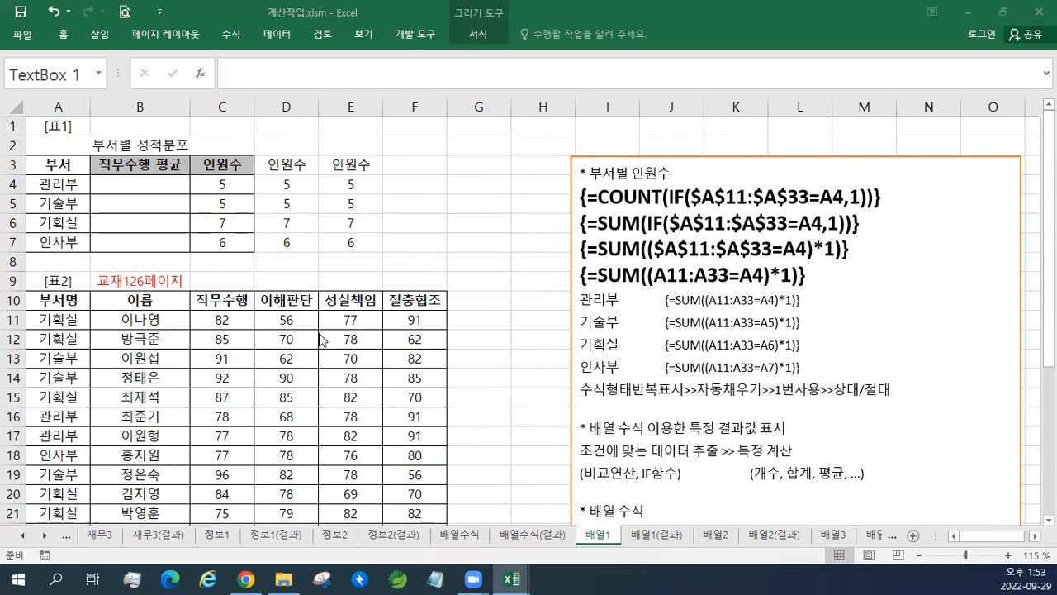
- Copy the 직무수행 평균 heading from B3 to F3 and change the copy to 직무수행 합계
left_click(153, 164)
left_click_drag(153, 164, 421, 165)
double_click(422, 165)
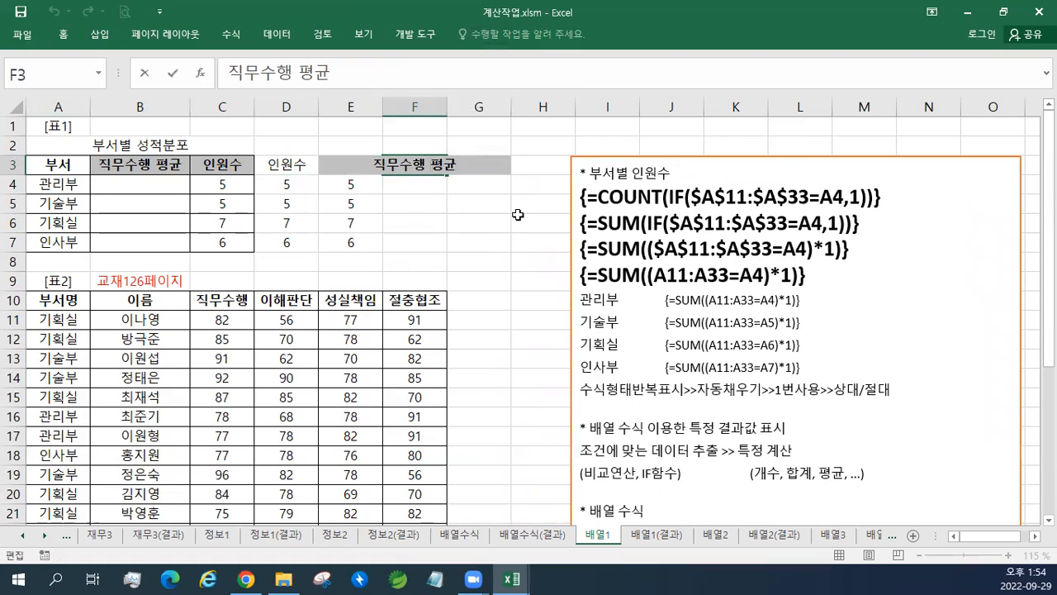
key("BackSpace")
key("BackSpace")
type("GK")
key("BackSpace")
key("BackSpace")
type("합계")
key("Return")
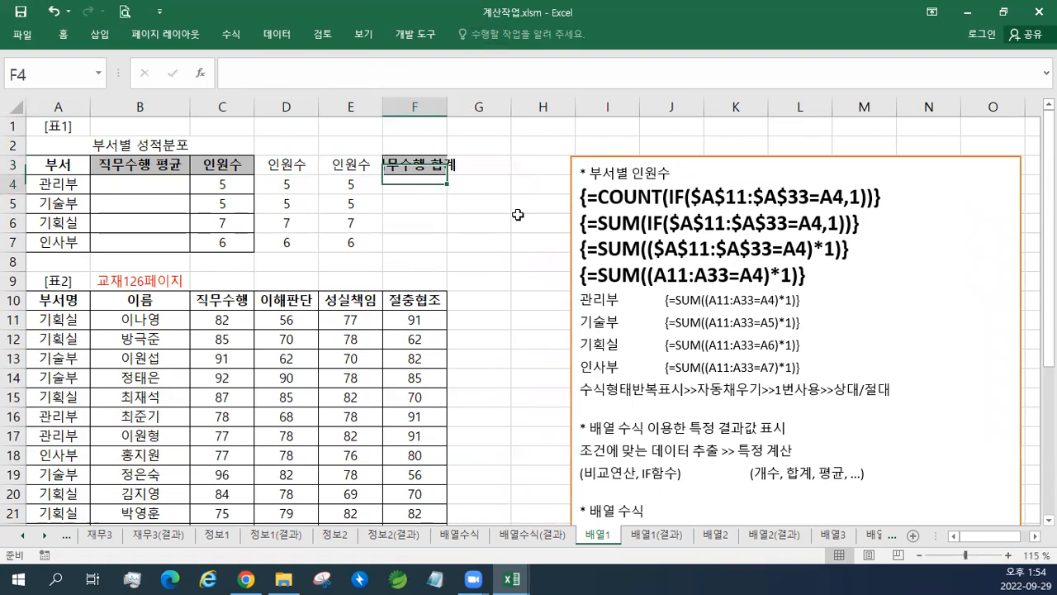
- Clear the formatting of the 직무수행 합계 heading in F3, keeping its text
left_click(413, 170)
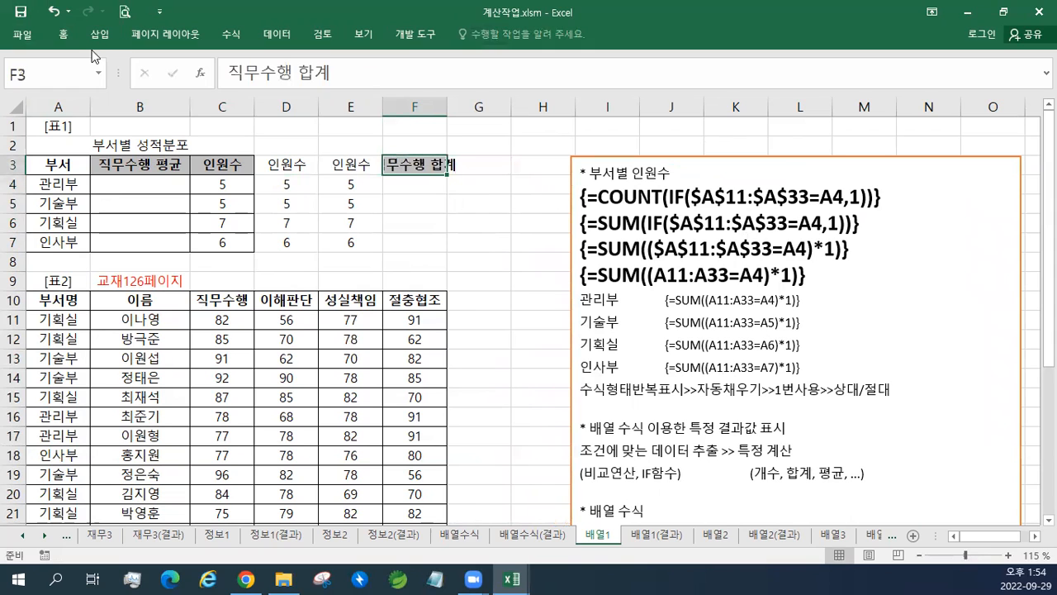
left_click(63, 34)
left_click(885, 90)
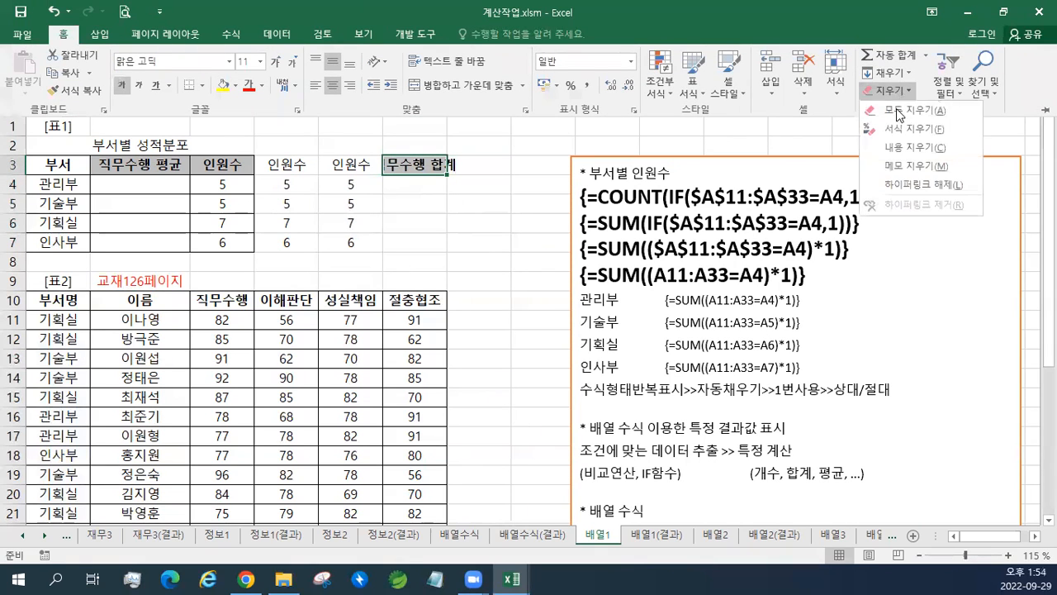
left_click(896, 129)
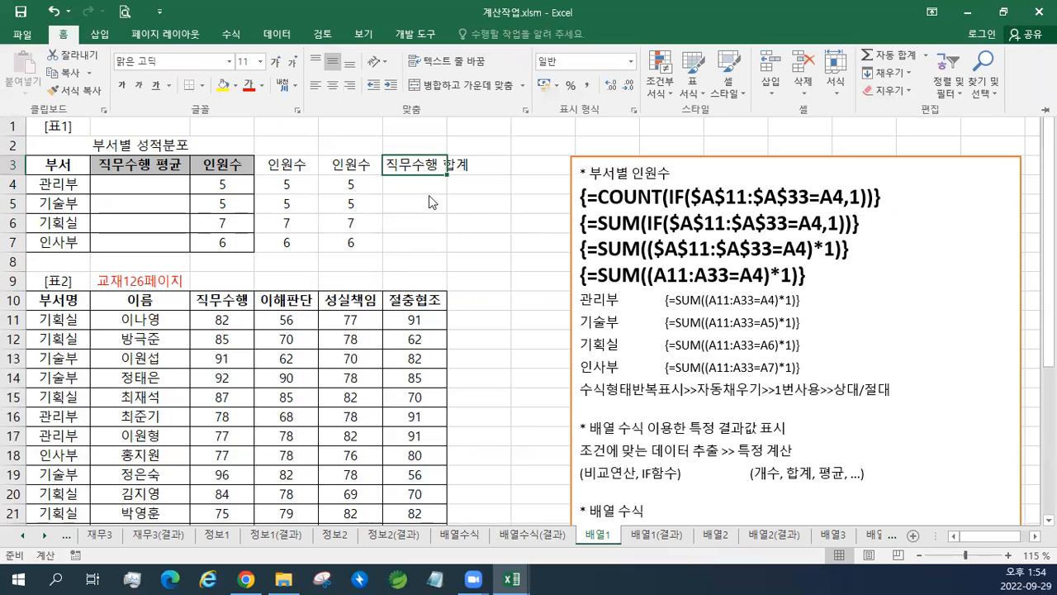
- Insert a "* 부서별 직무수행 합계" note atop the text box with {=SUM(IF($A$11:$A$33=A4,$C$11:$C$33))} and {=SUM(($A$11:$A$33=A4)*$C$11:$C$33)}
left_click(591, 217)
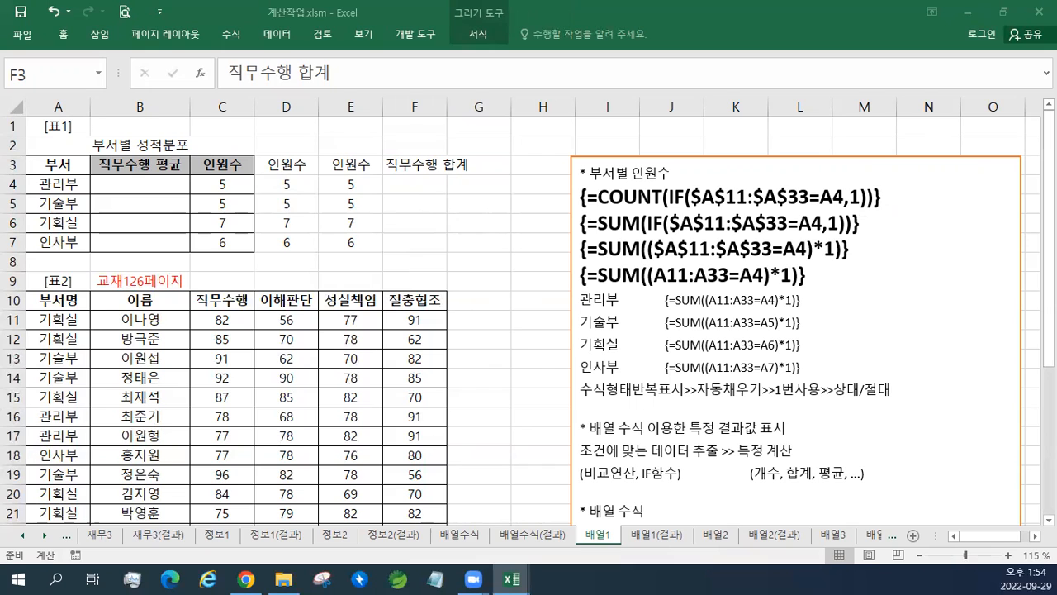
left_click(580, 174)
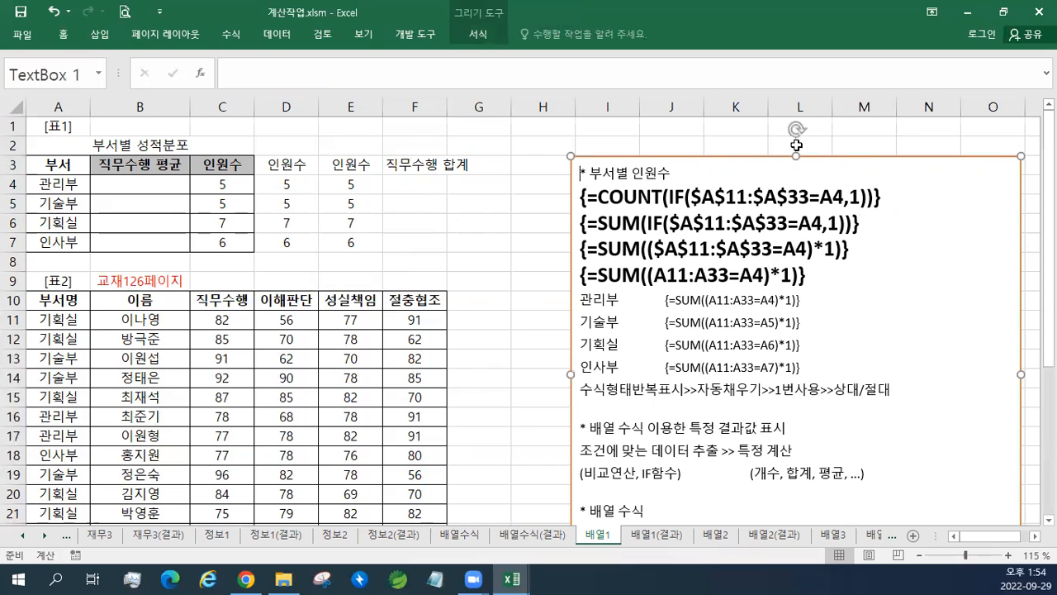
key("Return")
key("Up")
type("* 부서별 직무수행 합계 {=SUM(IF($A$11:$A$33=A4,$C$11:$C$33))} {=SUM(($A$11:$A$33=A4)*$C$11:$C$33)}")
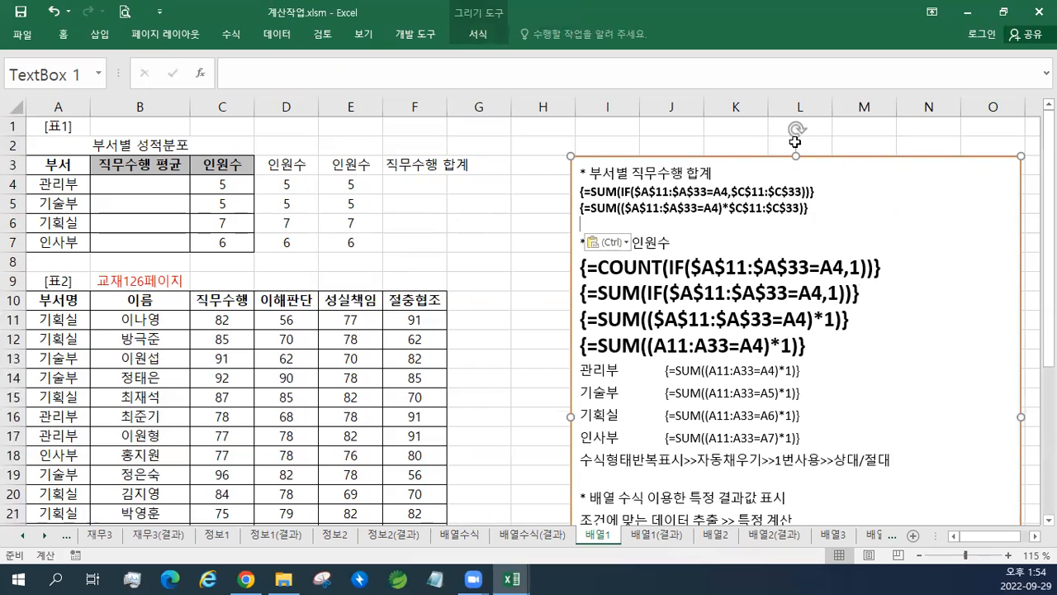
- Enlarge the two SUM formula lines under * 부서별 직무수행 합계 to 18 pt
left_click_drag(817, 209, 601, 186)
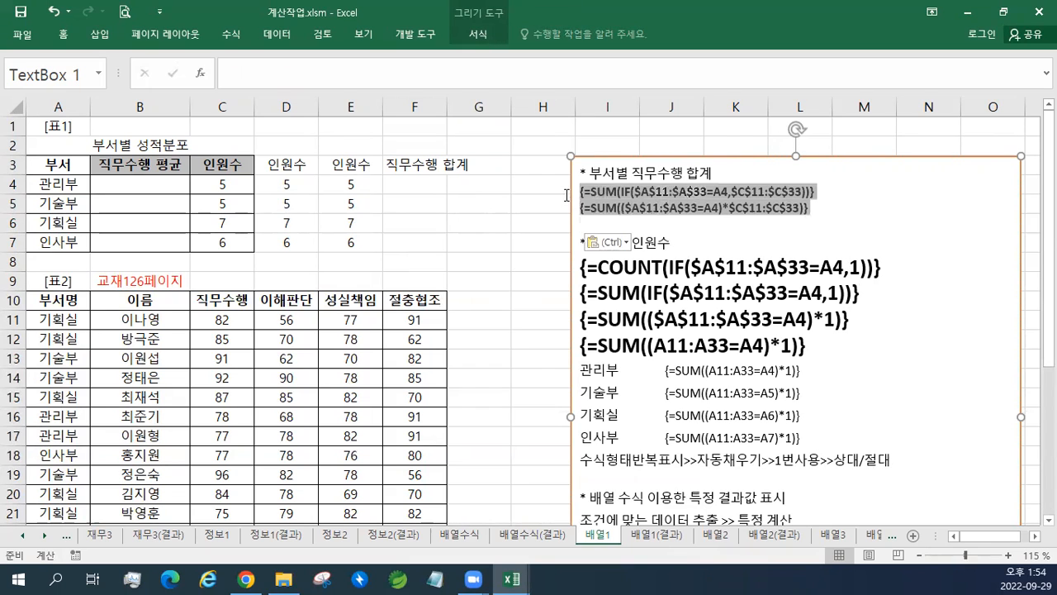
left_click(665, 152)
left_click(664, 152)
left_click(665, 152)
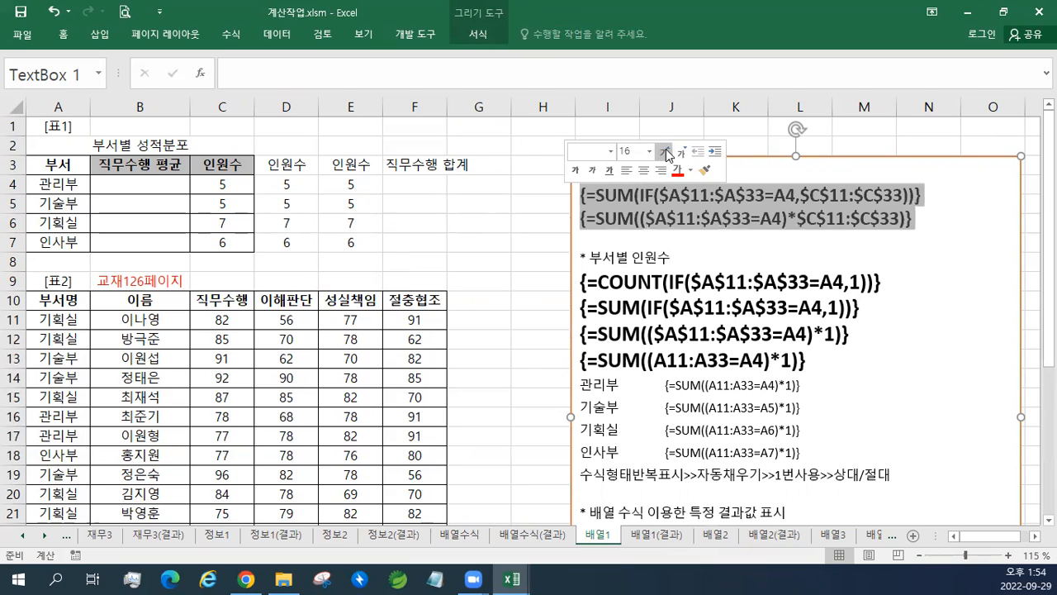
left_click(665, 152)
- Start the F4 formula as =$A$11:$A$33=A4, comparing the locked department range with A4
left_click(436, 186)
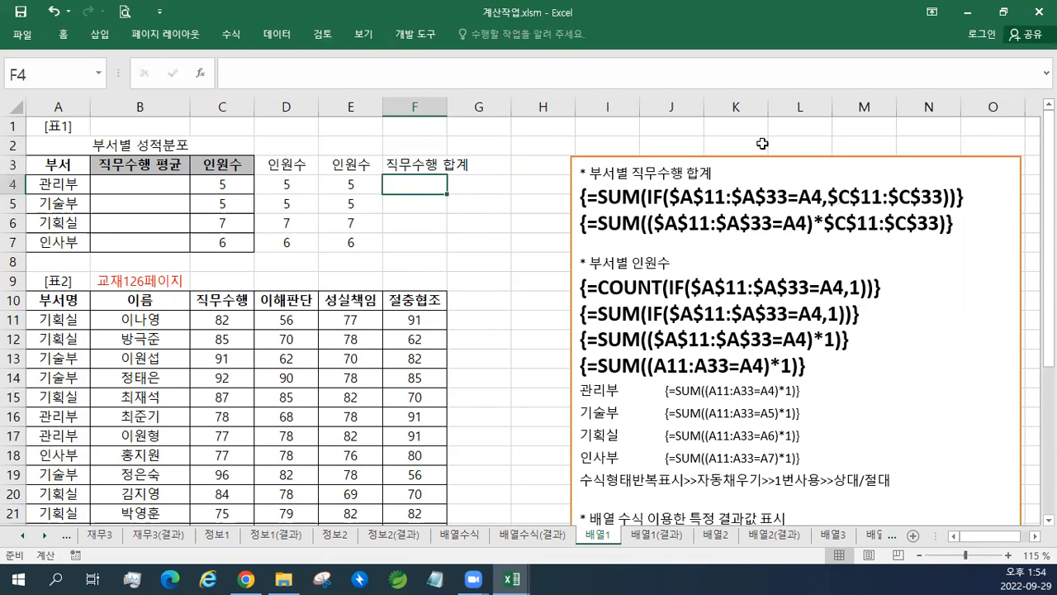
type("=")
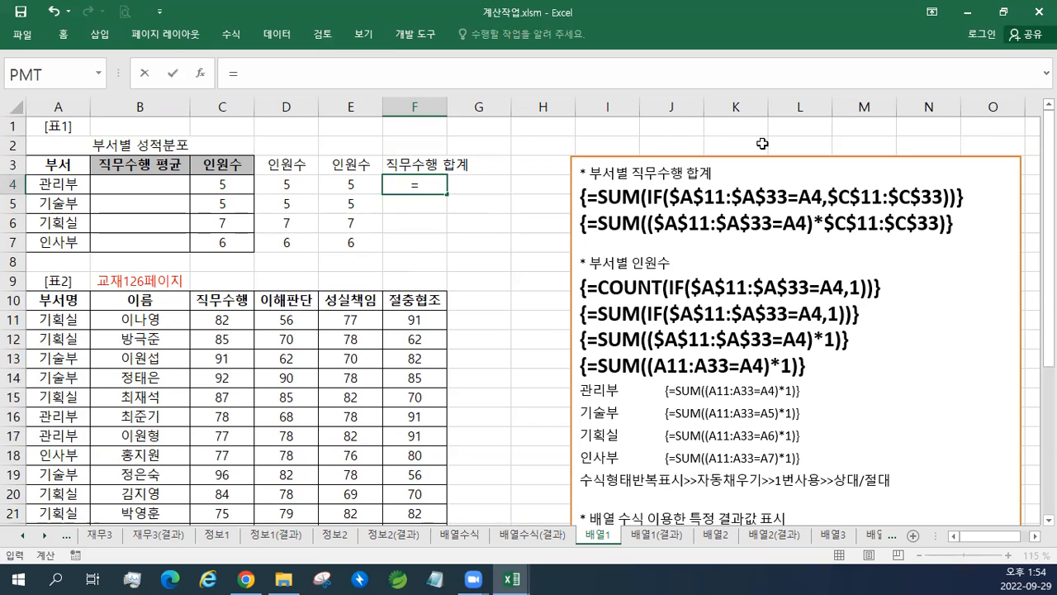
type("녀")
key("BackSpace")
key("BackSpace")
left_click(65, 326)
left_click_drag(64, 326, 58, 529)
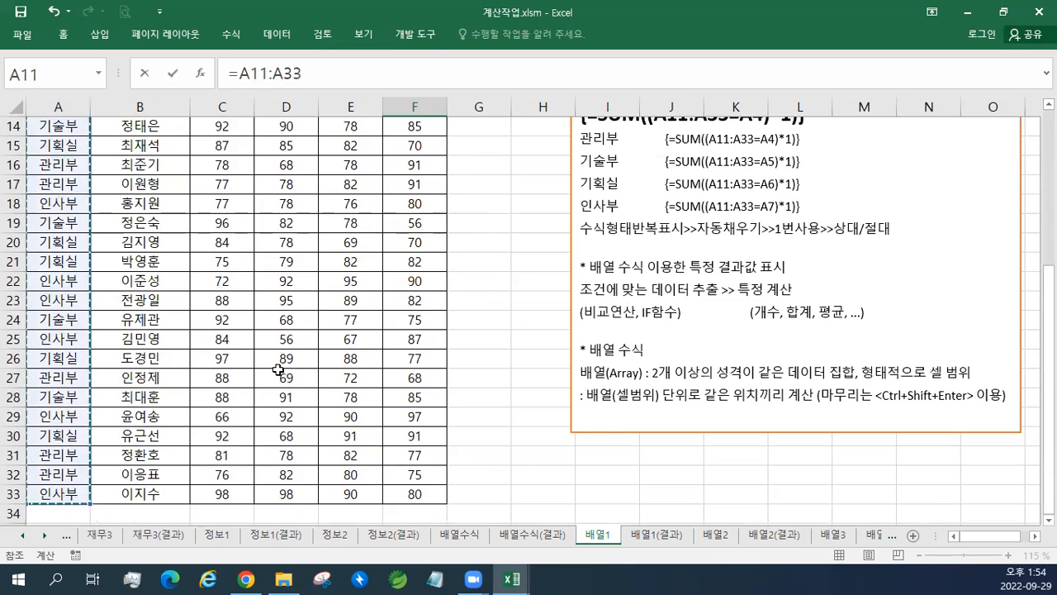
scroll(278, 369, "up", 5)
key("F4")
type("=")
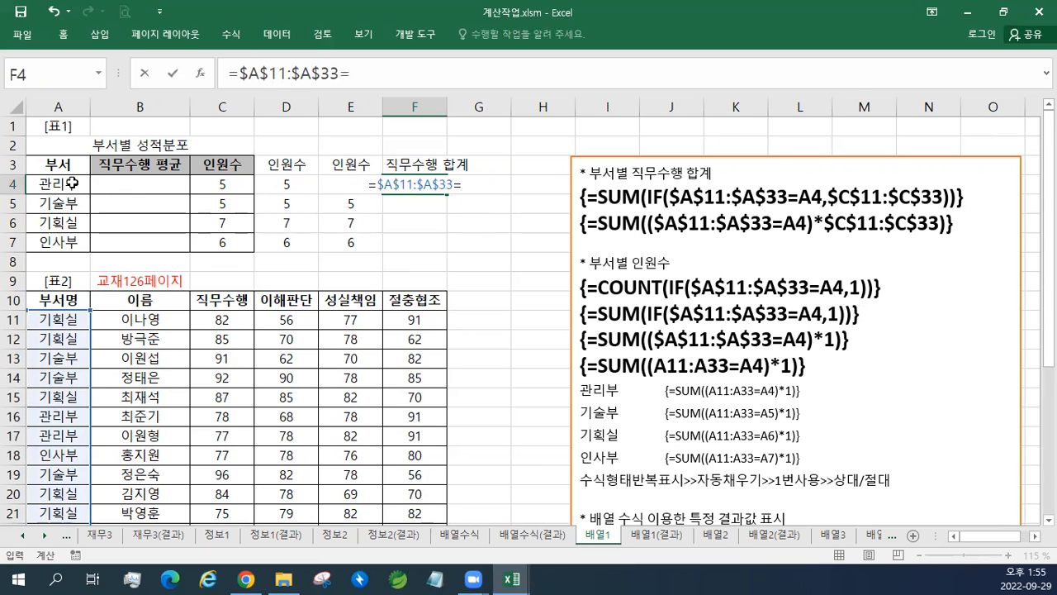
left_click(72, 183)
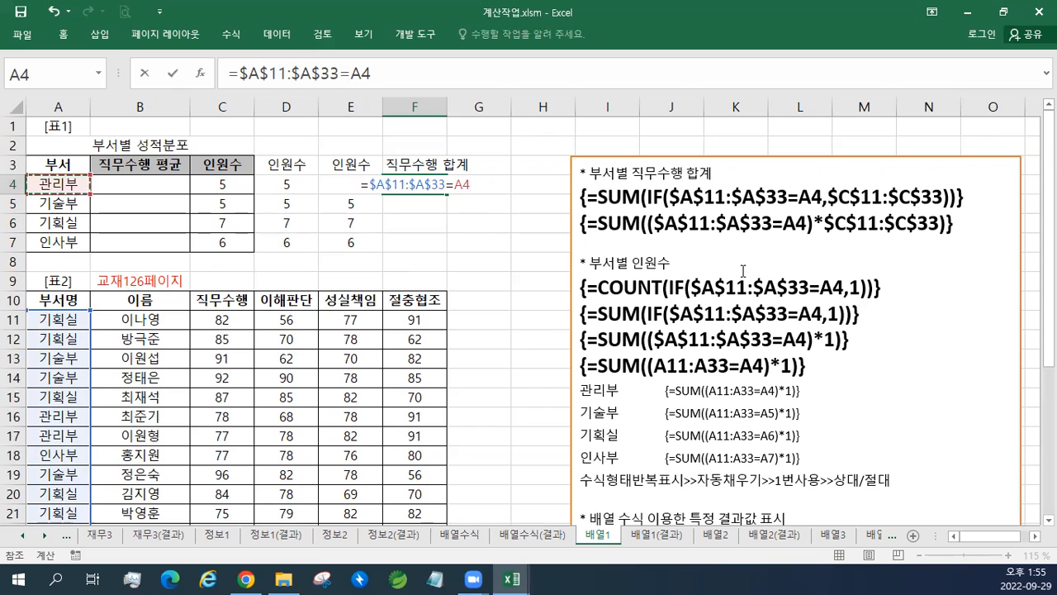
- Extend the F4 formula to =($A$11:$A$33=A4)*$C$11:$C$33, multiplying the bracketed department comparison by the locked 직무수행 range
left_click(369, 185)
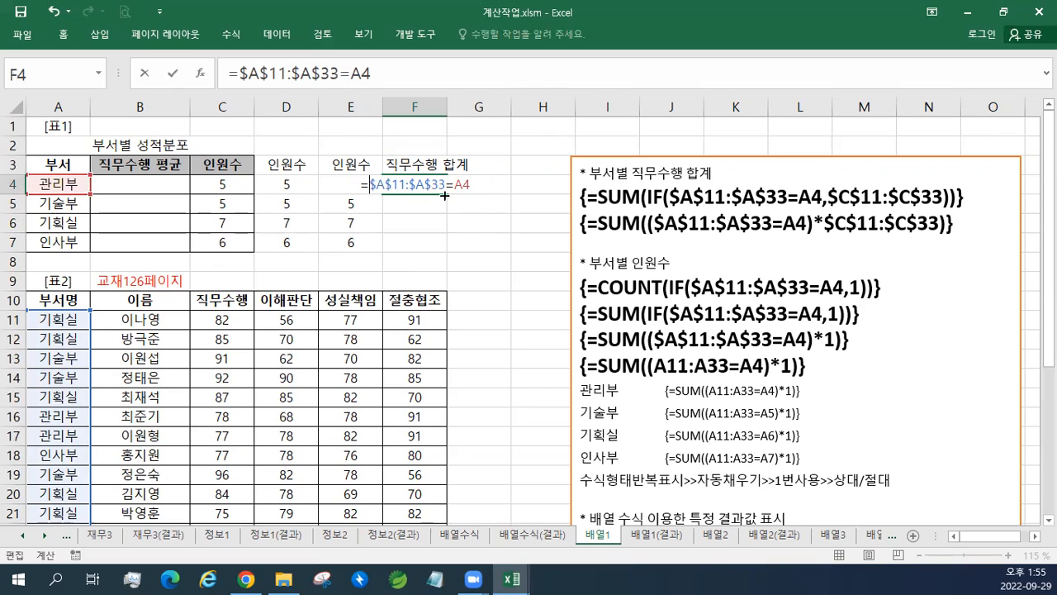
type("(")
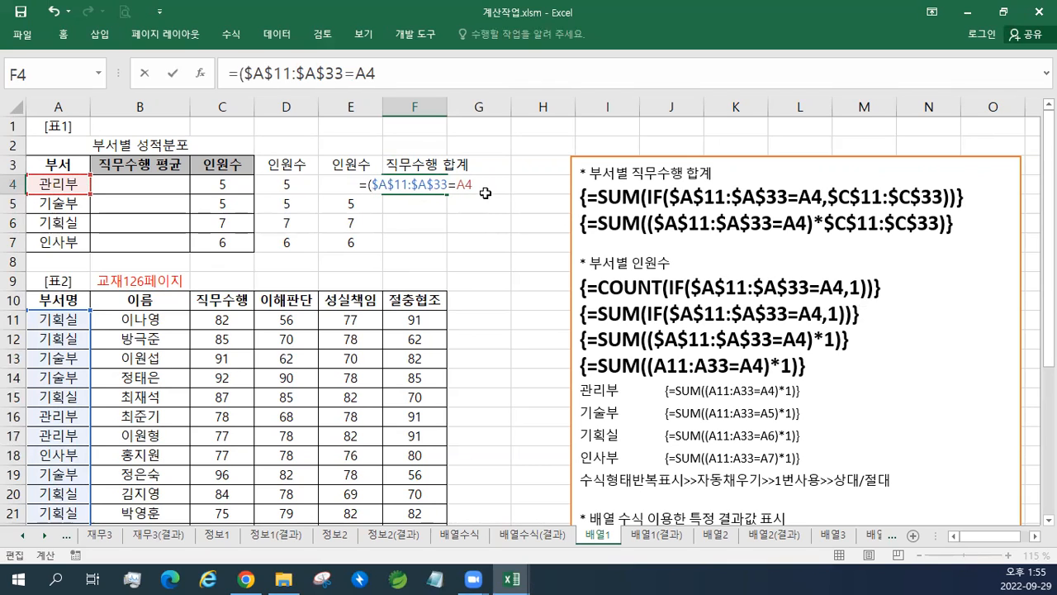
type(")")
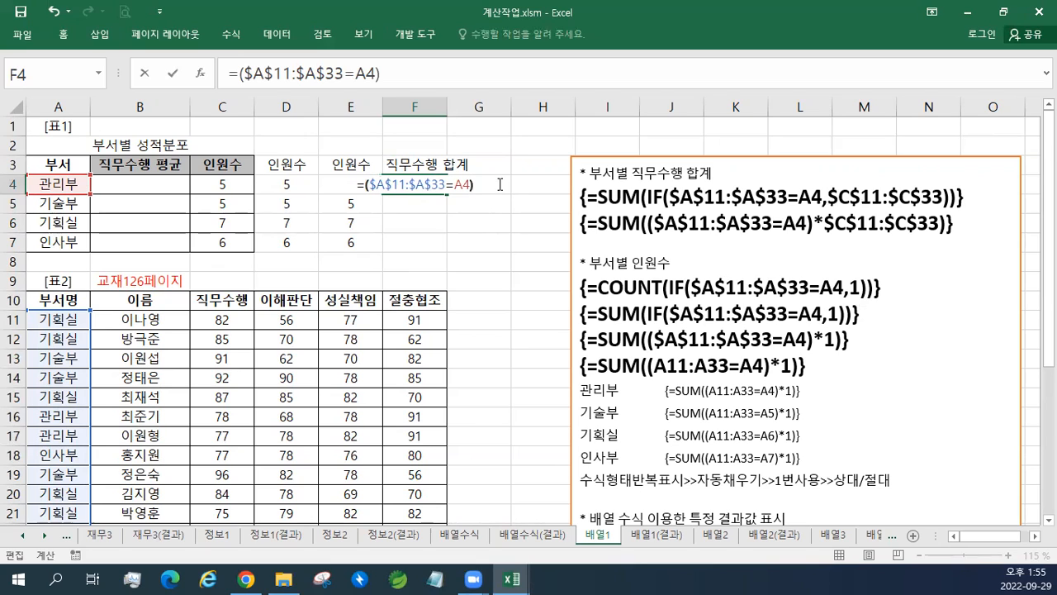
type("*1")
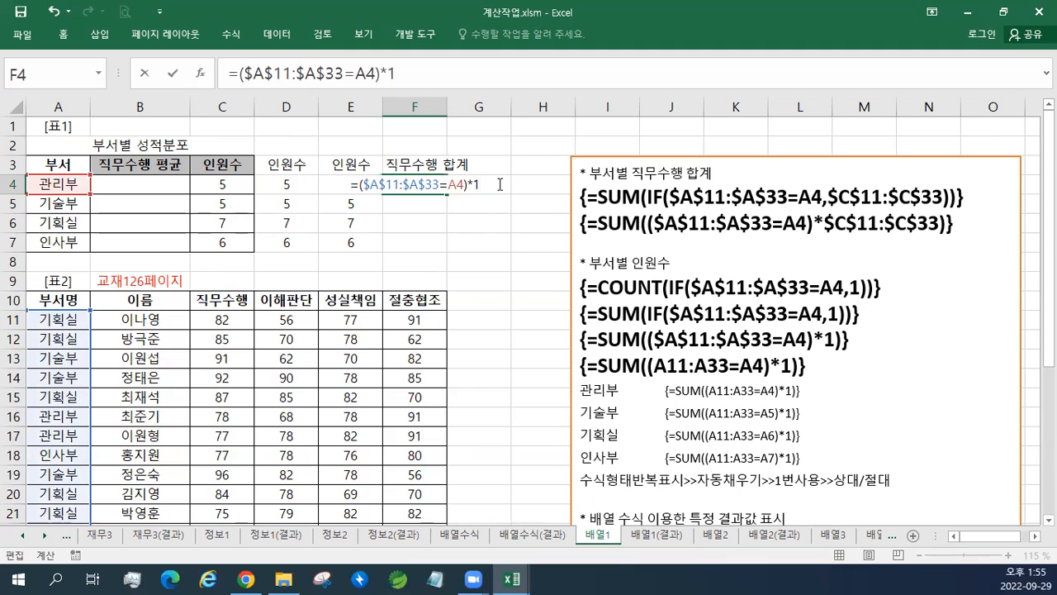
key("BackSpace")
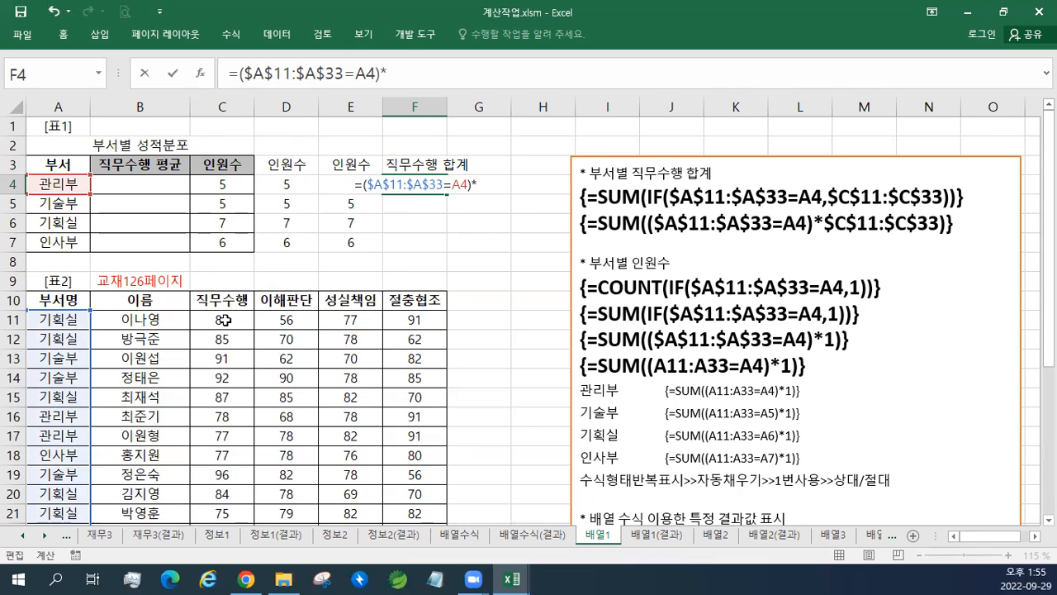
left_click_drag(225, 319, 220, 453)
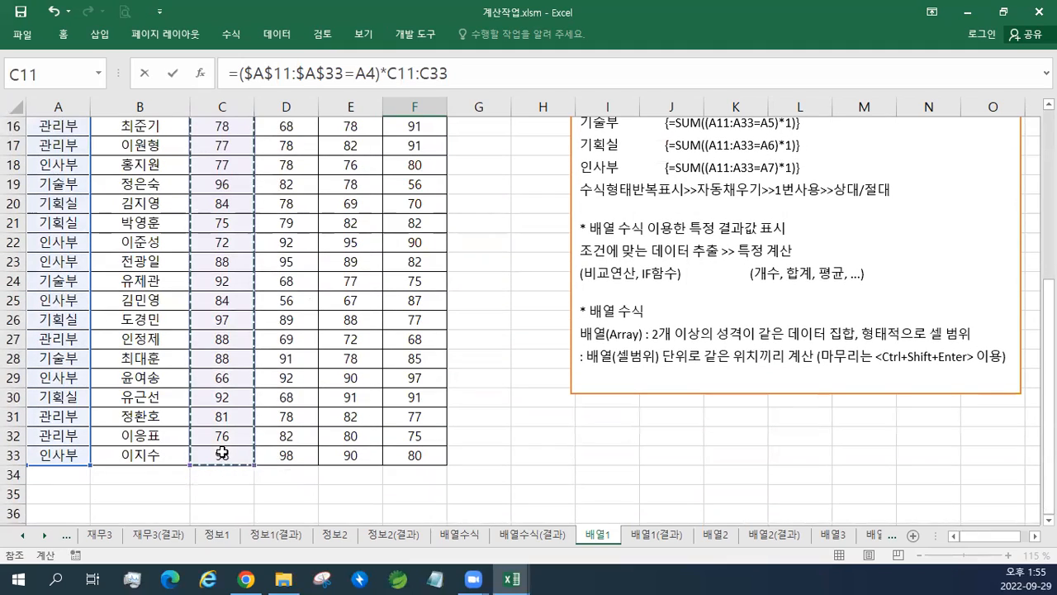
scroll(222, 435, "up", 5)
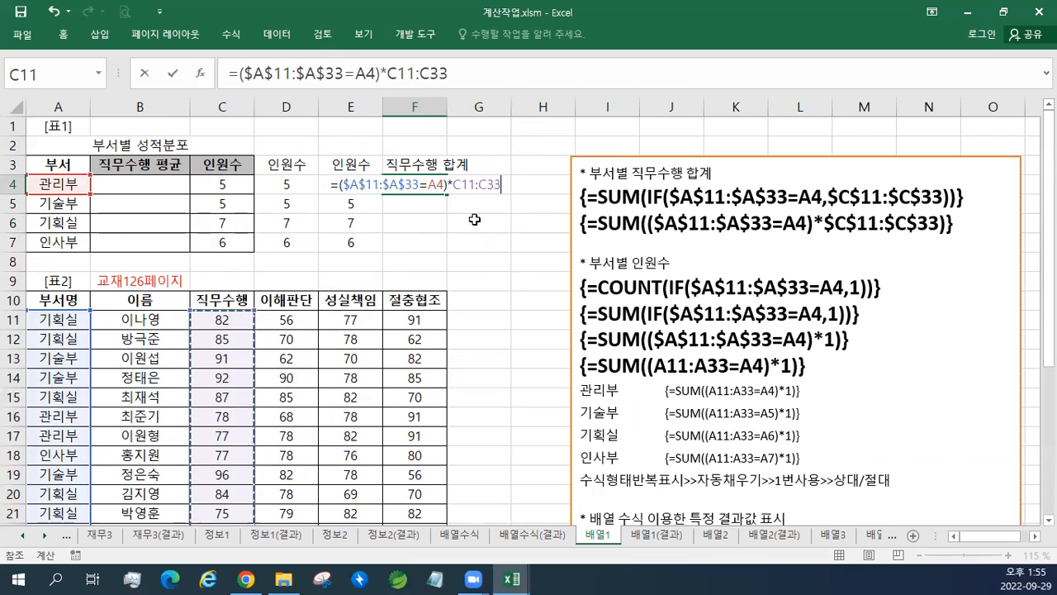
key("F4")
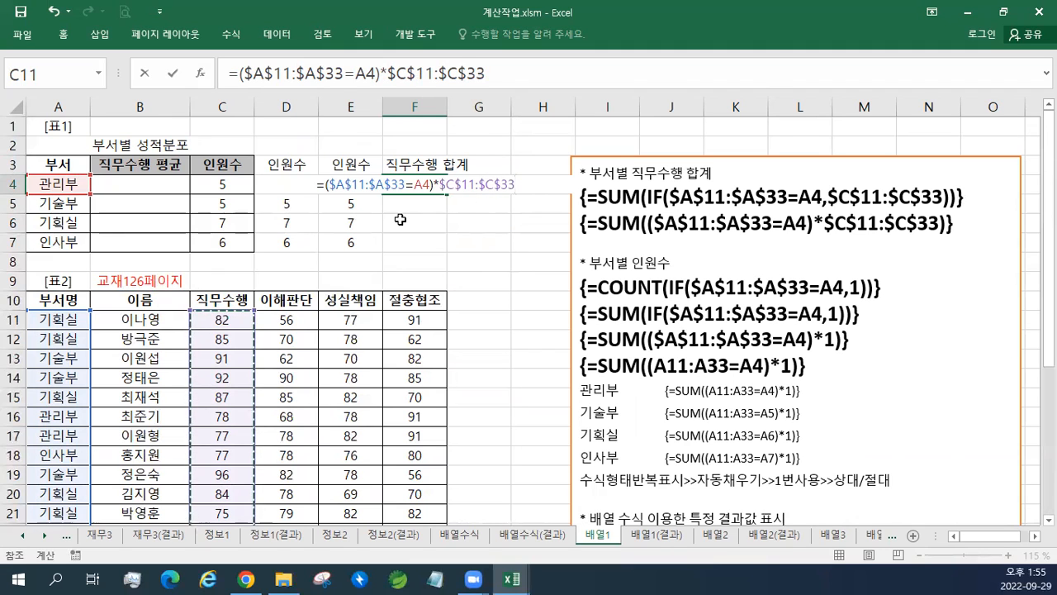
- Complete F4 as the array formula {=SUM(($A$11:$A$33=A4)*$C$11:$C$33)} and fill it down to F7
scroll(399, 219, "down", 1)
scroll(400, 219, "up", 1)
scroll(400, 219, "up", 1)
left_click(326, 185)
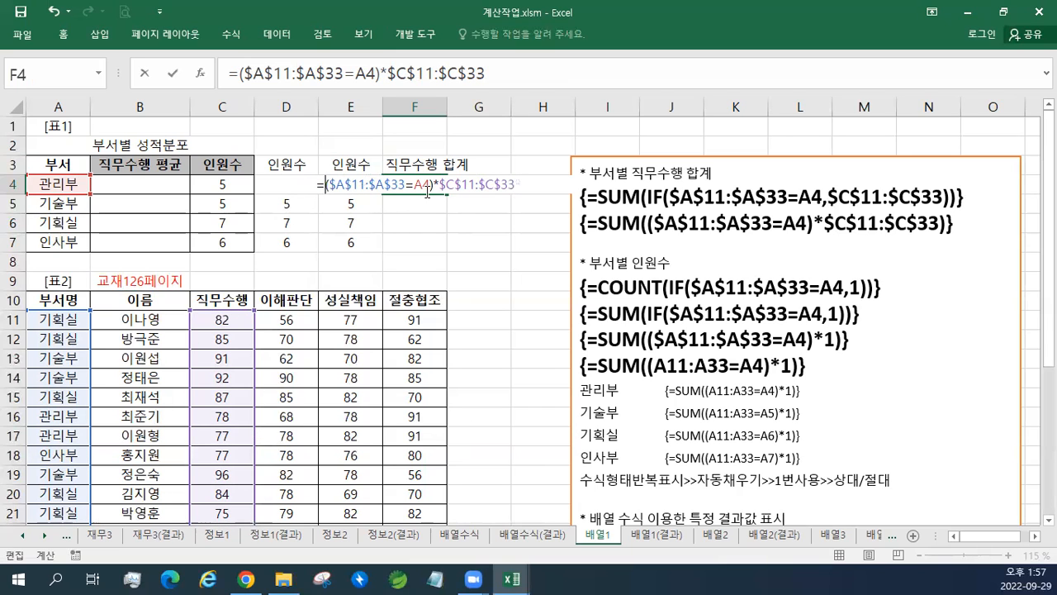
type("ㄴ")
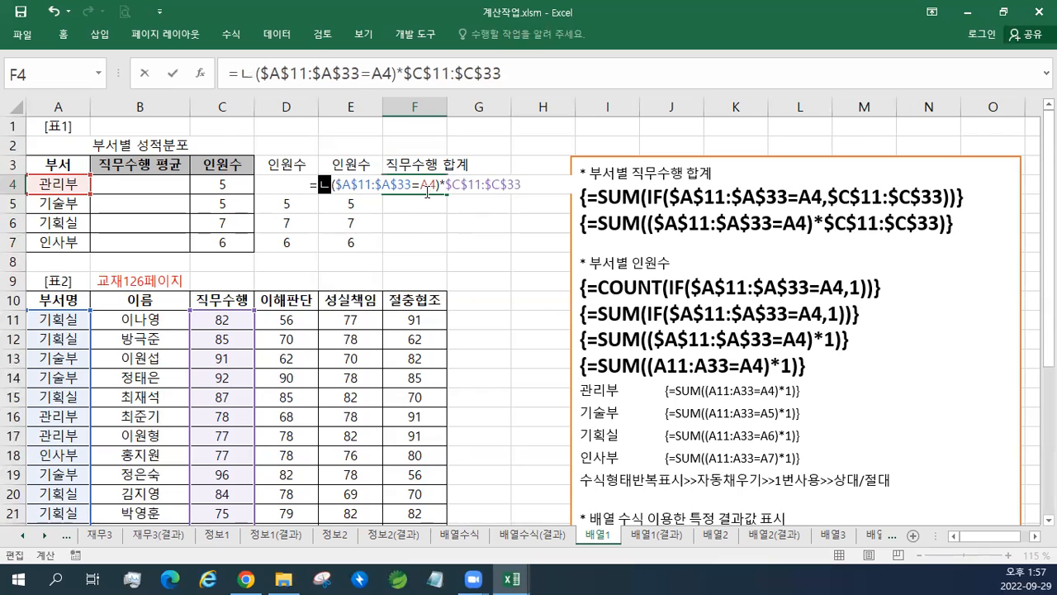
key("BackSpace")
type("SUM(")
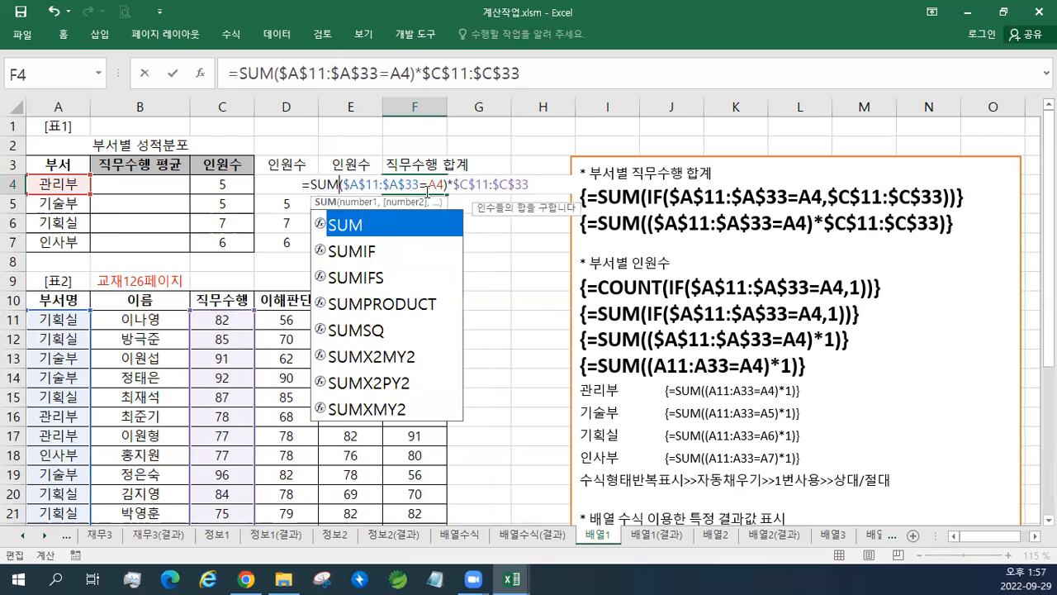
left_click(533, 184)
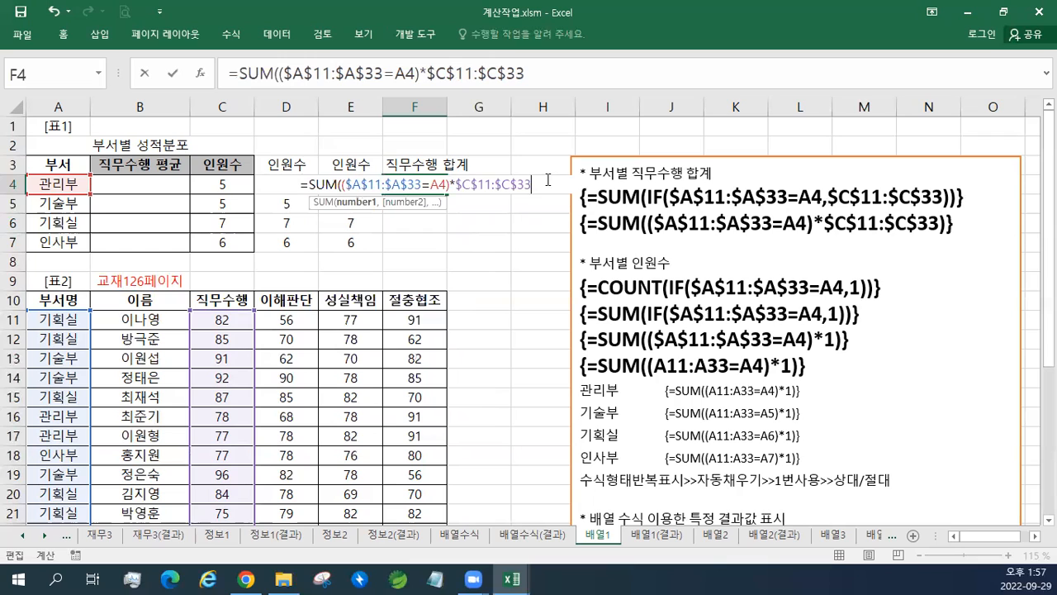
type(")")
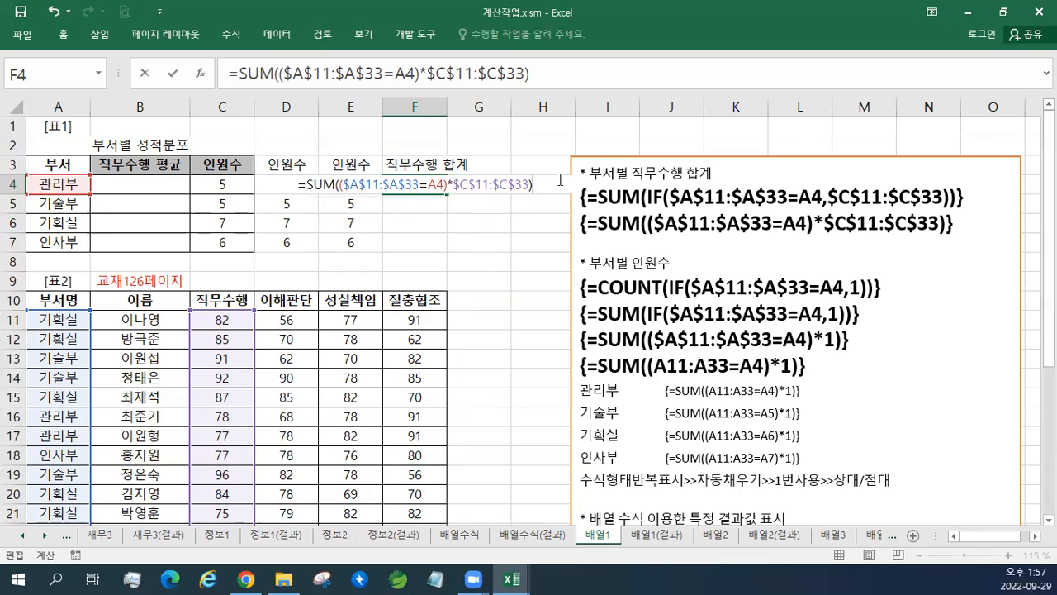
key("ctrl+shift+Return")
left_click_drag(447, 193, 447, 251)
left_click(428, 185)
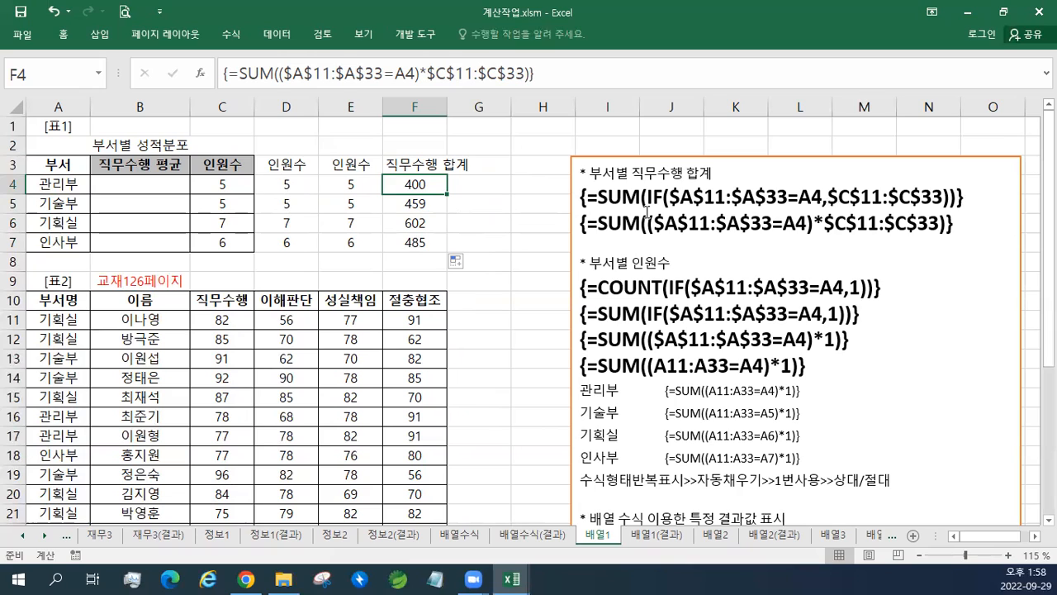
- Start an IF formula in G4 with the condition $A$11:$A$33=A4, keeping the department range absolute
left_click(498, 181)
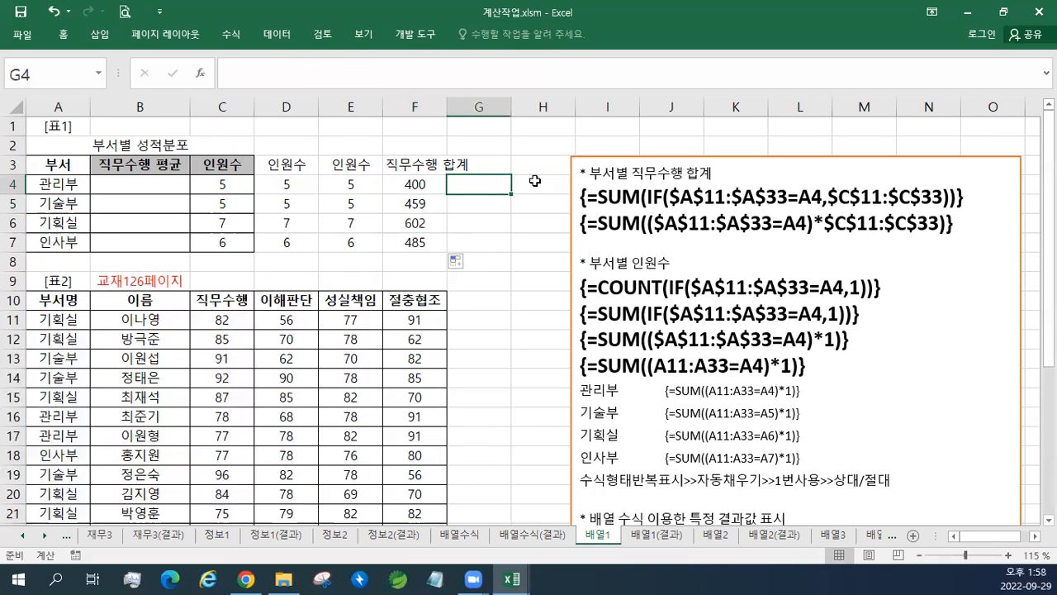
type("=")
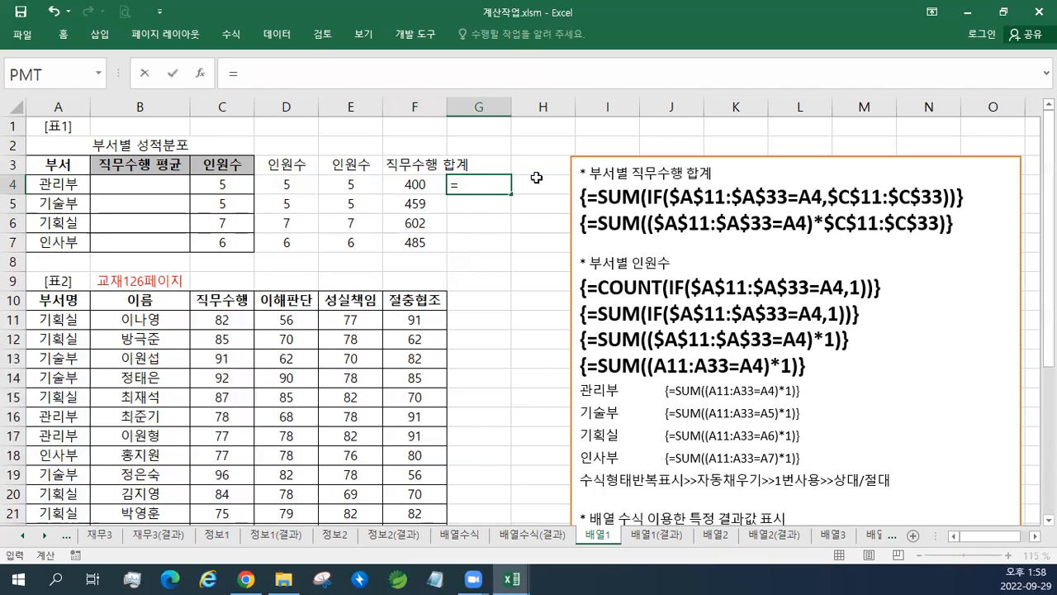
type("IF(")
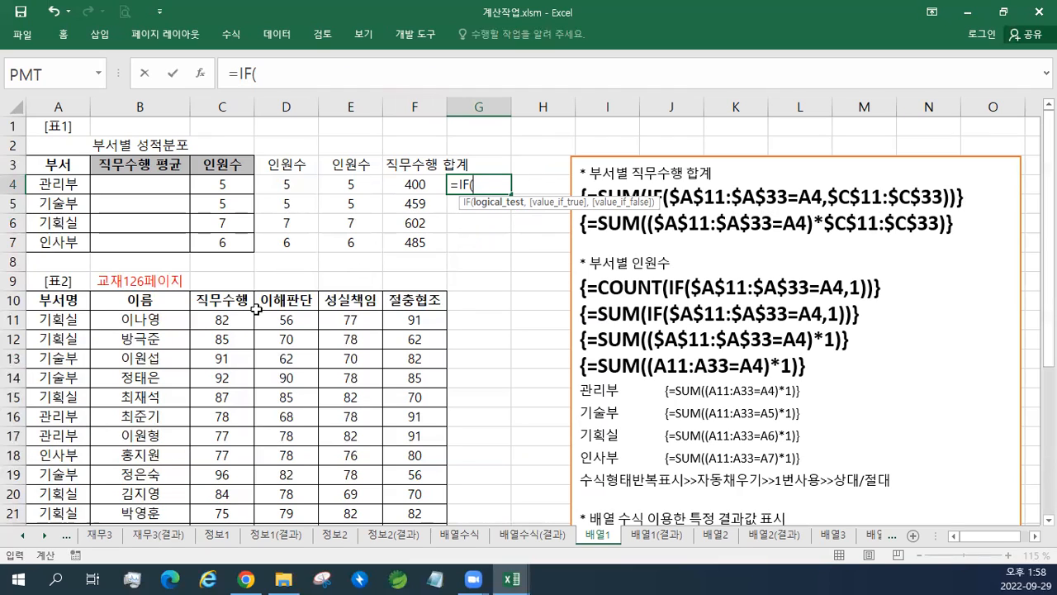
left_click_drag(70, 320, 66, 506)
scroll(326, 368, "up", 5)
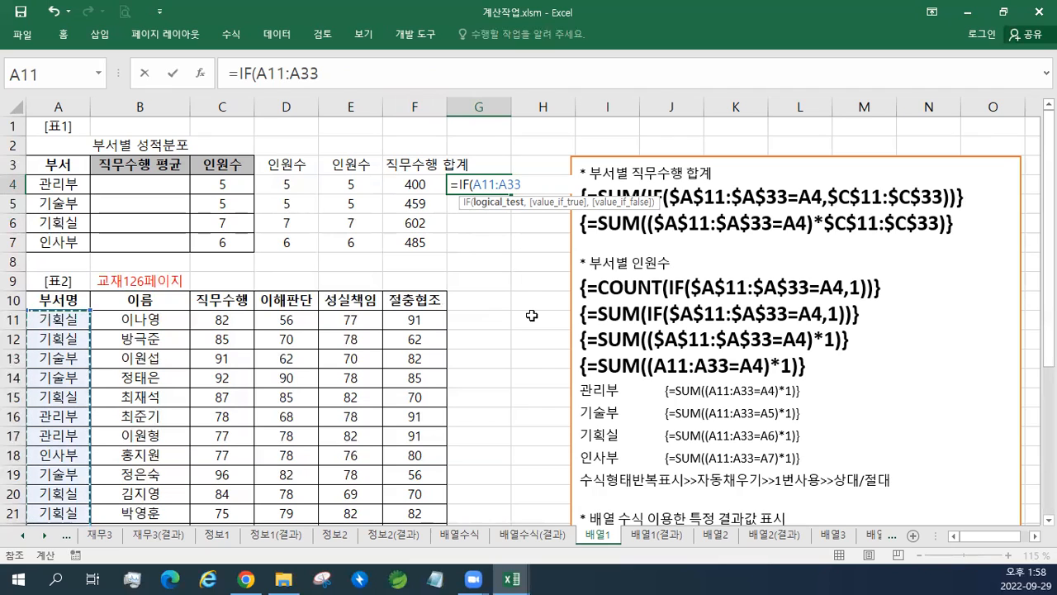
key("F4")
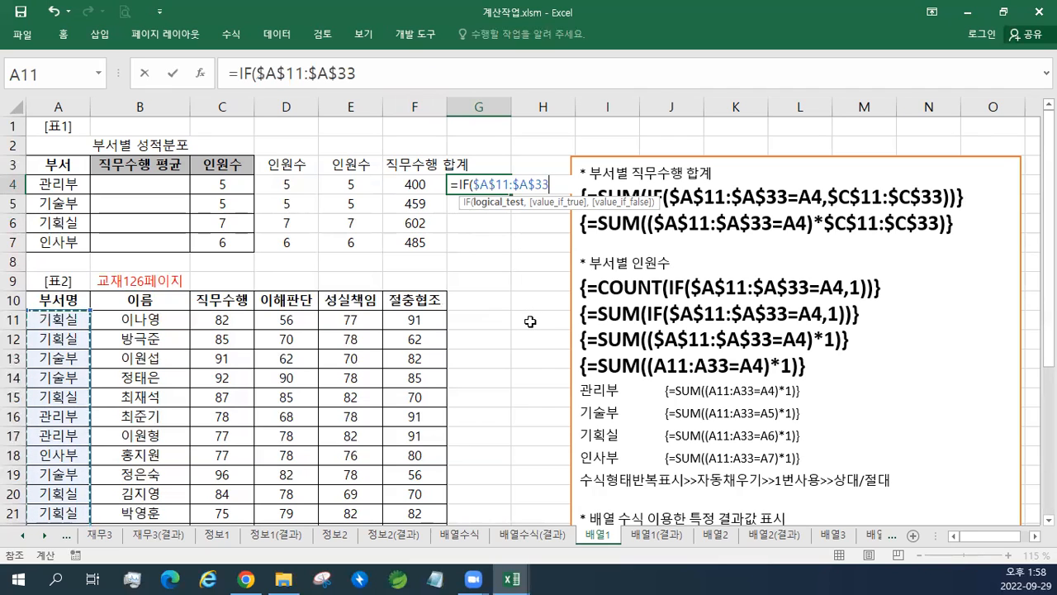
type("=")
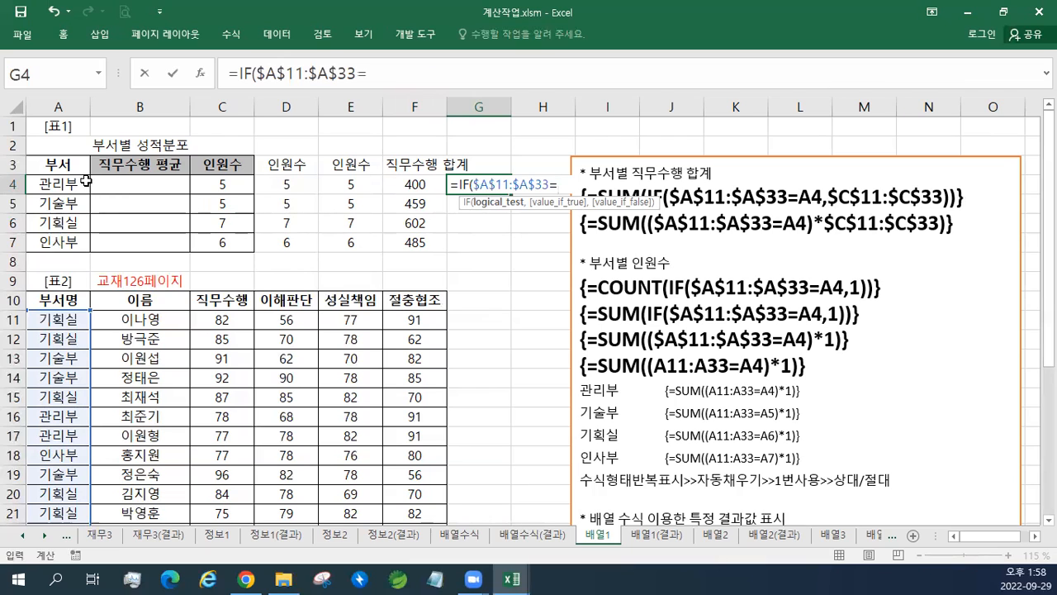
left_click(62, 187)
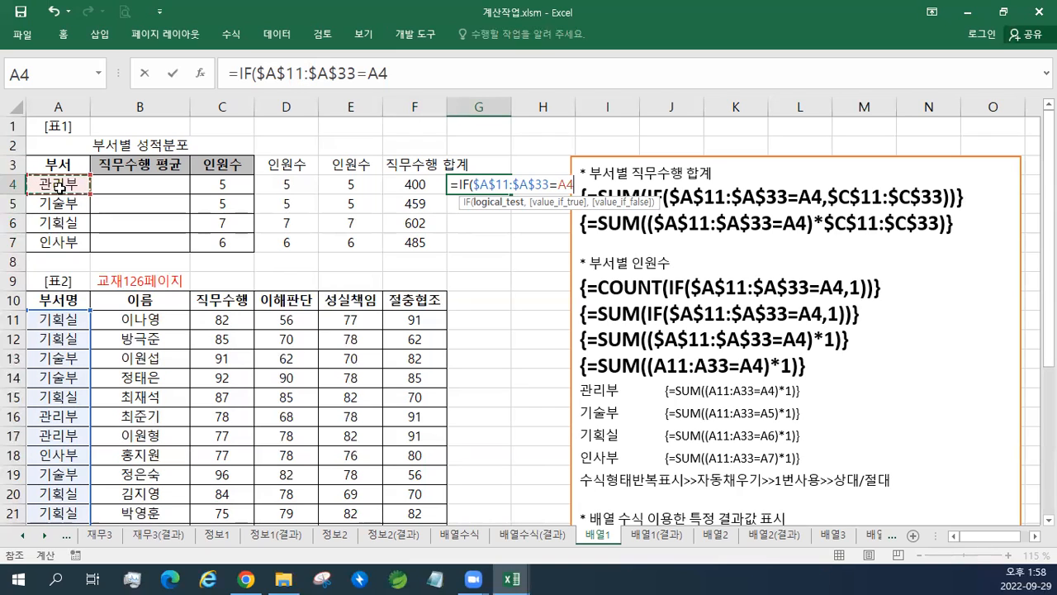
- Add the absolute 직무수행 range $C$11:$C$33 as the IF's true value in G4 and close the function
type(",")
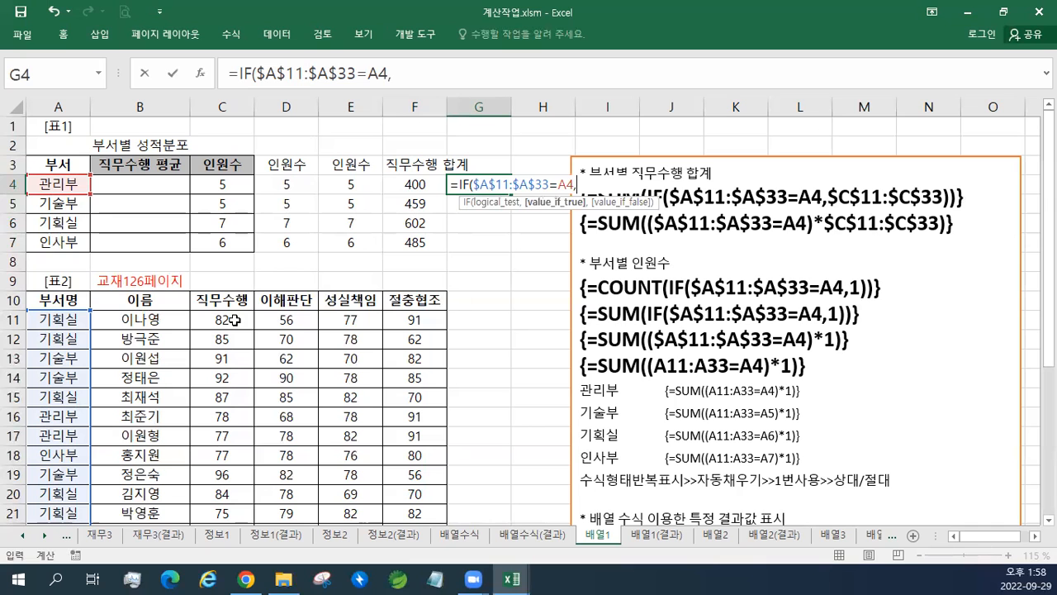
left_click_drag(236, 320, 219, 494)
scroll(356, 330, "up", 5)
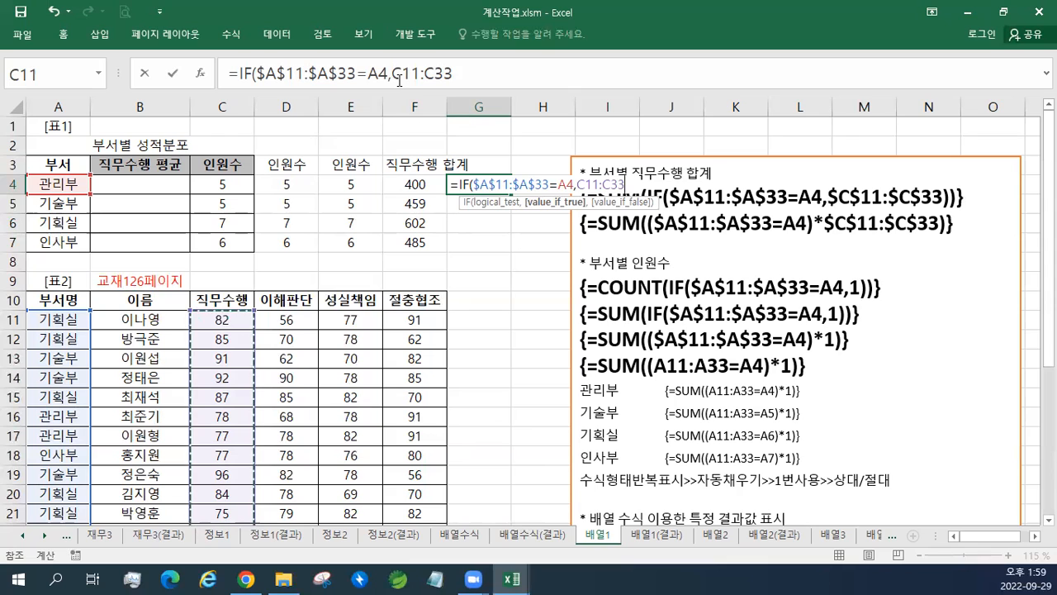
key("F4")
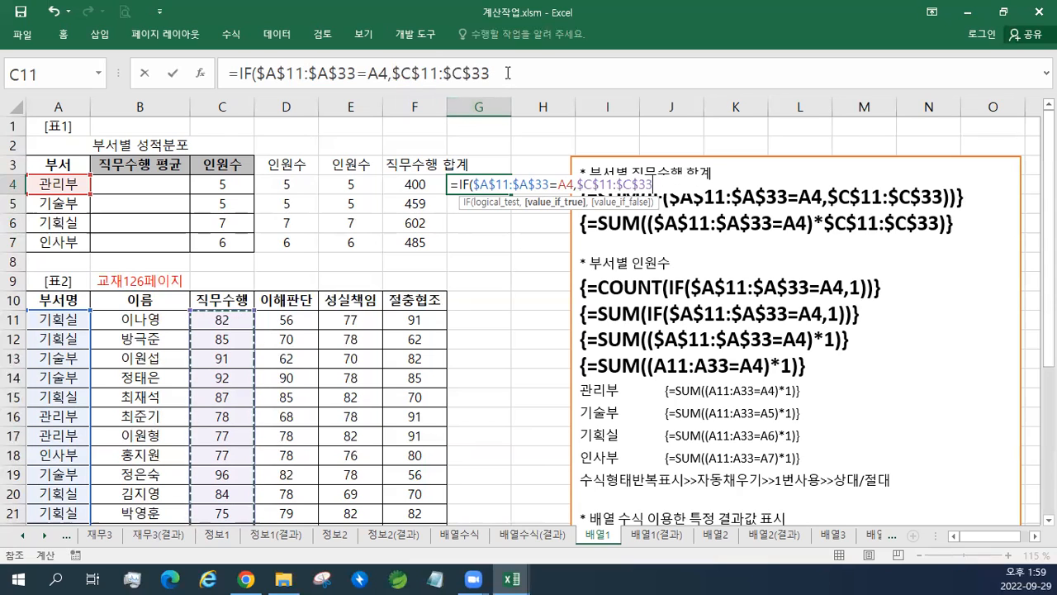
type(")")
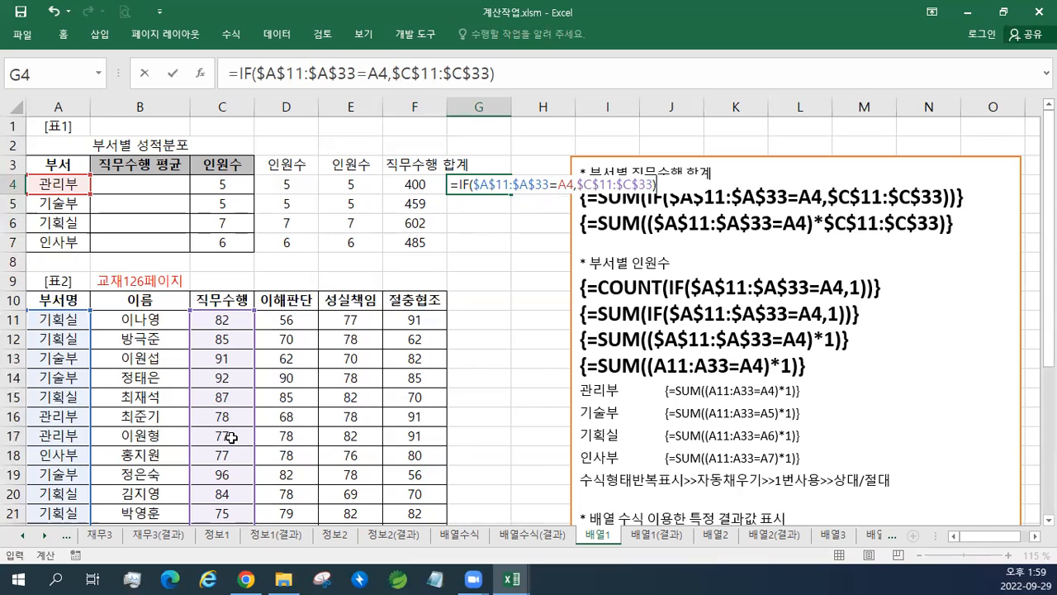
- Wrap the G4 formula in SUM as the array formula {=SUM(IF($A$11:$A$33=A4,$C$11:$C$33))} and fill it down to G7
left_click(463, 183)
type("SUM")
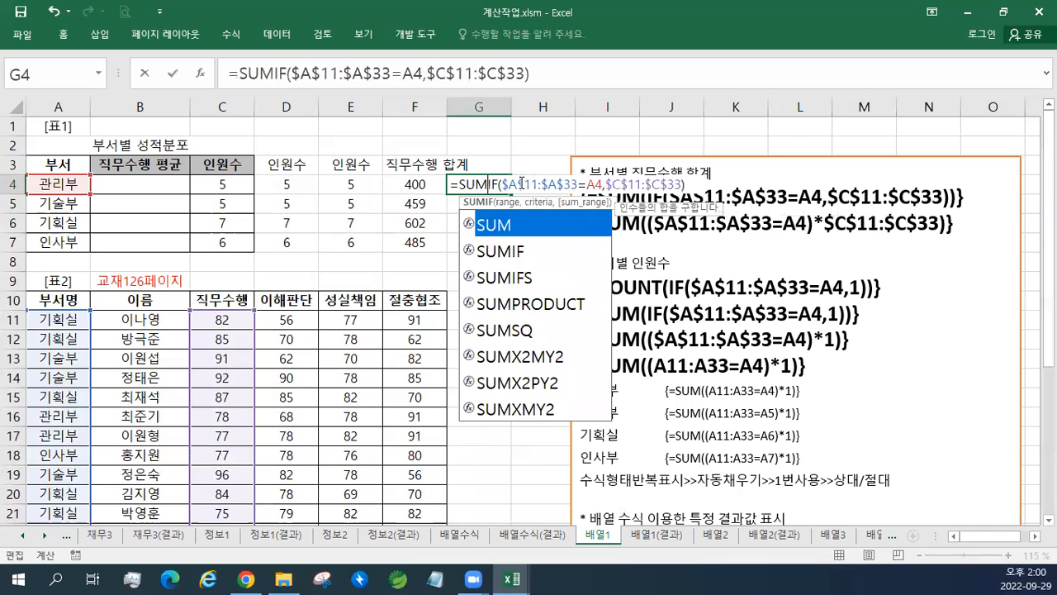
type("(")
key("End")
type(")")
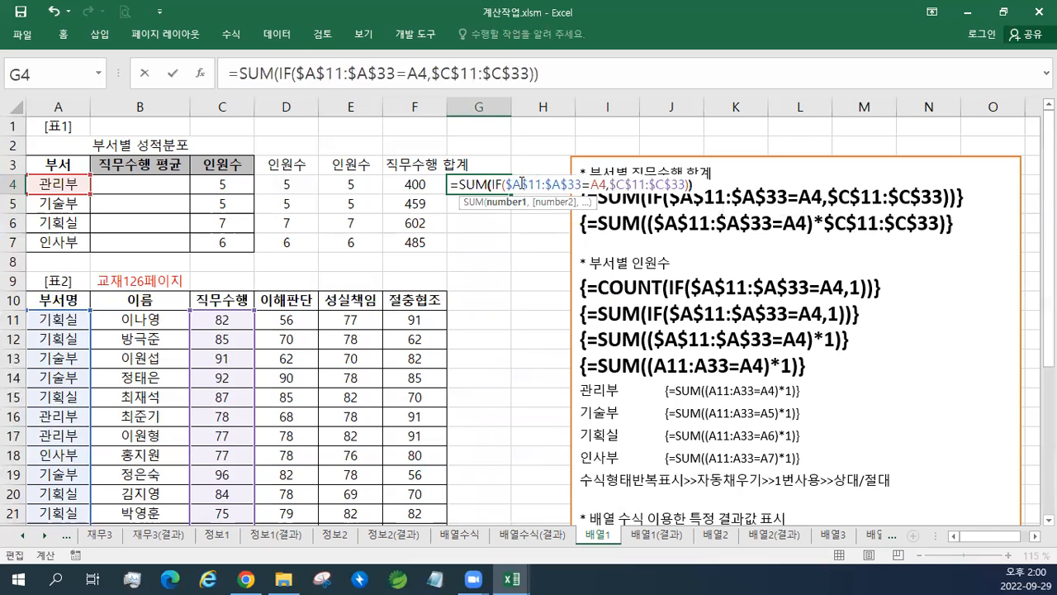
key("ctrl+shift+Return")
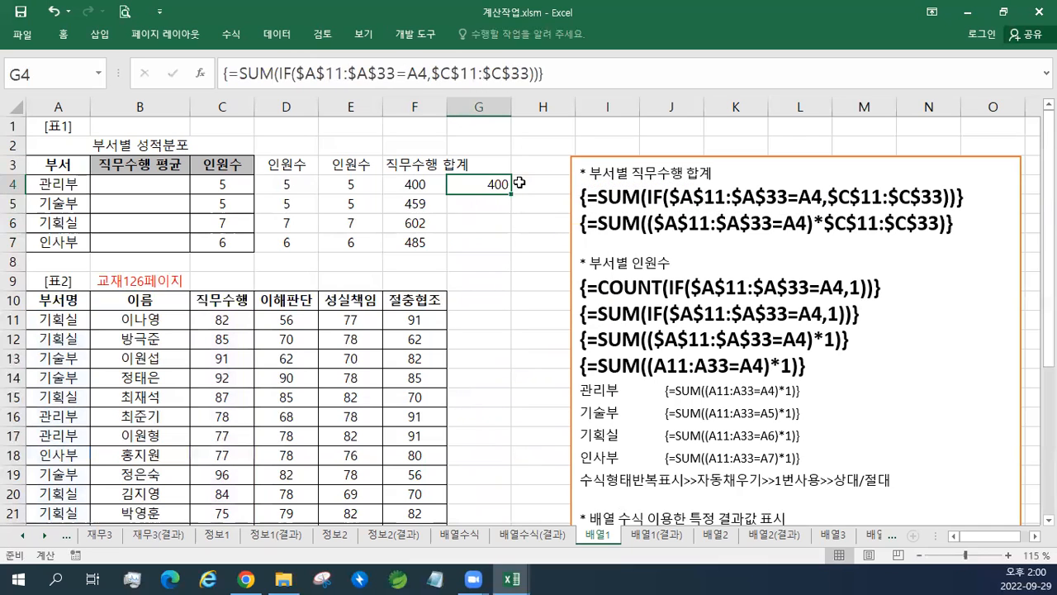
left_click_drag(512, 193, 511, 250)
- Centre the totals in G4:G7, and merge and centre the 직무수행 합계 heading across F3:G3
left_click(73, 34)
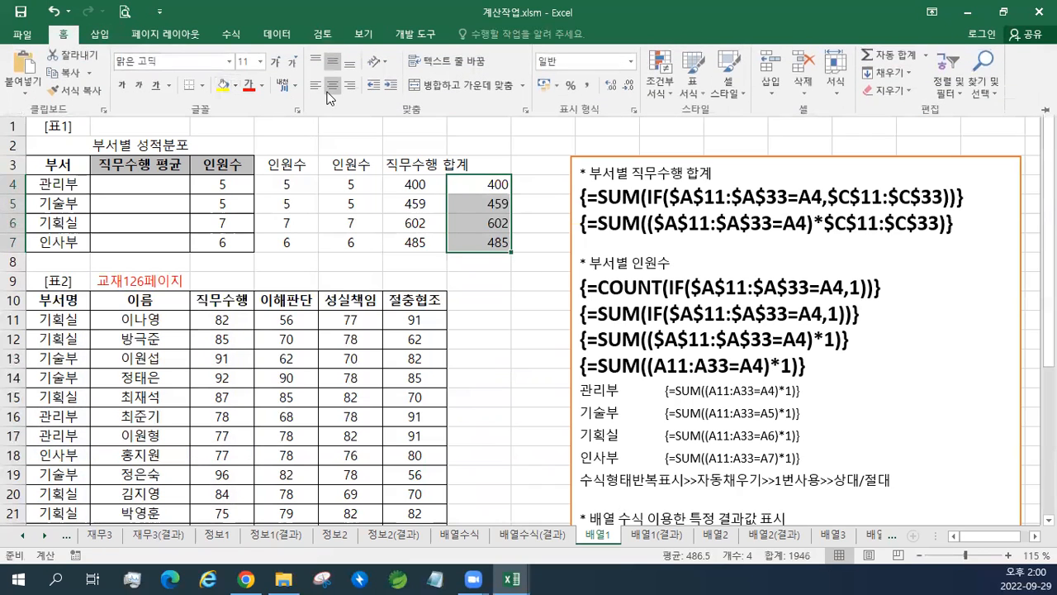
left_click(431, 170)
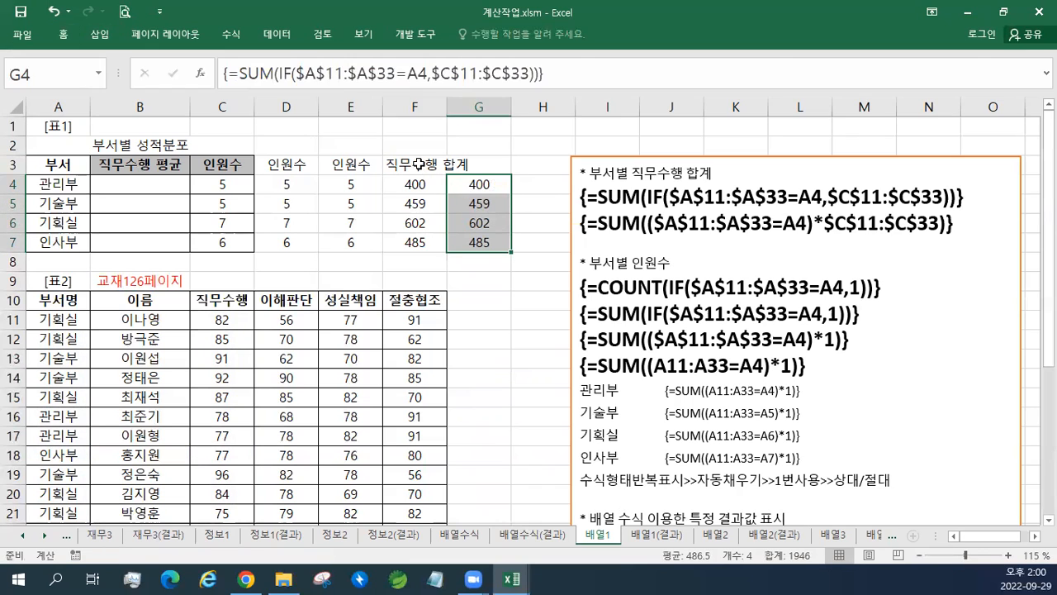
left_click_drag(421, 165, 474, 163)
left_click(100, 34)
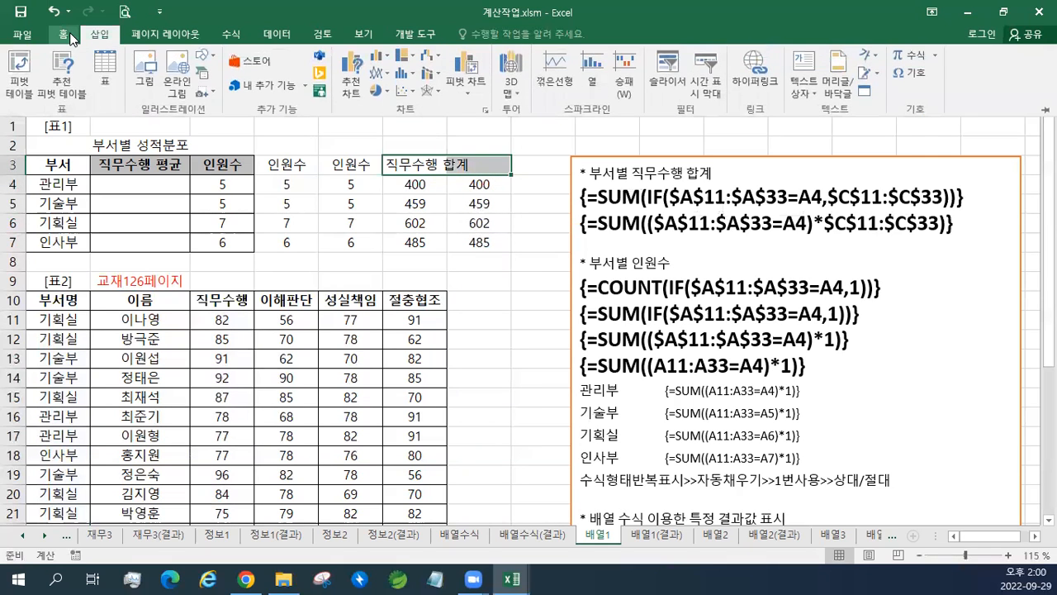
left_click(63, 34)
left_click(457, 85)
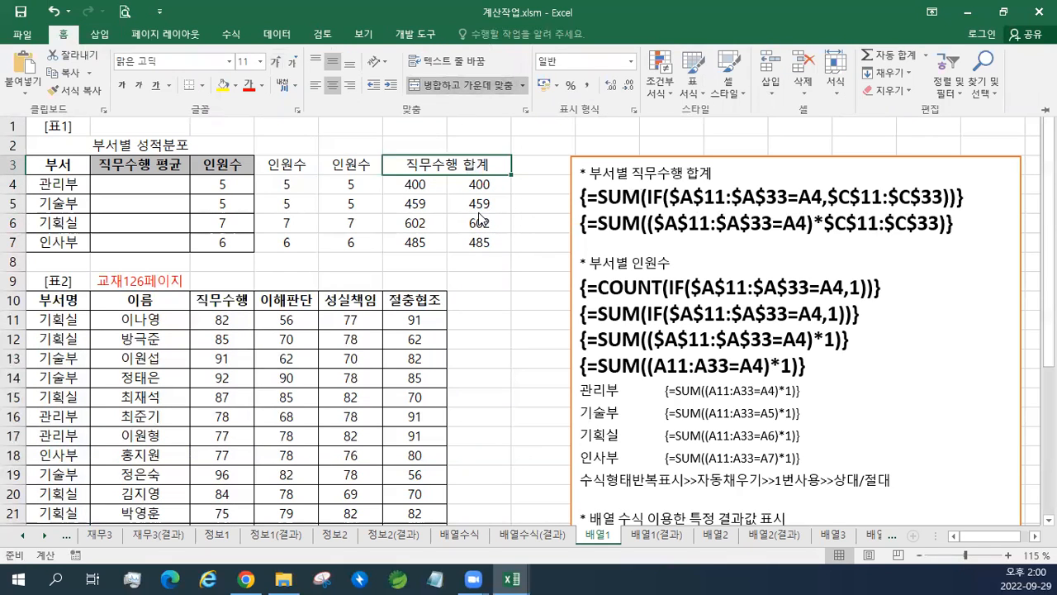
- Start an IF formula in B4 with the department range A11:A33 made absolute as the start of its condition
left_click(160, 196)
left_click(155, 184)
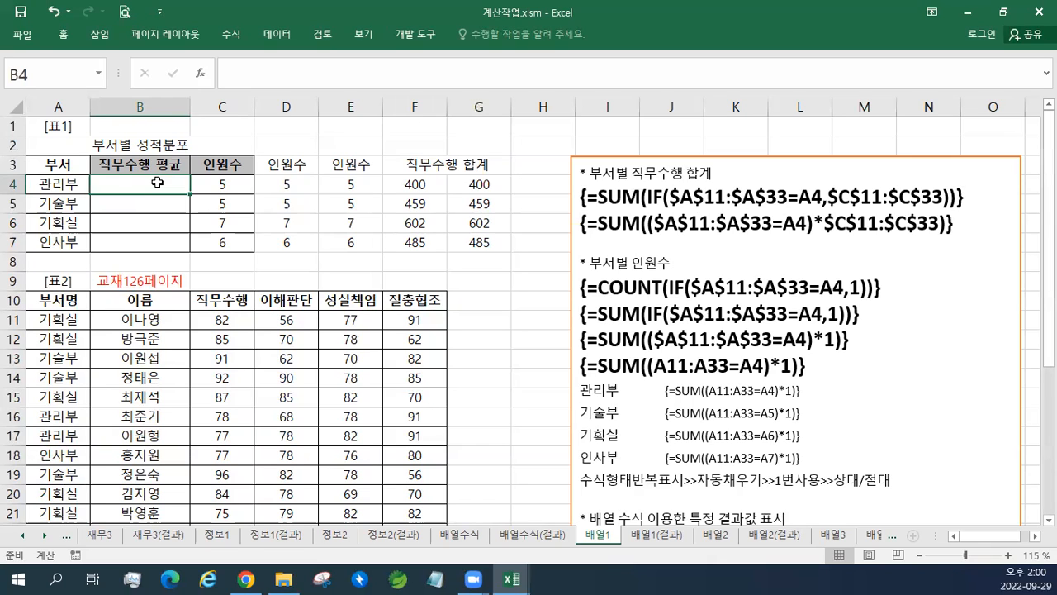
type("=")
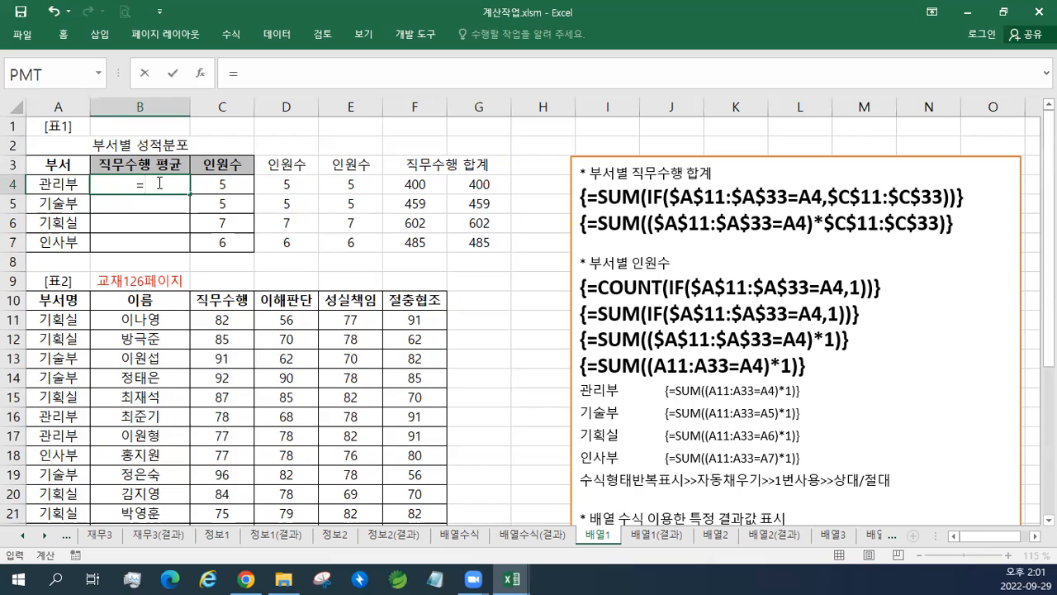
type("IF")
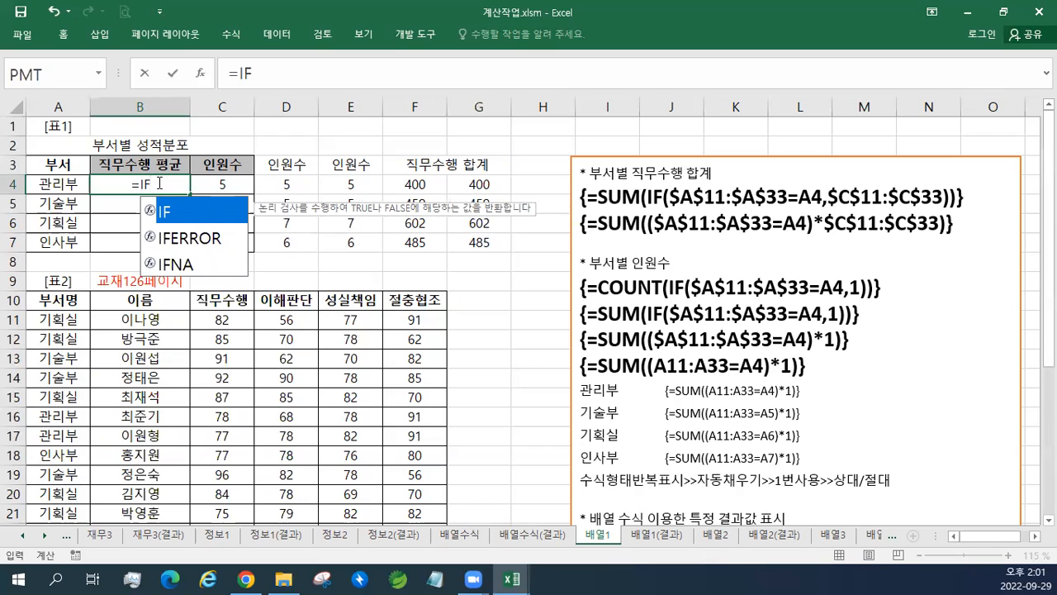
key("Escape")
type("(")
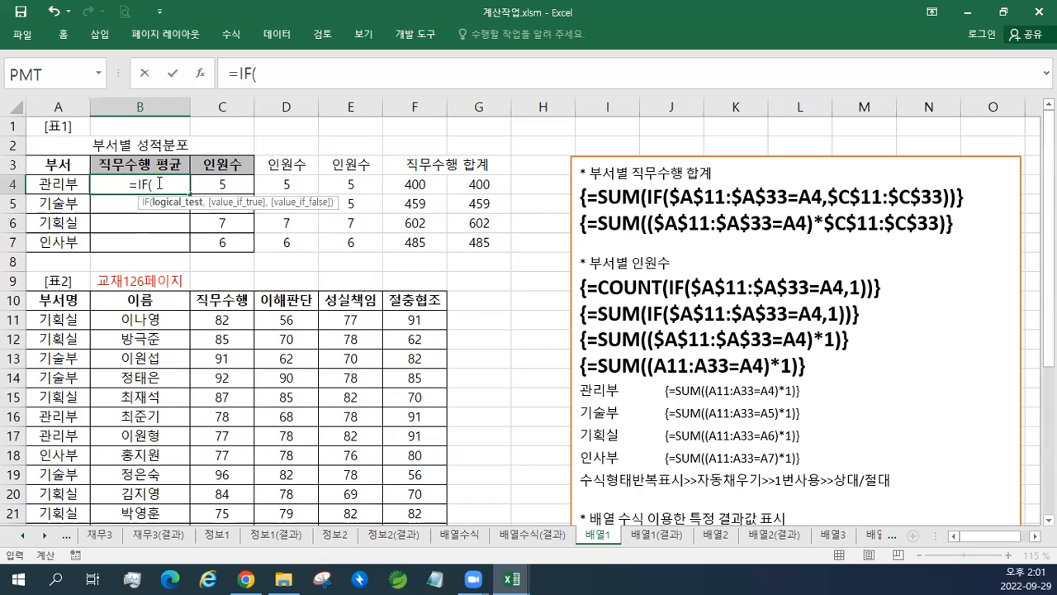
mouse_move(74, 485)
left_mouse_down()
mouse_move(74, 512)
mouse_move(74, 494)
left_mouse_up()
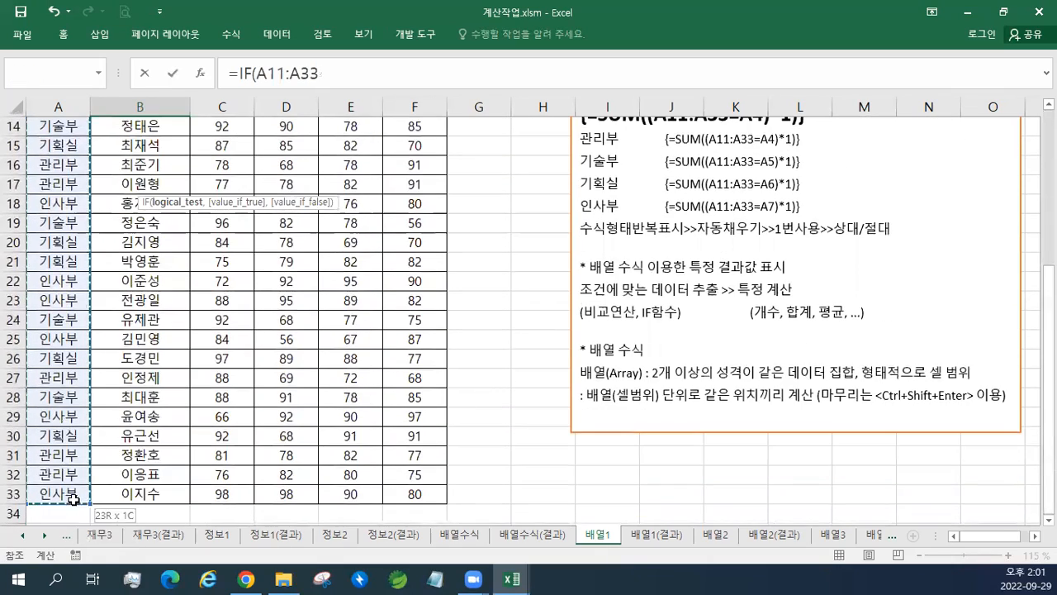
scroll(66, 422, "up", 5)
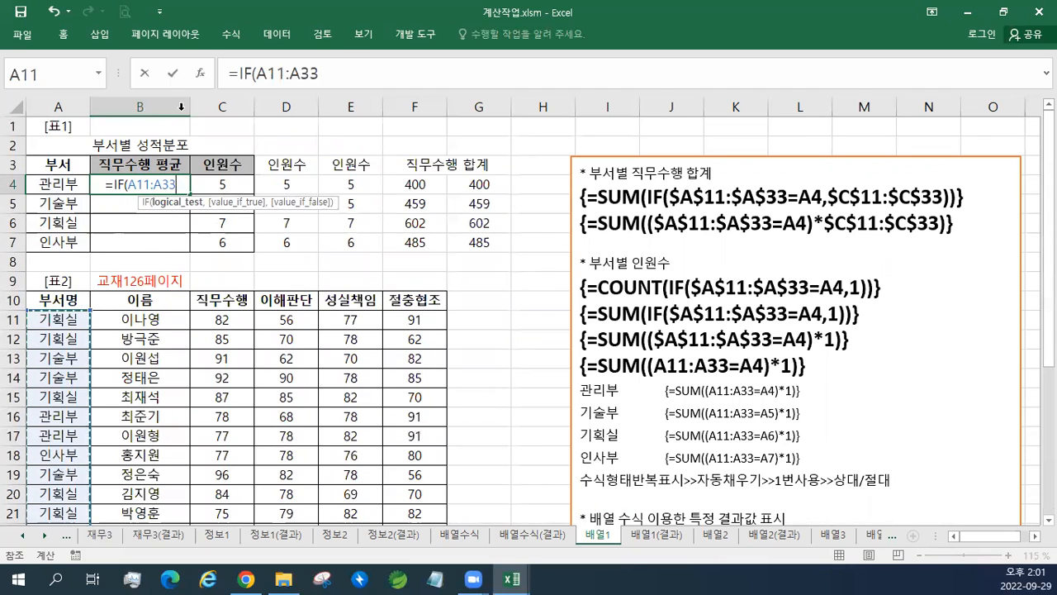
key("F4")
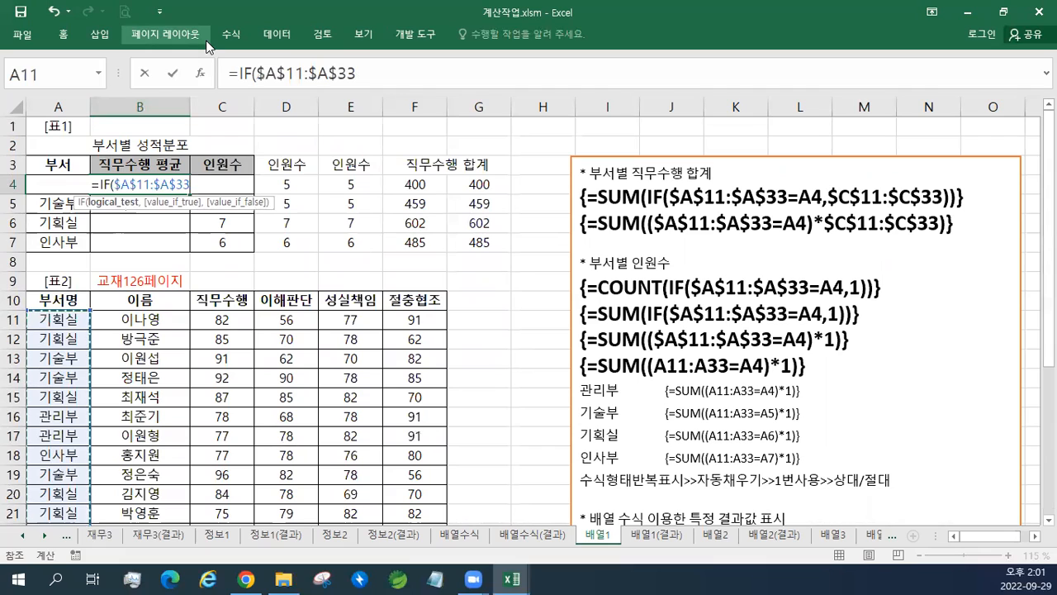
- Complete the IF condition in B4 by comparing the department range with the relative cell A4
type("=")
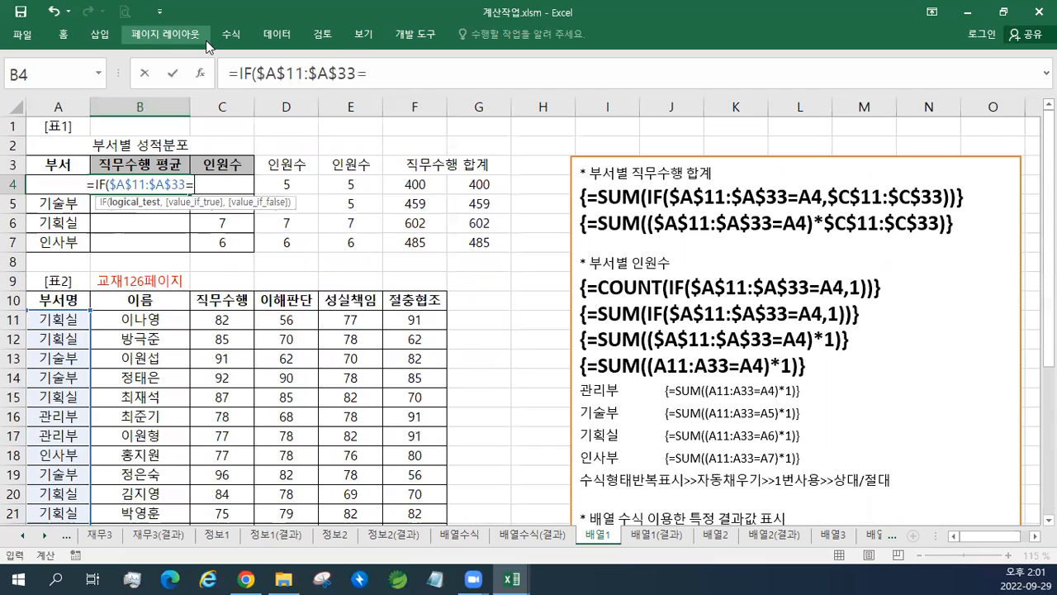
left_click(45, 144)
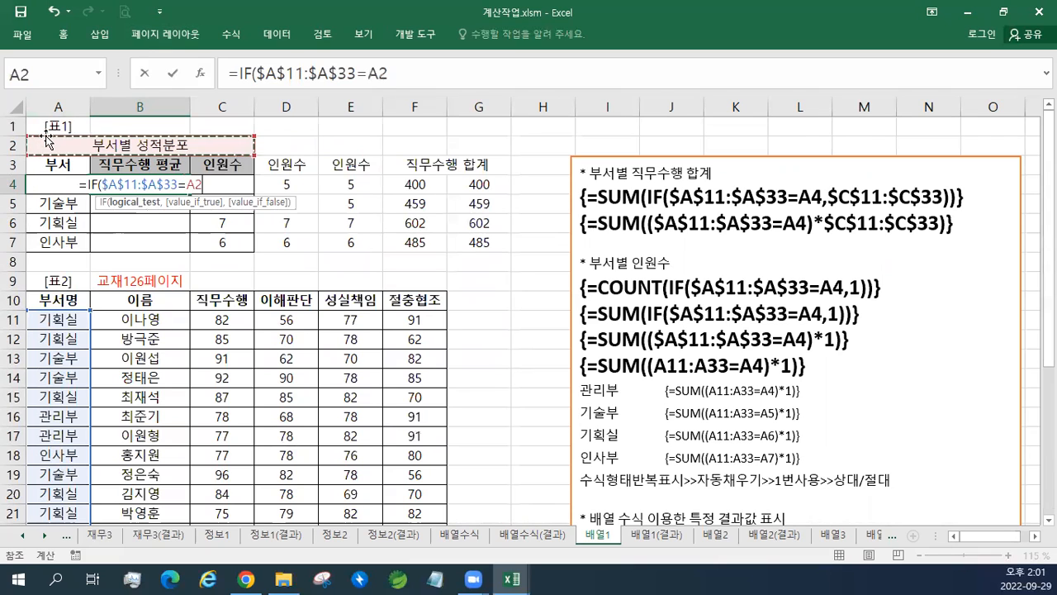
key("Down")
key("Down")
key("Down")
key("Up")
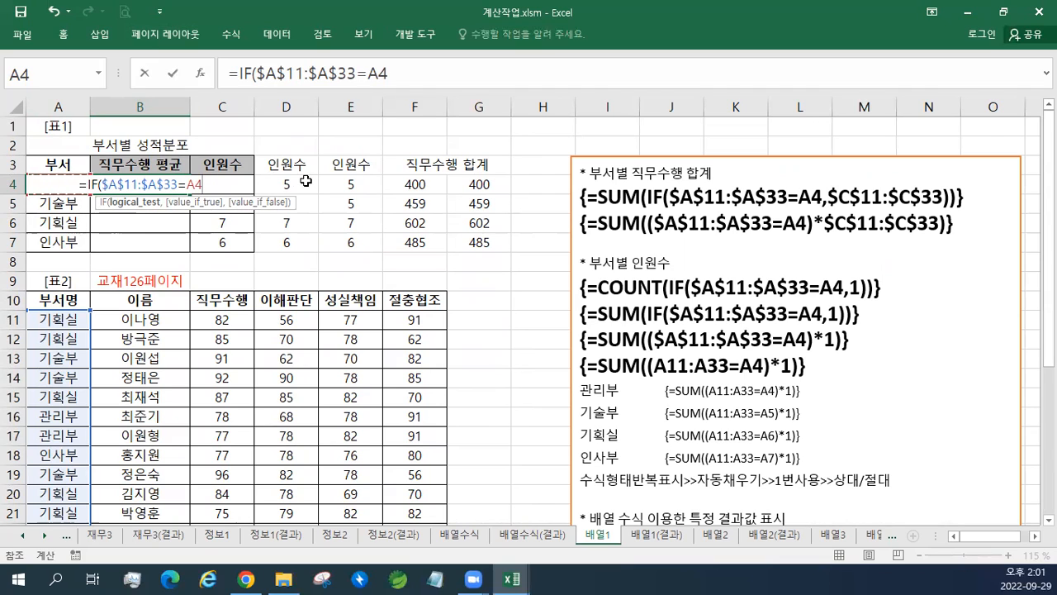
- Add the absolute 직무수행 range $C$11:$C$33 as the IF's true value in B4 and close the function
type(",")
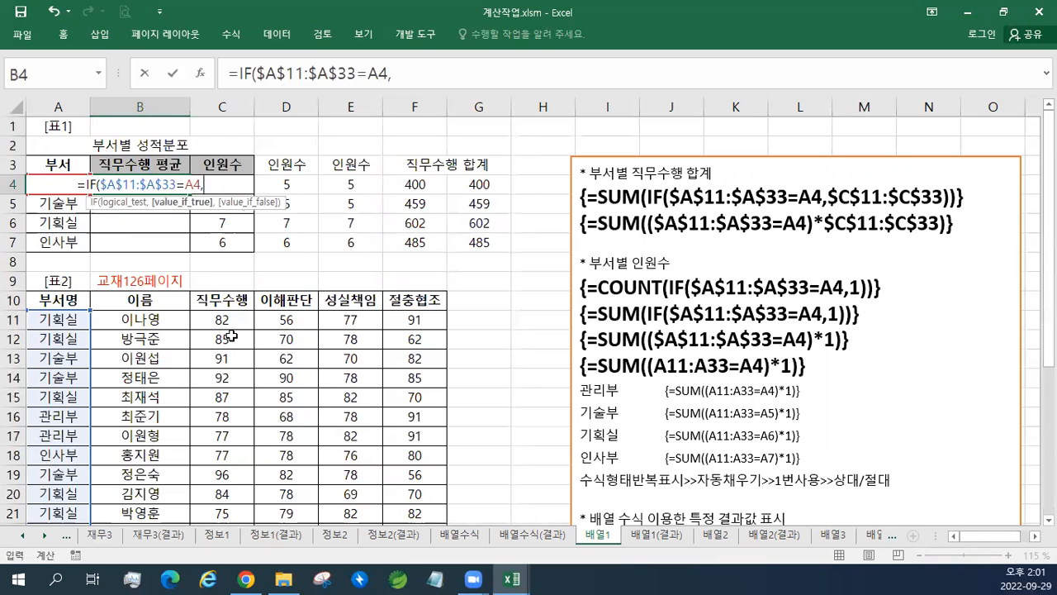
left_click_drag(232, 321, 224, 496)
scroll(227, 436, "up", 2)
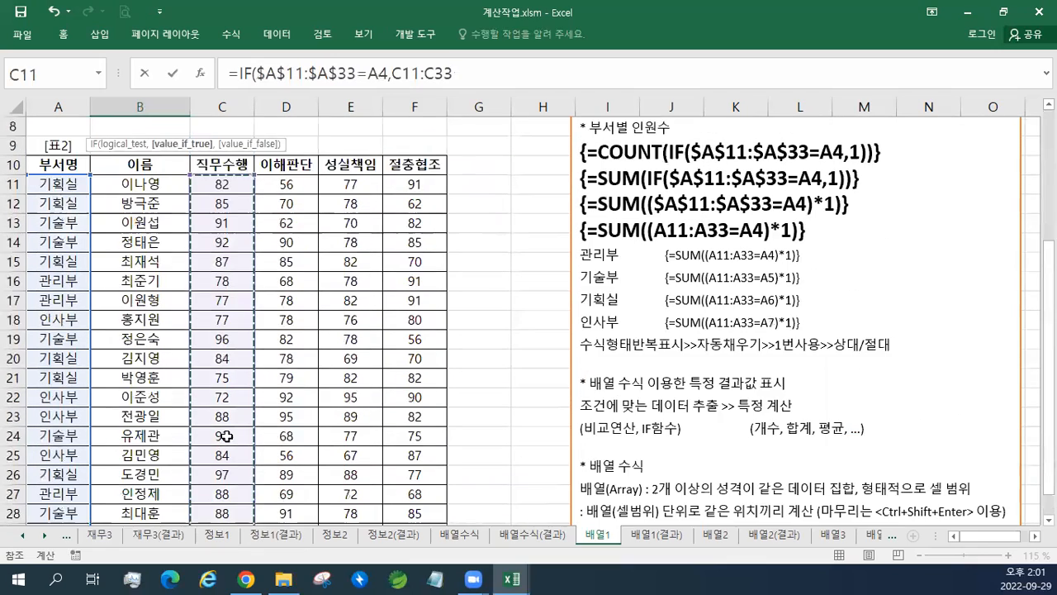
scroll(227, 437, "up", 3)
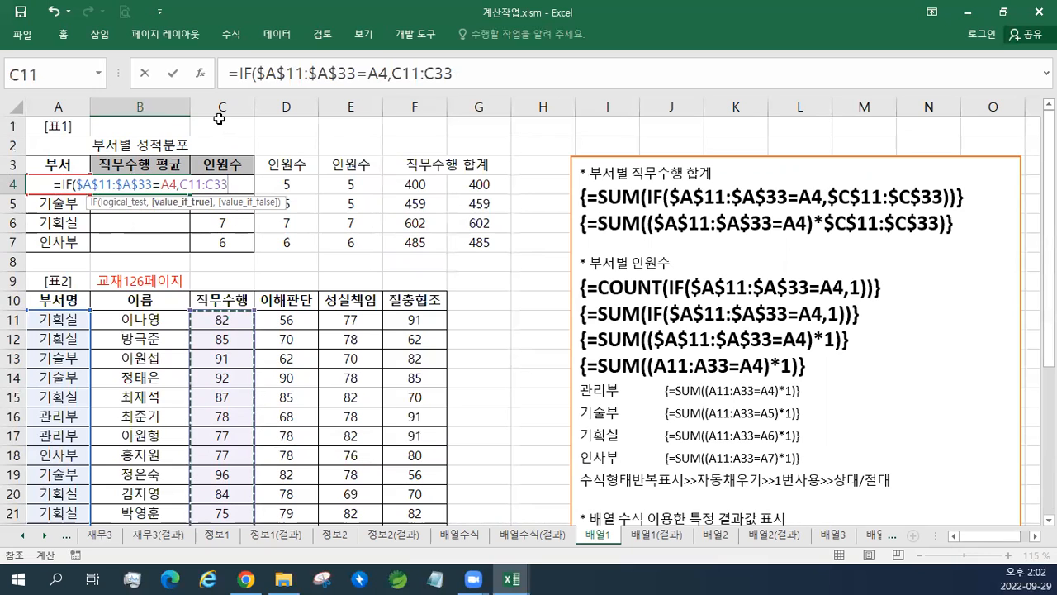
key("F4")
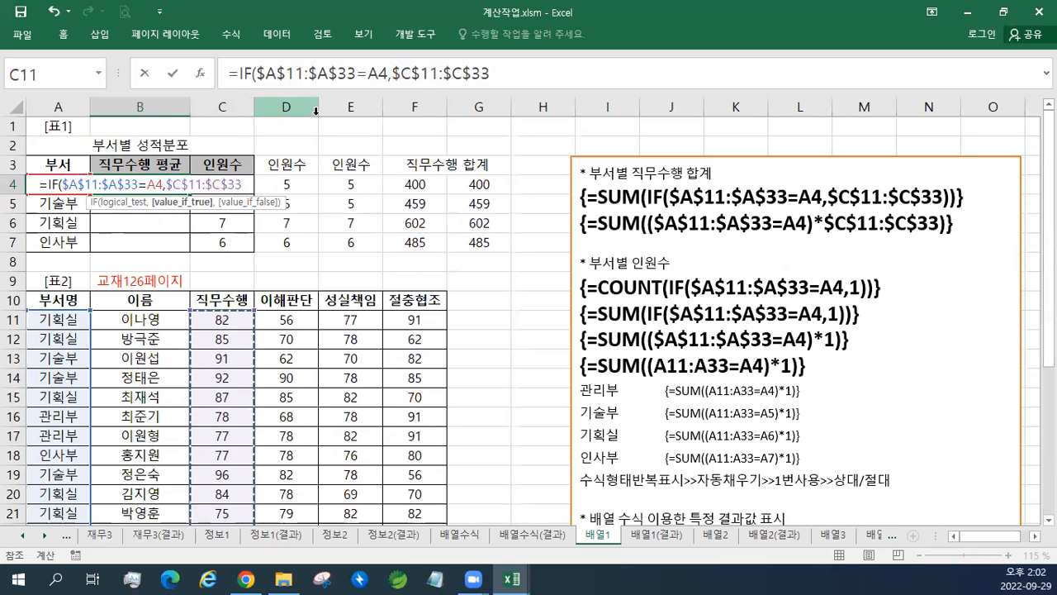
type(")")
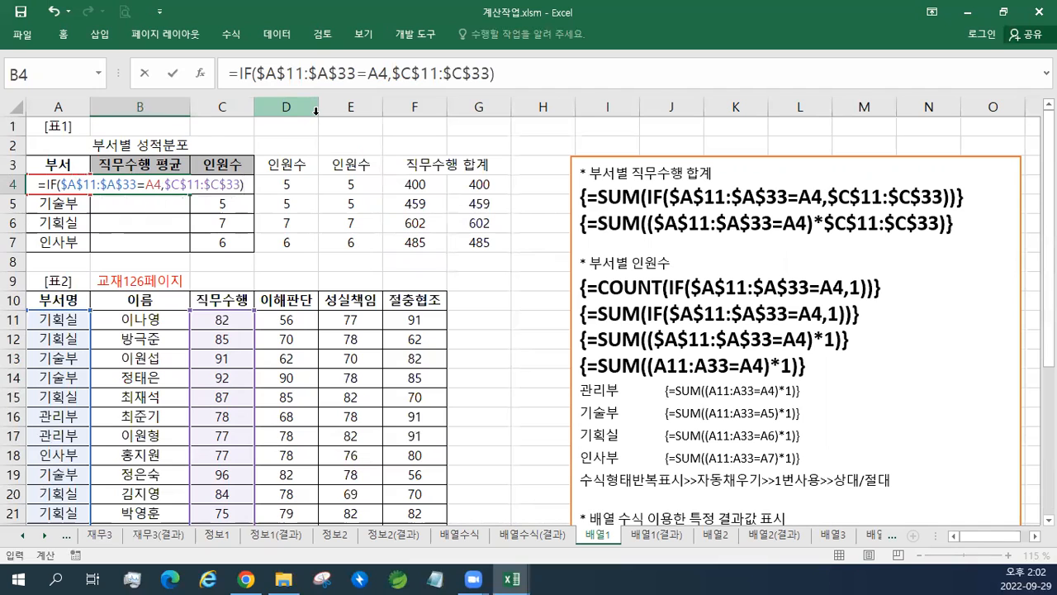
scroll(287, 201, "down", 1)
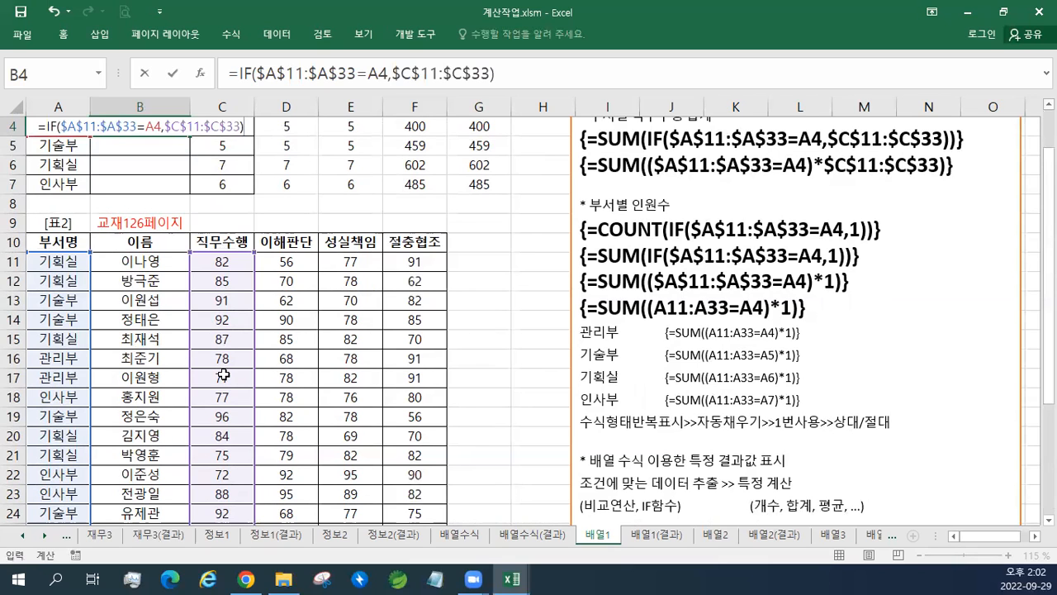
scroll(223, 375, "up", 1)
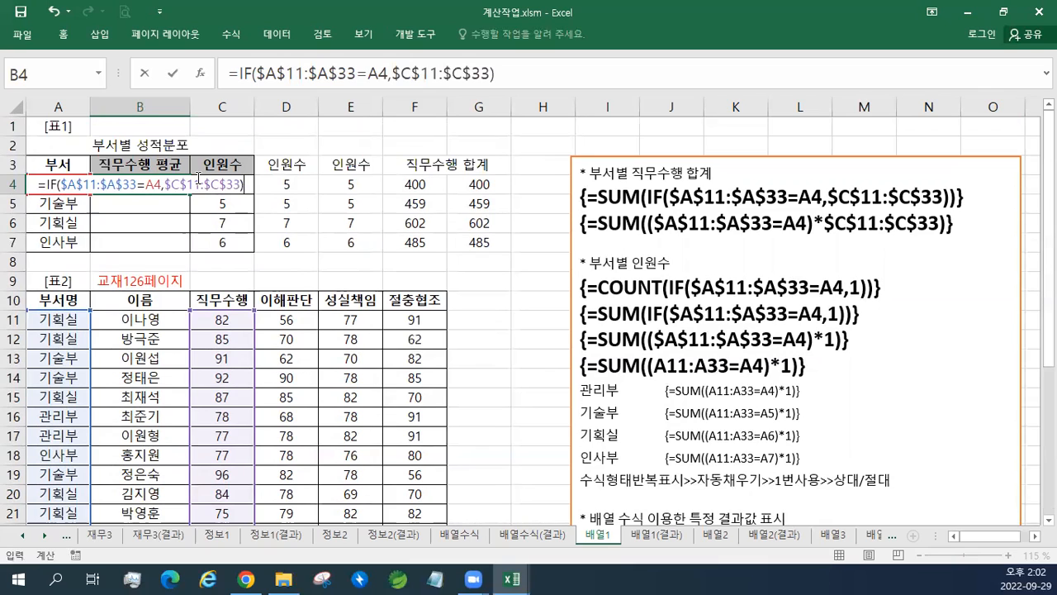
- Wrap the B4 formula in AVERAGE as the array formula {=AVERAGE(IF($A$11:$A$33=A4,$C$11:$C$33))} and fill it down to B7
left_click(46, 185)
type("a")
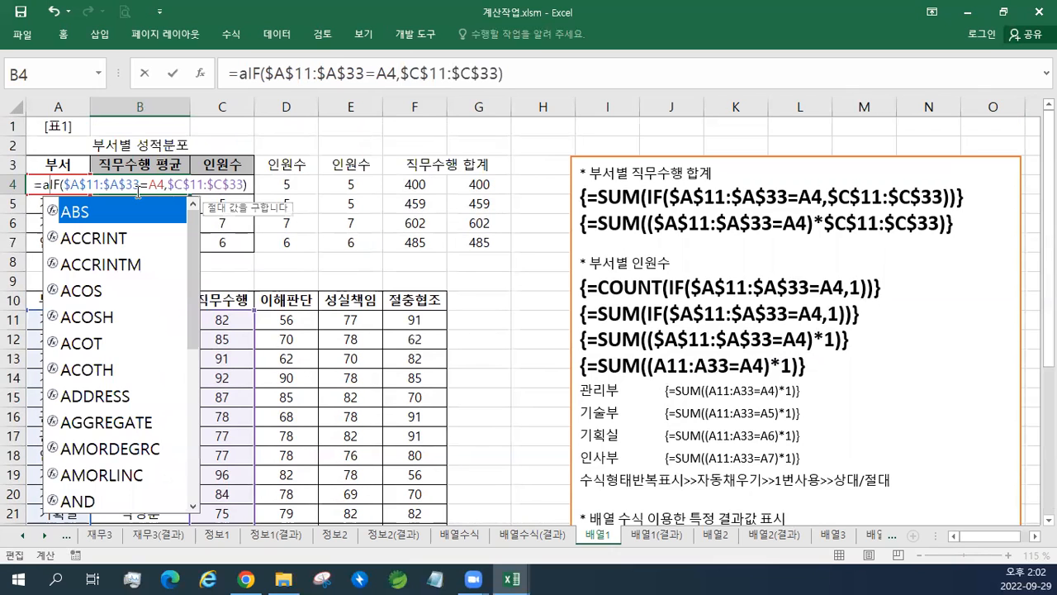
key("BackSpace")
type("AVERAG")
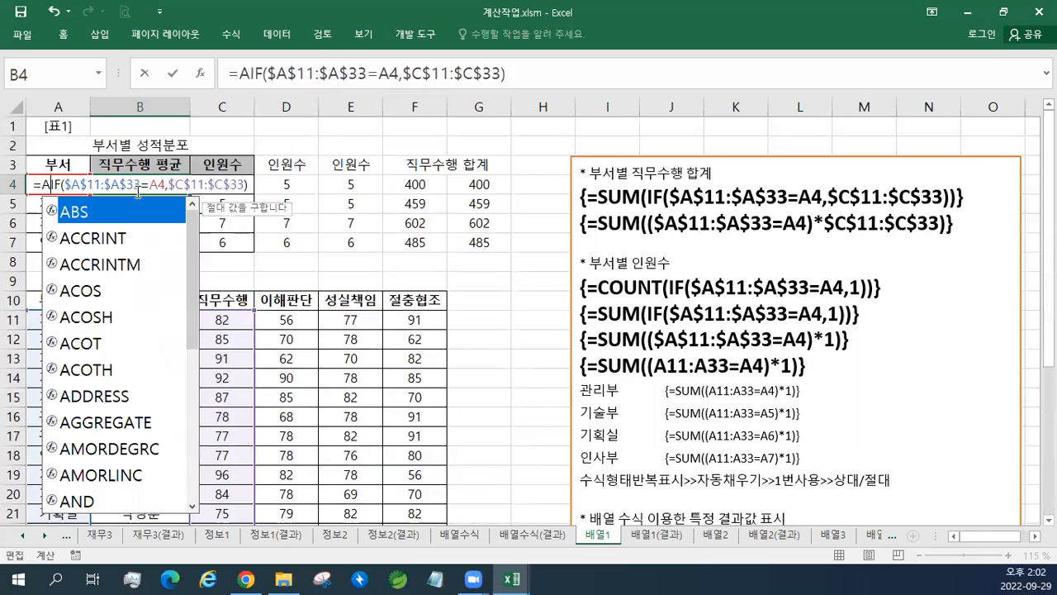
type("E(")
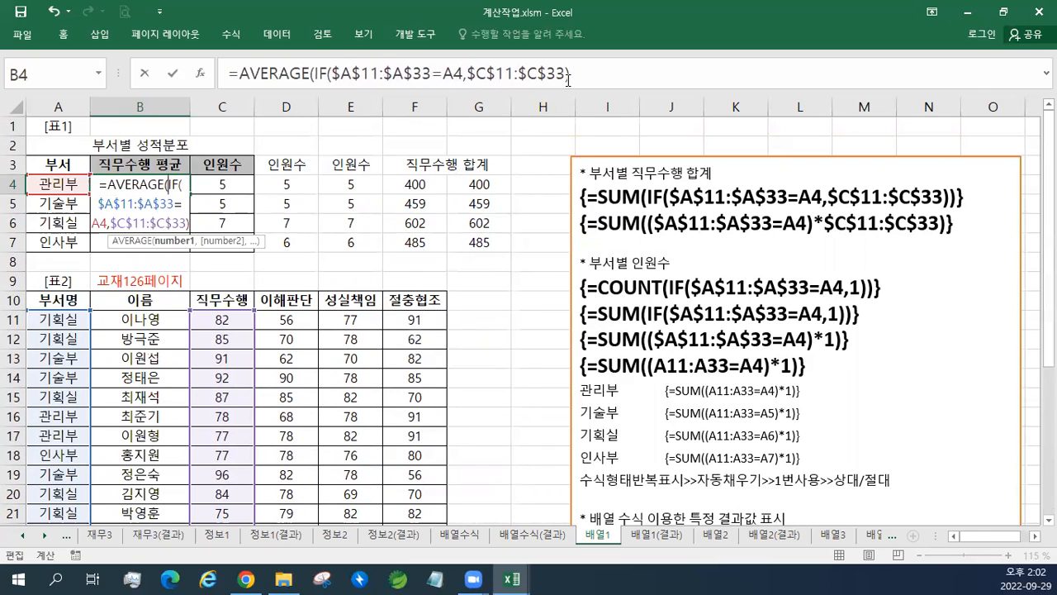
left_click(601, 75)
type(")")
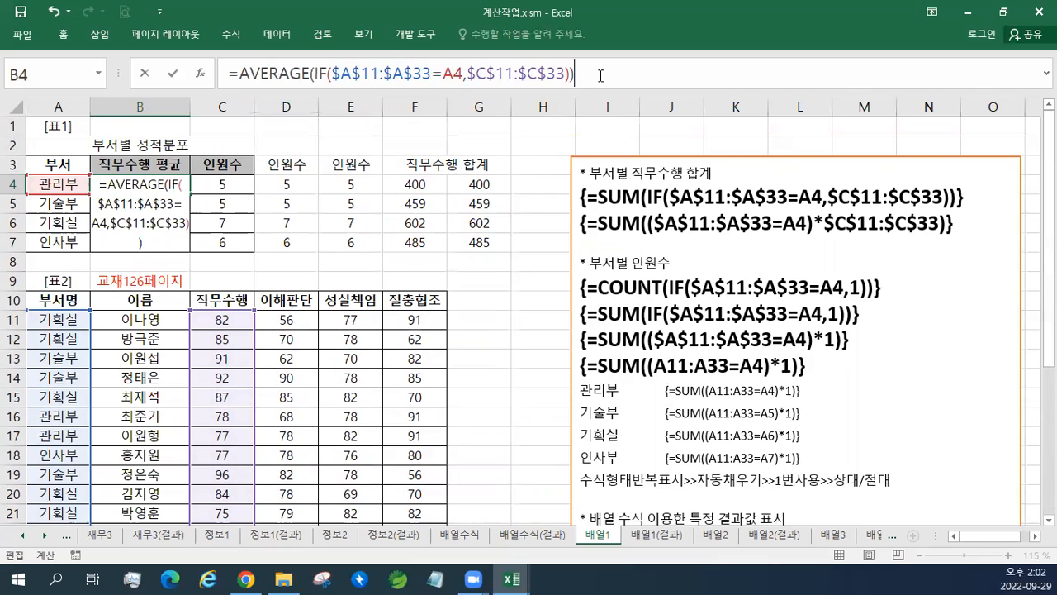
key("ctrl+shift+Return")
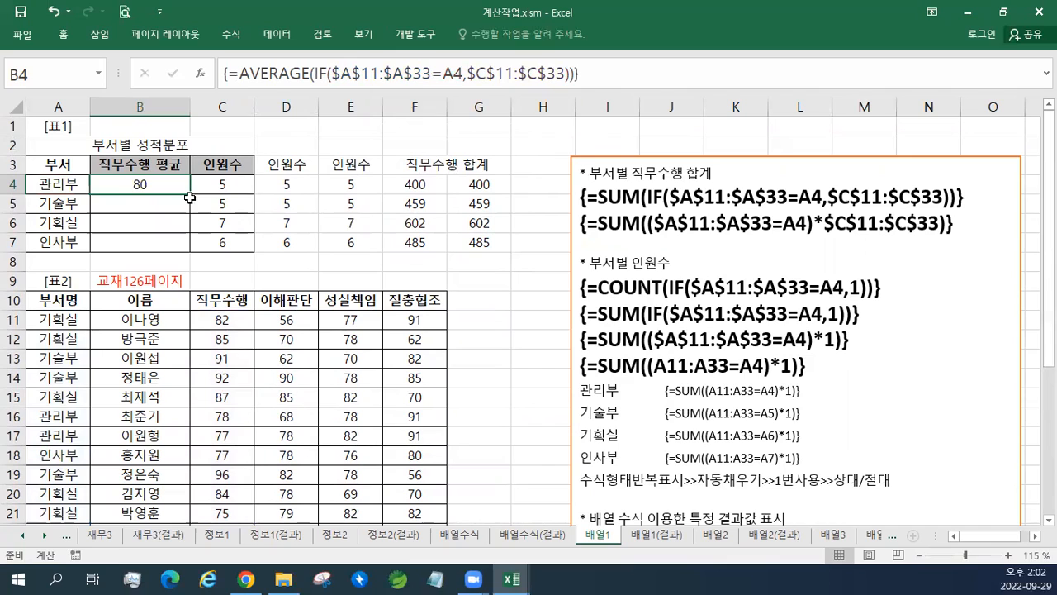
left_click_drag(189, 195, 189, 250)
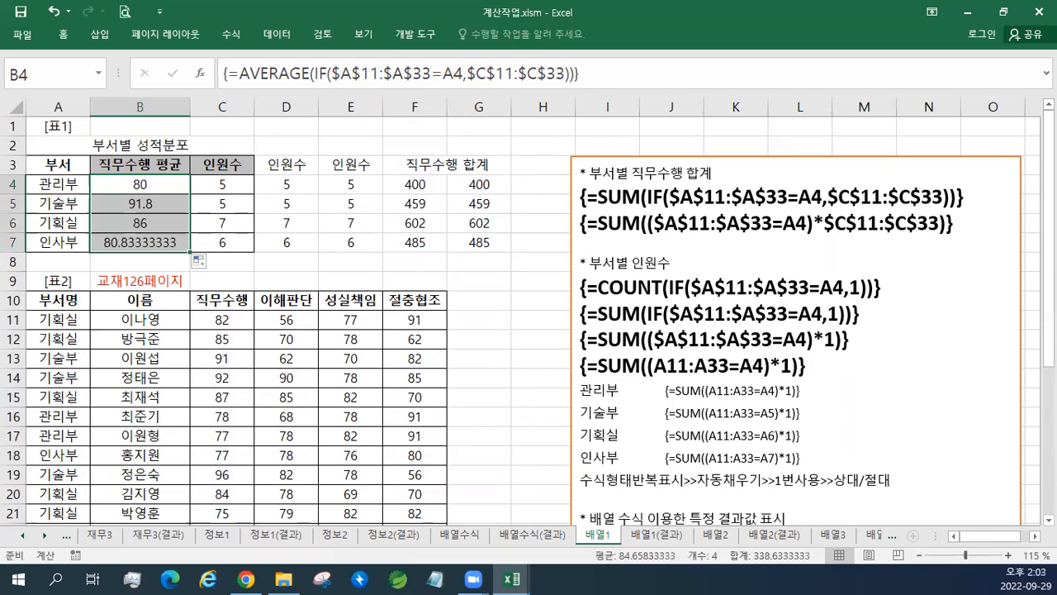
- Insert the heading "* 부서별 직무수행 평균" and the formula {=AVERAGE(IF($A$11:$A$33=A4,$C$11:$C$33))} at the start of the notes text box
left_click(793, 245)
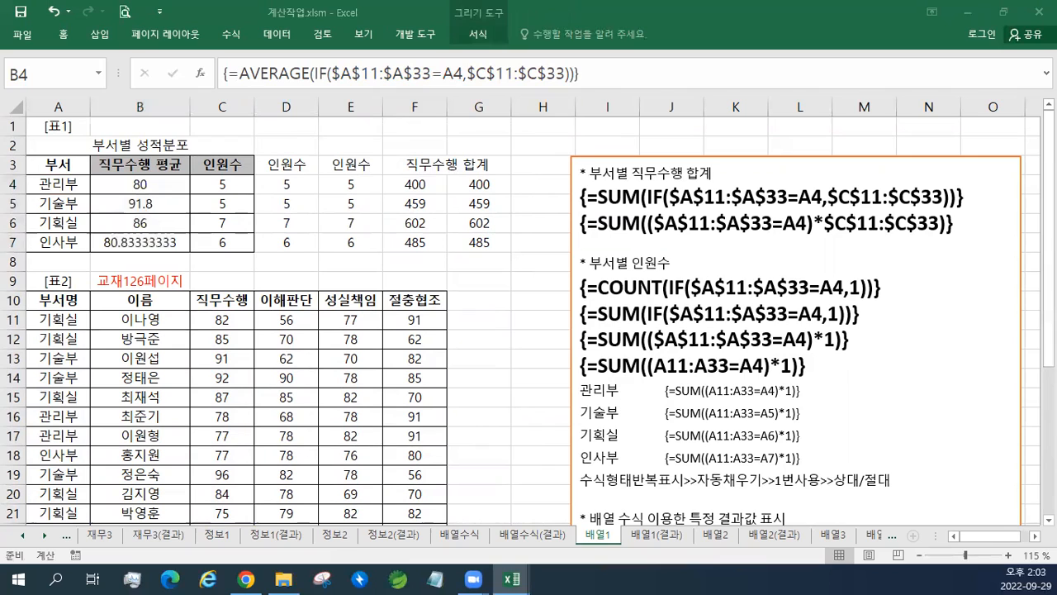
left_click(585, 173)
key("Home")
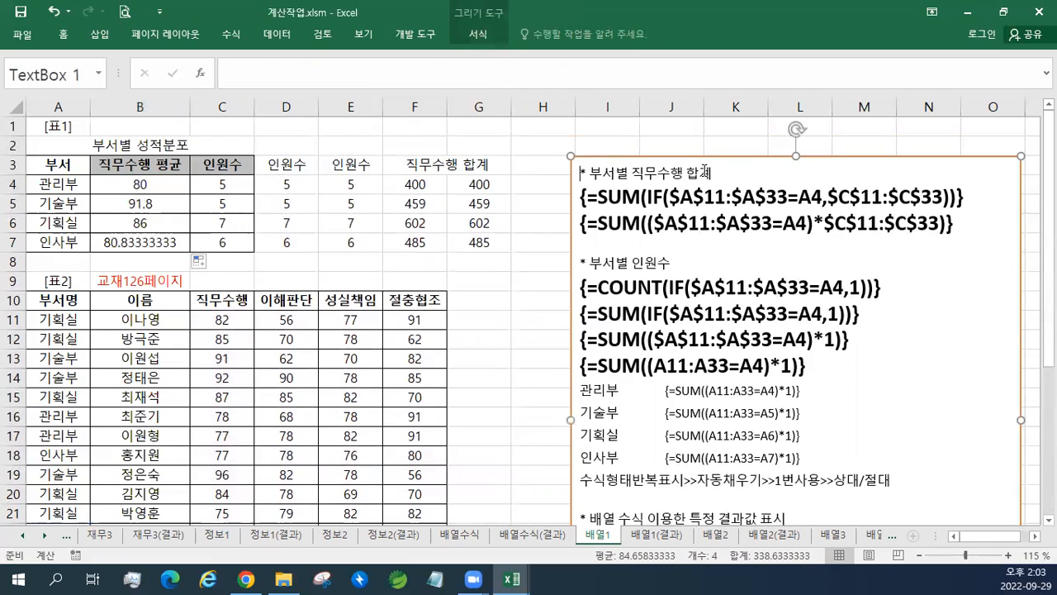
key("Return")
key("Up")
type("* 부서별 직무수행 평균 {=AVERAGE(IF($A$11:$A$33=A4,$C$11:$C$33))}")
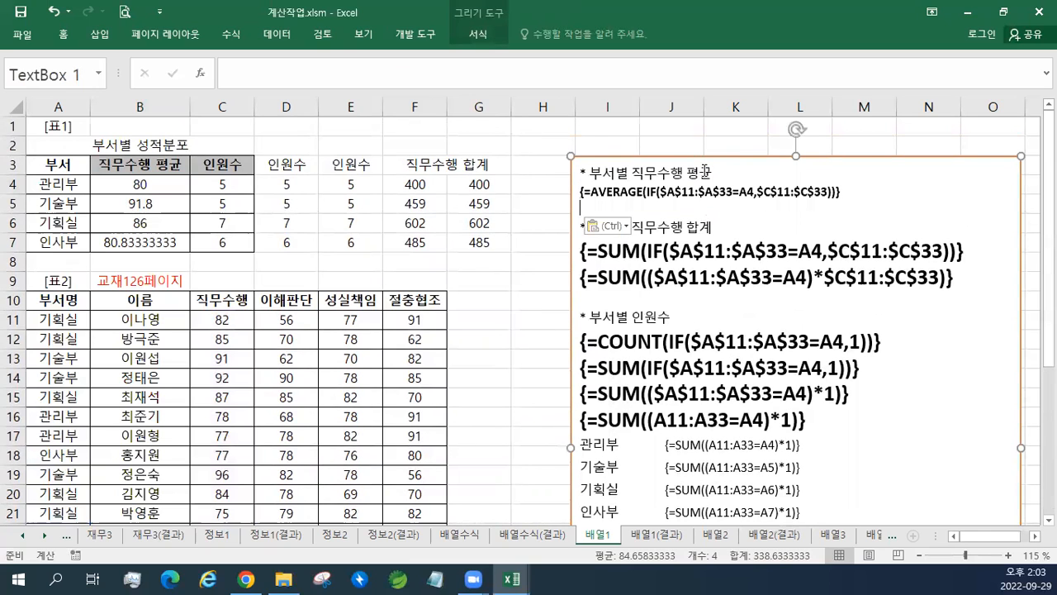
- Enlarge the AVERAGE formula line in the notes text box to font size 16
triple_click(708, 191)
left_click(807, 149)
left_click(807, 149)
left_click(807, 149)
left_click(807, 149)
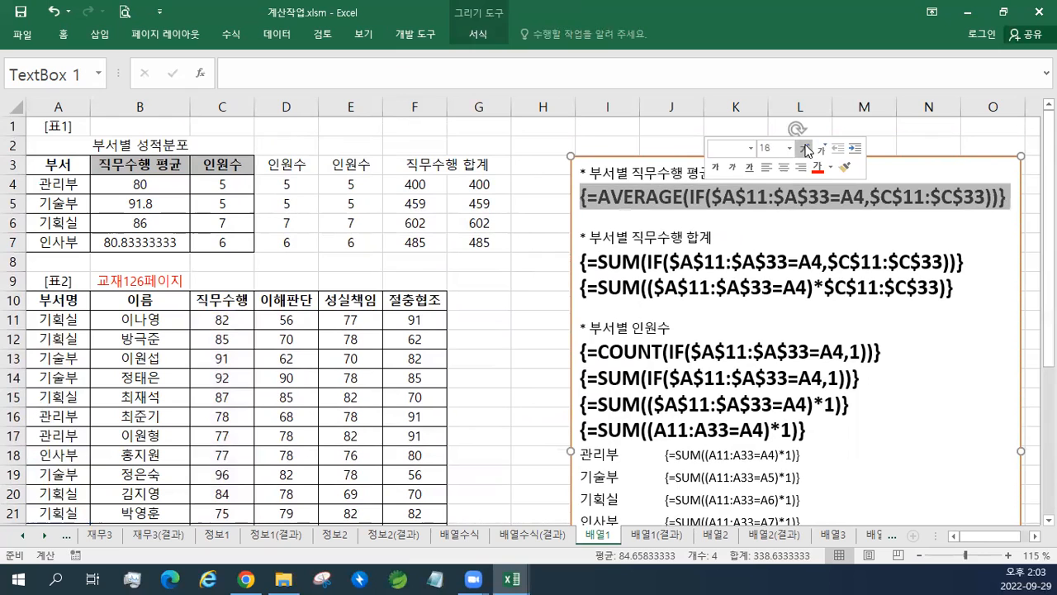
- Add the variant {=TEXT(AVERAGE(IF($A$11:$A$33=A4,$C$11:$C$33)),"0.0")} on a new line beneath the AVERAGE formula in the notes text box
left_click(628, 215)
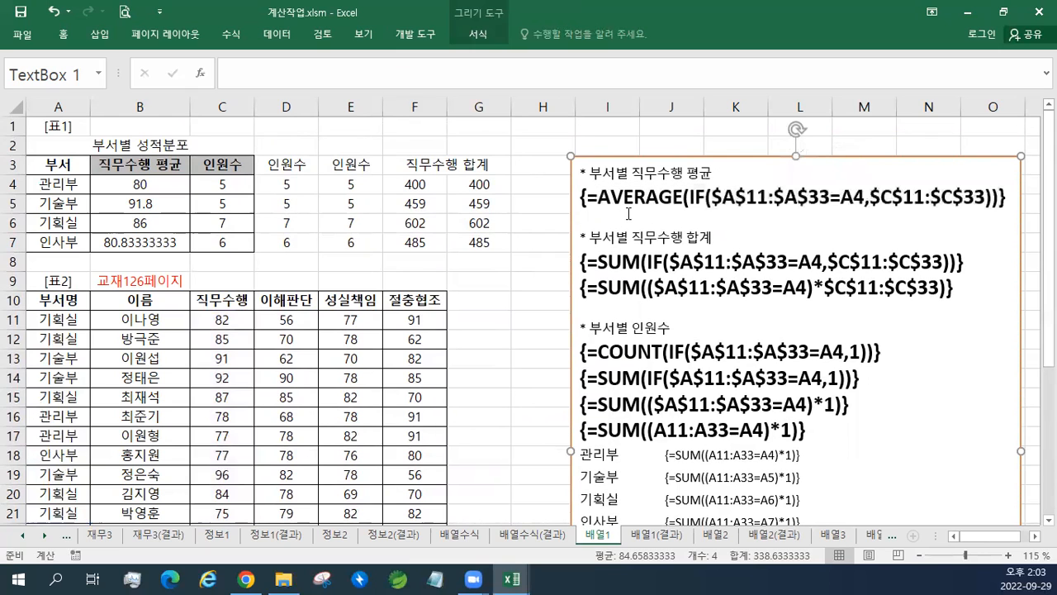
key("Return")
key("Up")
left_click_drag(187, 188, 173, 242)
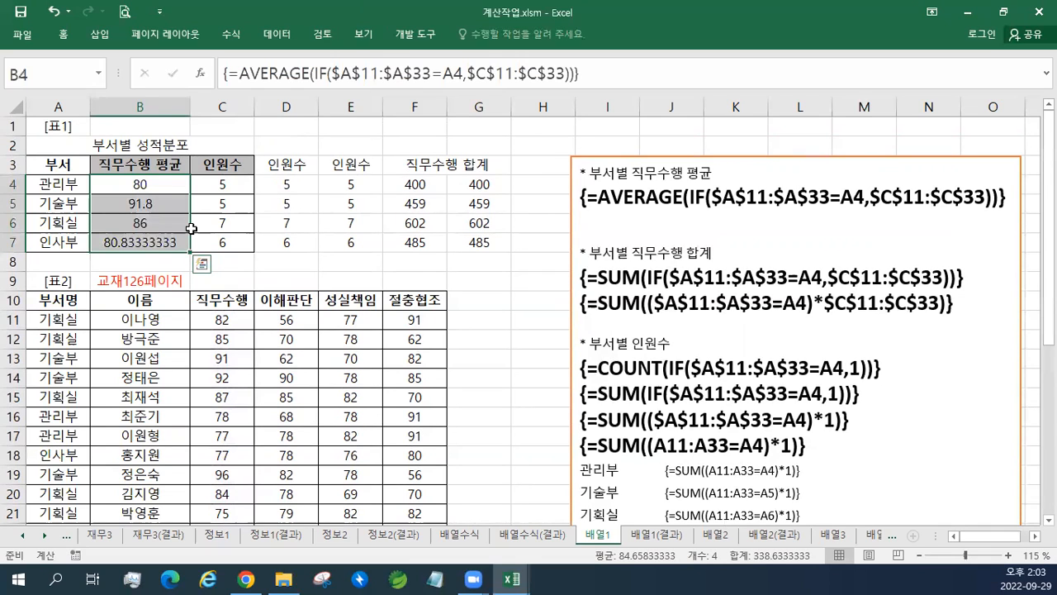
left_click(626, 277)
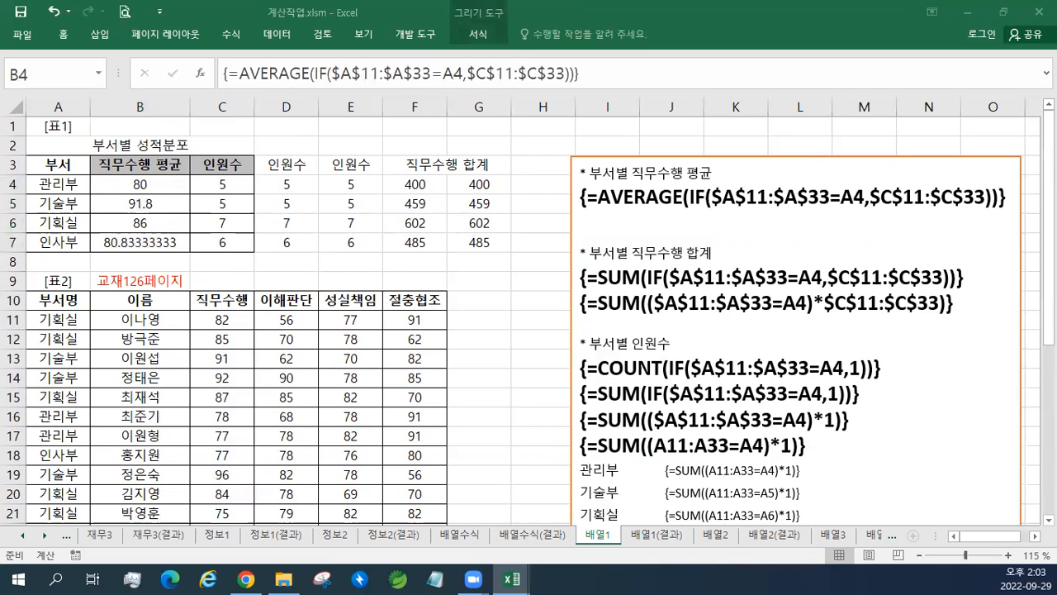
left_click(598, 227)
type("{=TEXT(AVERAGE(IF($A$11:$A$33=A4,$C$11:$C$33)),\"0.0\")}")
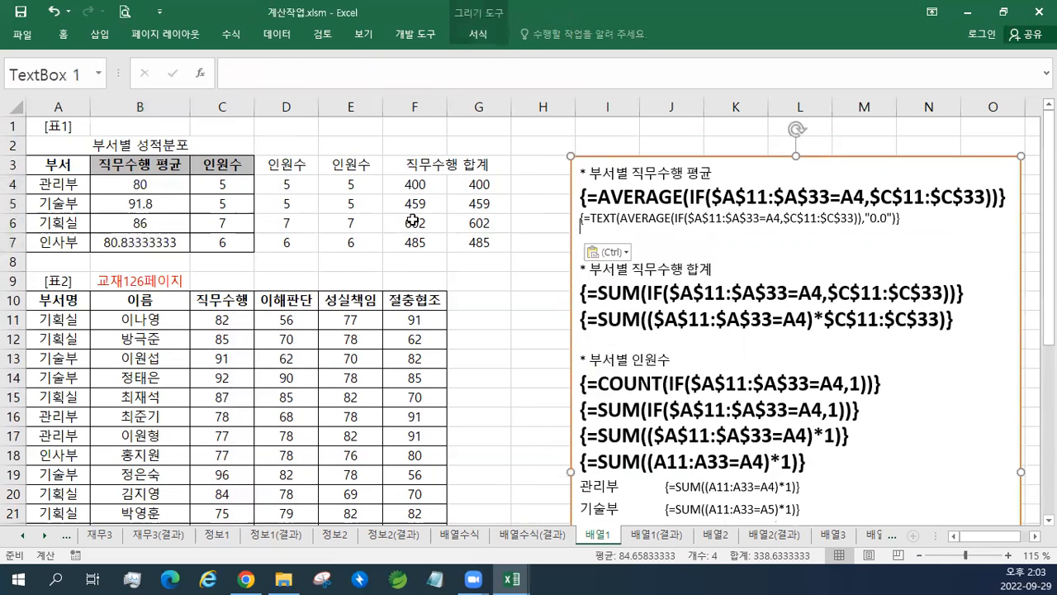
- Wrap the B4 average in TEXT as the array formula {=TEXT(AVERAGE(IF($A$11:$A$33=A4,$C$11:$C$33)),"0.0점")} and fill it down to B7
left_click(177, 189)
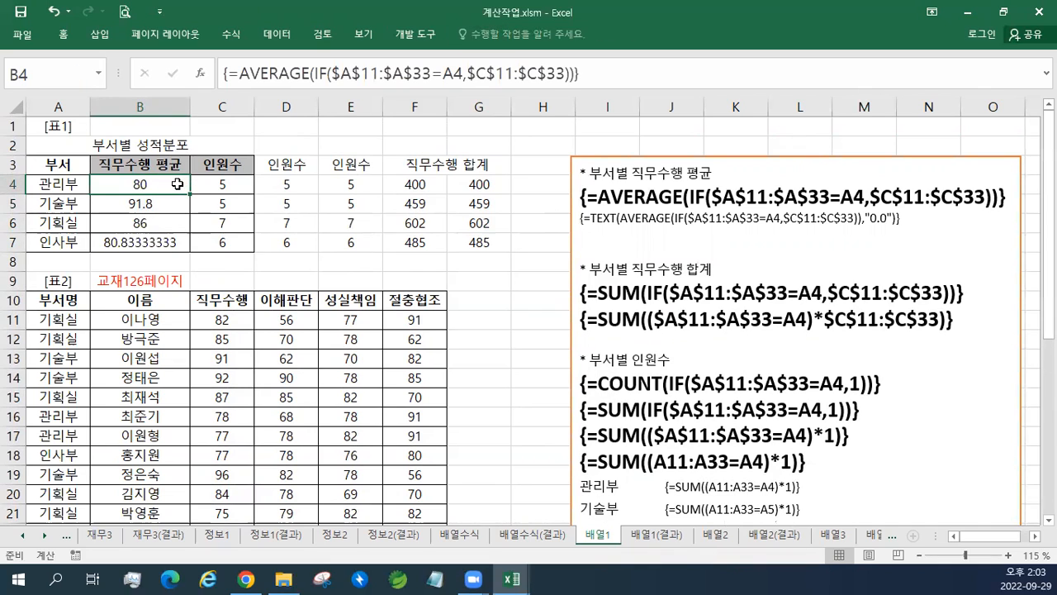
left_click(319, 83)
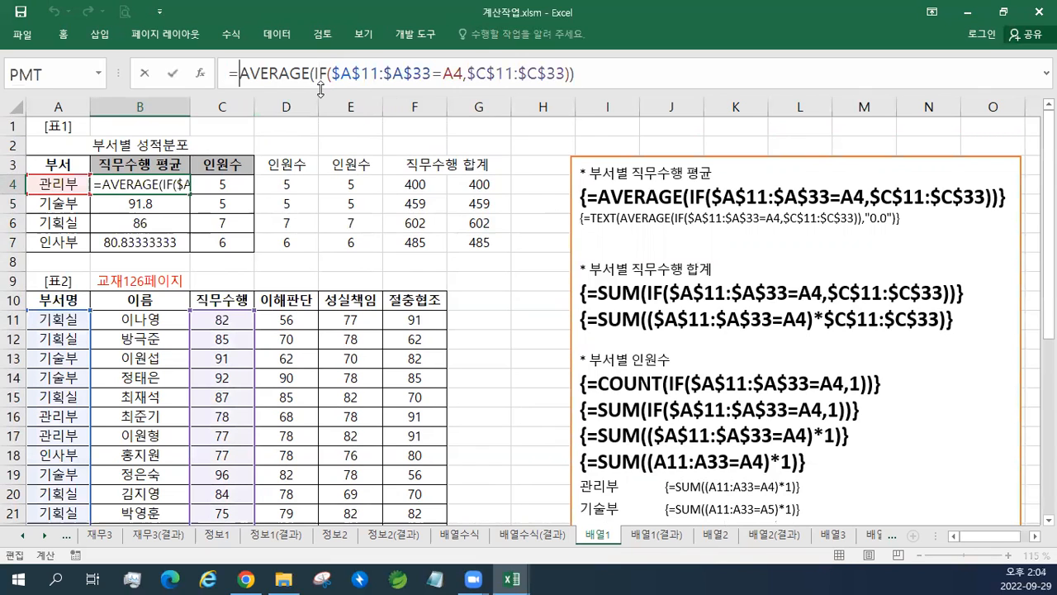
type("TE")
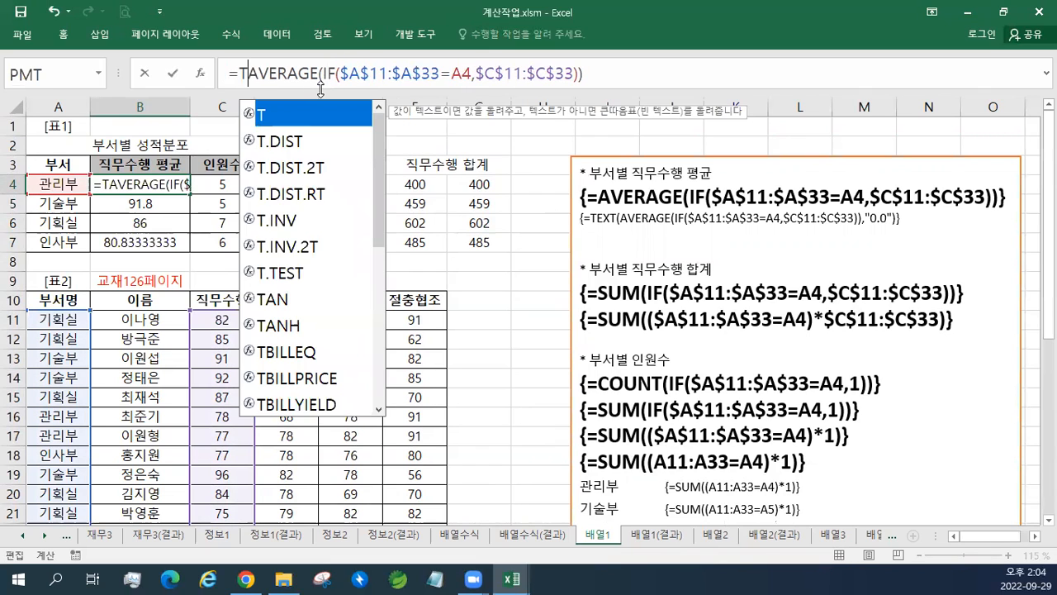
type("XT")
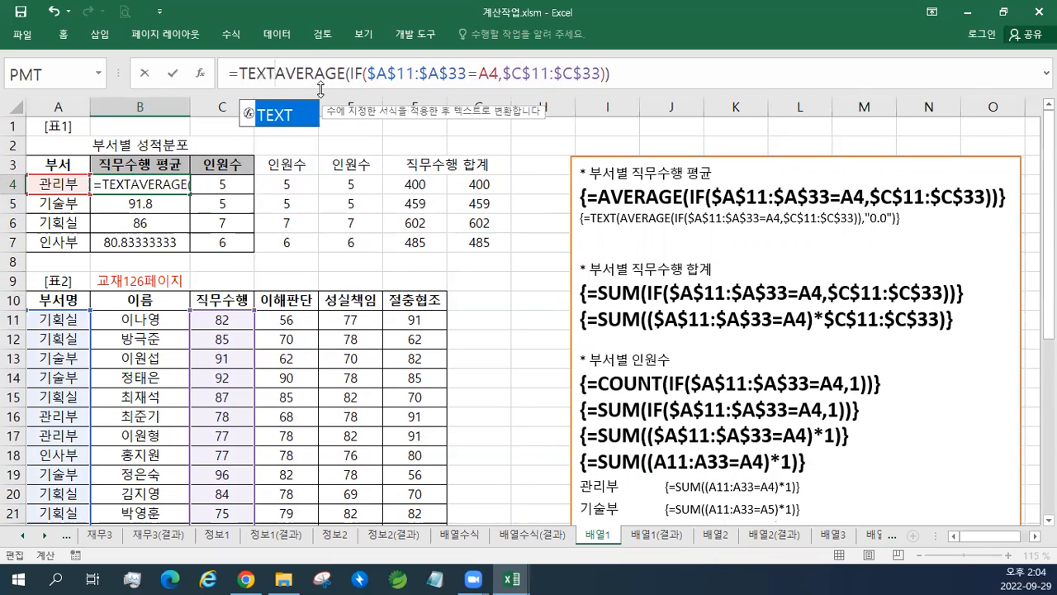
type("(")
left_click_drag(289, 76, 652, 77)
left_click(652, 77)
type(",")
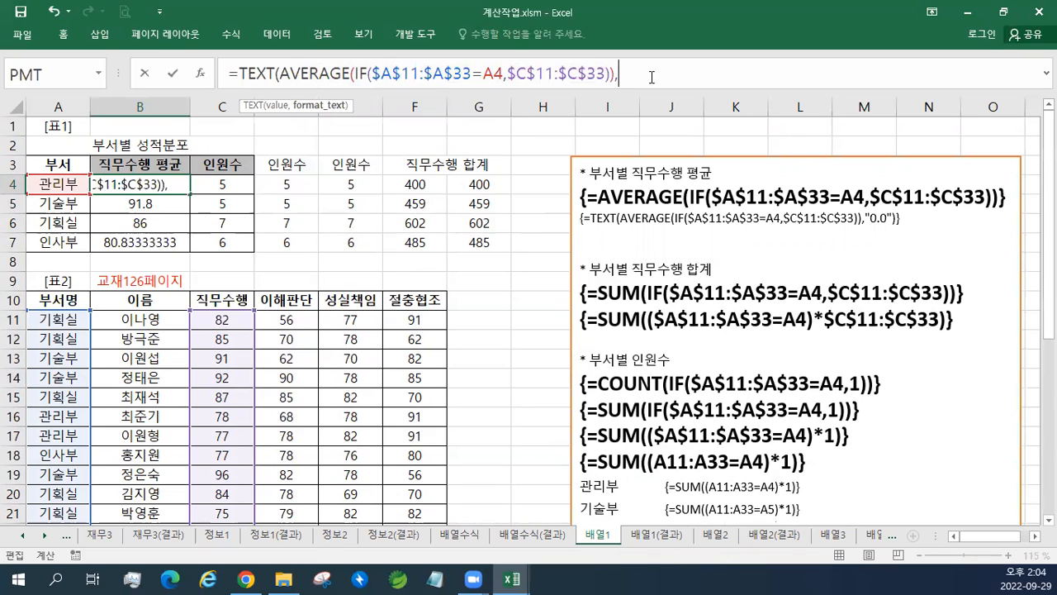
type("\"0.")
type("0")
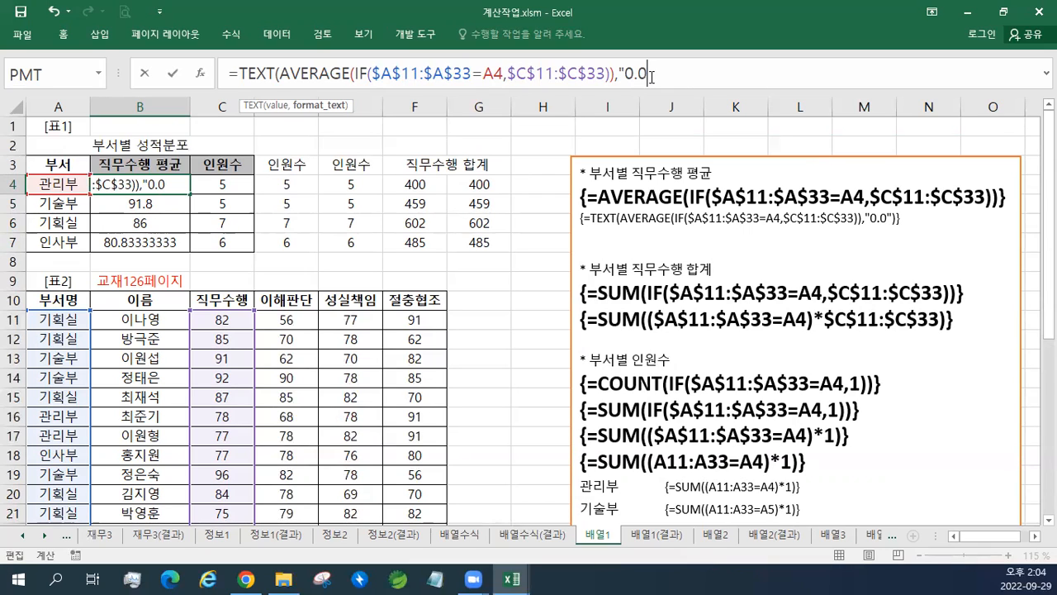
type("\\")
key("BackSpace")
type("점\"")
type(")")
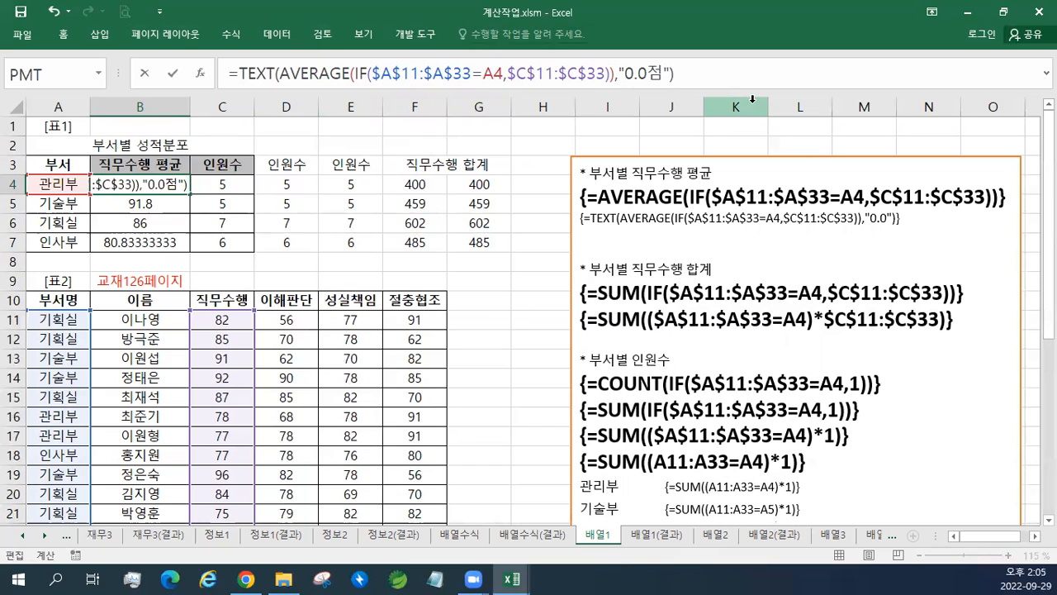
key("ctrl+shift+Return")
left_click_drag(190, 193, 189, 250)
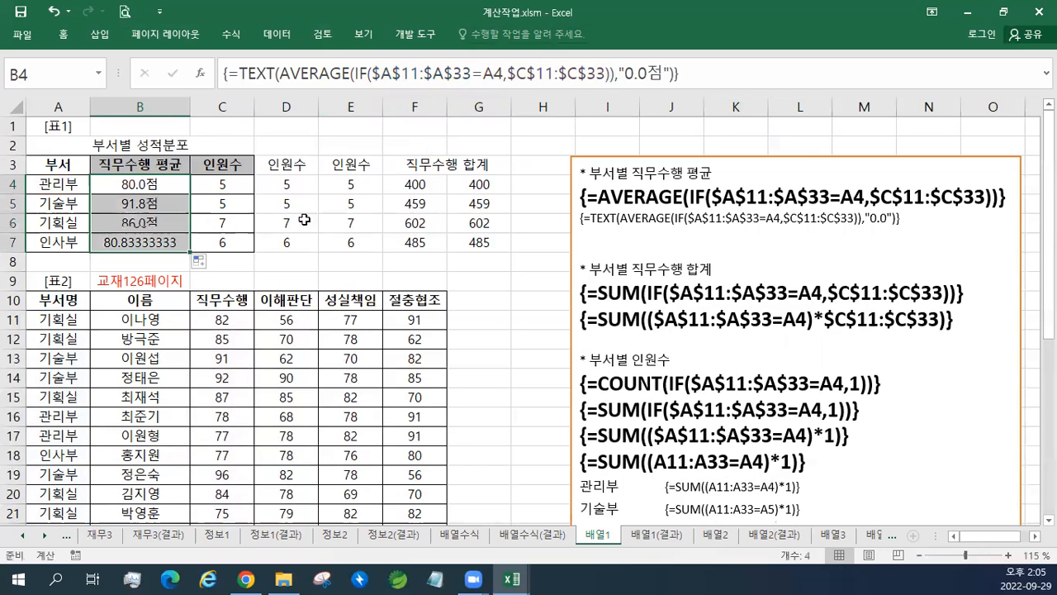
- Change the format in the notes text box's TEXT formula to "0.0점" and enlarge that formula line's font
left_click(888, 218)
type("점")
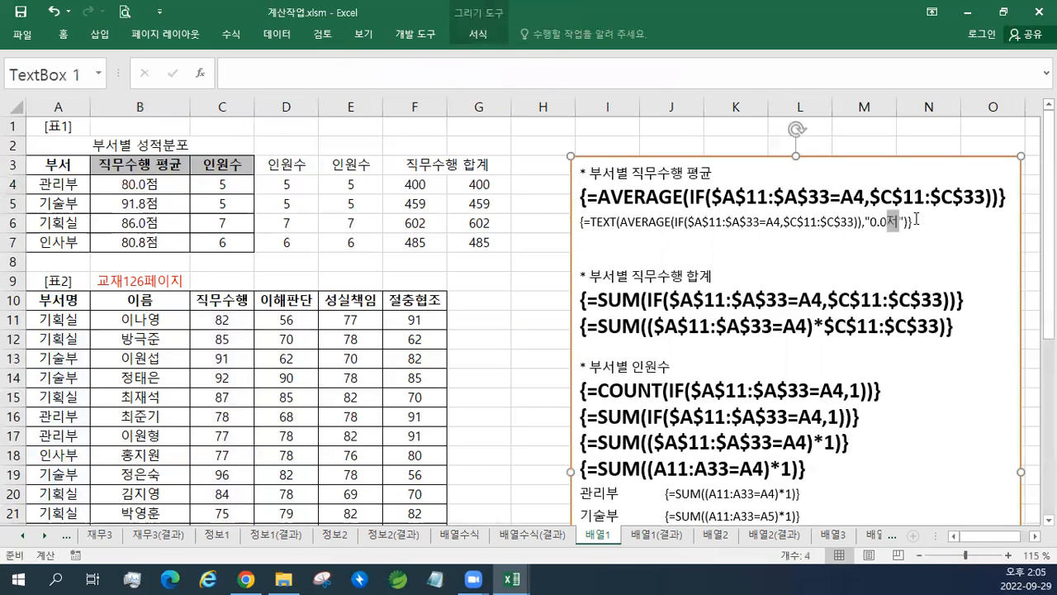
left_click_drag(916, 219, 579, 222)
left_click(665, 177)
left_click(665, 176)
left_click(665, 176)
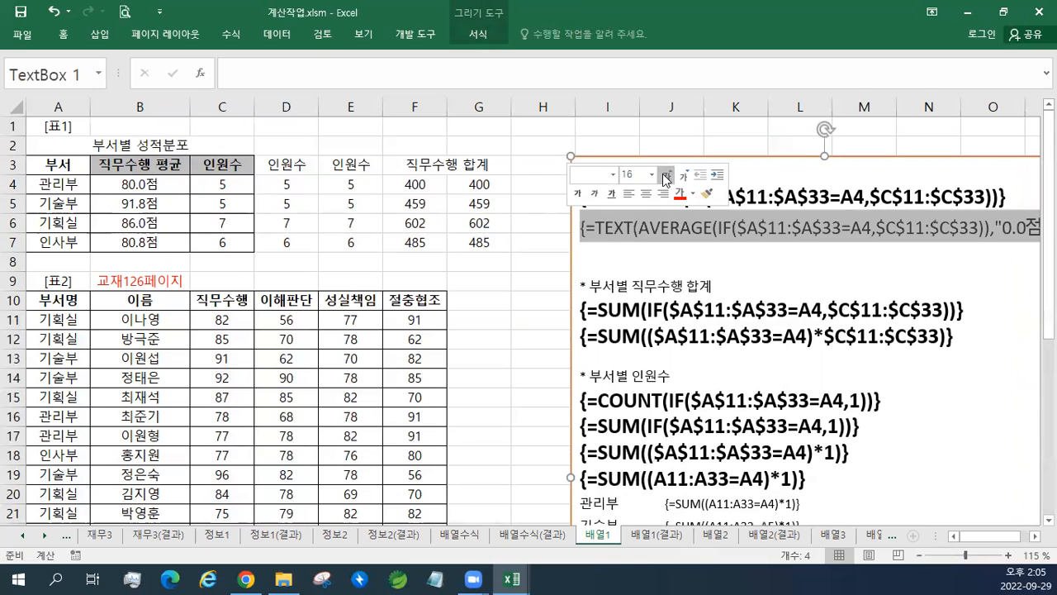
left_click(666, 179)
- Move the notes text box down over the tables so it fits on screen, and review the array formulas in B4, C4 and D4
left_click_drag(689, 156, 474, 210)
left_click(152, 180)
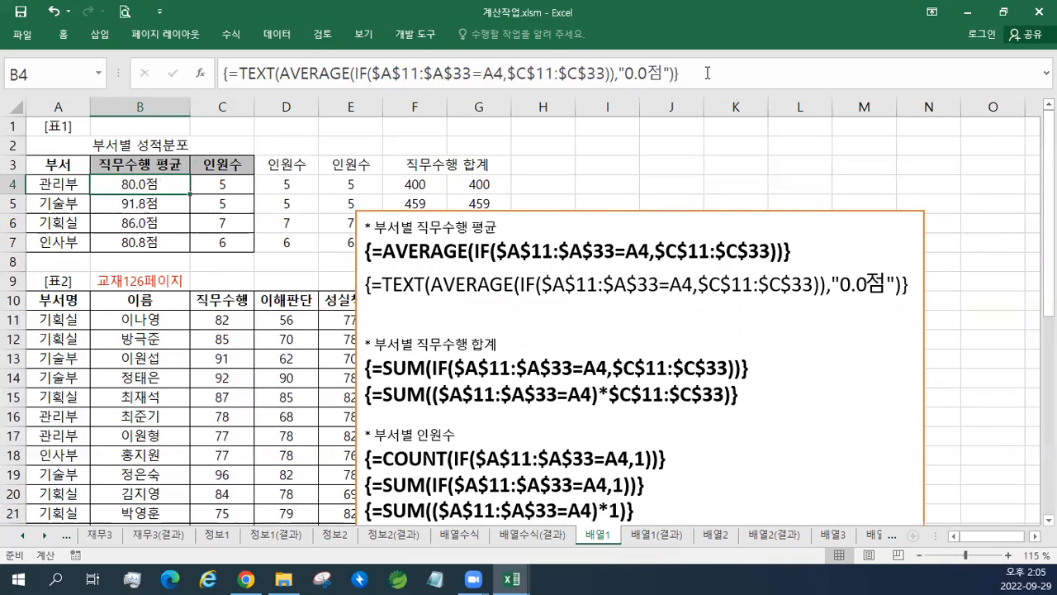
left_click(229, 189)
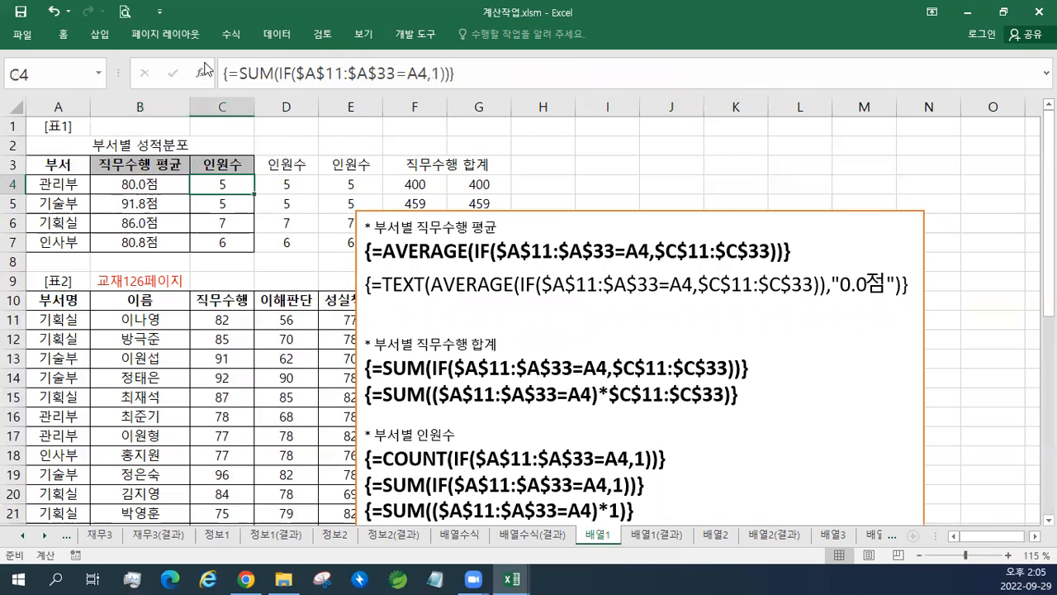
left_click(272, 190)
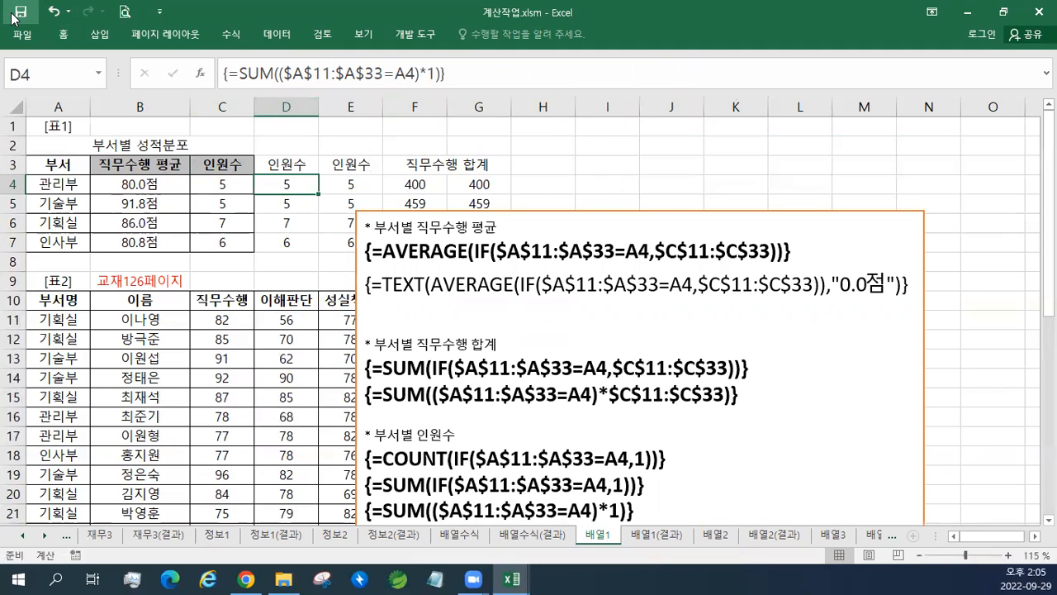
- Enter the textbook reference 교재129페이지 in cell D1 of the 배열2 sheet
left_click(717, 535)
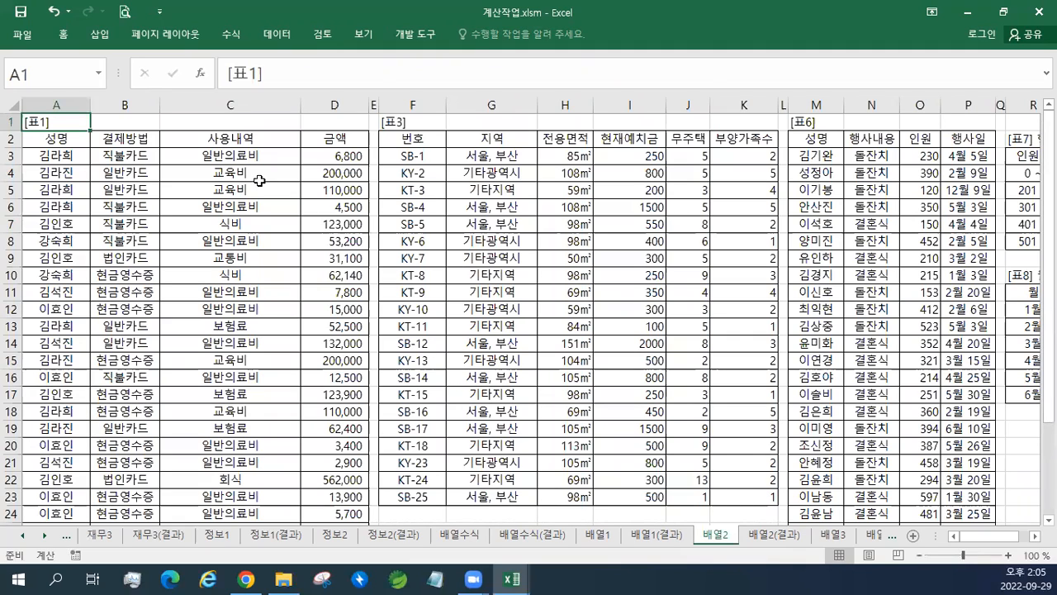
left_click(304, 122)
type("교재12")
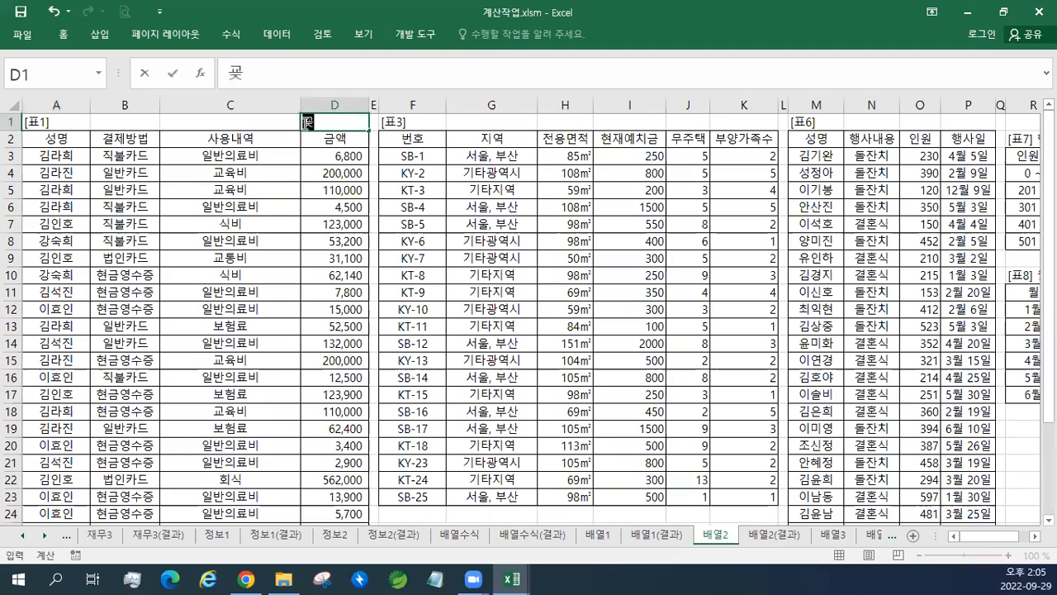
type("9페이지")
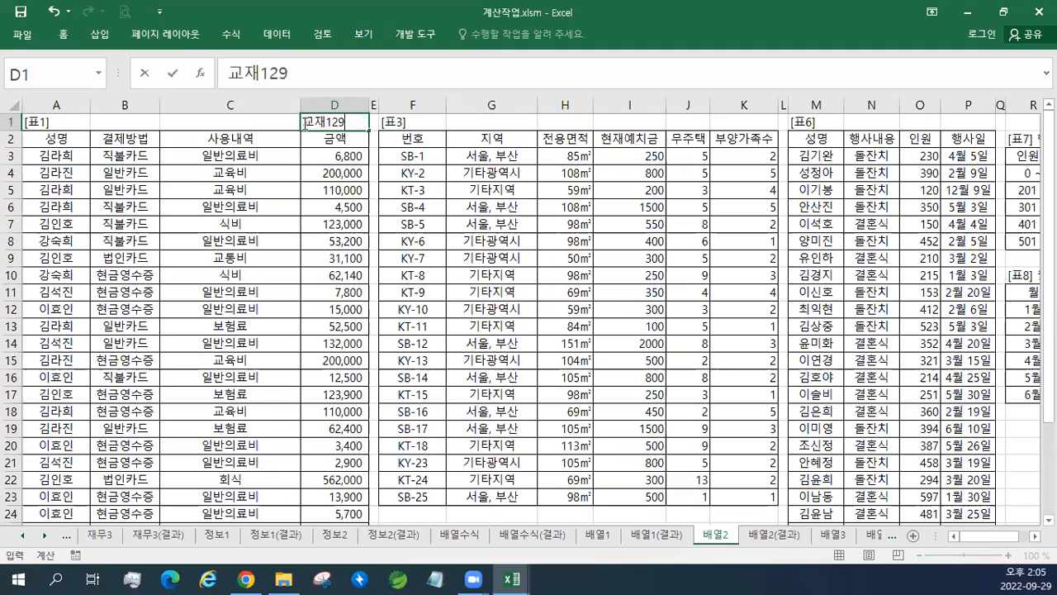
key("Return")
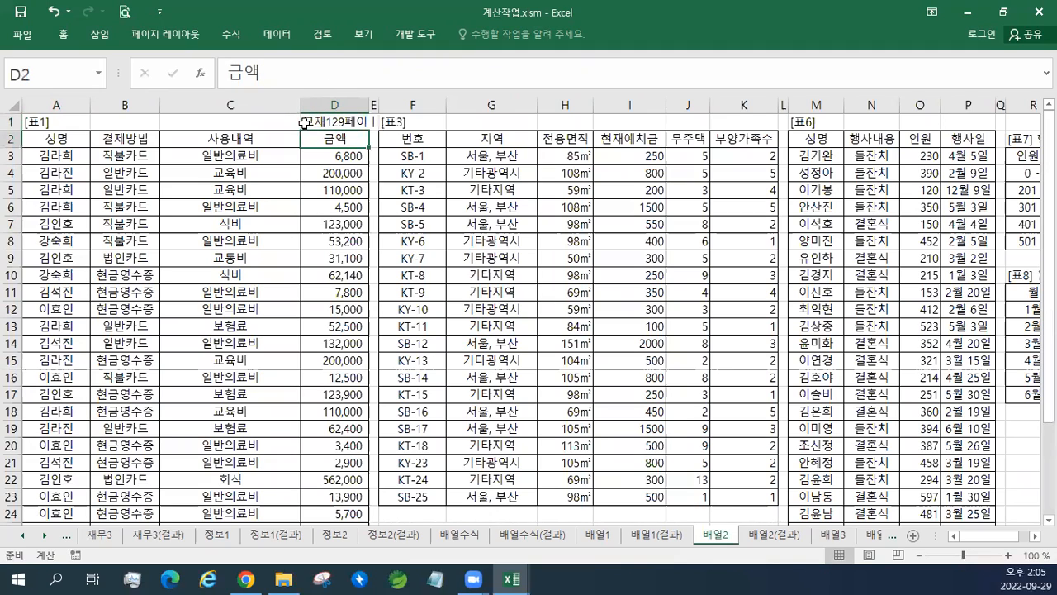
key("Up")
key("F2")
key("BackSpace")
key("BackSpace")
type("지")
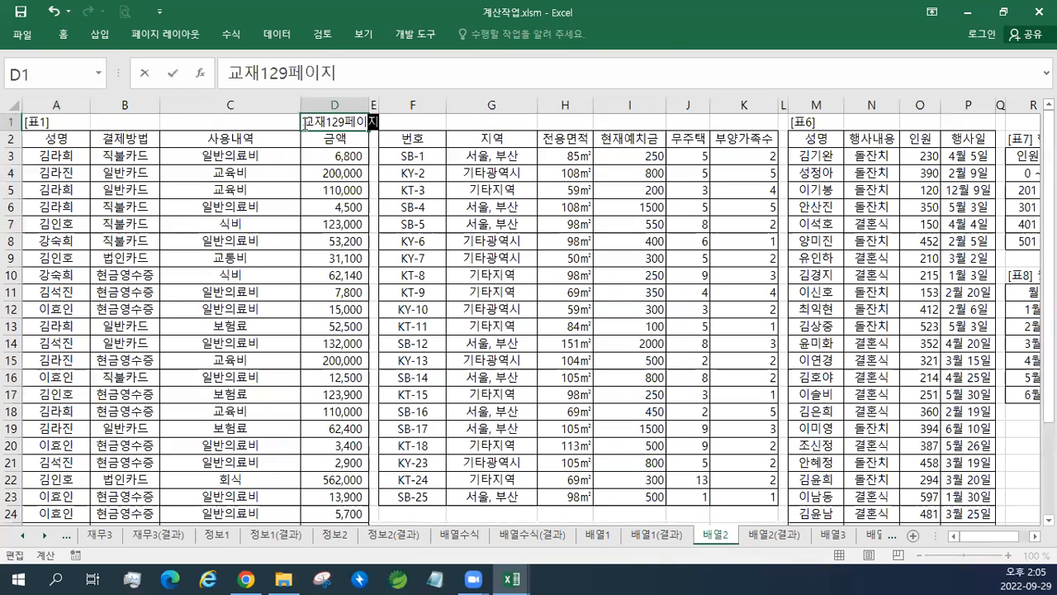
key("Return")
- Color the textbook reference in D1 red
left_click(304, 123)
right_click(305, 123)
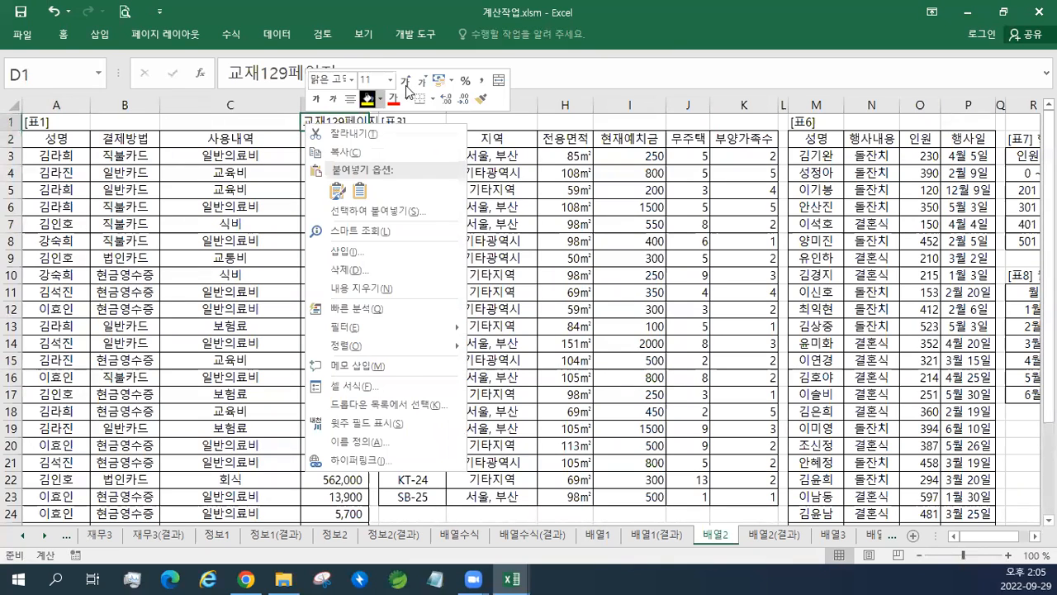
left_click(394, 98)
left_click(477, 170)
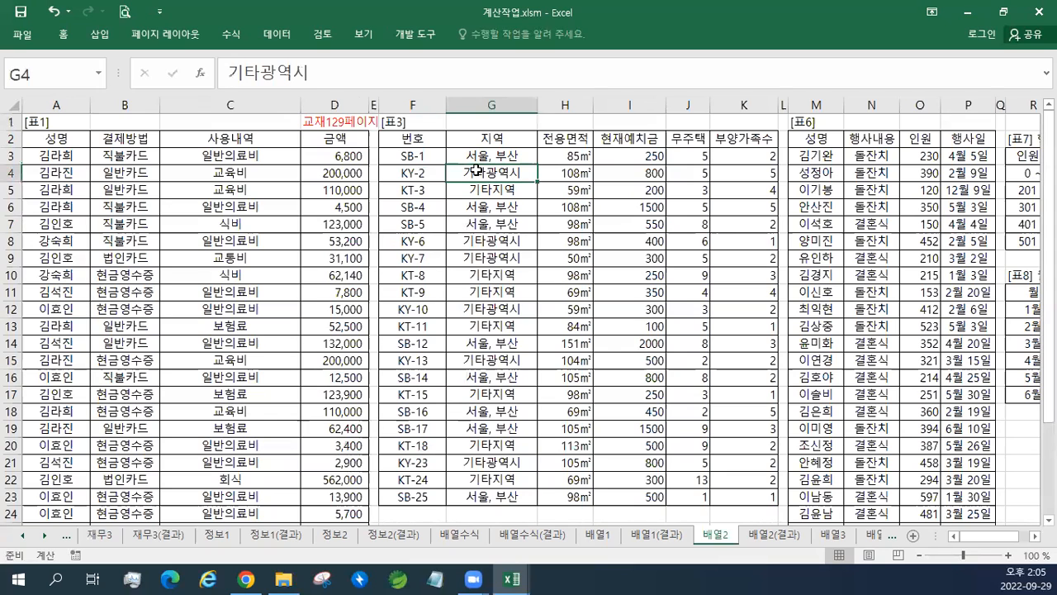
- Try to paste the copied content at cell C1 of the 배열2 sheet
left_click(232, 121)
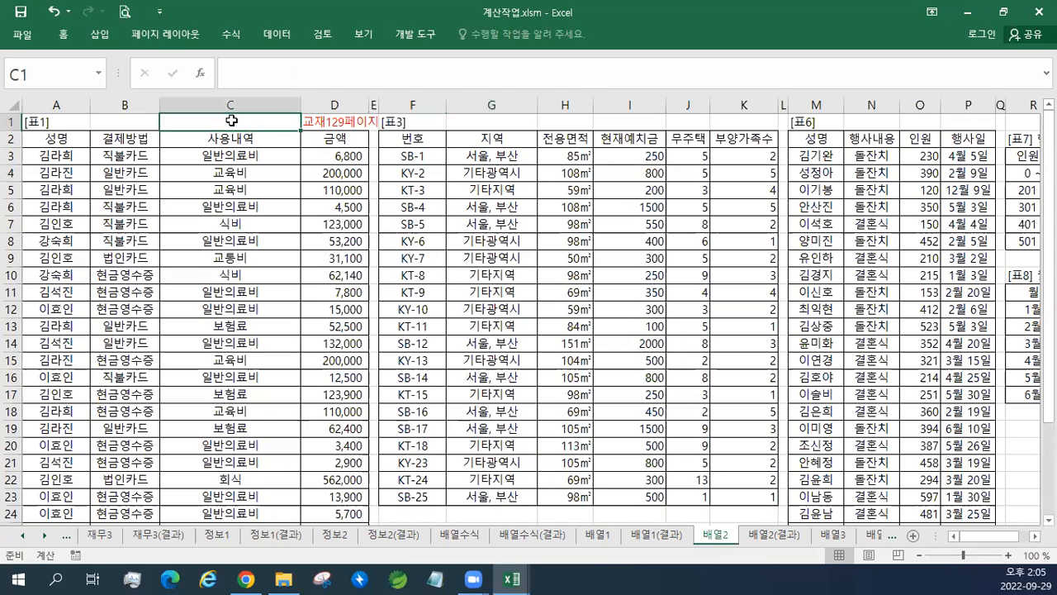
scroll(232, 120, "up", 1, "ctrl")
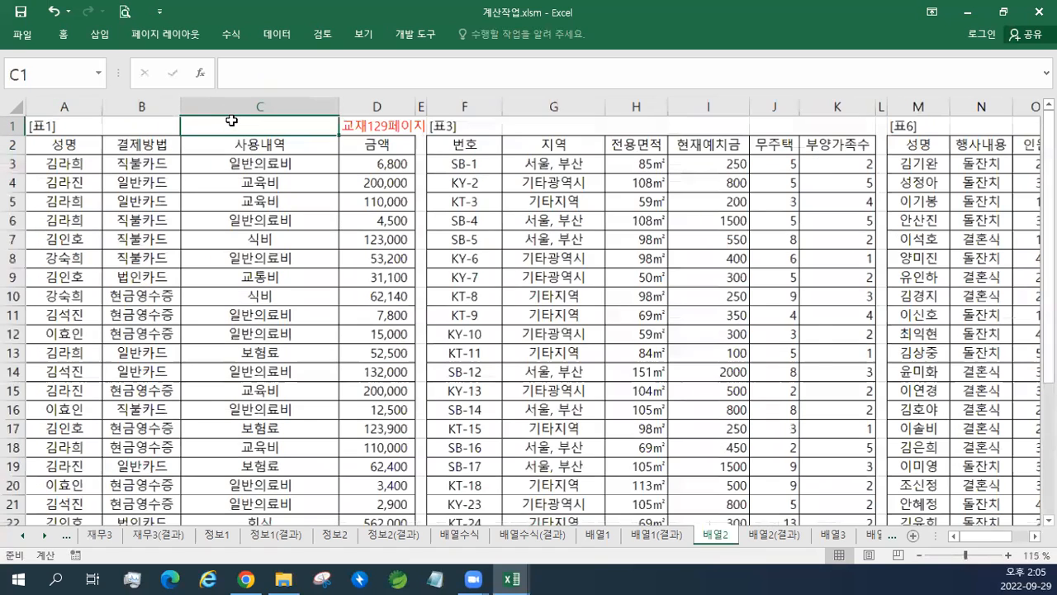
scroll(229, 118, "up", 1, "ctrl")
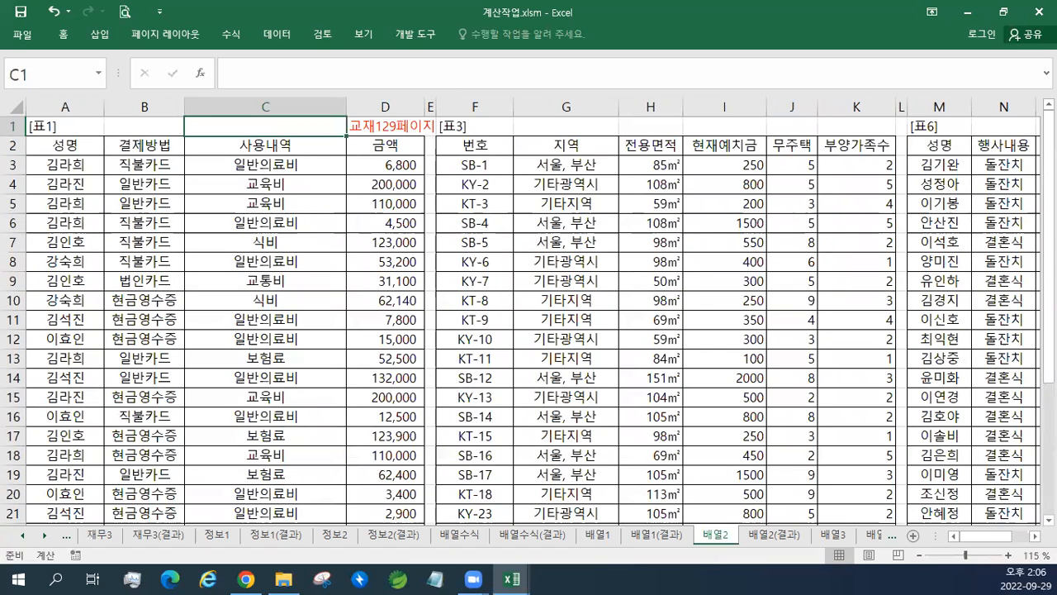
key("ctrl+v")
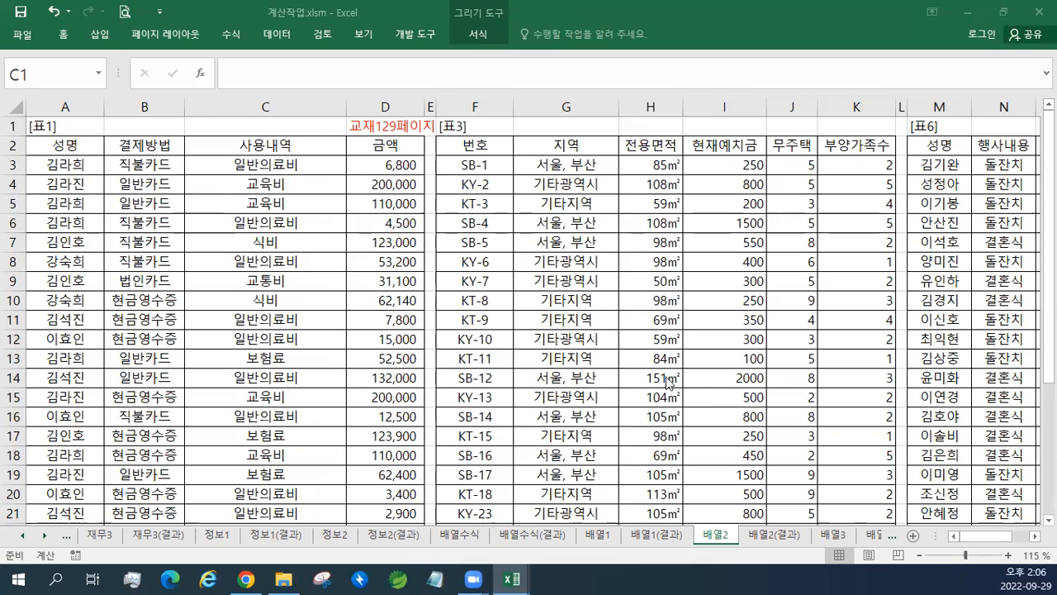
- Start inserting an object in the empty area beside 표7 and 표8 on the 배열2 sheet
left_click(1035, 536)
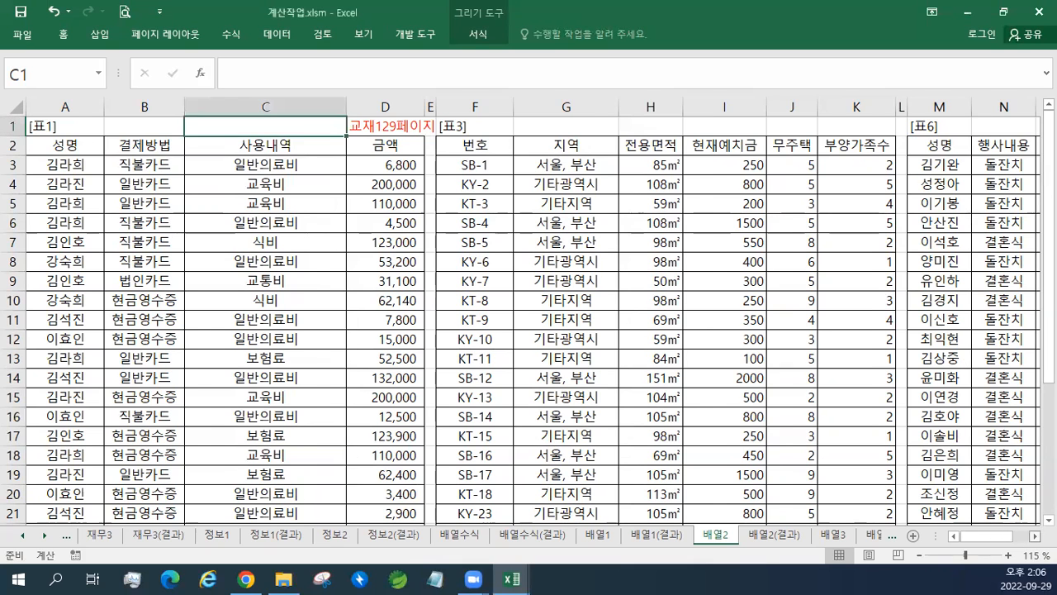
scroll(533, 321, "right", 2)
scroll(533, 321, "right", 6)
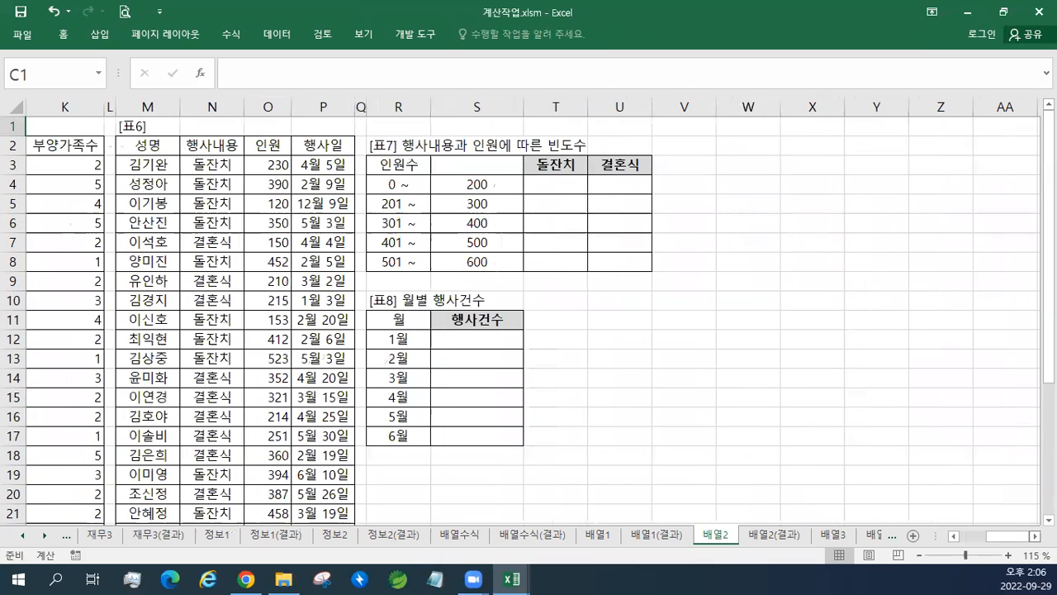
scroll(533, 320, "right", 1)
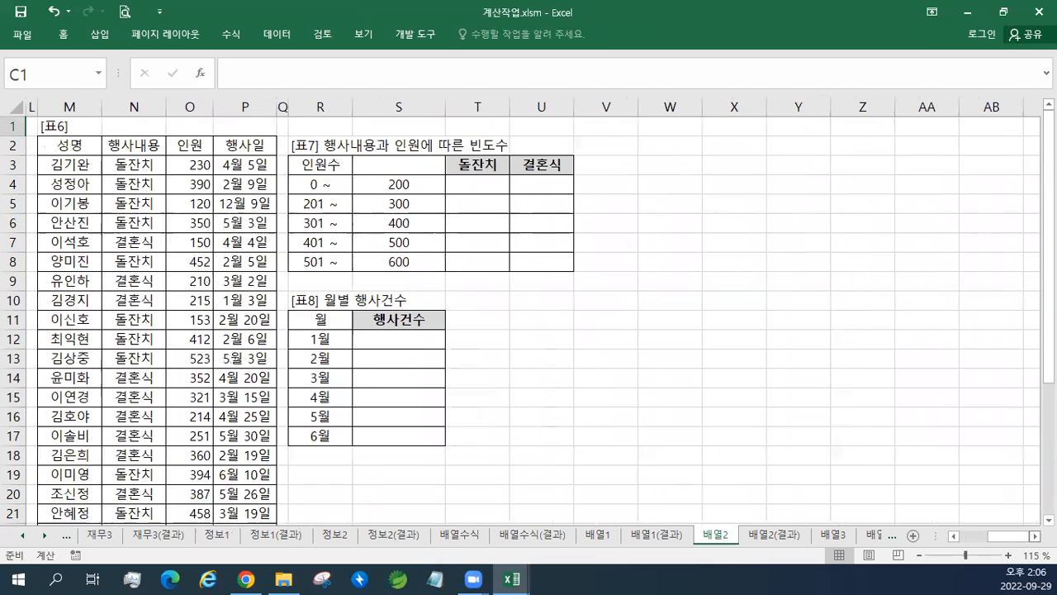
left_click(230, 37)
left_click(99, 34)
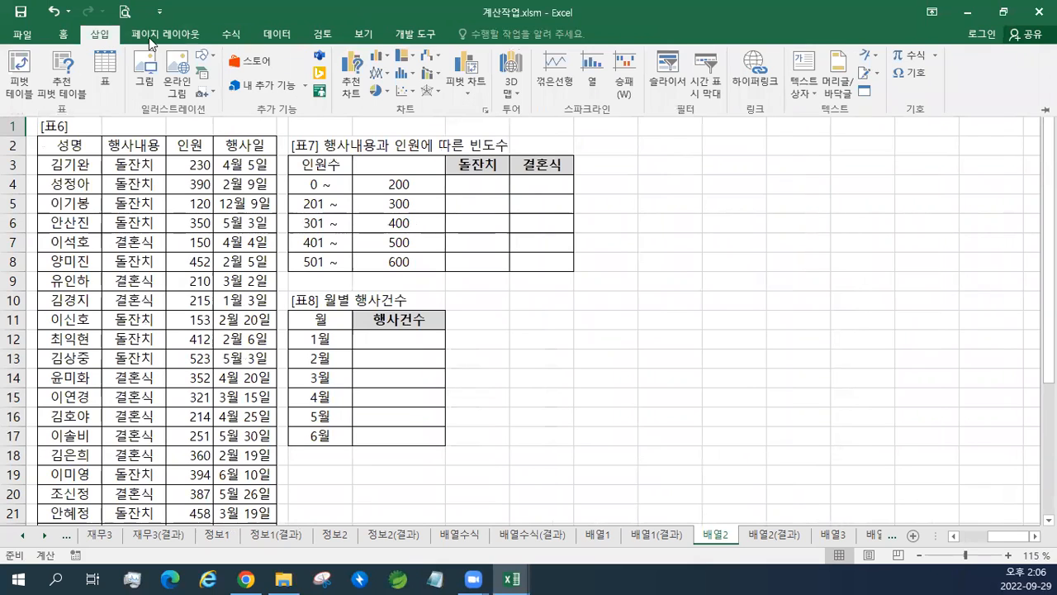
- Insert a text box beside 표7 holding the 문제6 표8 monthly event-count notes and formulas, and give it the orange outline style
left_click(805, 82)
left_click(598, 253)
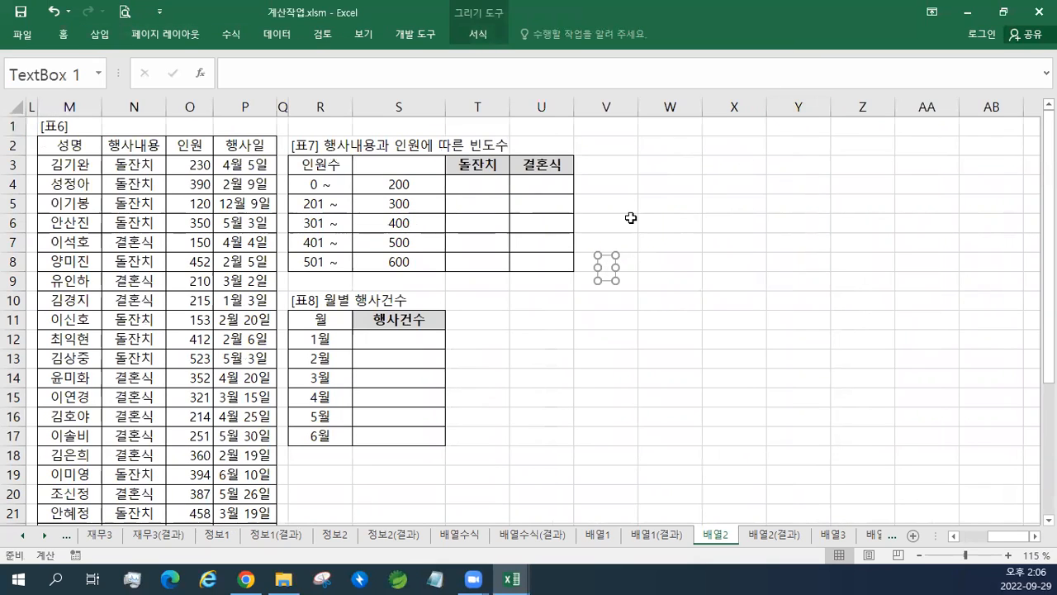
type("문제6.표8. 월별 행사건수 월별(조건1) >> 행사건수(개수) {=SUM(IF(MONTH($P$3:$P$31)=R12,1))} {=REPT(\"♥\",SUM(IF(MONTH($P$3:$P$31)=R12,1)))}")
left_click(482, 37)
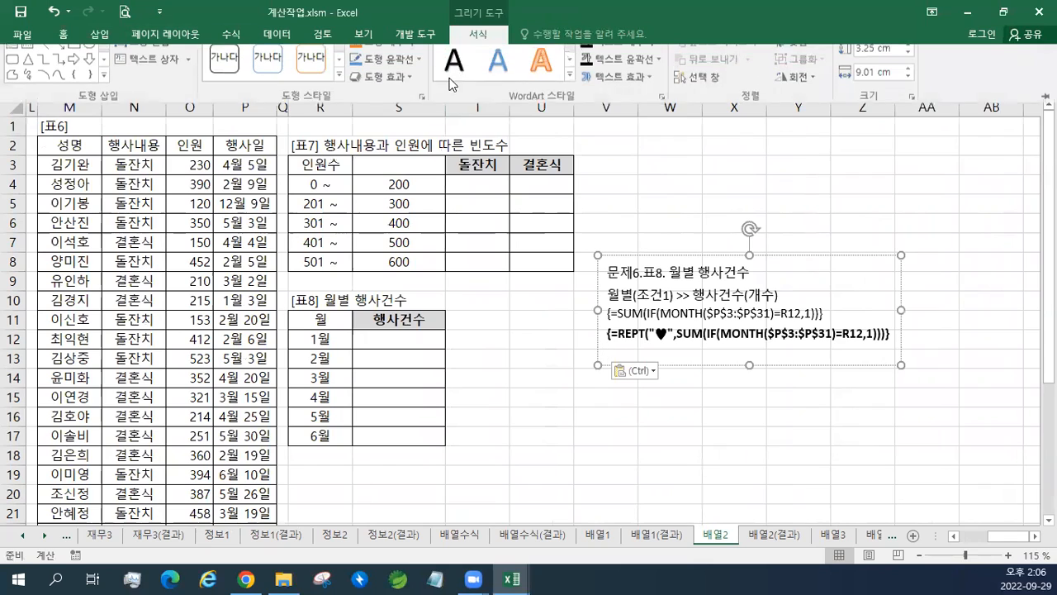
left_click(299, 76)
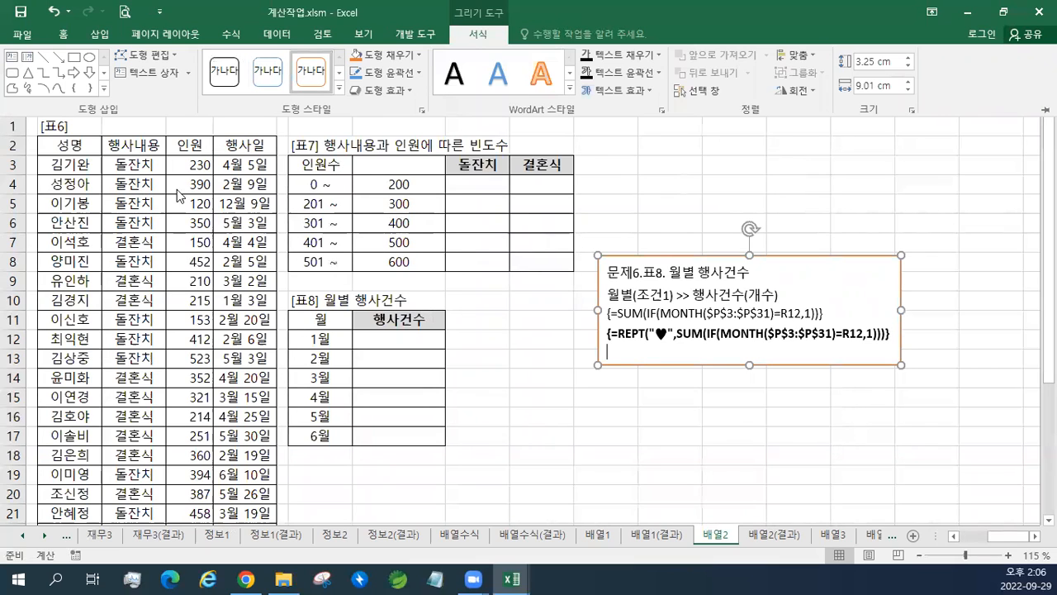
left_click(235, 169)
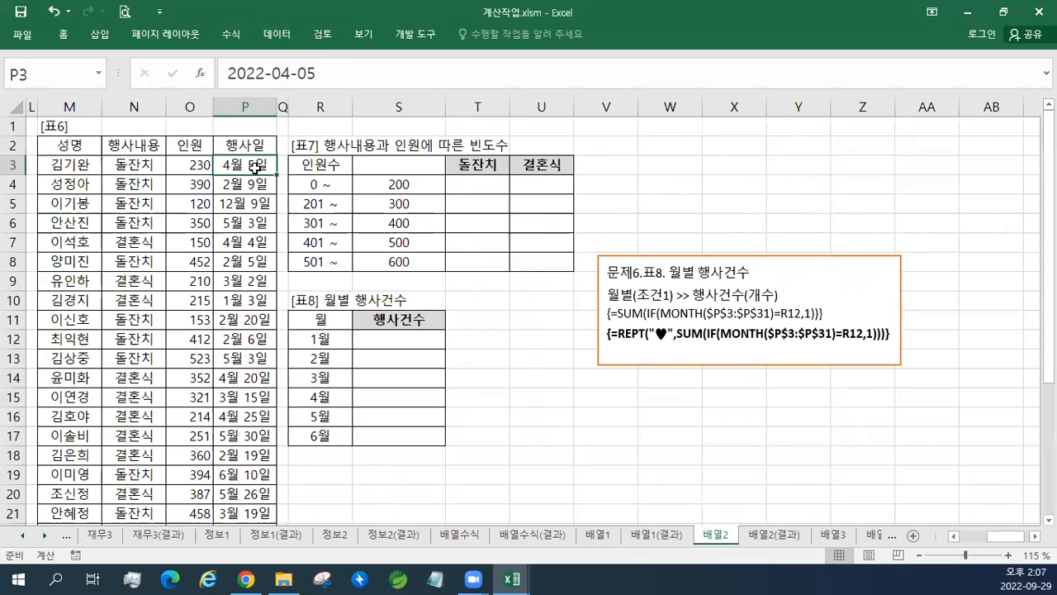
left_click(339, 344)
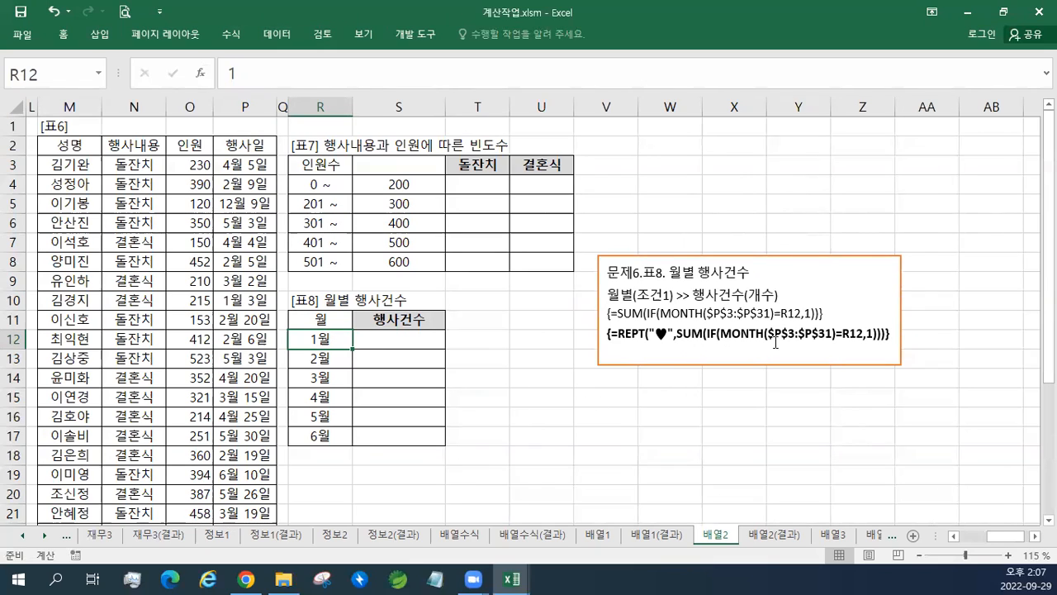
- Enlarge the note's SUM and REPT formula lines to 16 pt and move the text box next to 표8
left_click(882, 331)
type(")")
left_click_drag(889, 331, 607, 331)
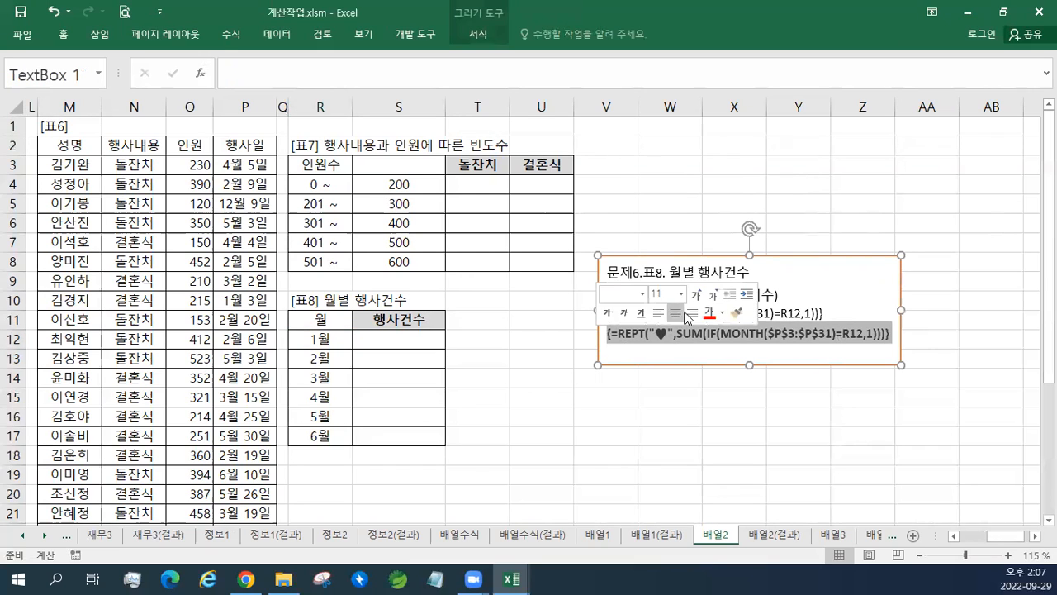
left_click_drag(892, 333, 608, 317)
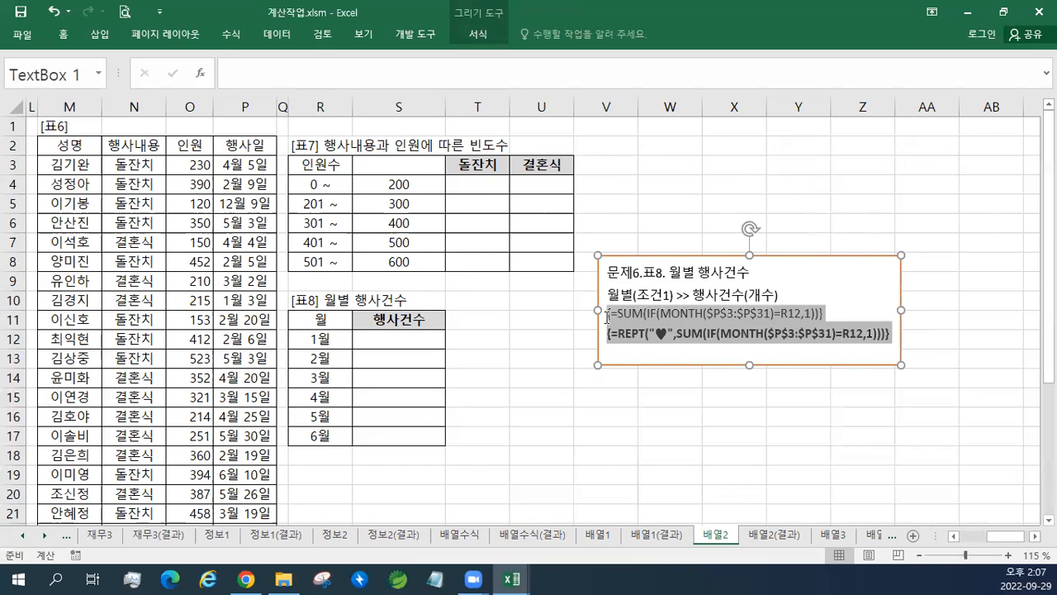
left_click(704, 274)
left_click(704, 274)
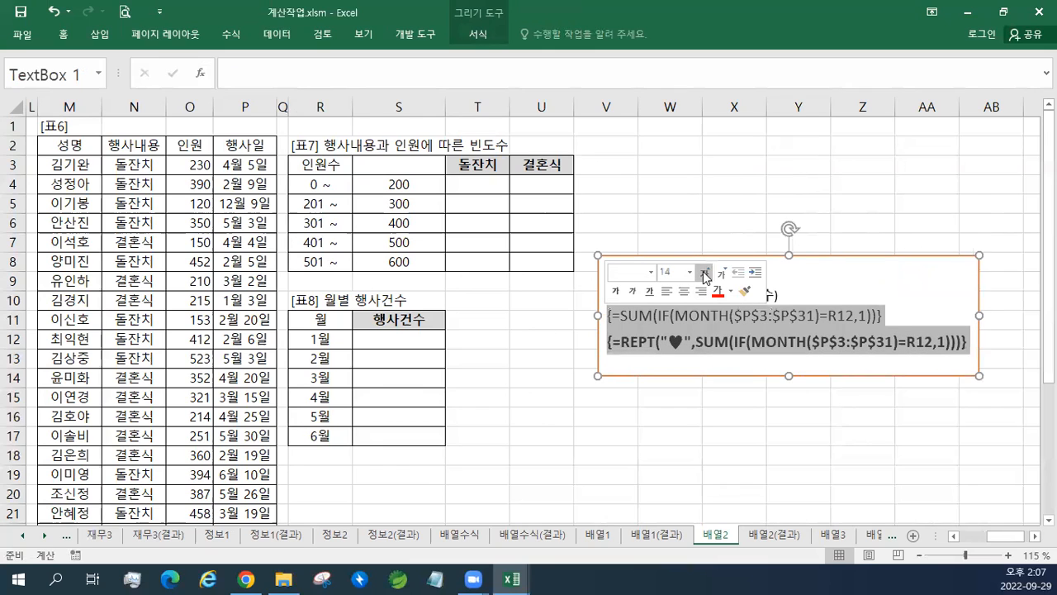
left_click(704, 273)
left_click(705, 276)
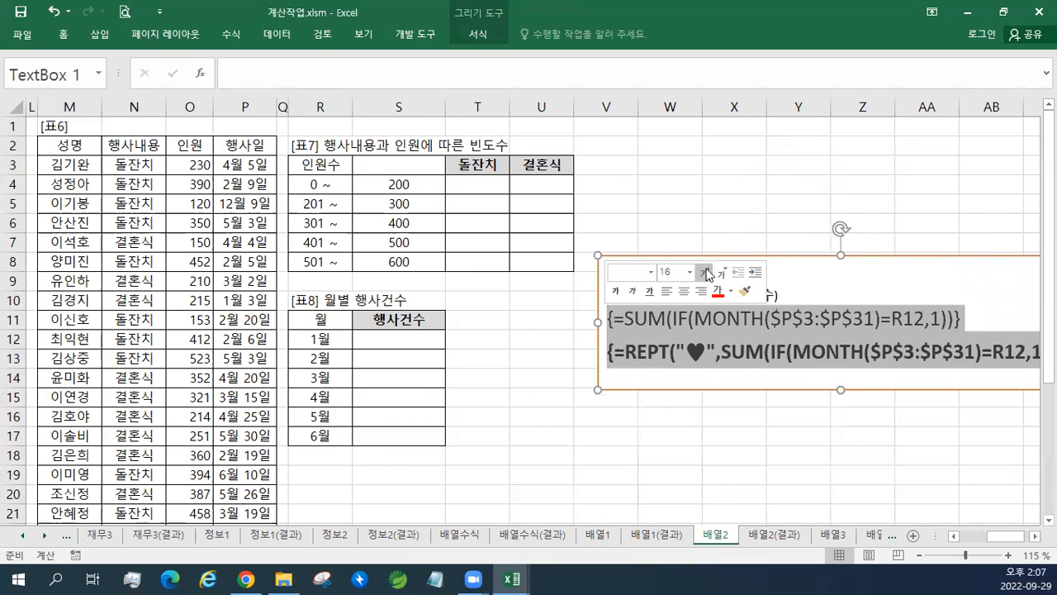
left_click_drag(738, 255, 632, 318)
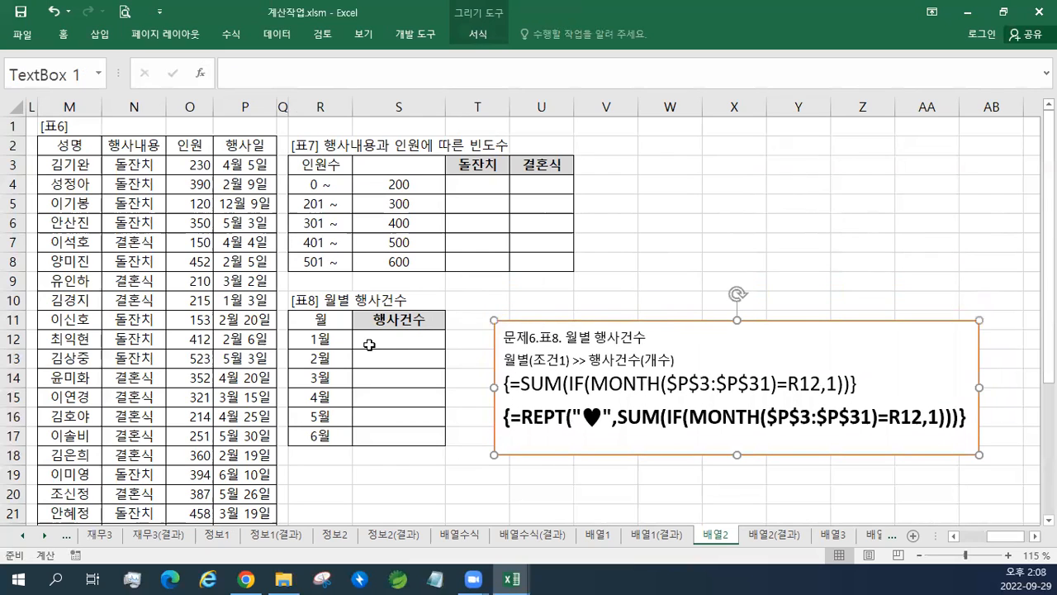
- Examine how the 행사일 dates from P3 relate to the month criterion in R12 and the result cell S12
left_click(371, 342)
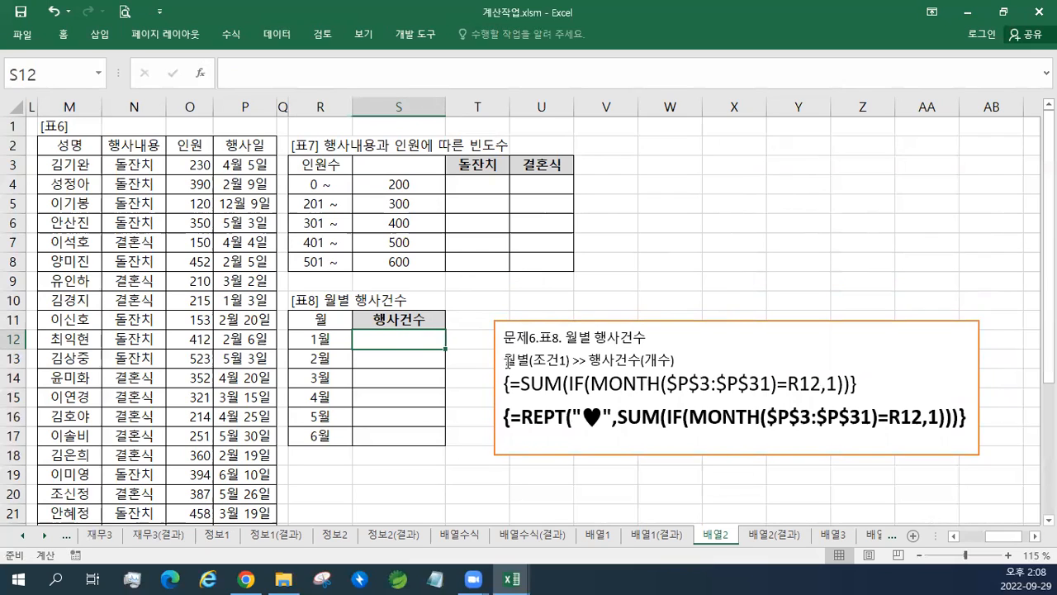
left_click(508, 359)
left_click_drag(519, 359, 524, 362)
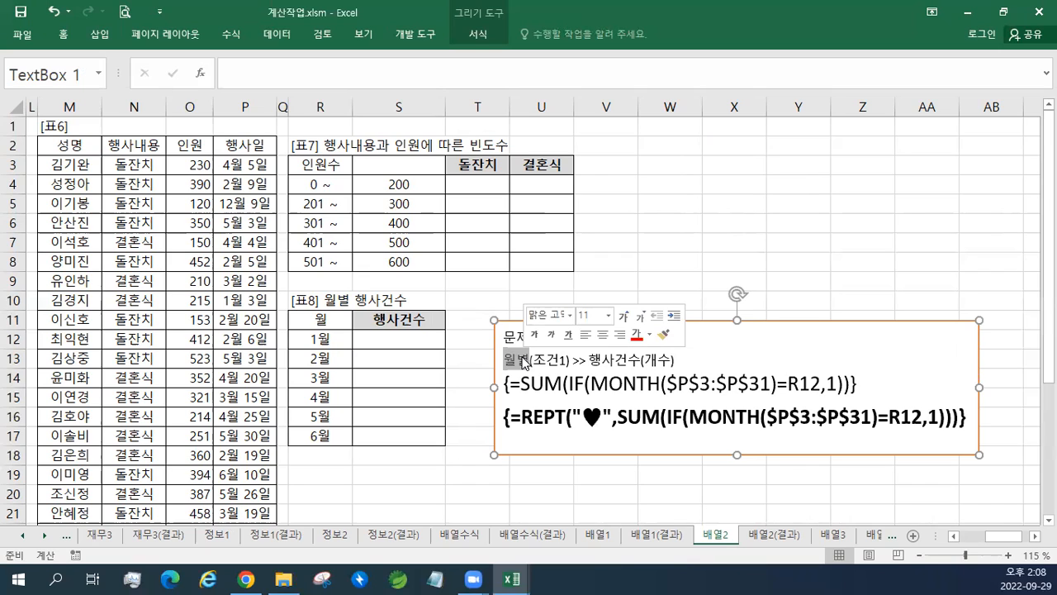
left_click(385, 342)
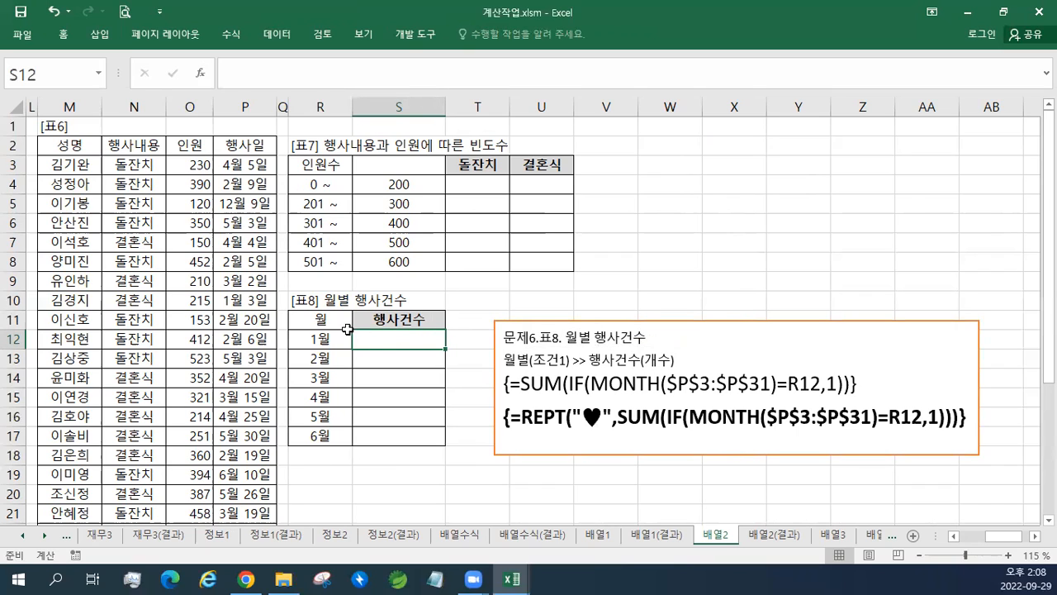
left_click(246, 171)
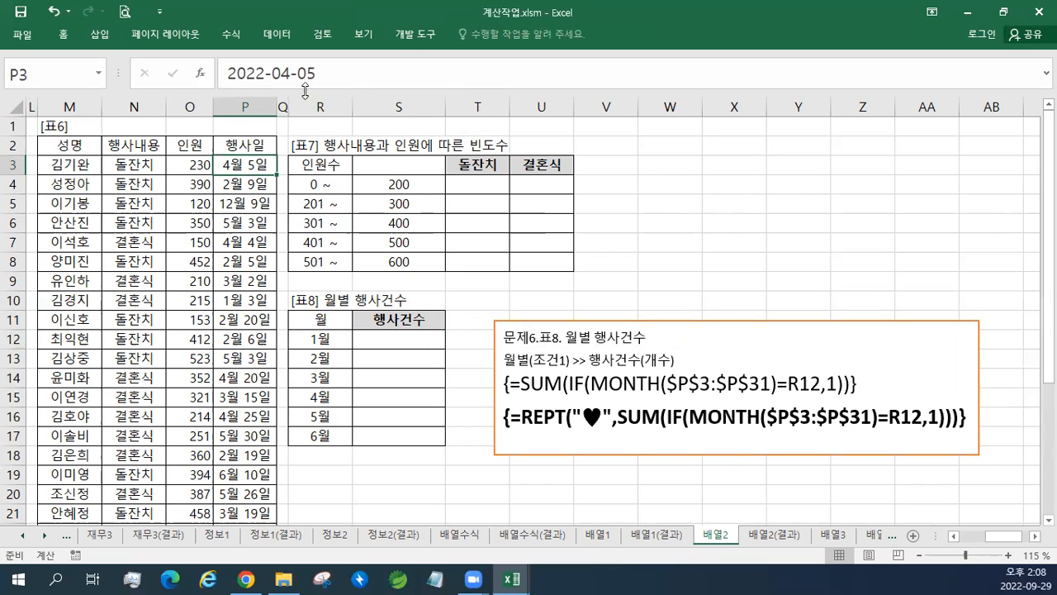
left_click(336, 337)
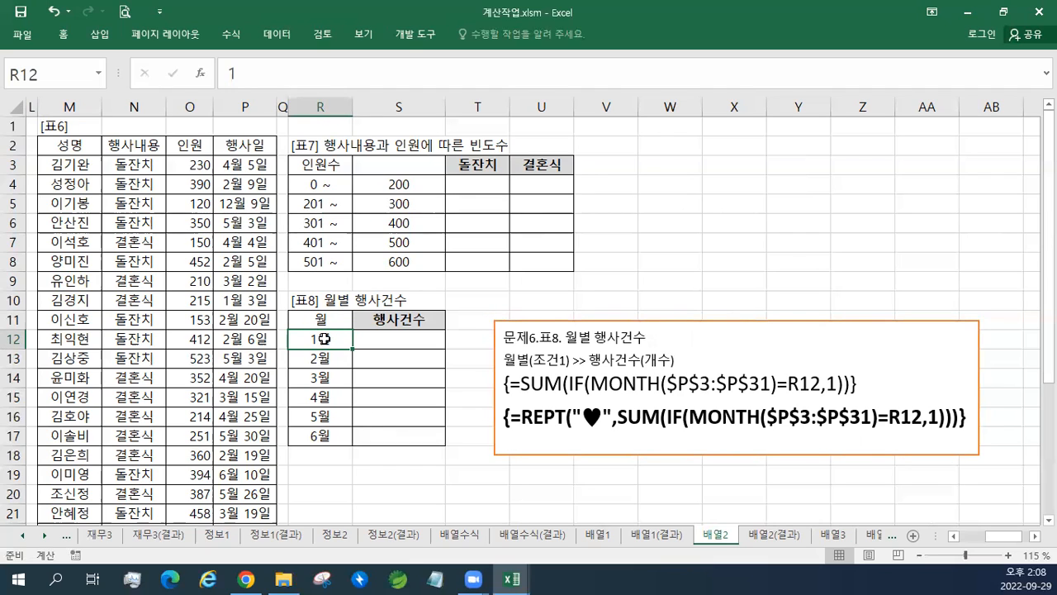
left_click(244, 161)
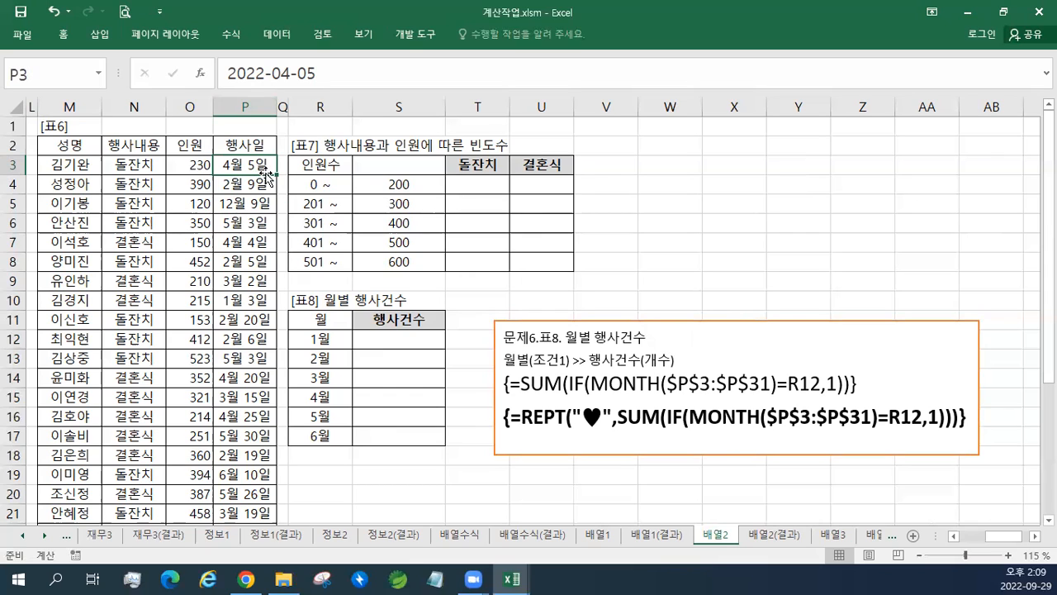
left_click(323, 339)
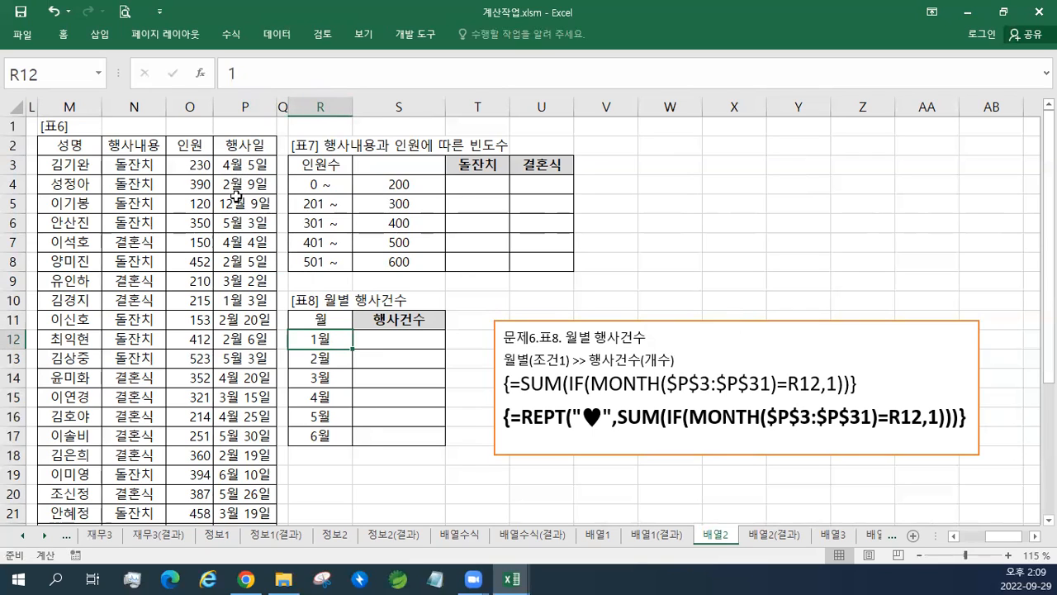
mouse_move(404, 339)
left_mouse_down()
mouse_move(407, 362)
mouse_move(413, 340)
left_mouse_up()
left_click(537, 361)
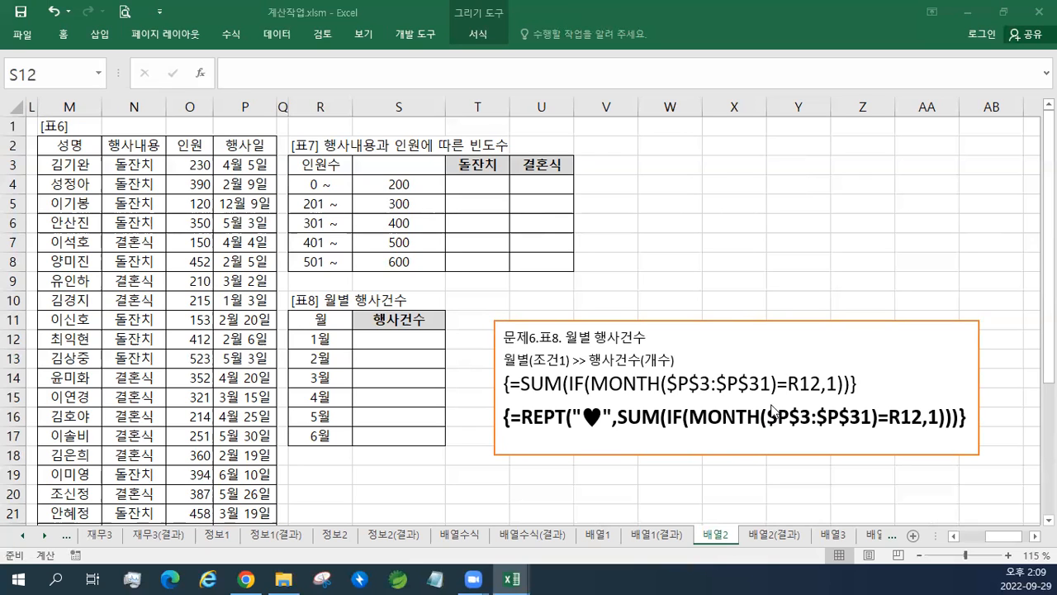
key("Escape")
- On sheet 배열1, add "수식형태반복표시>>자동채우기>>1번사용>>상대/절대" under the "부서별 직무수행 합계" heading in the note
left_click(607, 540)
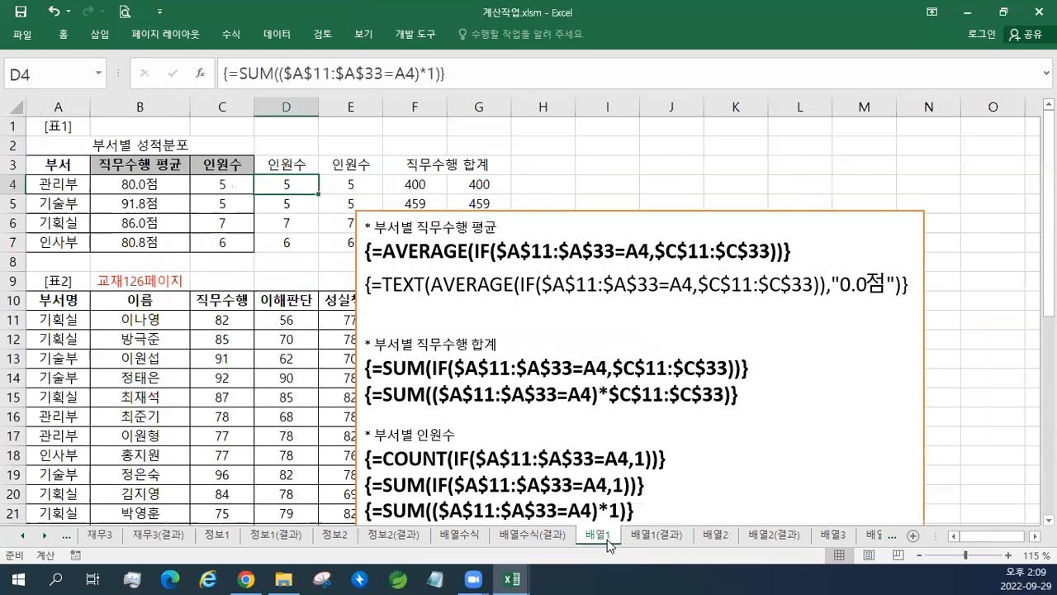
scroll(512, 363, "down", 2)
scroll(512, 363, "down", 1)
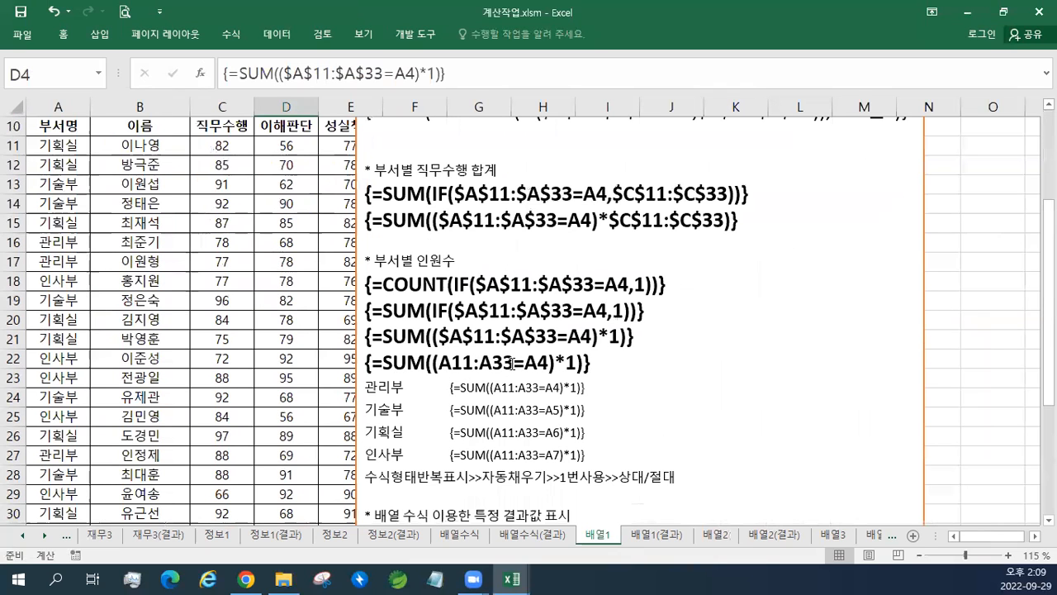
left_click(512, 168)
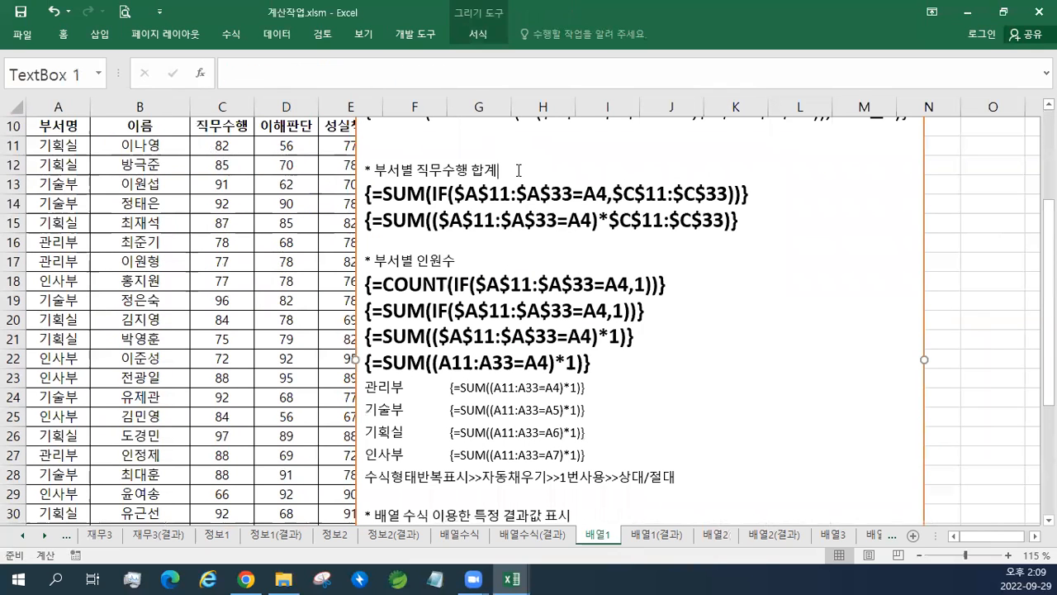
type("수식형태반복표시>>자동채우기>>1번사용>>상대/절대")
key("Delete")
- Add "수식형태반복표시>>자동채우기>>1번사용>>상대/절대" under the "부서별 직무수행 평균" heading as well and save the workbook
scroll(553, 177, "up", 3)
left_click(506, 227)
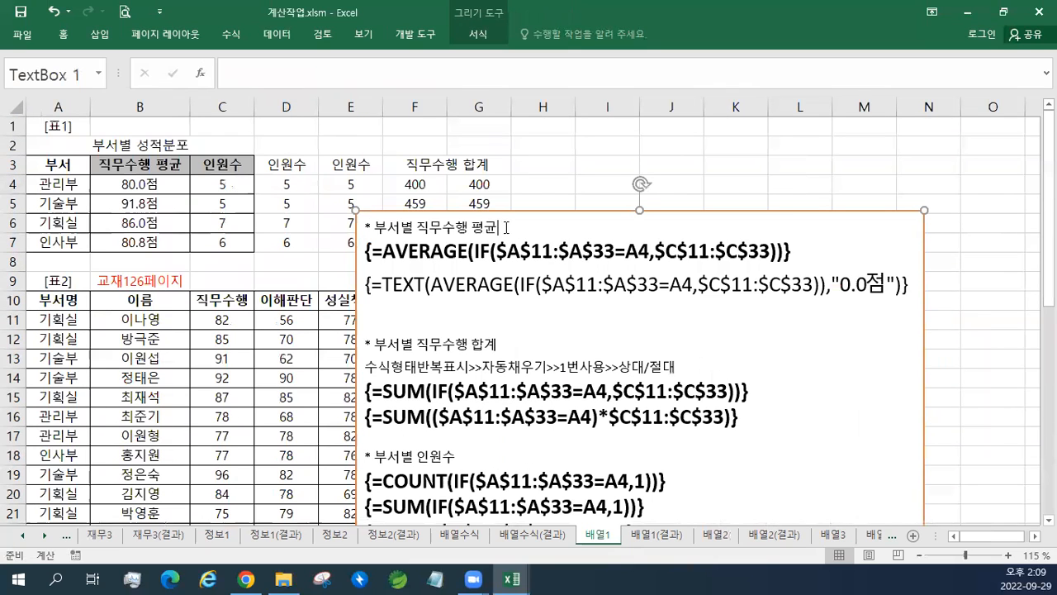
key("Return")
type("수식형태반복표시>>자동채우기>>1번사용>>상대/절대")
key("Delete")
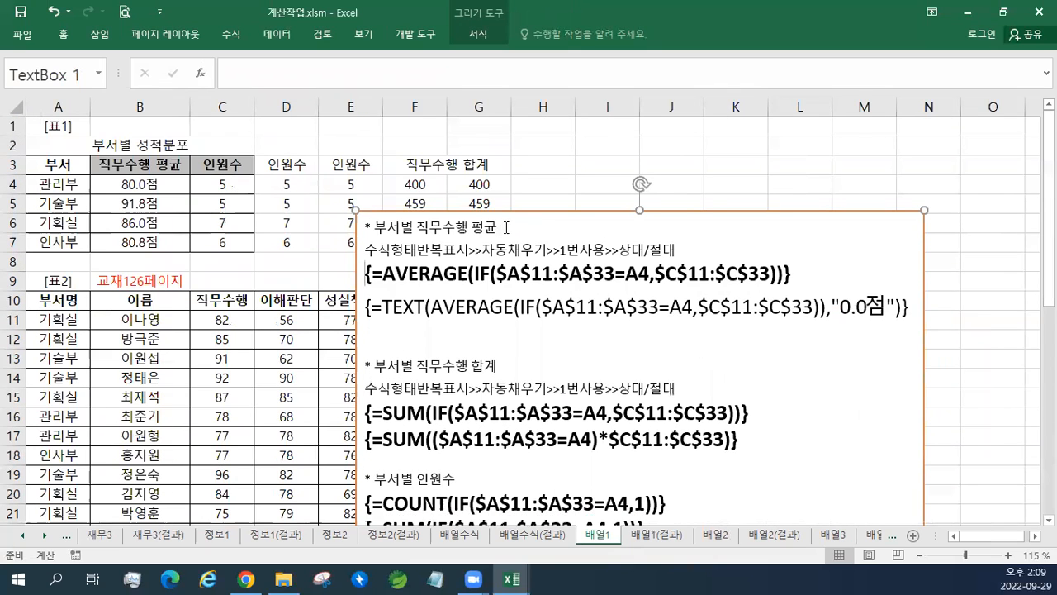
key("ctrl+s")
- On sheet 배열2, add "수식형태반복표시>>자동채우기>>1번사용>>상대/절대" below the "월별(조건1) >> 행사건수(개수)" line of the note
left_click(659, 535)
left_click(718, 535)
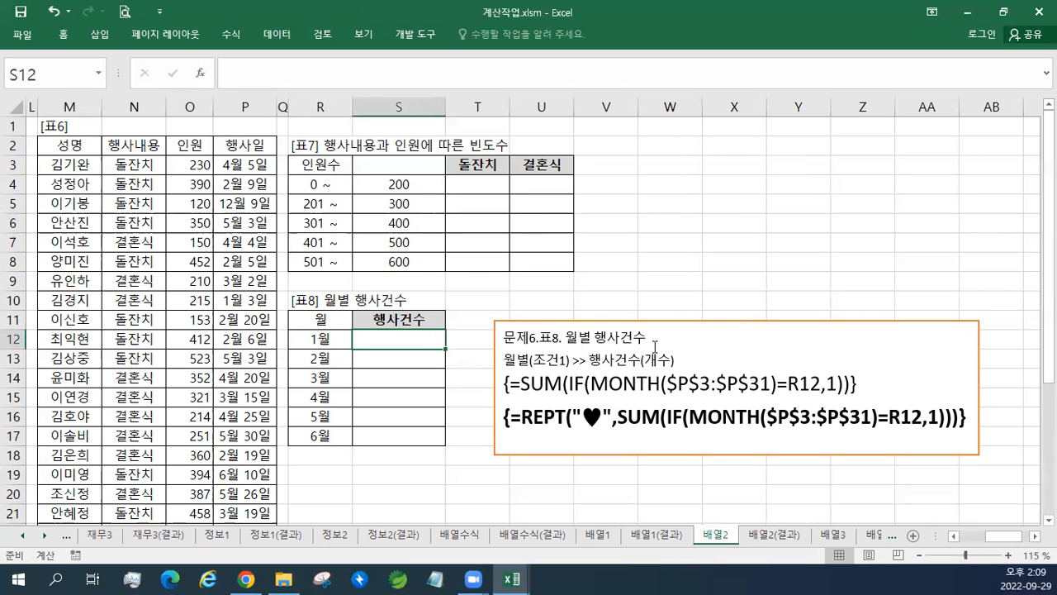
left_click(688, 361)
key("Return")
type("수식형태반복표시>>자동채우기>>1번사용>>상대/절대")
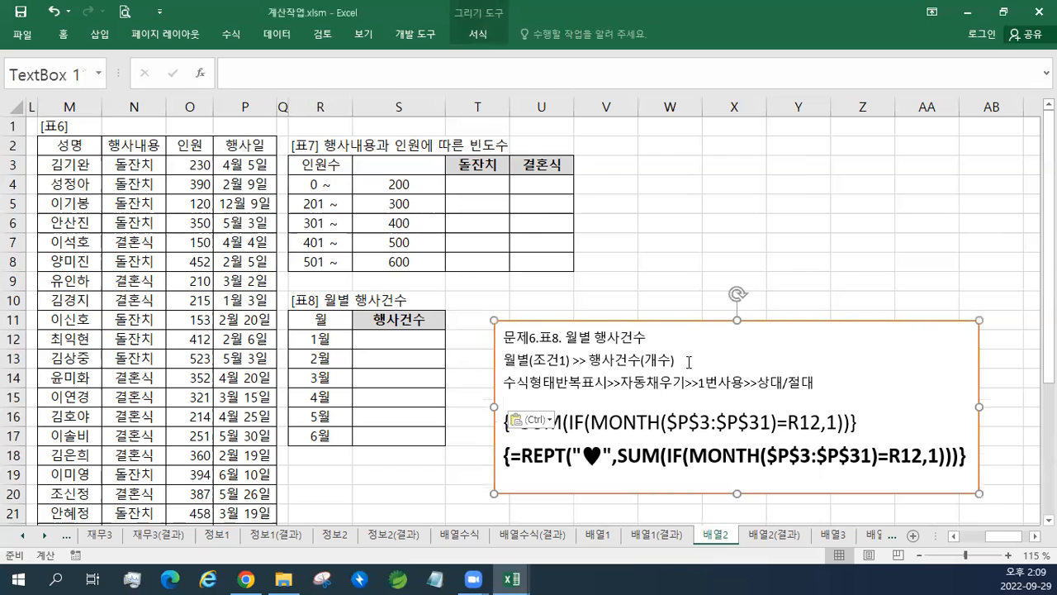
key("BackSpace")
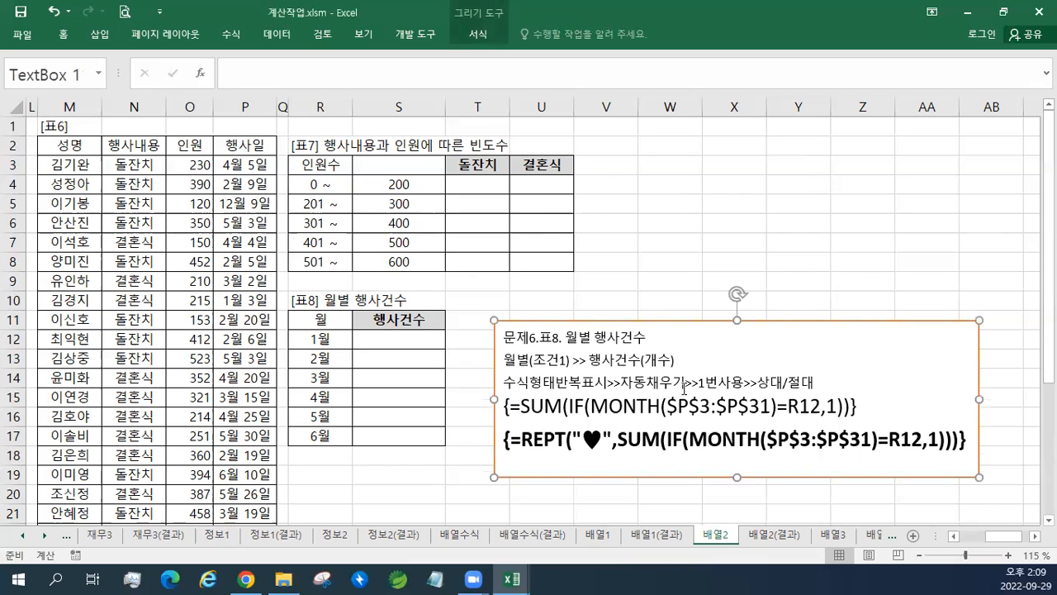
- Start a formula in S12 of 표8 that references the 행사일 range P3:P31
left_click(386, 341)
type("=")
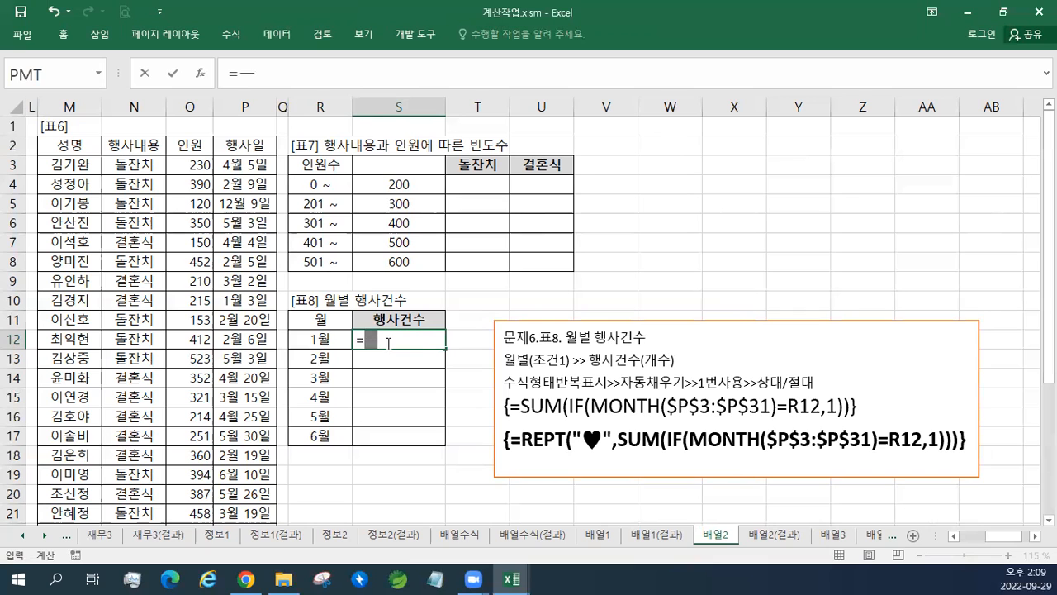
left_click_drag(248, 165, 225, 504)
scroll(372, 360, "up", 2)
scroll(372, 360, "up", 1)
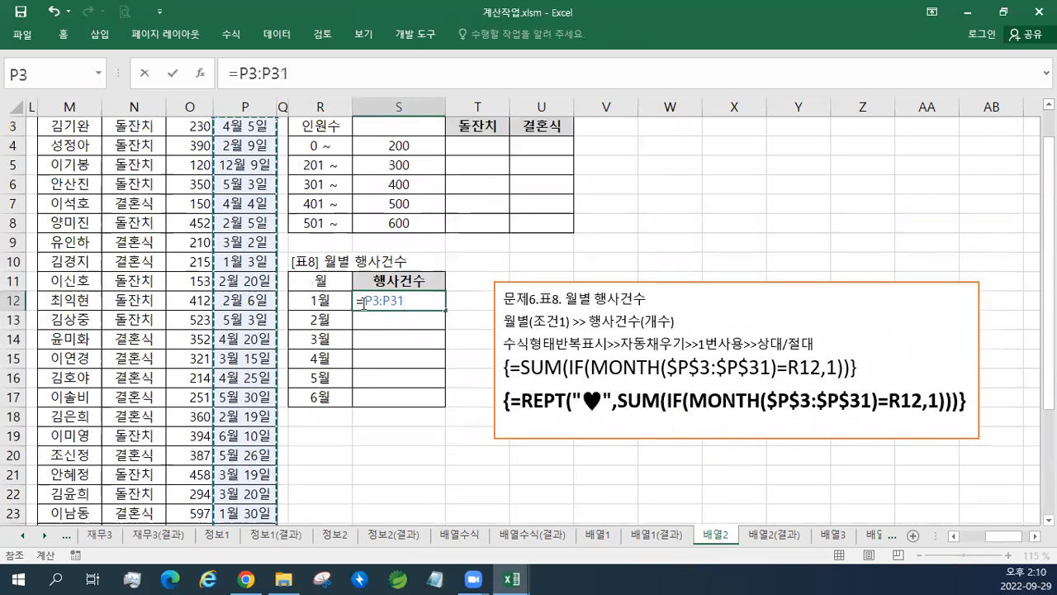
- Wrap the date range in the S12 formula in the MONTH function, giving =MONTH(P3:P31)
type("ㅡㅐ")
key("BackSpace")
key("BackSpace")
key("Hangul")
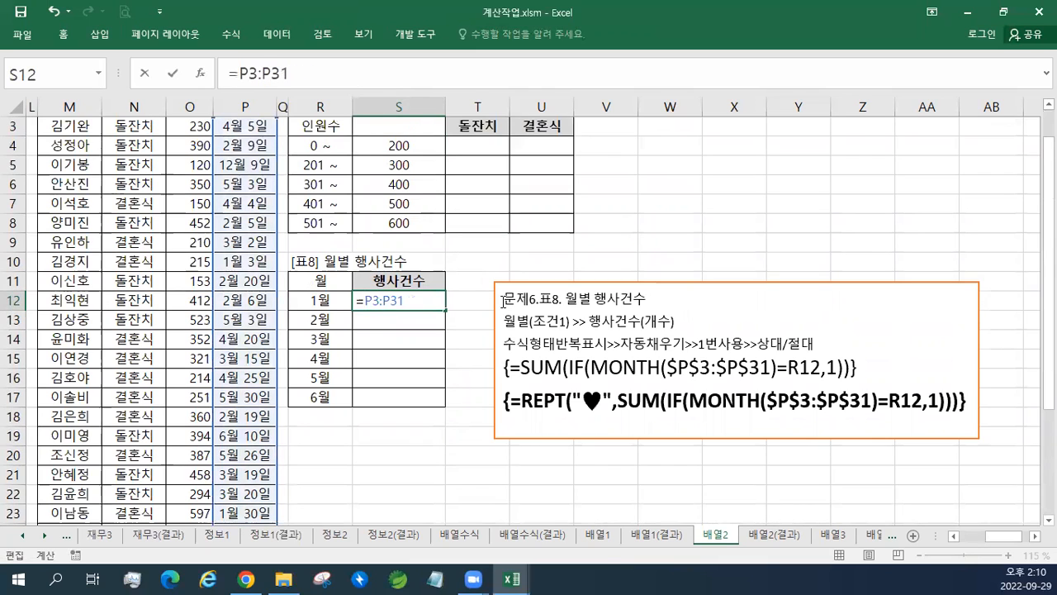
type("month")
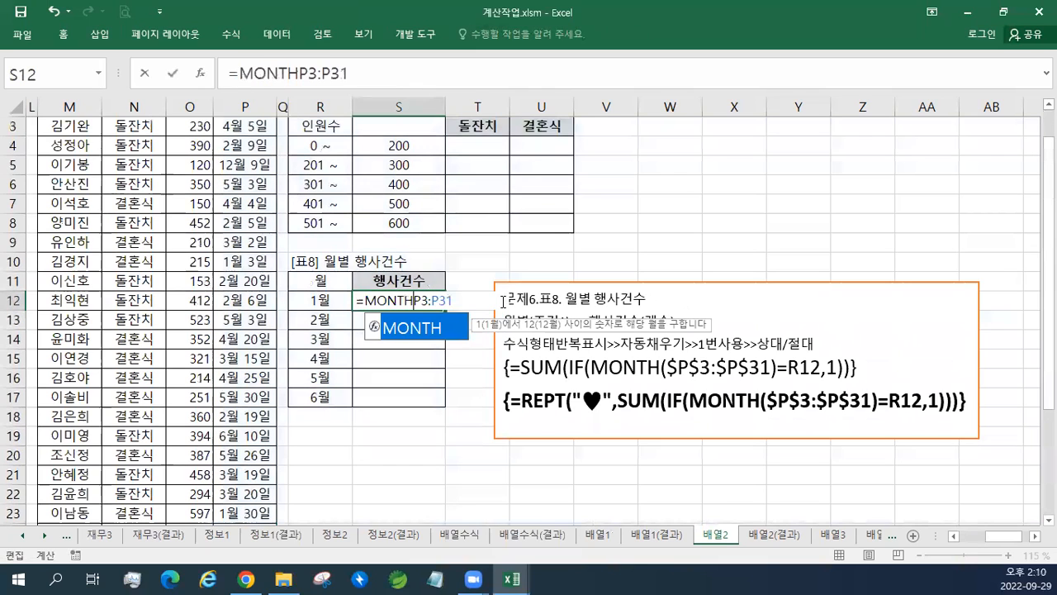
type("(")
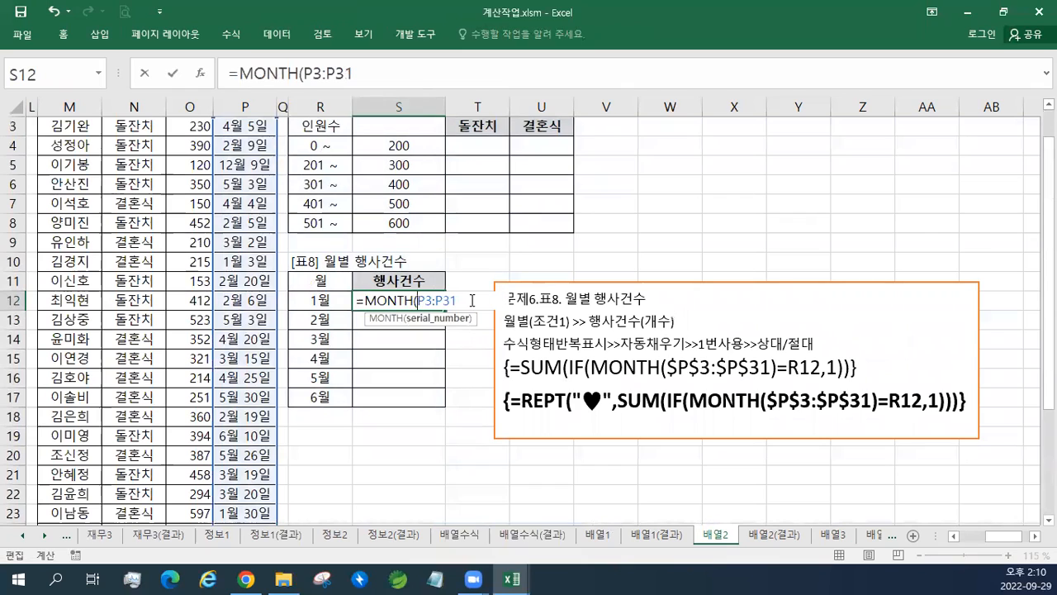
type(")")
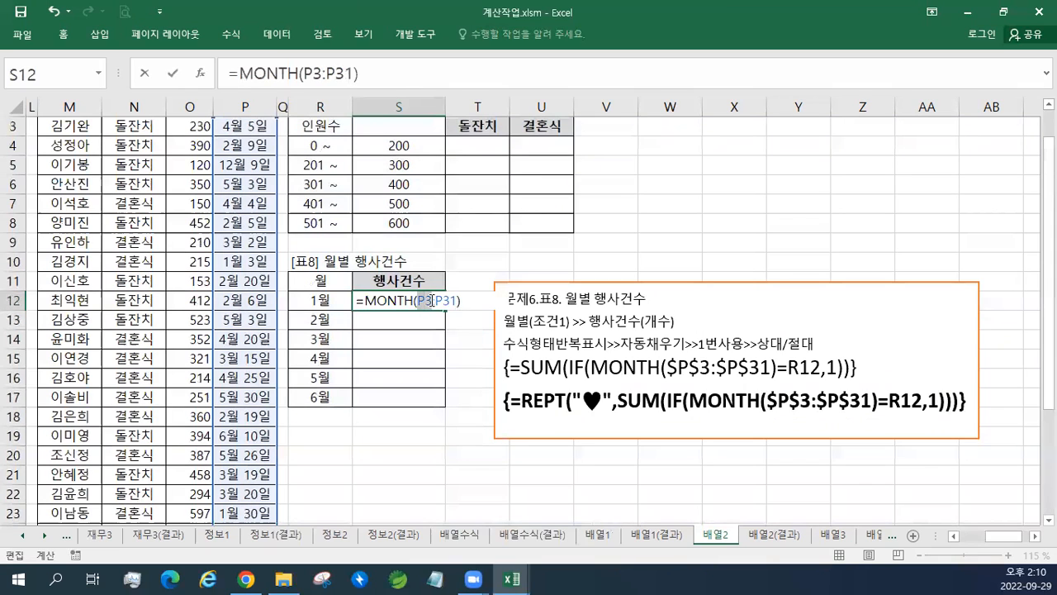
- Make the date range inside MONTH in the S12 formula absolute, giving =MONTH($P$3:$P$31)
left_click(429, 300)
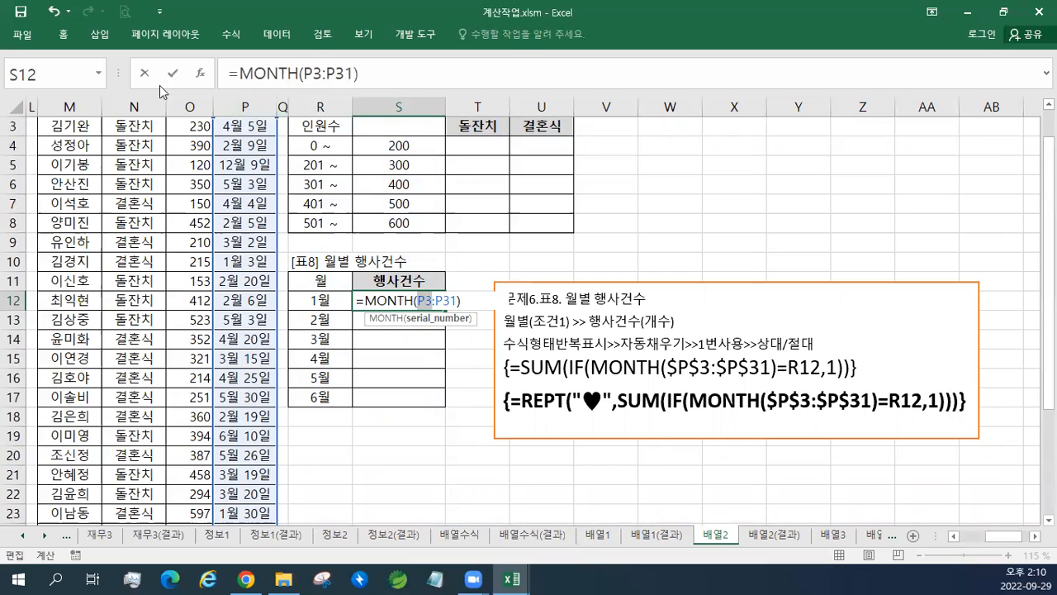
left_click(419, 299)
left_click_drag(419, 300, 459, 302)
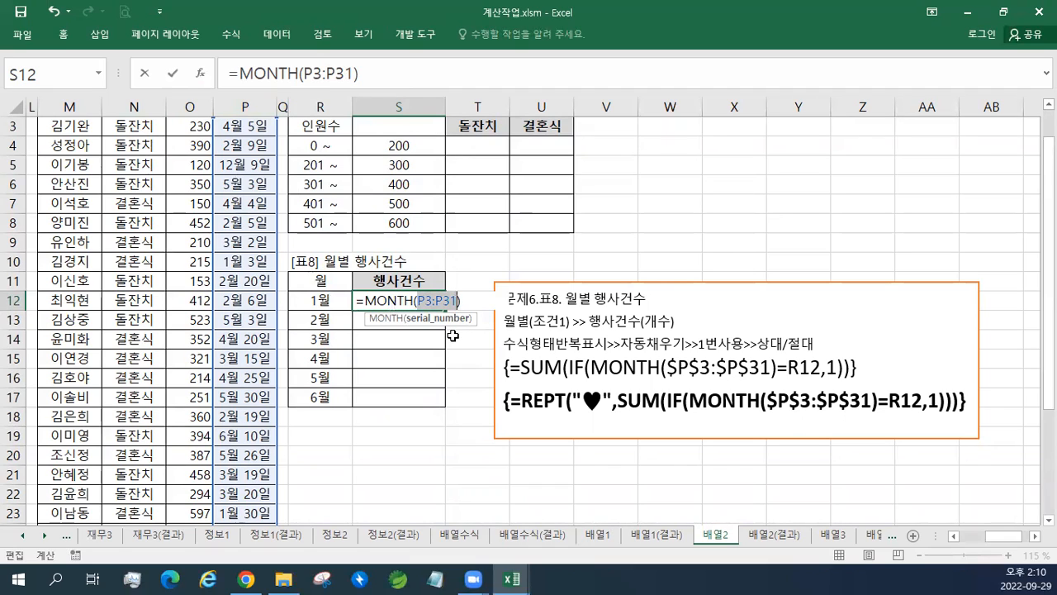
scroll(187, 325, "up", 1)
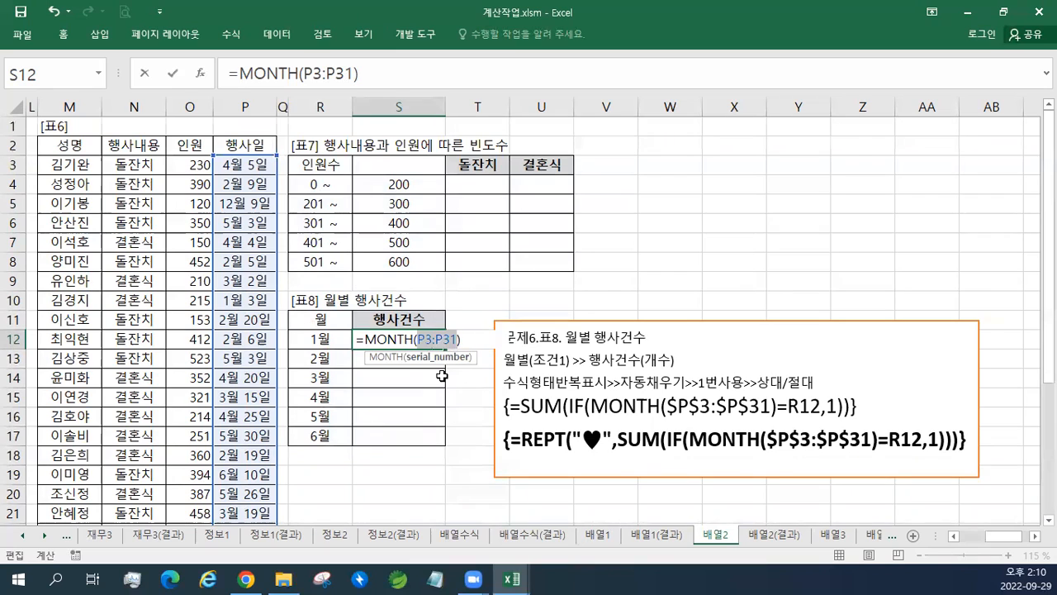
key("F4")
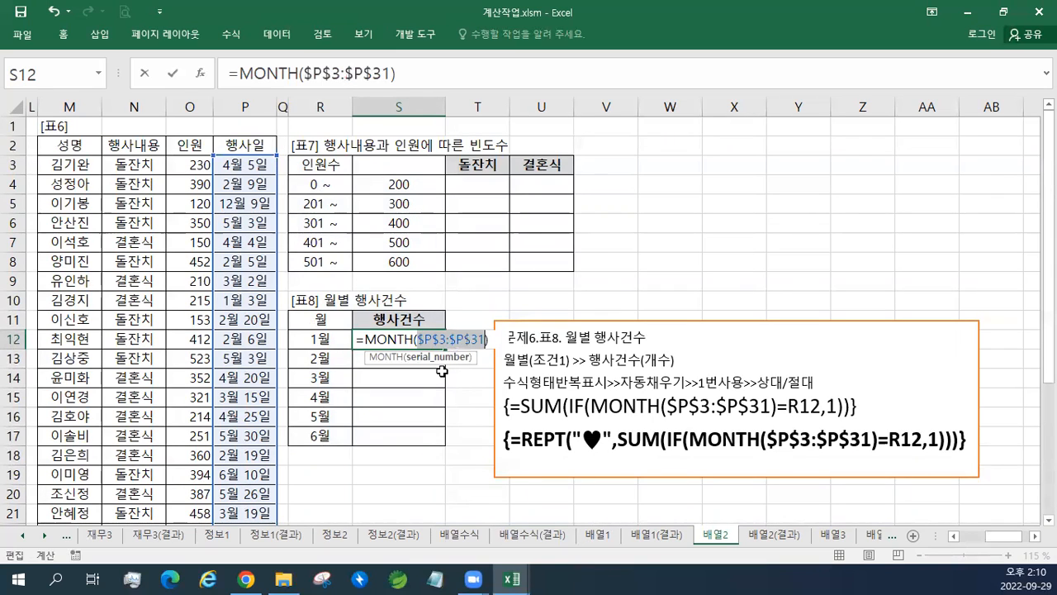
- Append an equals sign to the S12 formula and store the unfinished formula as text with a leading apostrophe
left_click(492, 341)
type("=")
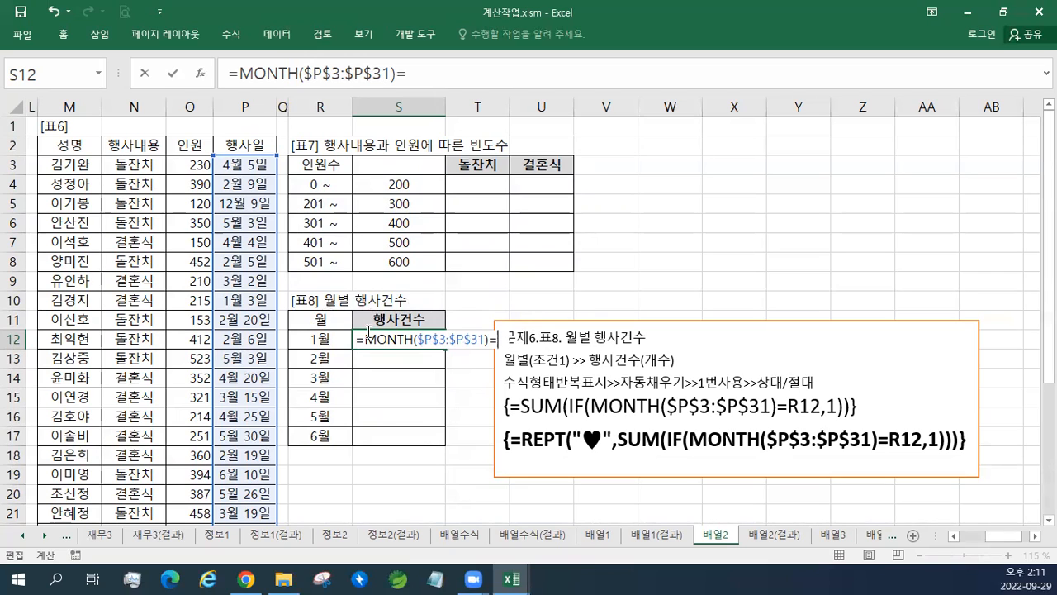
key("Home")
type("'")
key("Return")
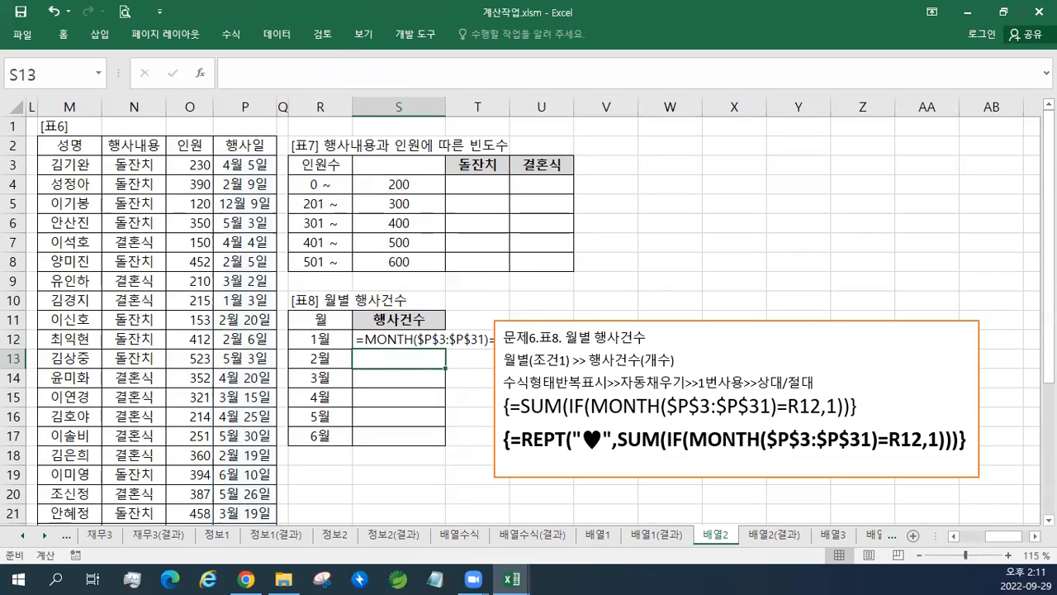
- Open the workbook 엑셀2016기능정리_컴활1급.xlsm and look over the cell-reference notes on sheet 수식및함수
key("super+e")
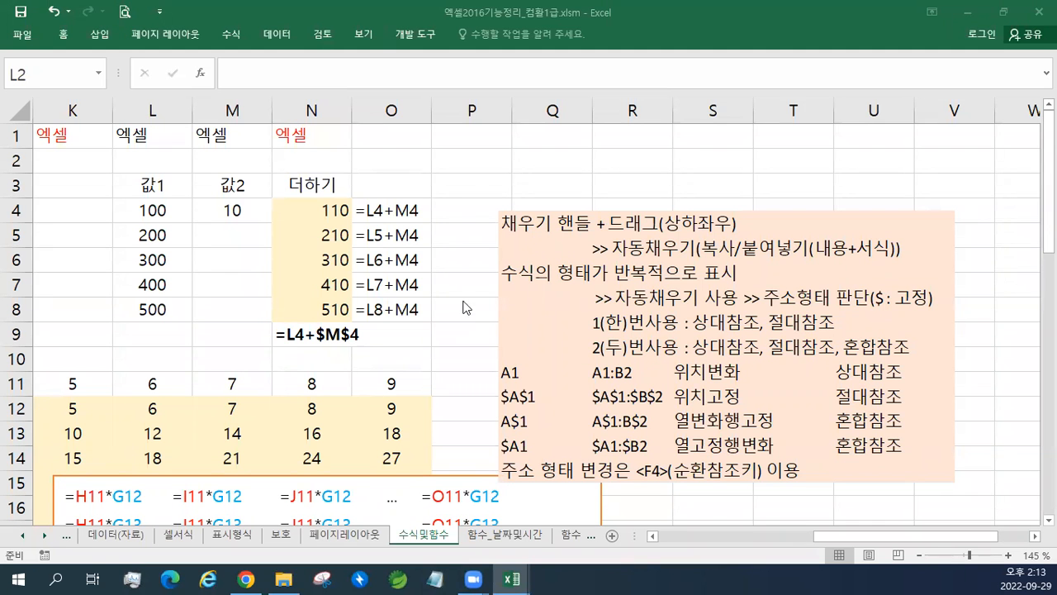
left_click(389, 359)
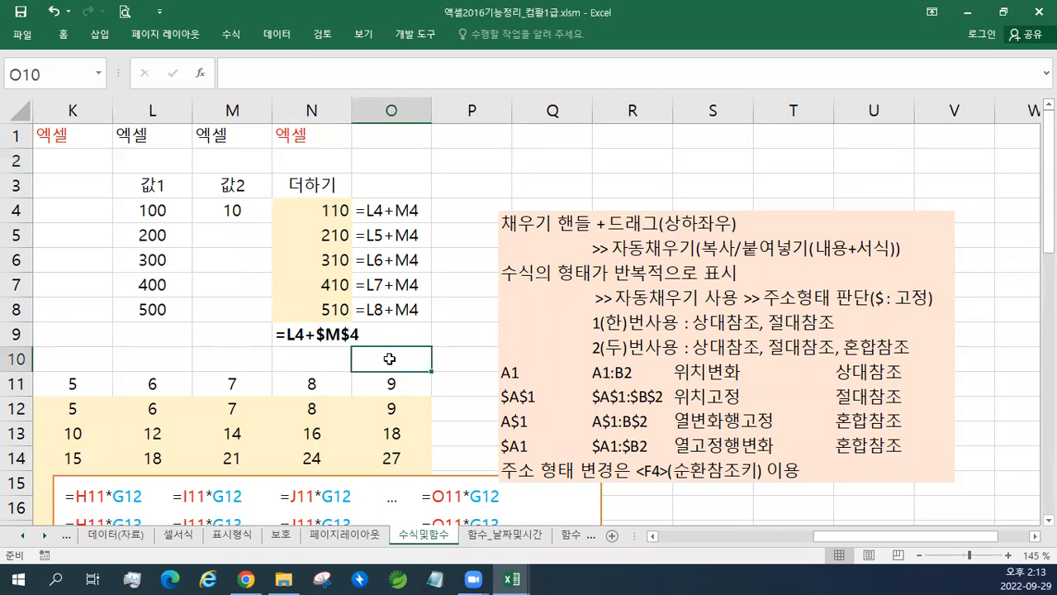
scroll(389, 358, "down", 1)
scroll(390, 359, "up", 1)
- On sheet 함수_날짜및시간, examine the TODAY, MONTH and DAY examples and the note on nested functions
left_click(496, 541)
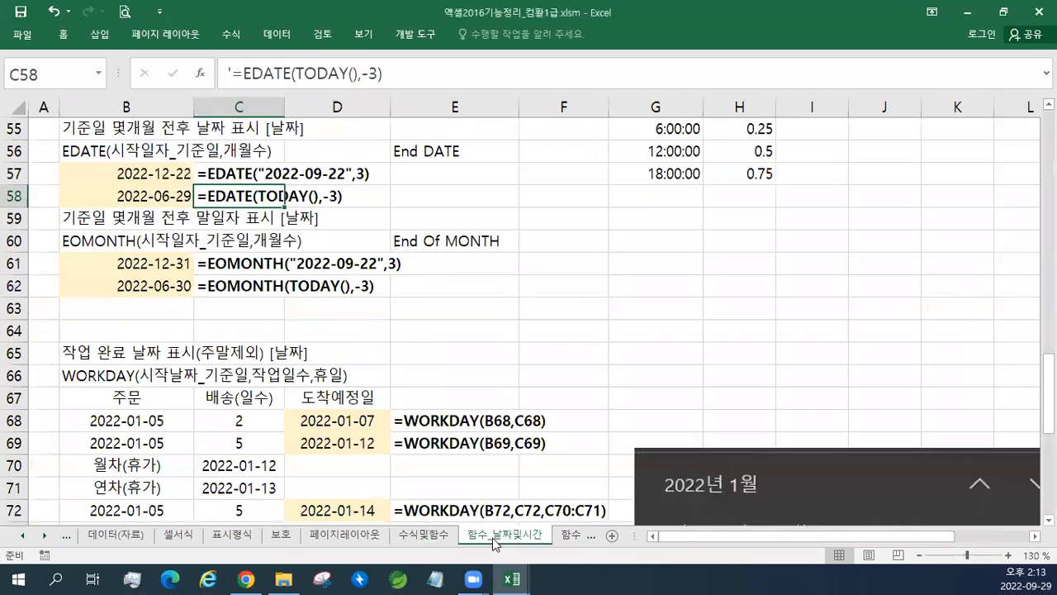
scroll(373, 422, "up", 2)
scroll(373, 422, "up", 2)
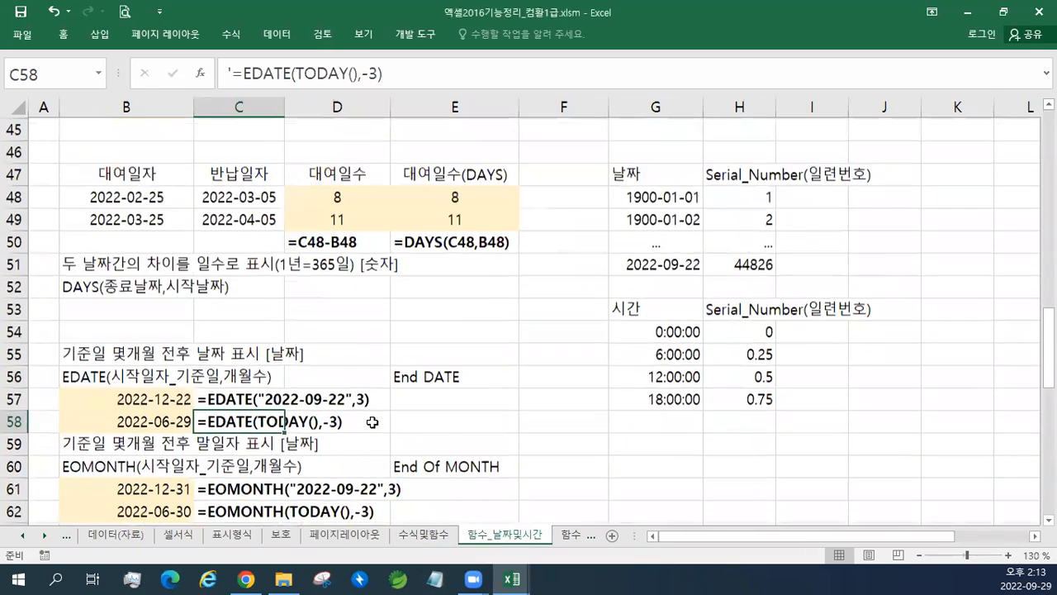
scroll(373, 422, "up", 4)
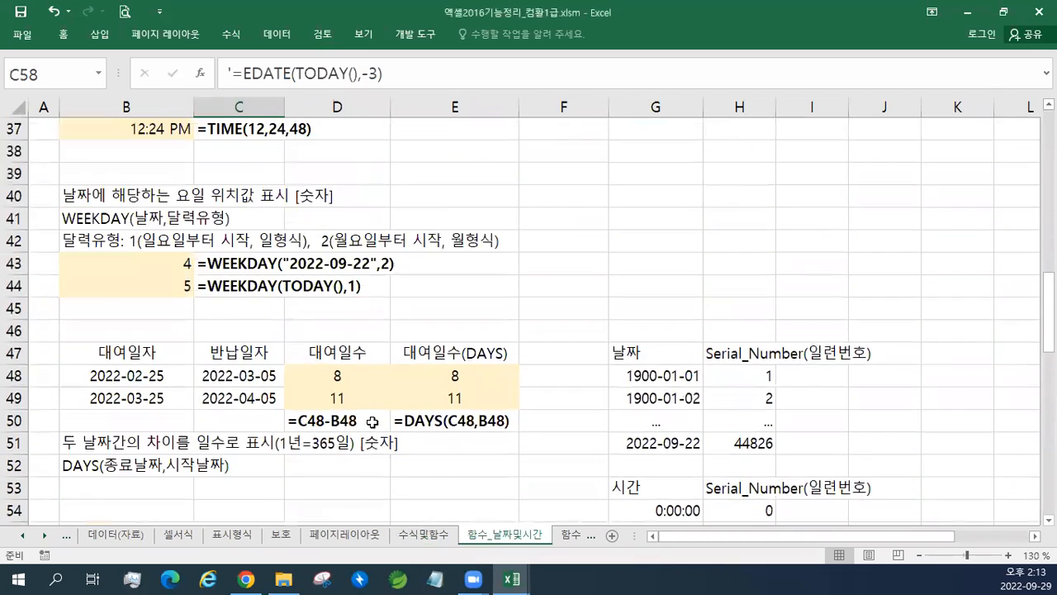
scroll(373, 422, "up", 4)
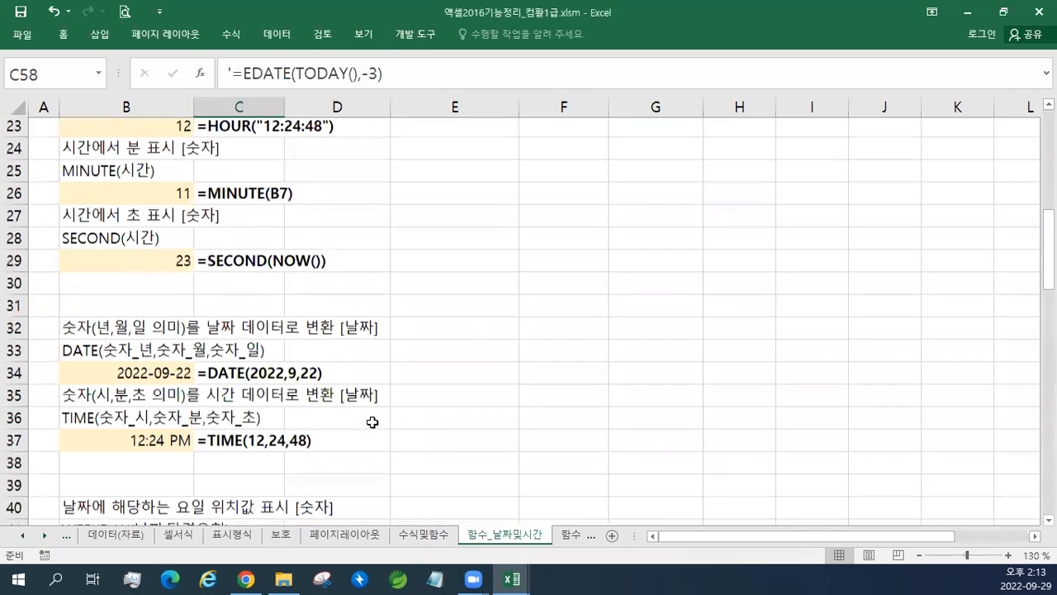
scroll(343, 381, "up", 5)
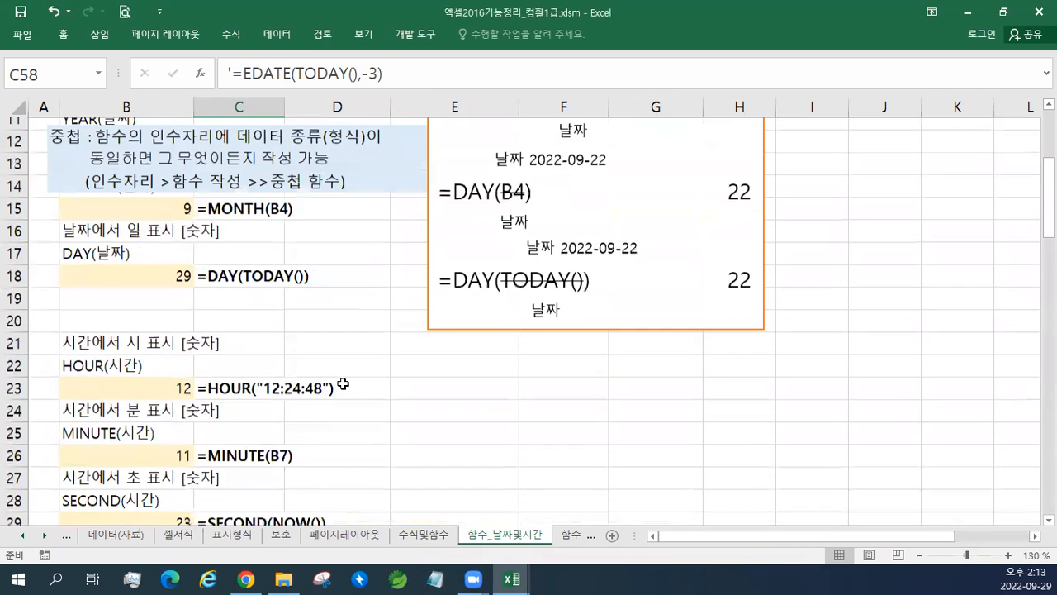
scroll(343, 382, "up", 1)
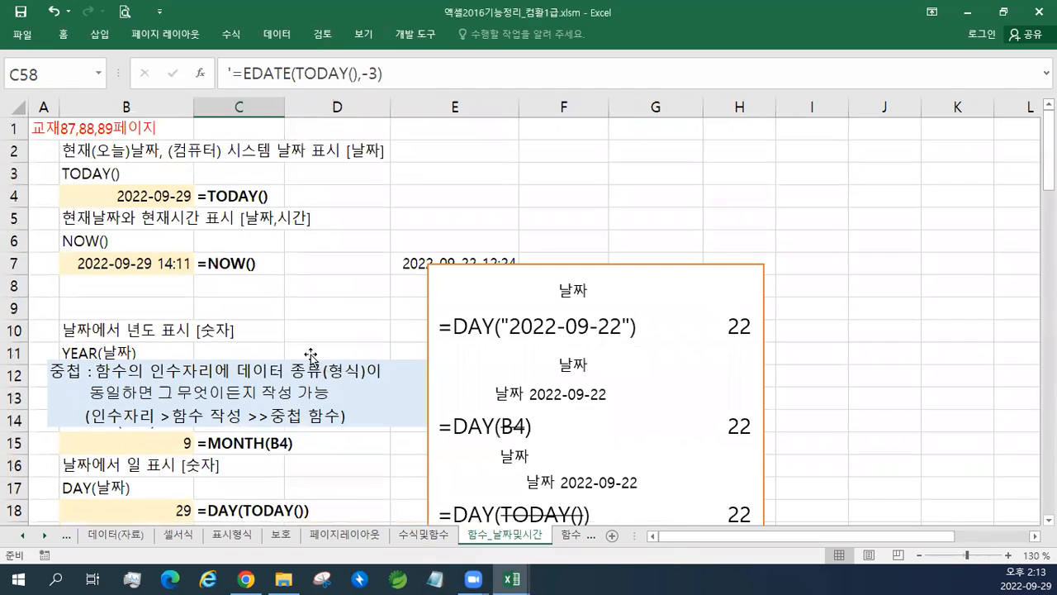
scroll(144, 298, "down", 2)
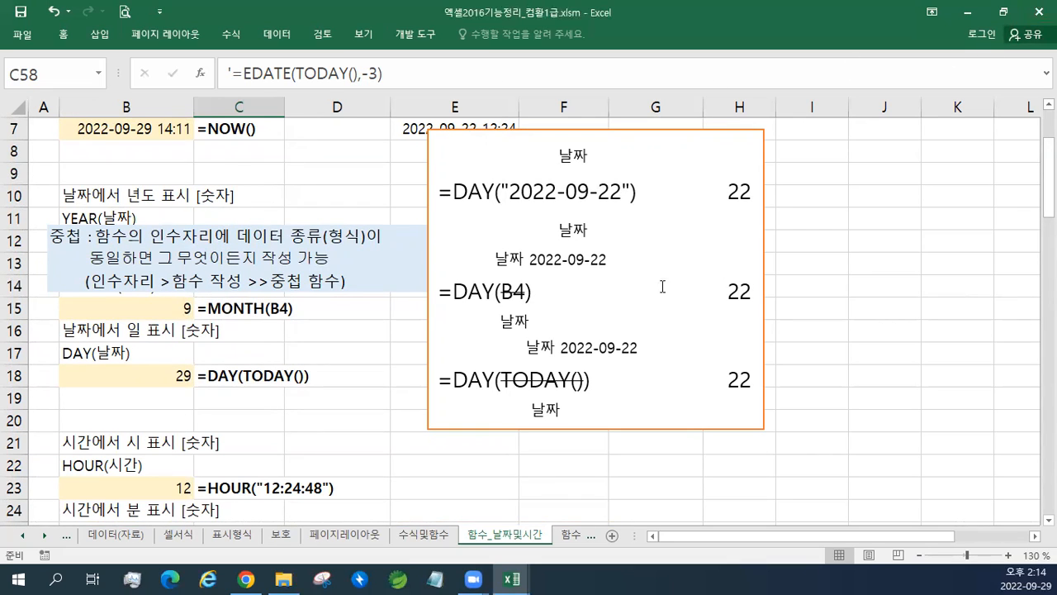
- On sheet 함수_논리, examine the IF function syntax and the example formula in B12
left_click(43, 536)
left_click(44, 535)
left_click(43, 536)
left_click(43, 535)
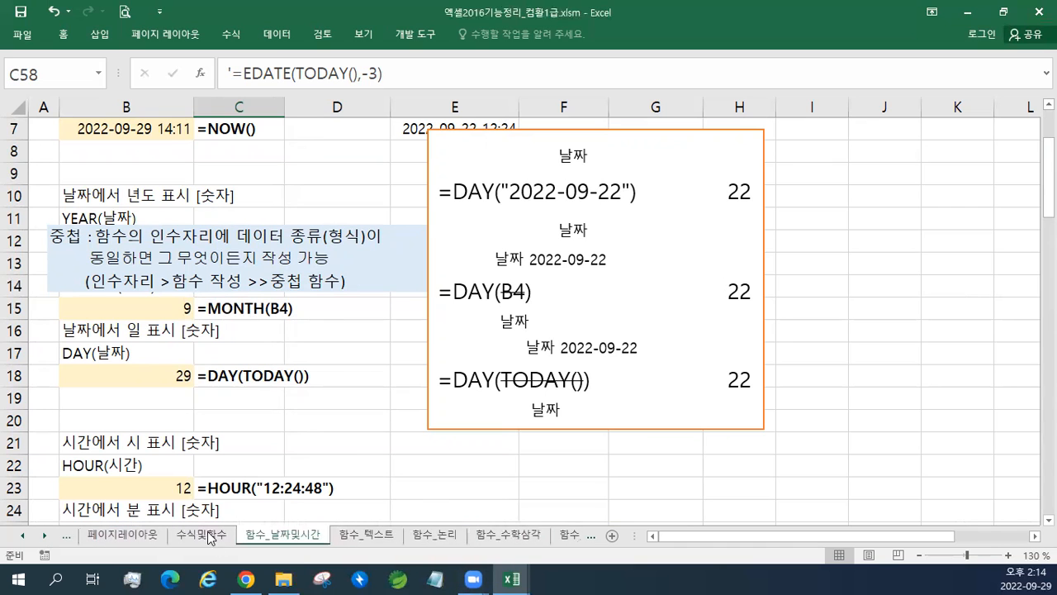
left_click(434, 535)
scroll(347, 428, "up", 9)
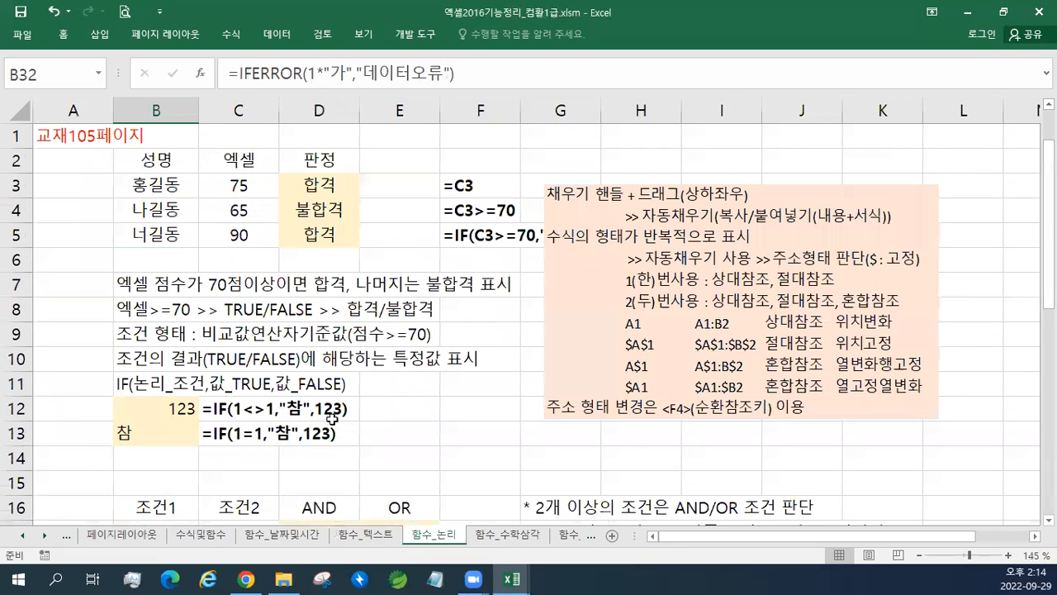
scroll(241, 430, "down", 1)
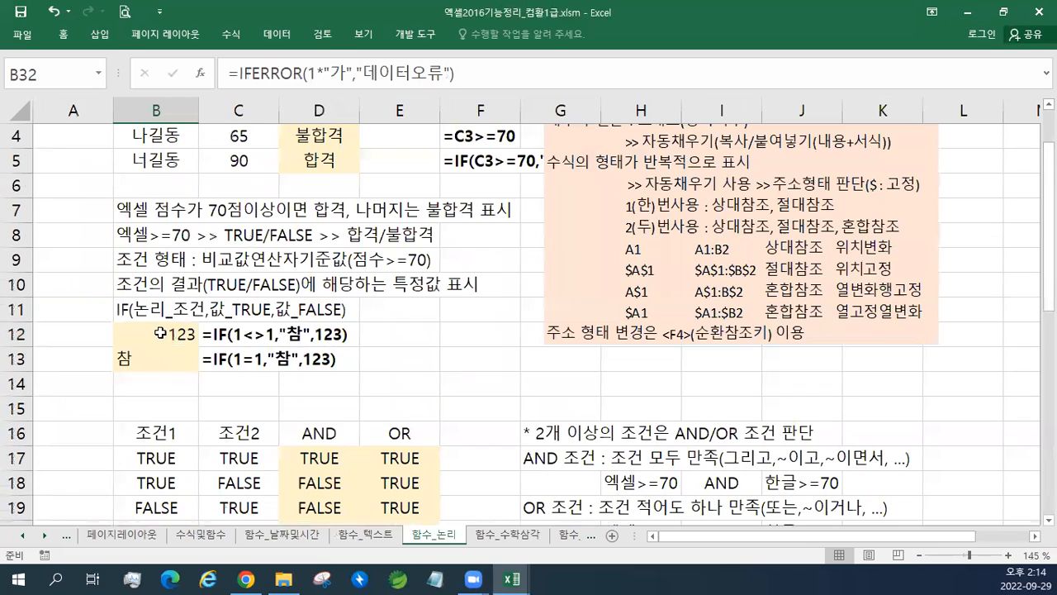
left_click(161, 333)
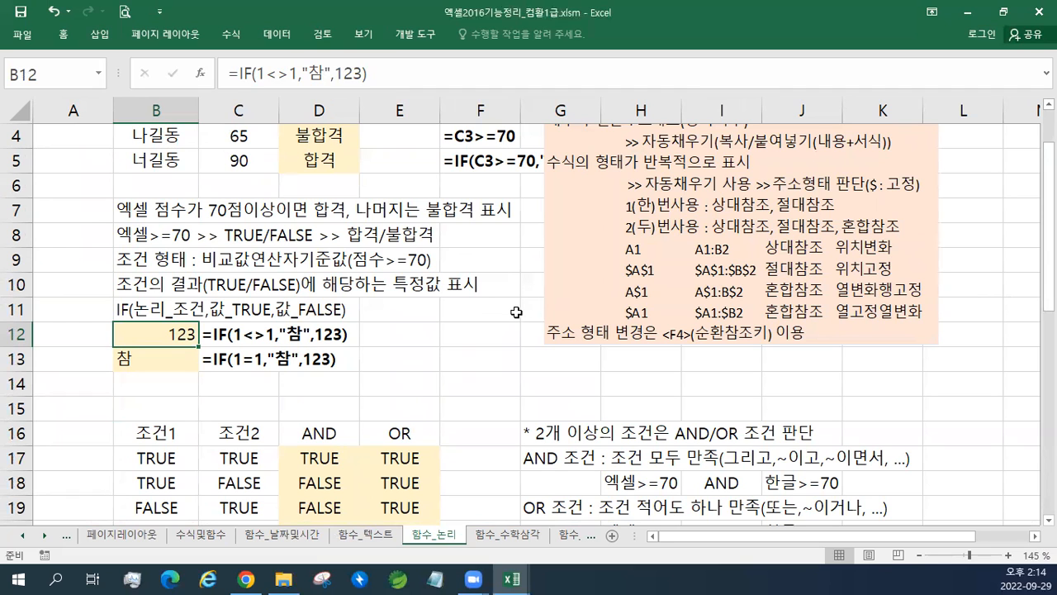
- Recheck the date function examples on sheet 함수_날짜및시간, and close the reference workbook to return to 계산작업.xlsm
left_click(266, 539)
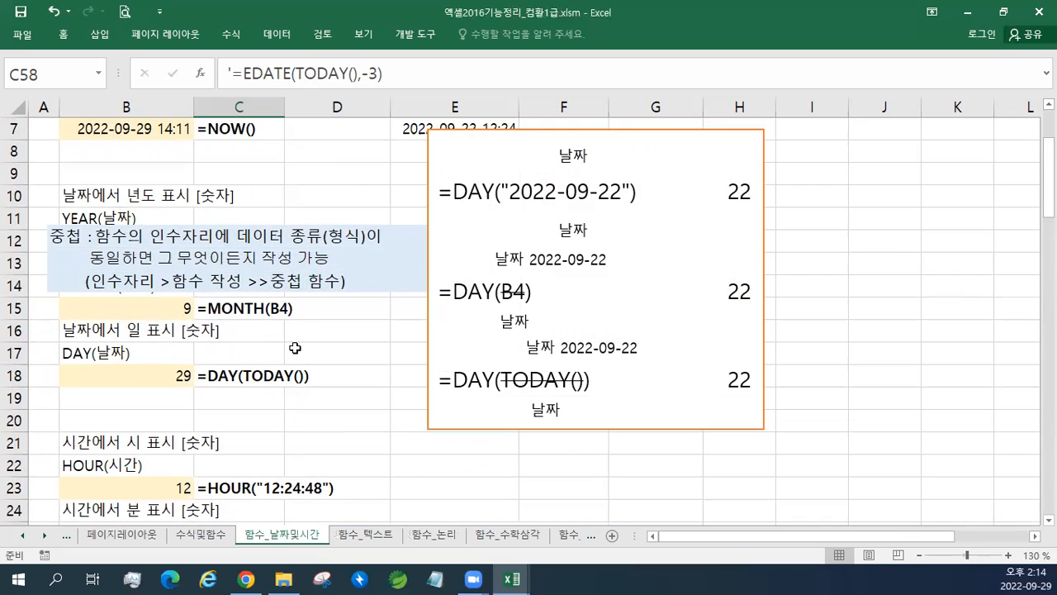
scroll(295, 347, "up", 2)
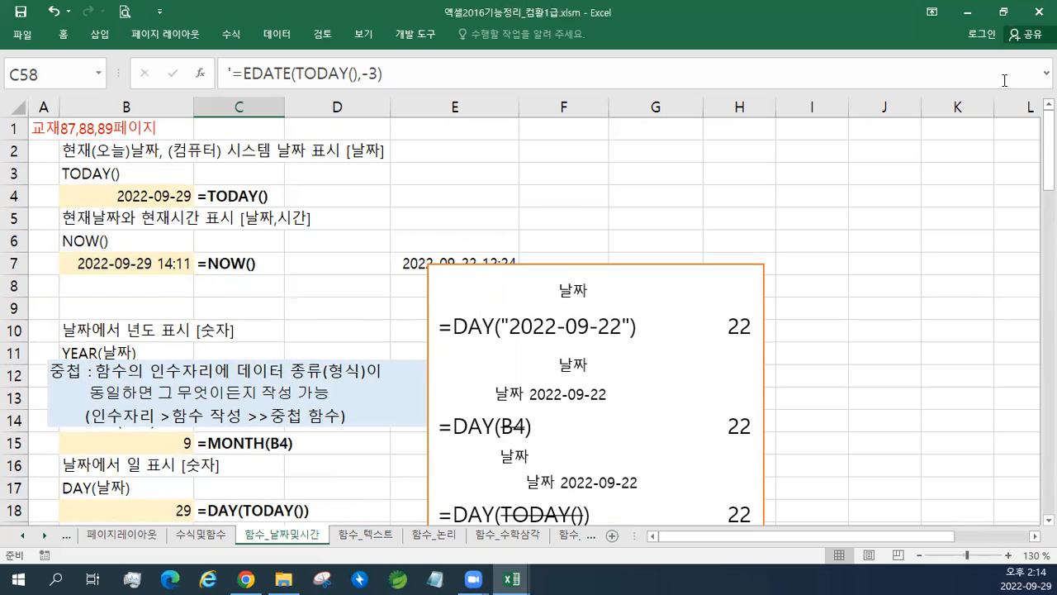
left_click(1039, 12)
left_click(438, 325)
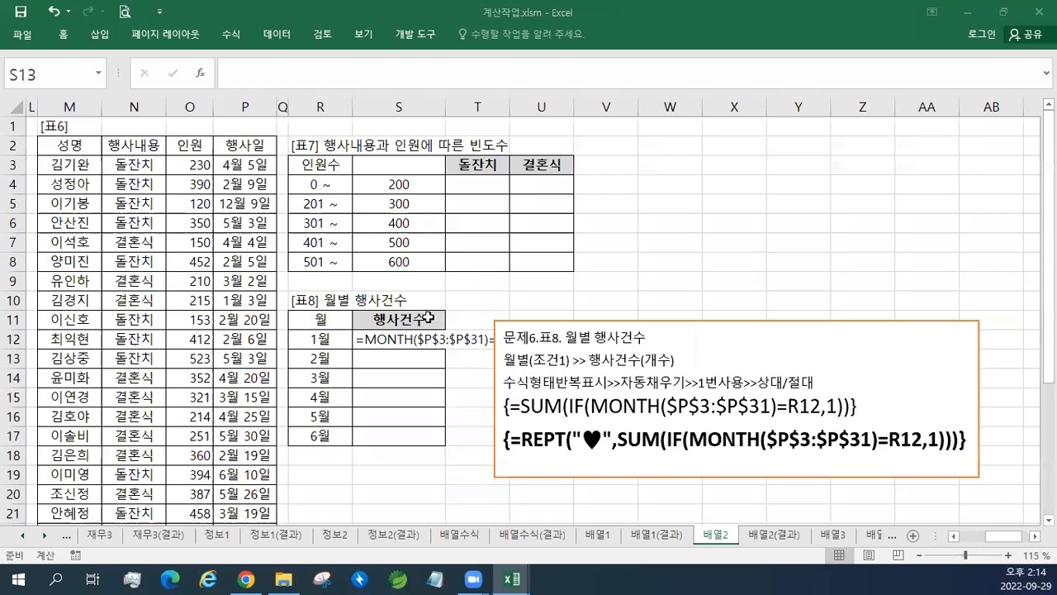
- Turn the text in S12 back into a formula and complete the month comparison as =MONTH($P$3:$P$31)=R12
double_click(372, 339)
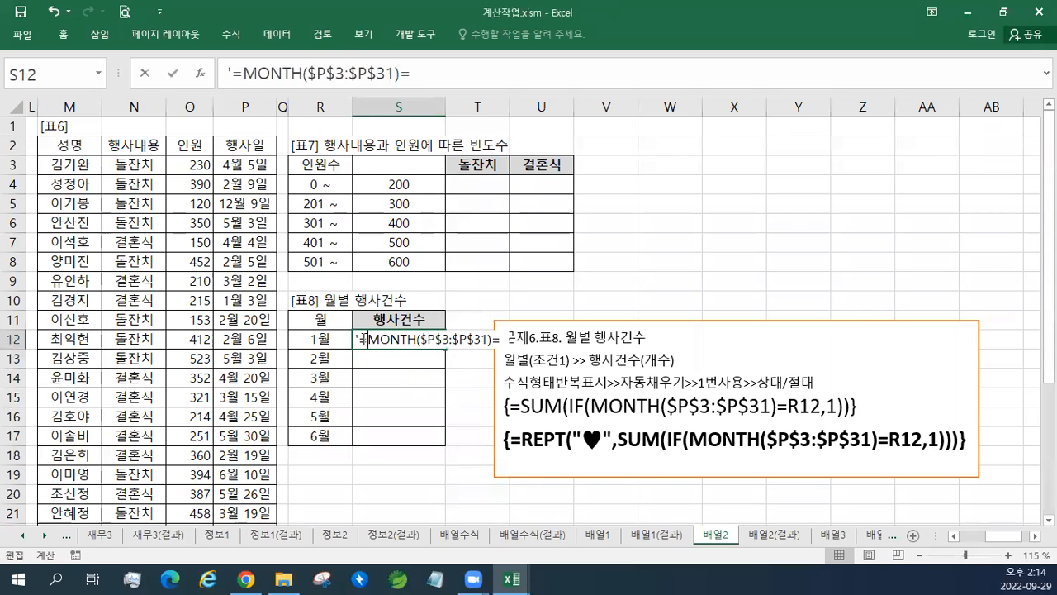
key("Delete")
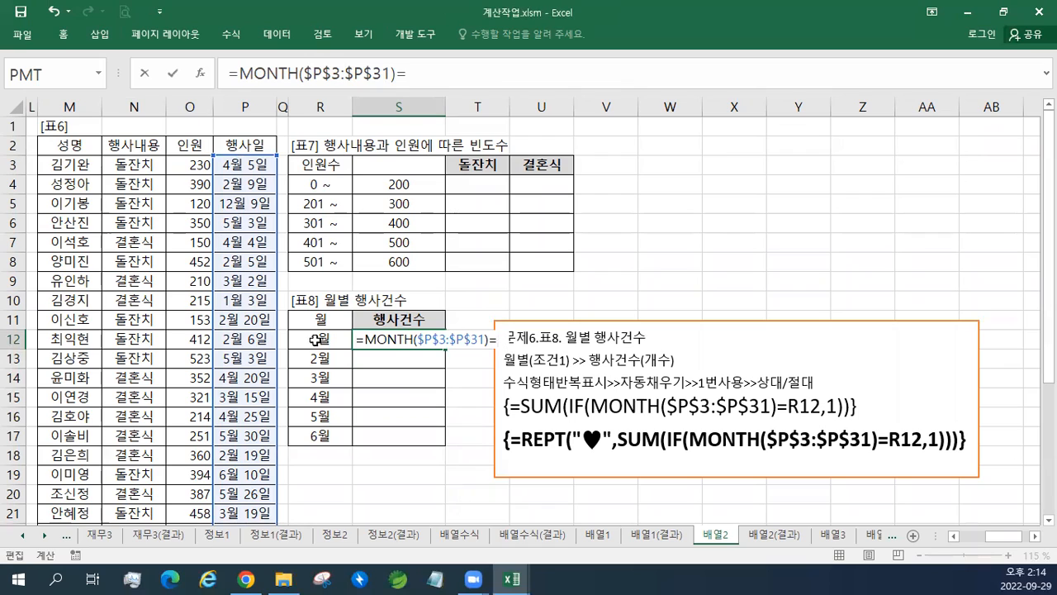
left_click_drag(366, 340, 485, 340)
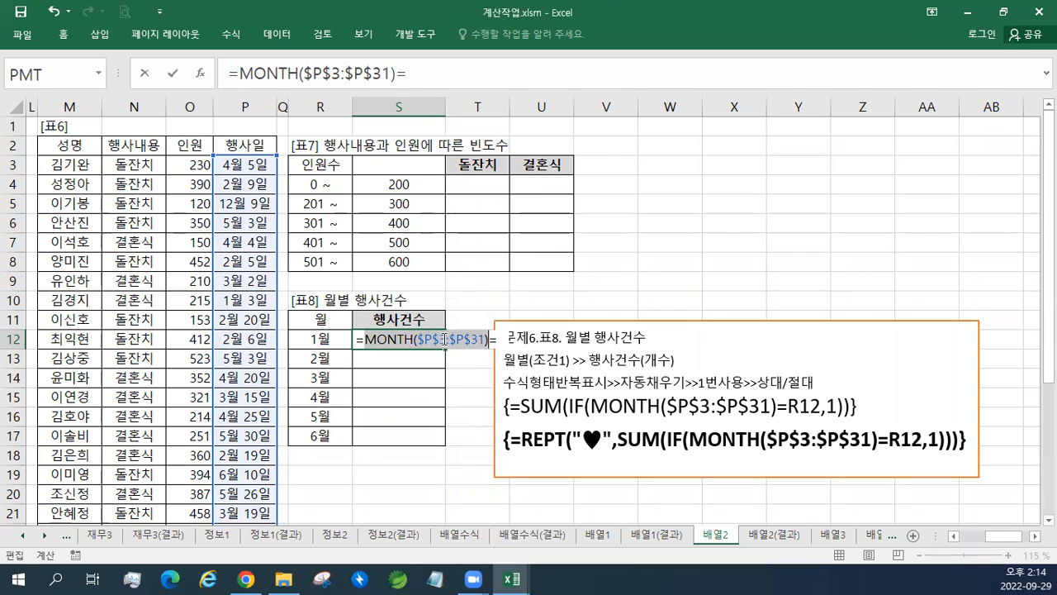
left_click(499, 339)
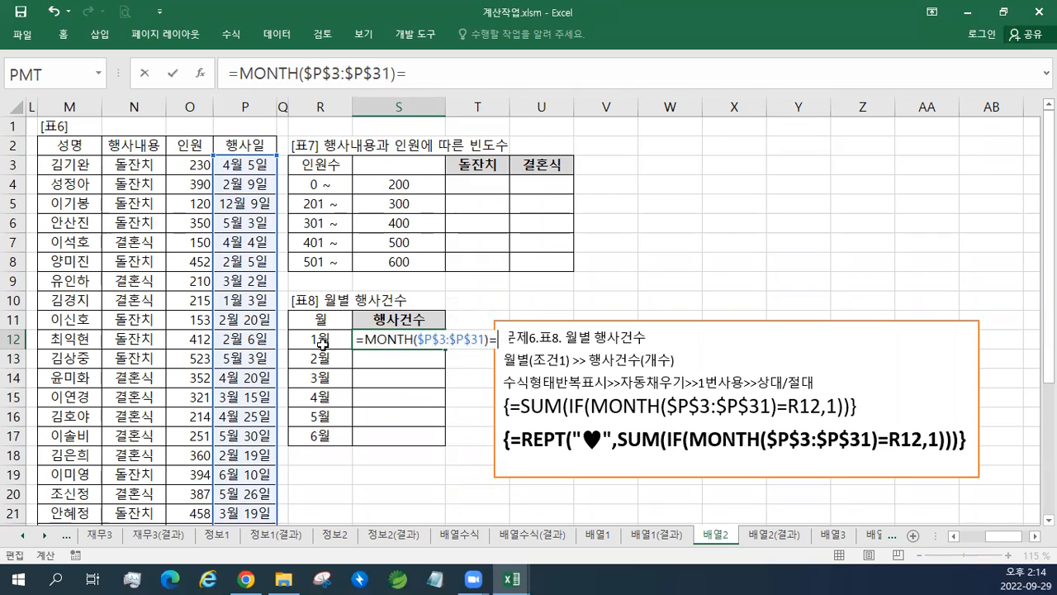
left_click(314, 341)
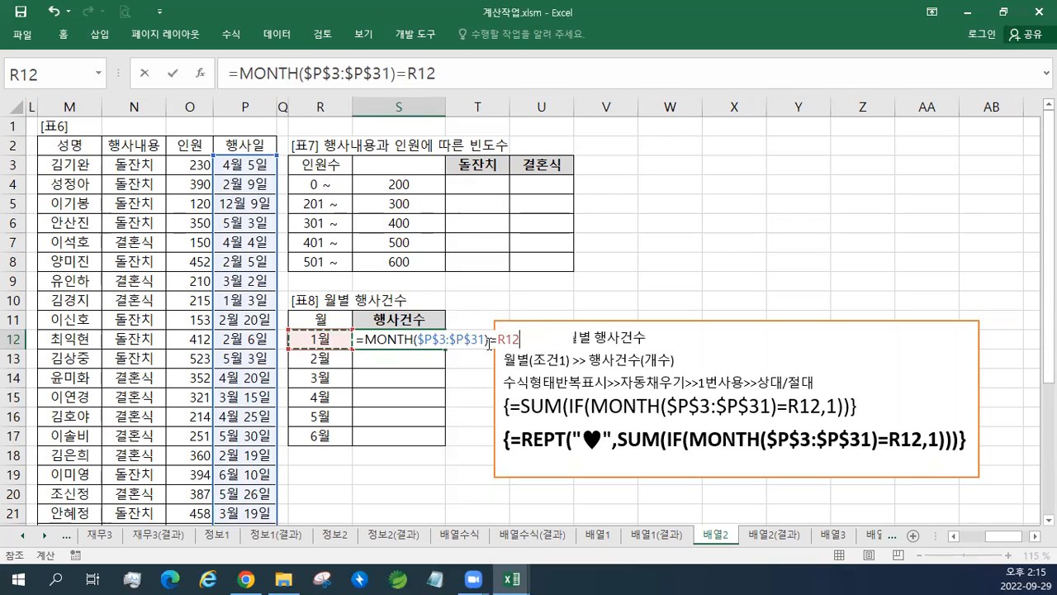
- Wrap the S12 comparison in an IF function that returns 1 when true, giving =IF(MONTH($P$3:$P$31)=R12,1)
left_click(366, 339)
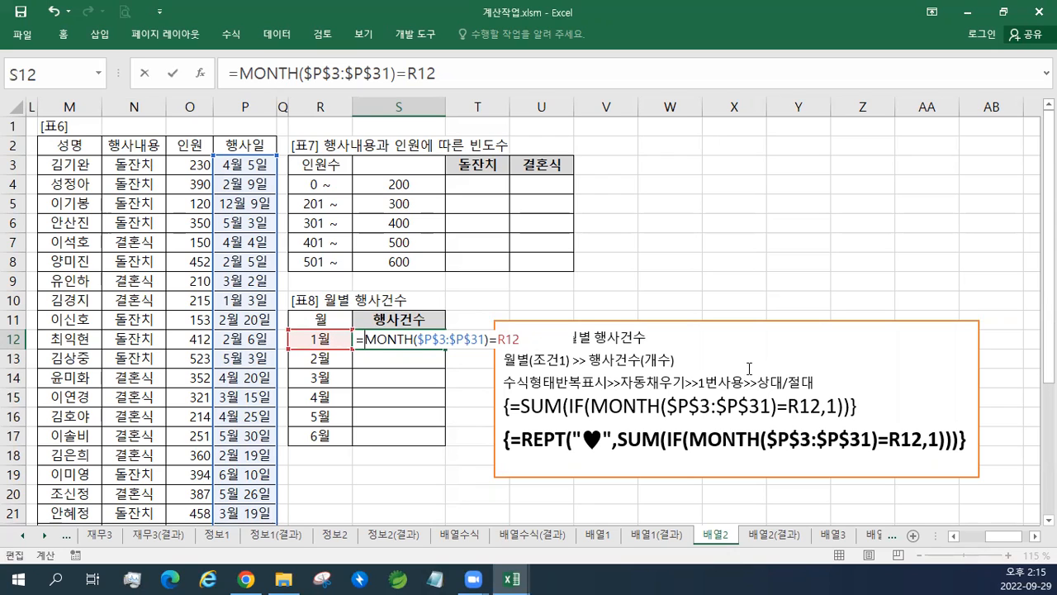
type("IF(")
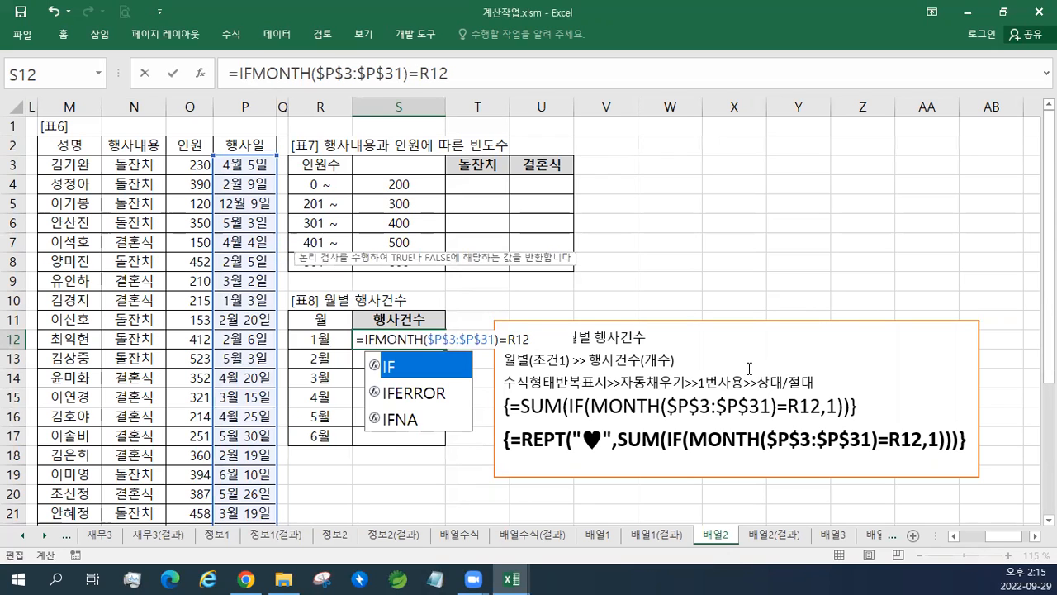
left_click(541, 339)
type(",1")
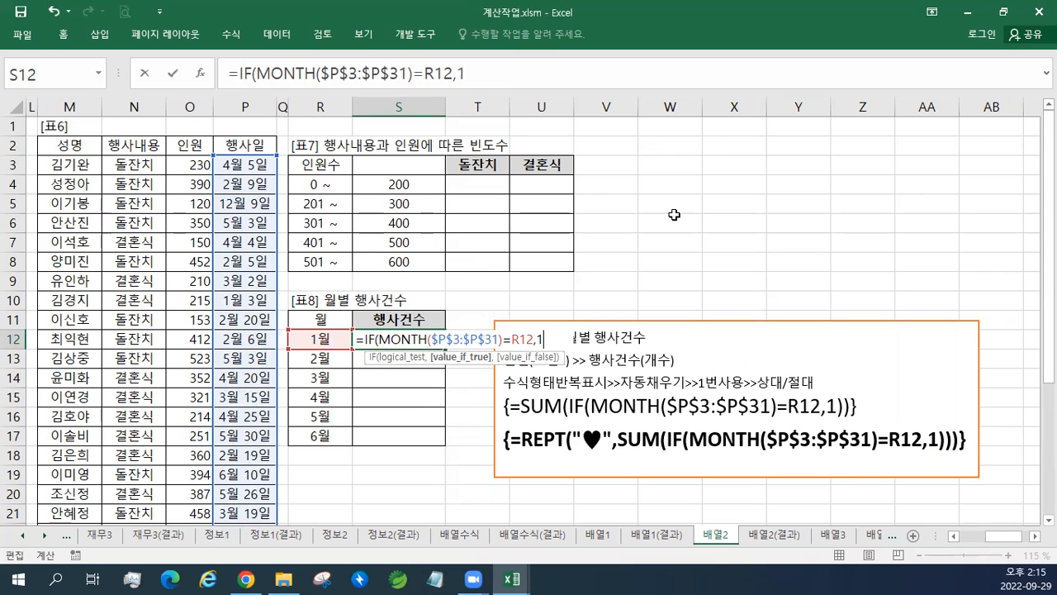
type(")")
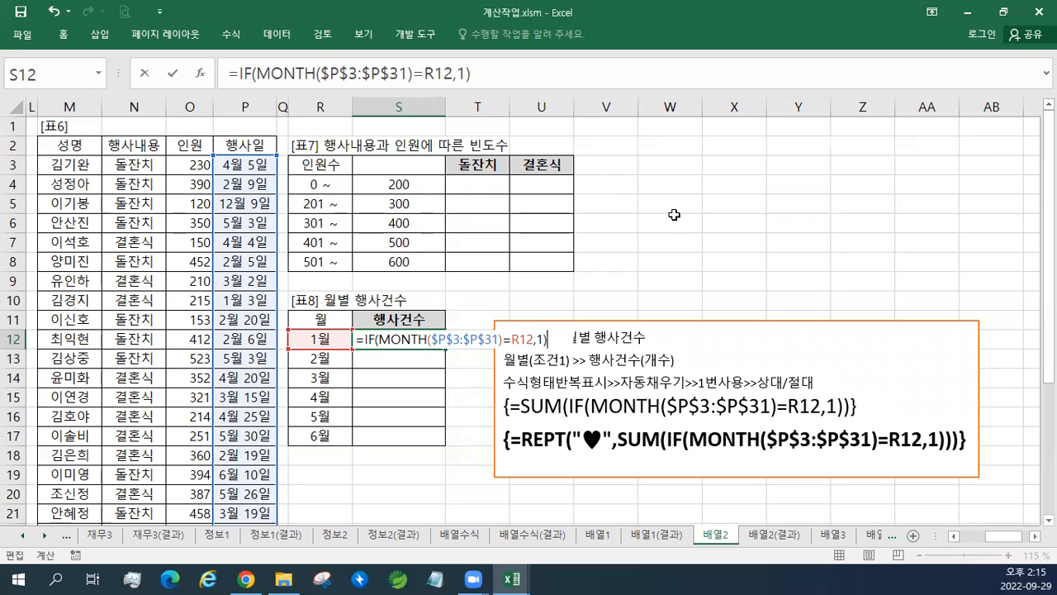
- Wrap the IF expression in SUM and enter S12 as the array formula {=SUM(IF(MONTH($P$3:$P$31)=R12,1))}
left_click(365, 339)
type("SU")
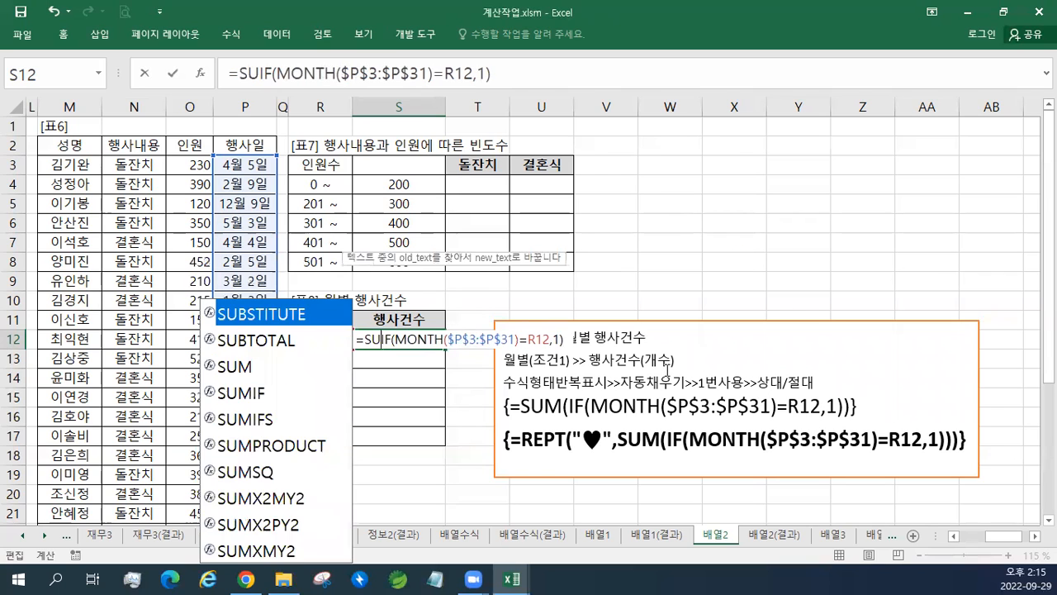
type("M(")
key("End")
type(")")
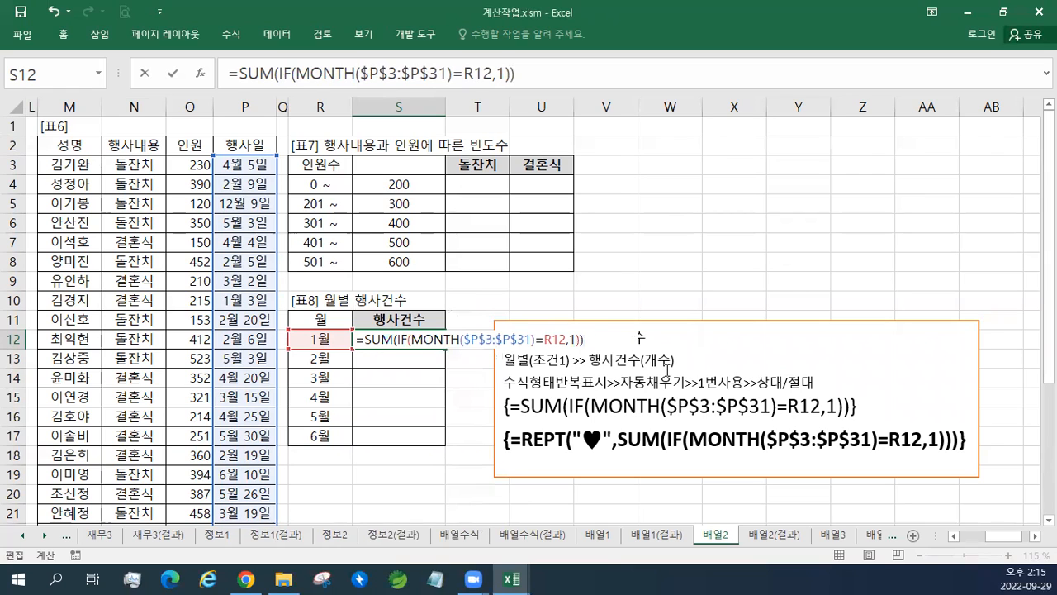
key("ctrl+shift+Return")
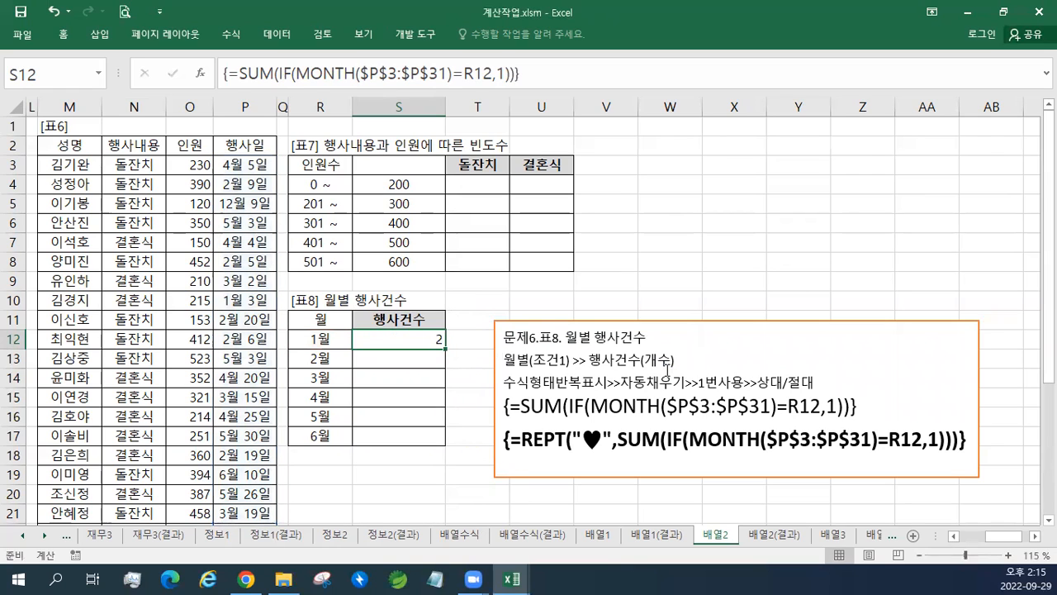
- Fill the S12 array formula down to S17 and check the formula in each month's cell
left_click_drag(445, 350, 439, 438)
left_click(426, 343)
left_click(428, 364)
left_click(428, 381)
left_click(426, 400)
left_click(431, 421)
left_click(431, 433)
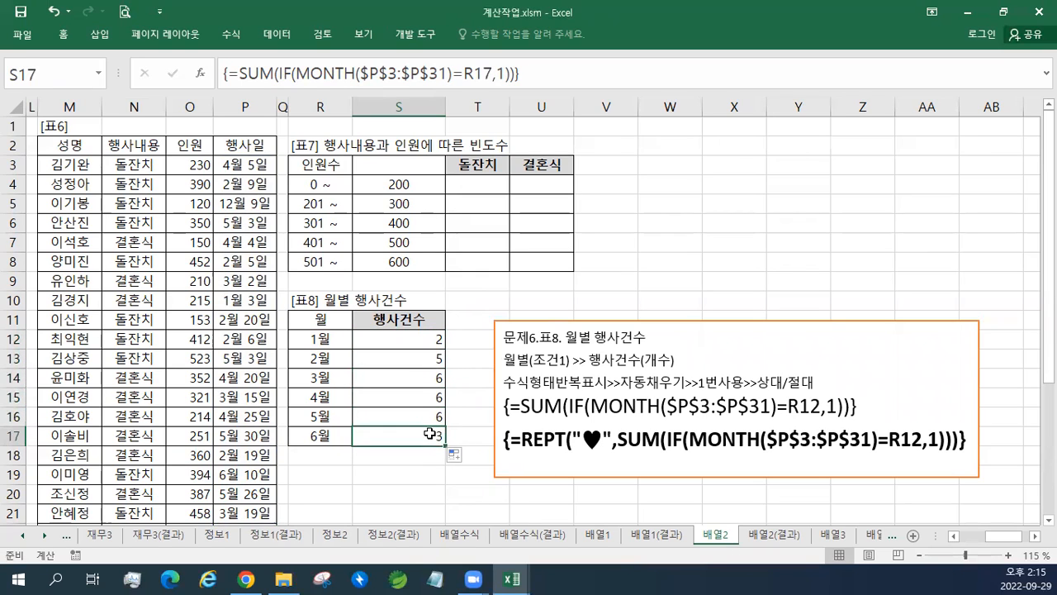
- Start wrapping the S12 SUM formula in REPT by adding REPT(" directly before SUM
left_click(406, 343)
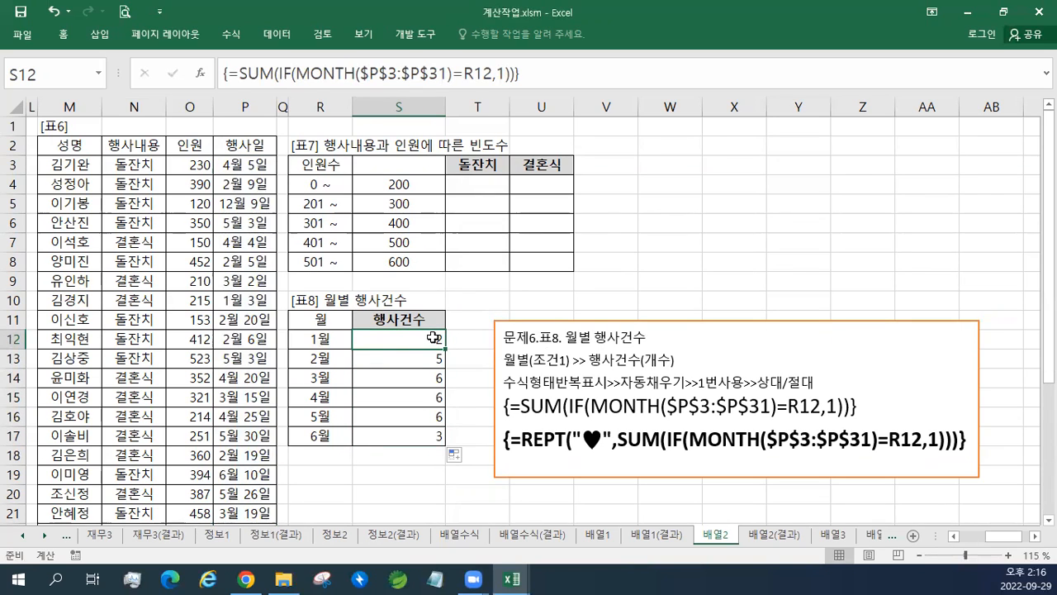
left_click(435, 358)
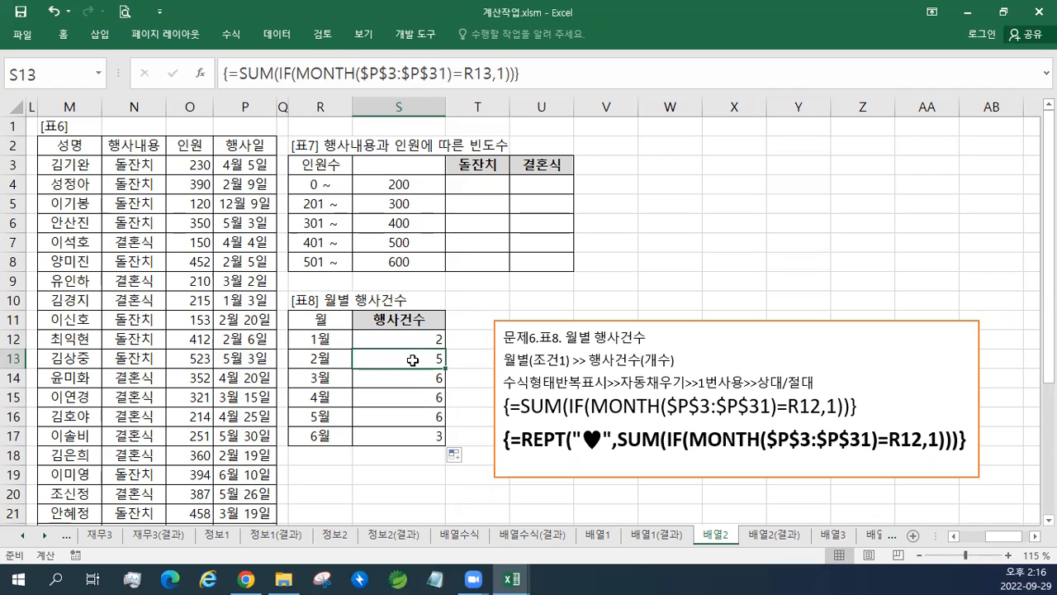
left_click(407, 342)
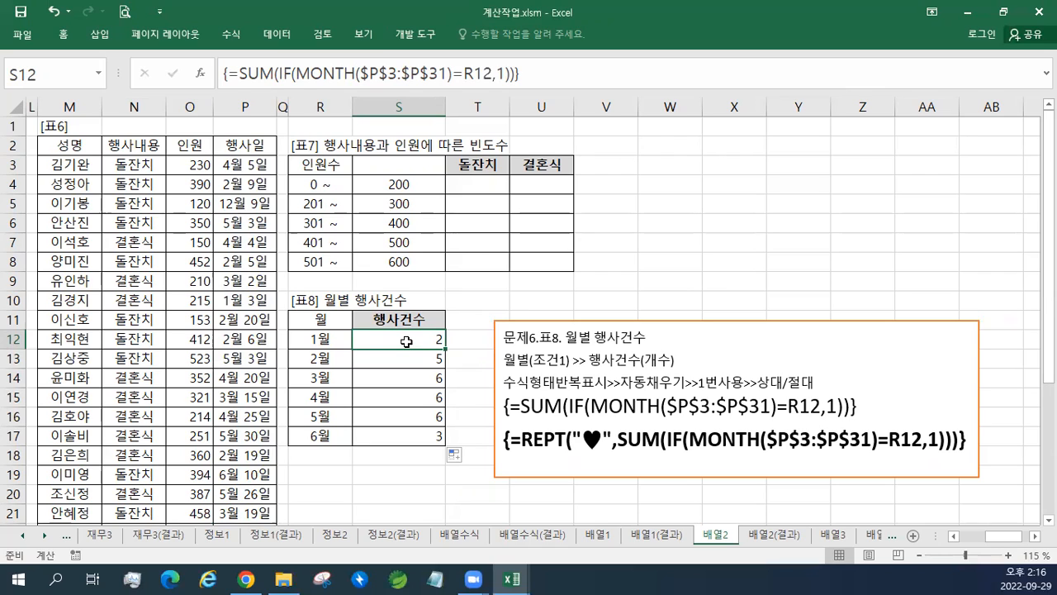
left_click(400, 337)
key("F2")
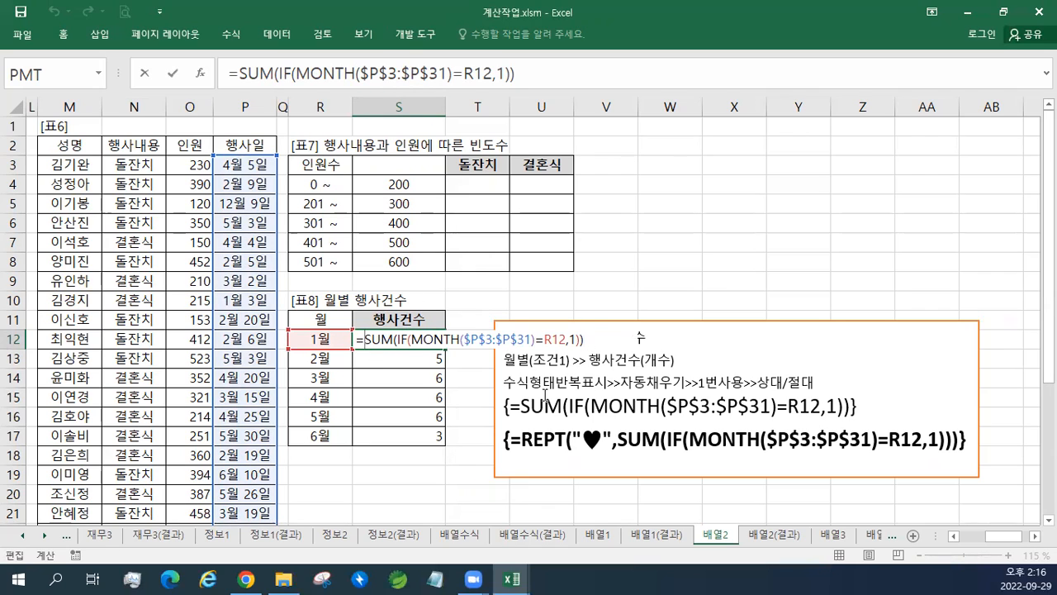
type("REPT(")
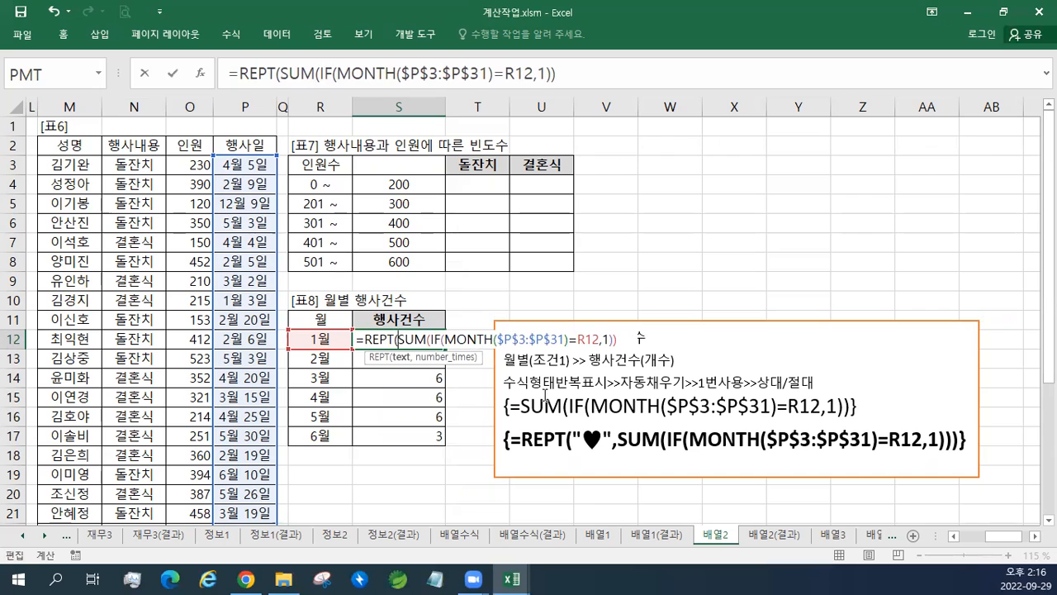
type("\"")
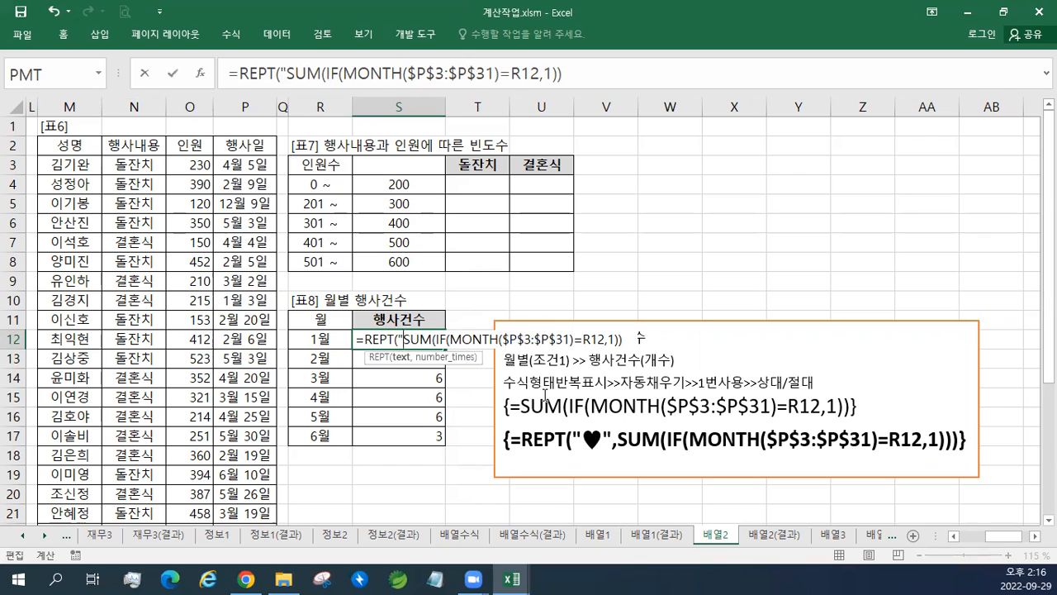
- Insert the ♥ symbol as the REPT text in S12 and add a closing quote and comma before SUM
type("A")
key("BackSpace")
key("Hangul")
type("ㅁ")
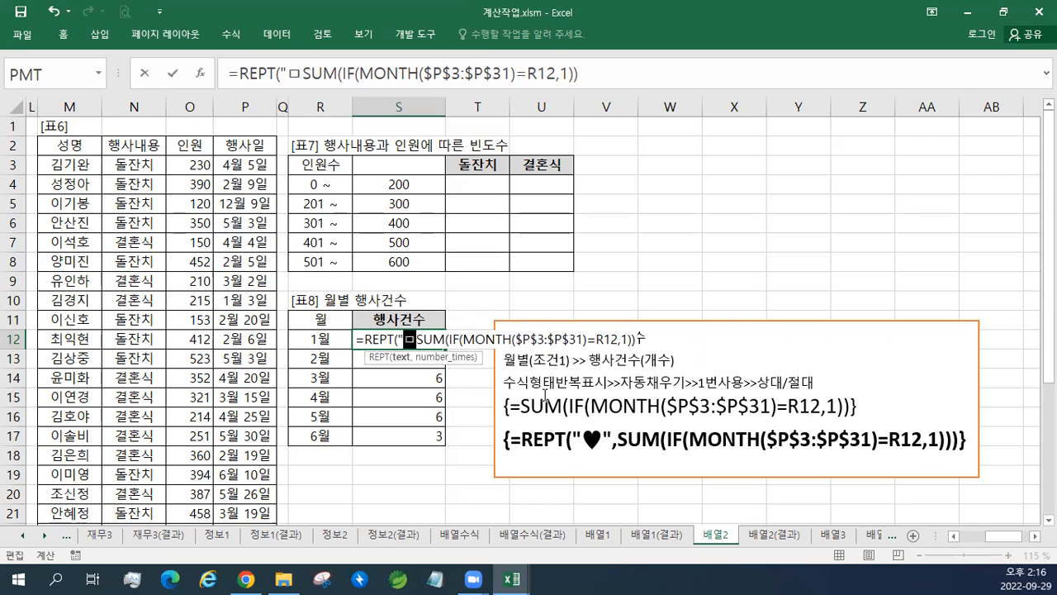
key("Hangul_Hanja")
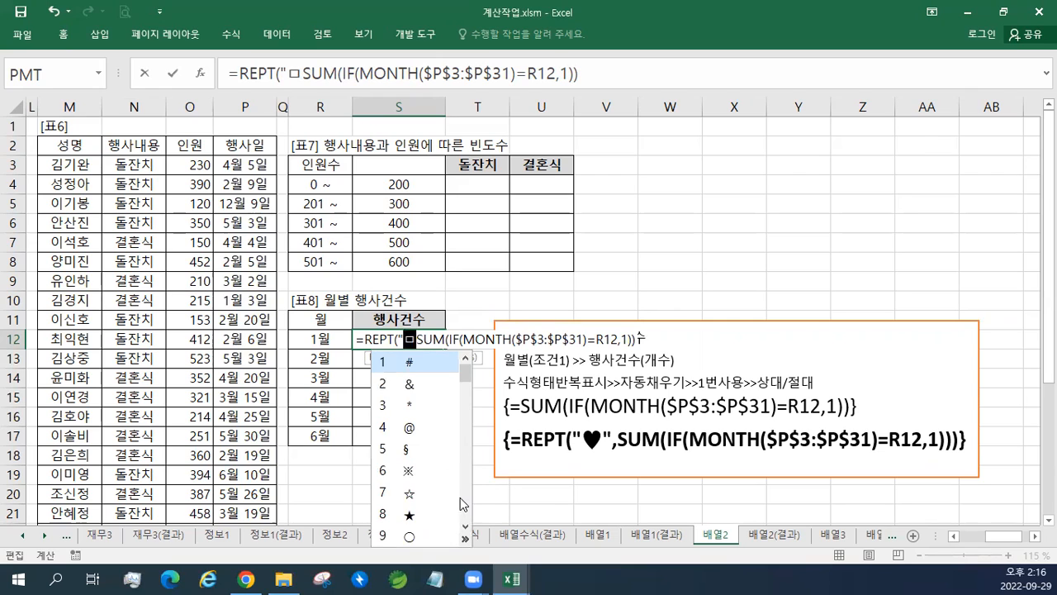
scroll(464, 502, "down", 3)
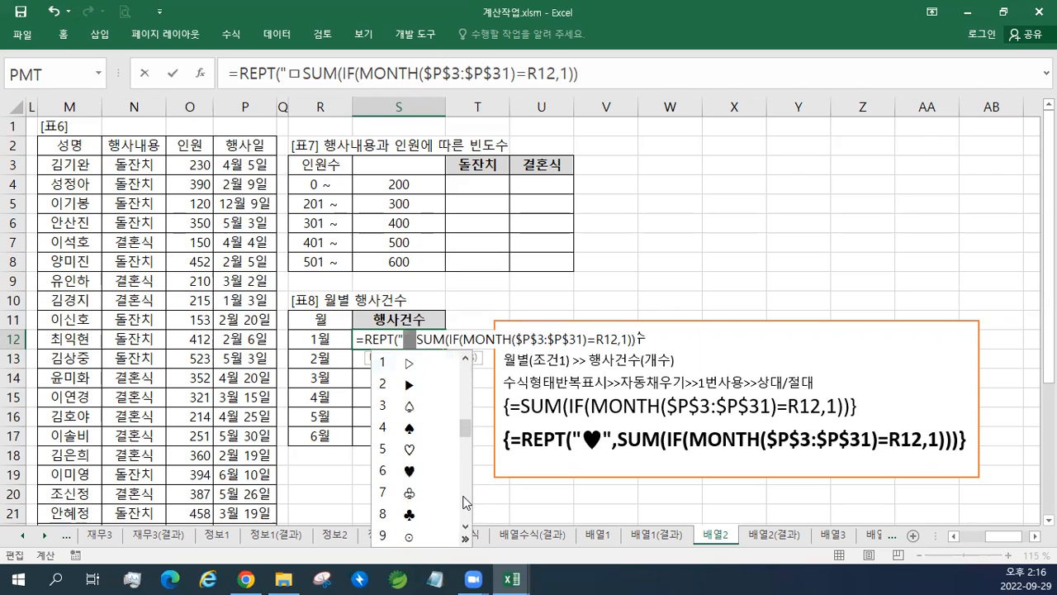
left_click(466, 359)
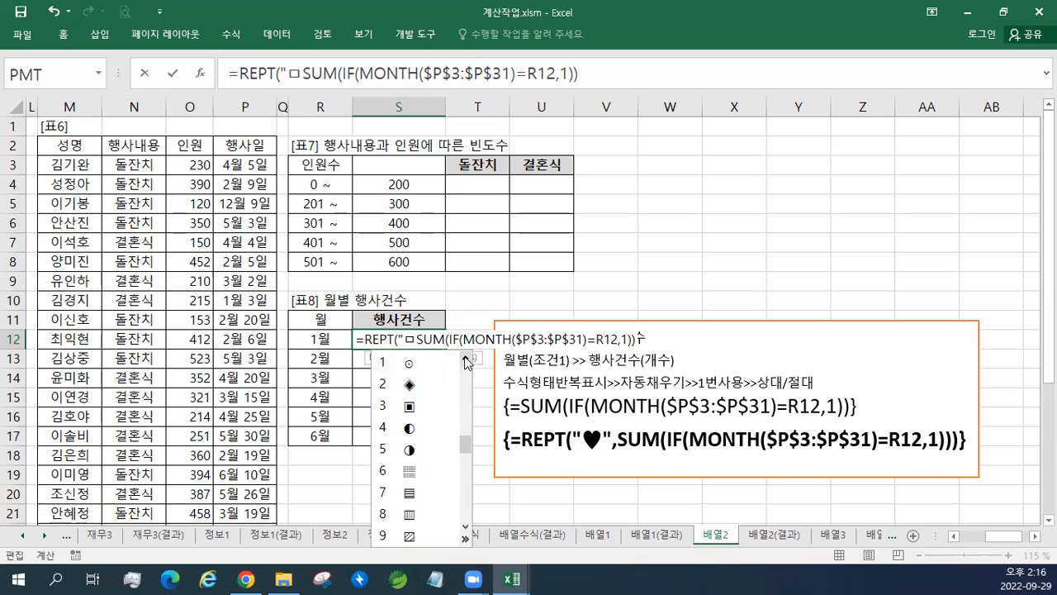
left_click(466, 358)
left_click(465, 359)
left_click(466, 358)
left_click(467, 360)
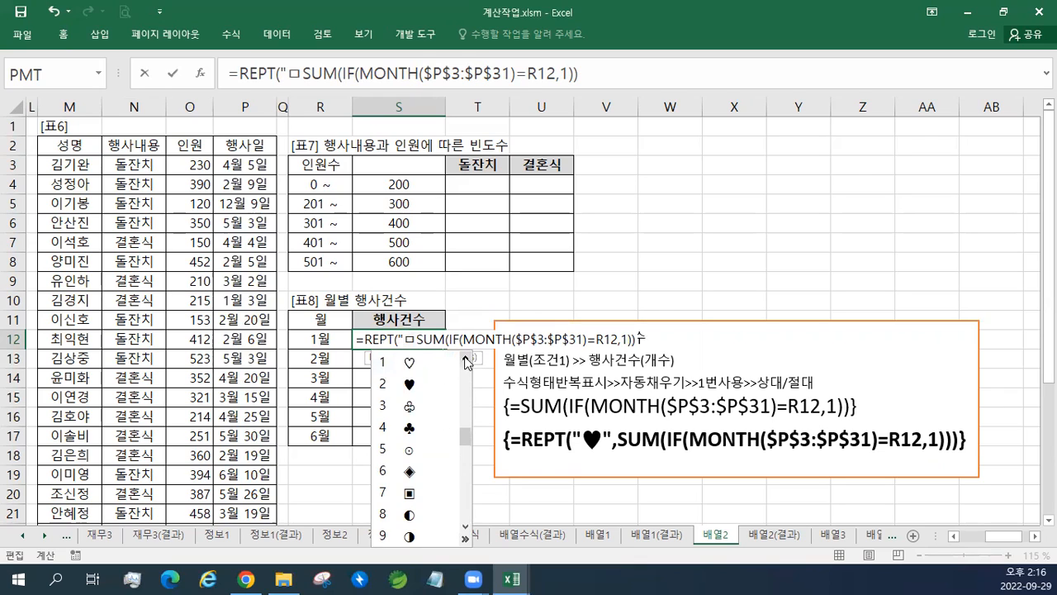
left_click(410, 384)
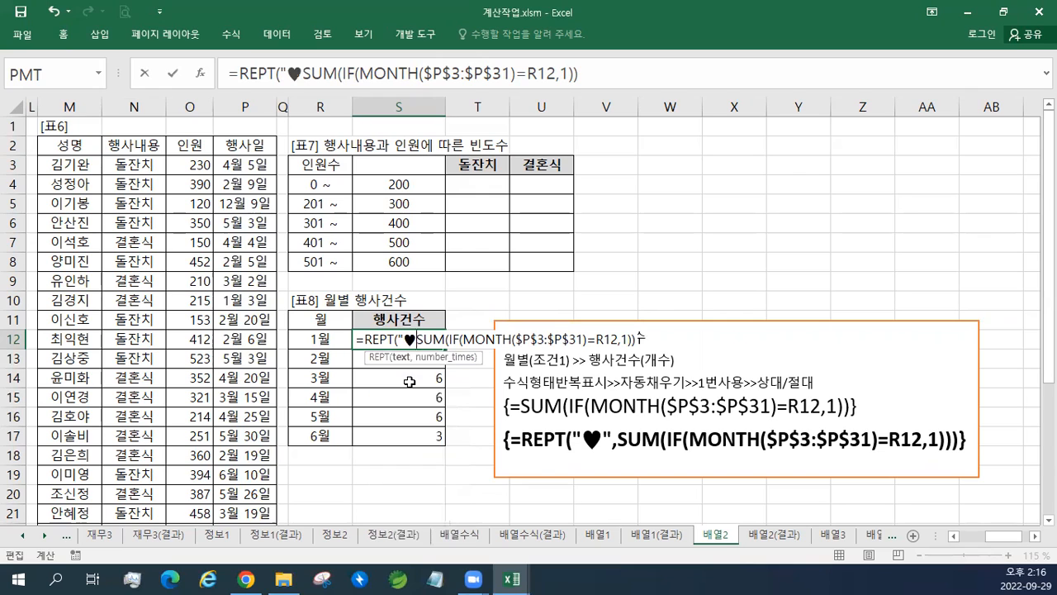
type("\",")
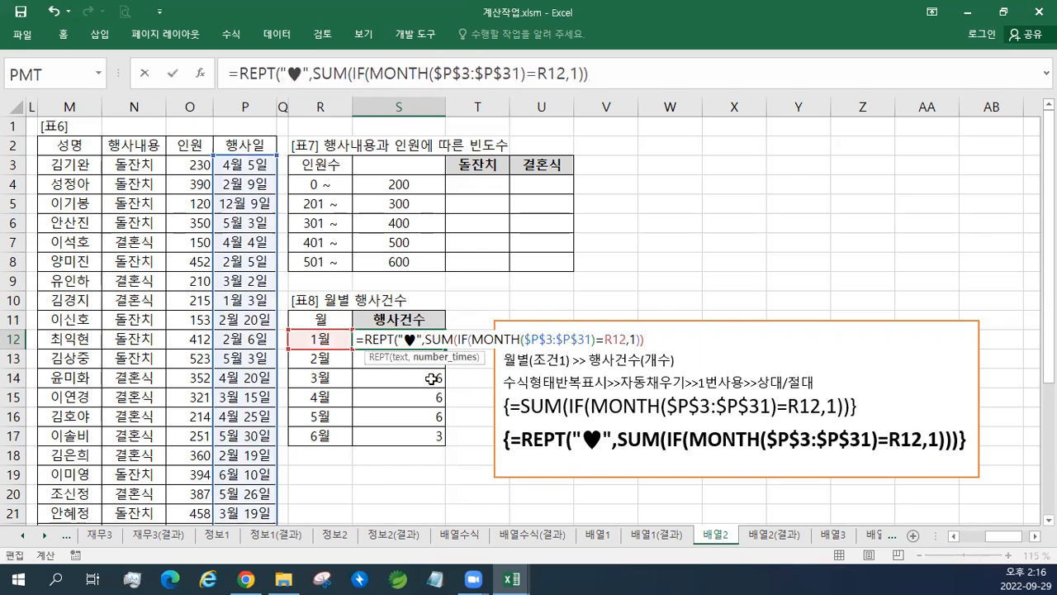
- Close the REPT function, enter S12 as the array formula {=REPT("♥",SUM(IF(MONTH($P$3:$P$31)=R12,1)))}, and fill it down to S17
left_click_drag(427, 339, 654, 341)
left_click(654, 340)
type(")")
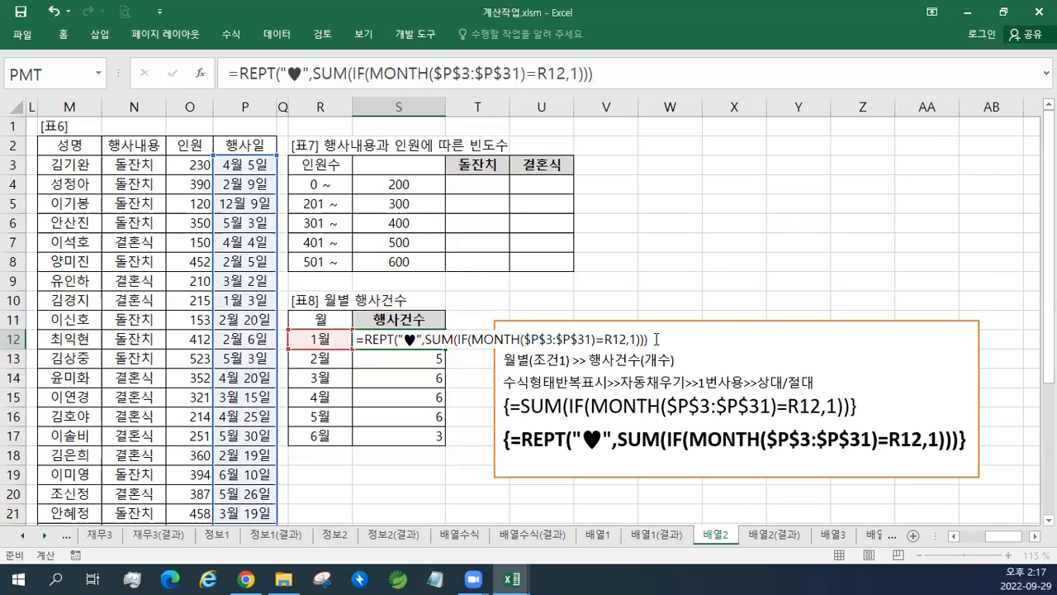
key("ctrl+shift+Return")
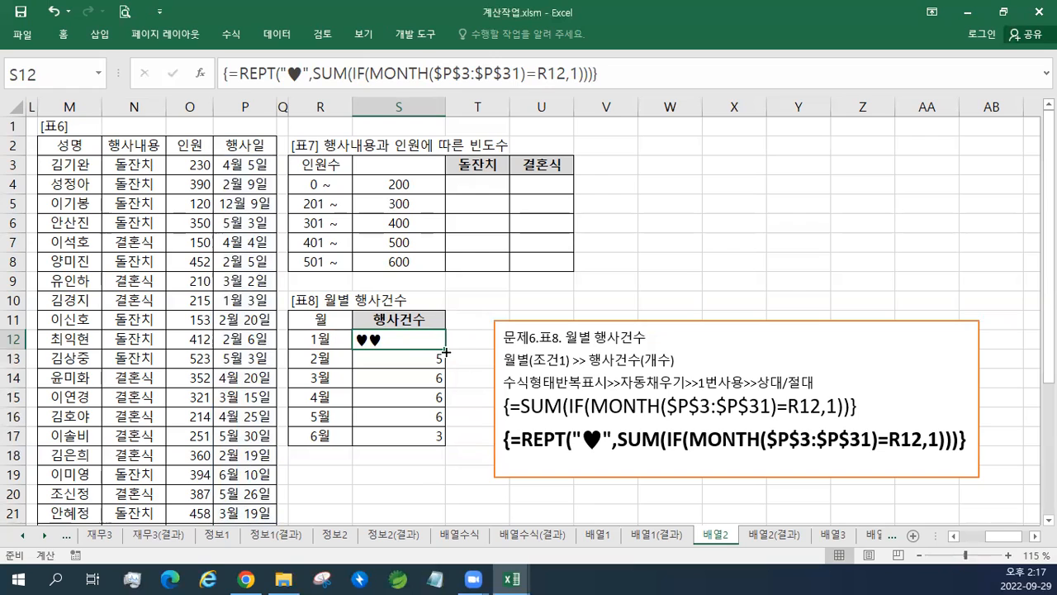
left_click_drag(446, 350, 438, 438)
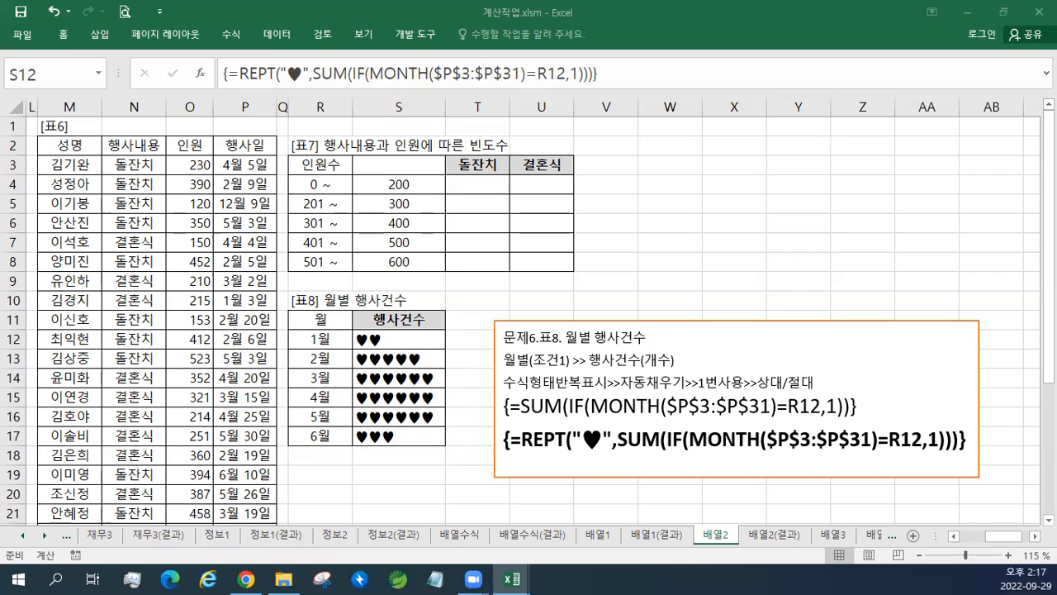
- Move the formula notes text box beside 표4 지역별 무주택 평균, over columns I to P from about row 25
left_click(802, 319)
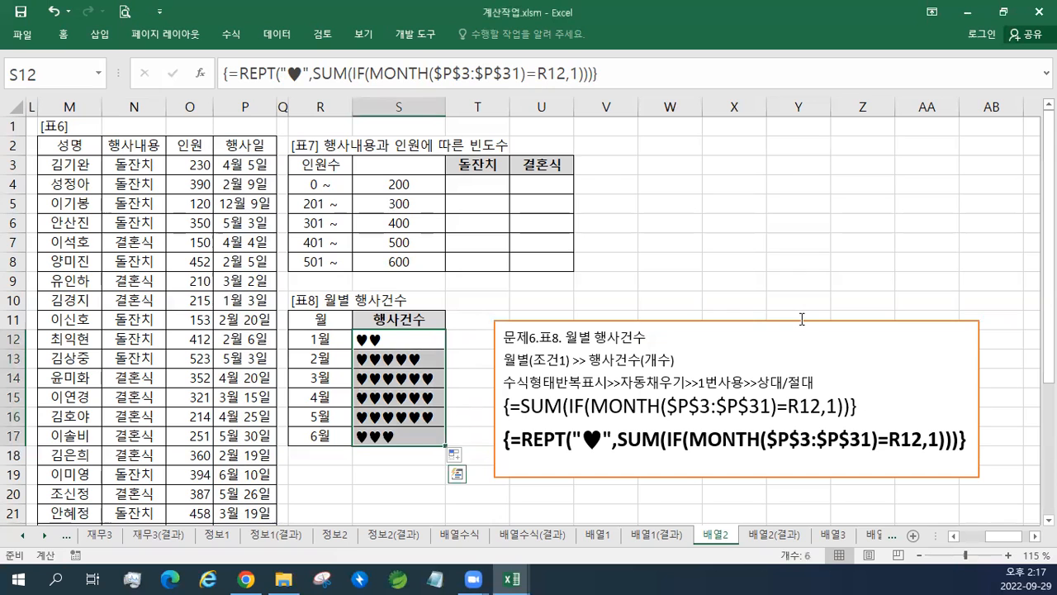
left_click_drag(771, 320, 428, 277)
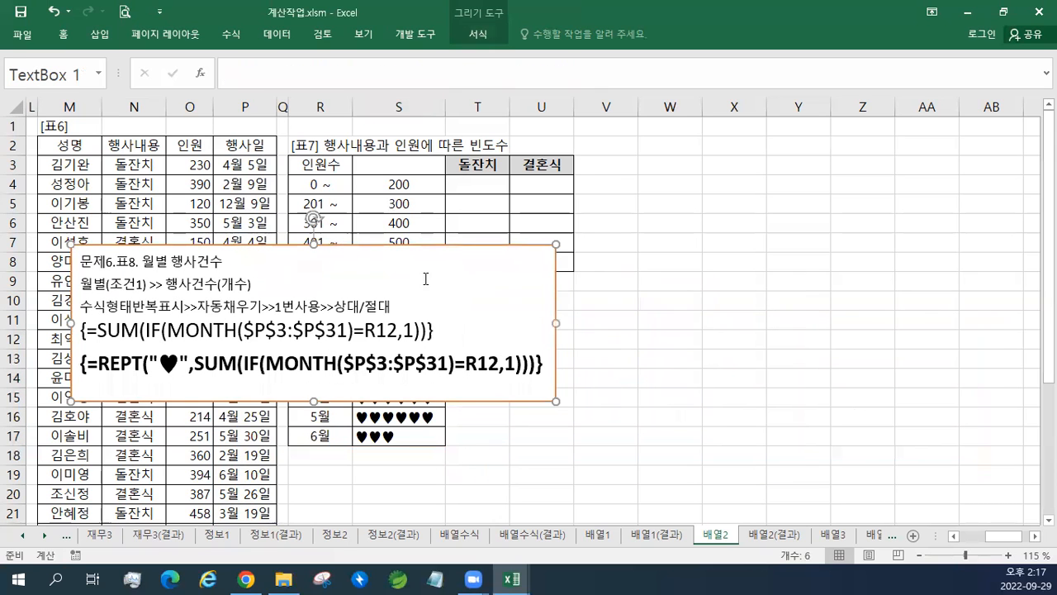
left_click(954, 536)
left_click(954, 536)
left_click(954, 536)
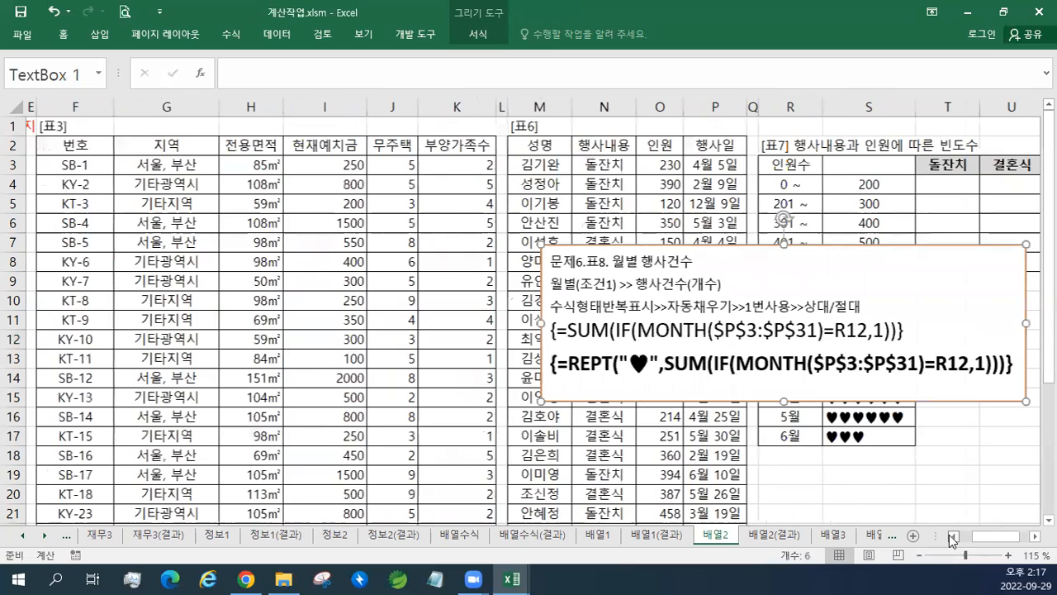
left_click_drag(708, 257, 661, 376)
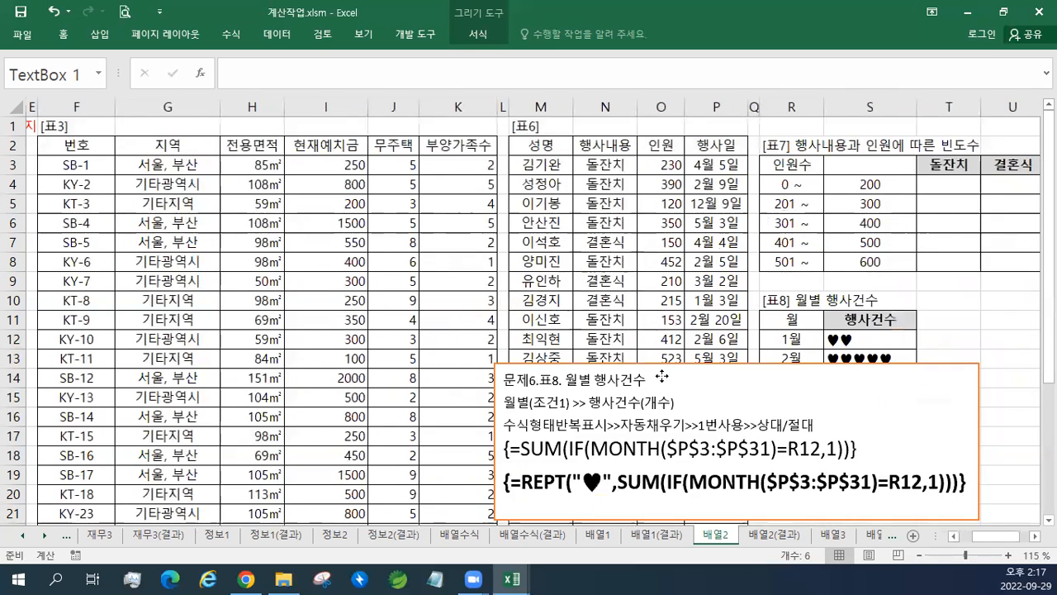
scroll(661, 377, "down", 4)
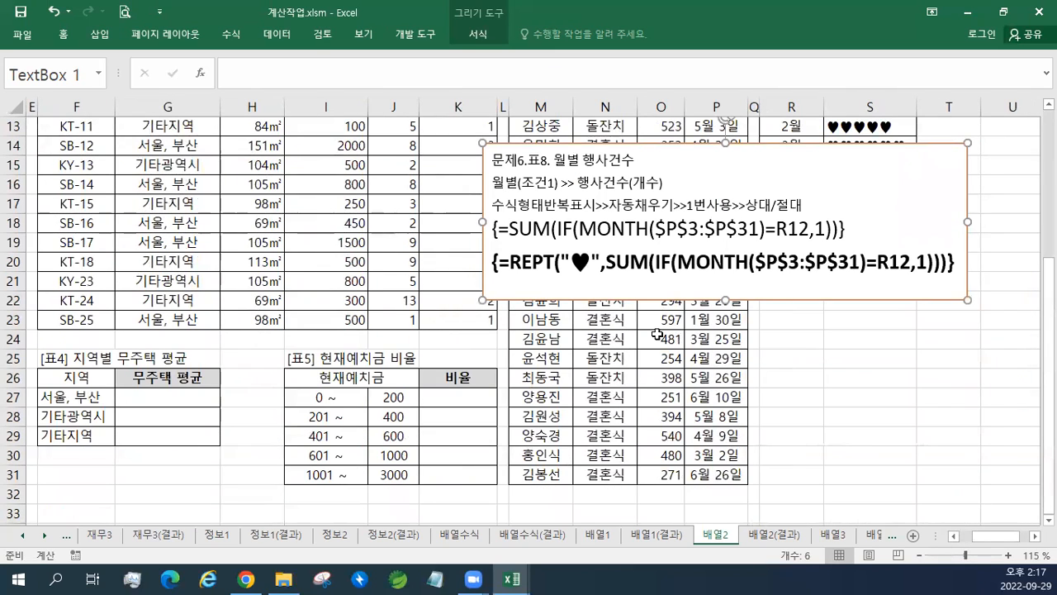
left_click_drag(605, 147, 385, 348)
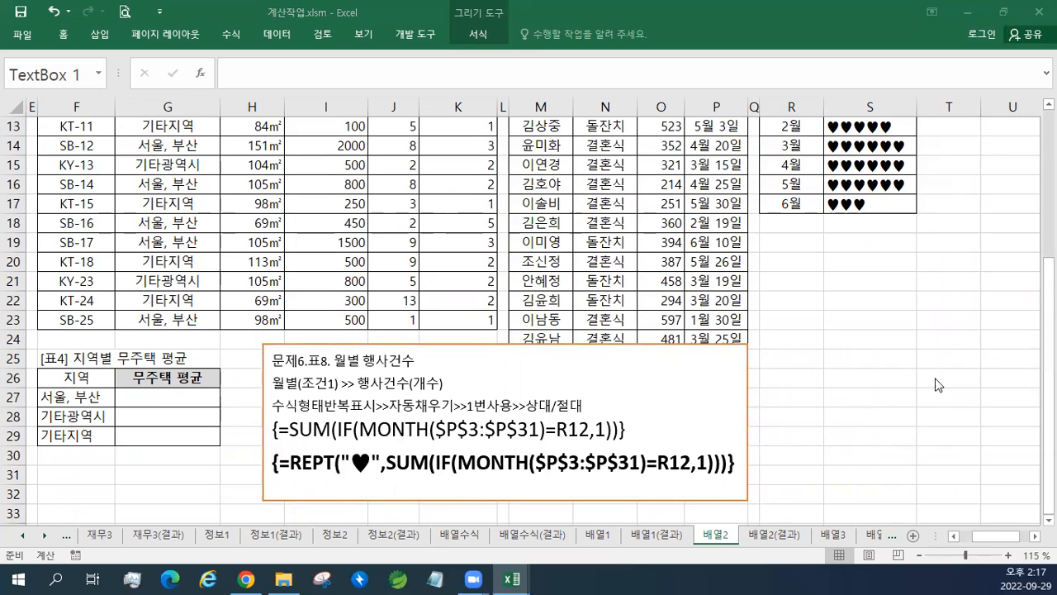
- Add the 문제3.표4 notes with their AVERAGE and REPT formulas above the 문제6.표8 notes in the text box
left_click(446, 396)
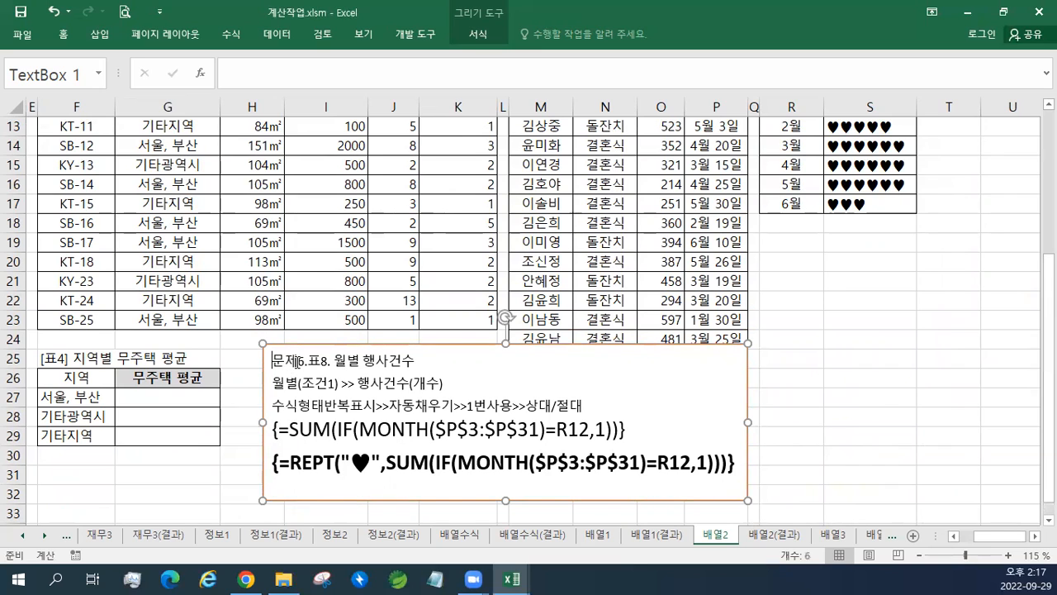
type("문제3.표4. 지역별 무주택 평균 지역별(조건1) >> 무주택 평균 {=AVERAGE(IF($G$3:$G$23=F27,$J$3:$J$23))} {=REPT(\"■\",AVERAGE(IF($G$3:$G$23=F27,$J$3:$J$23)))}")
key("Return")
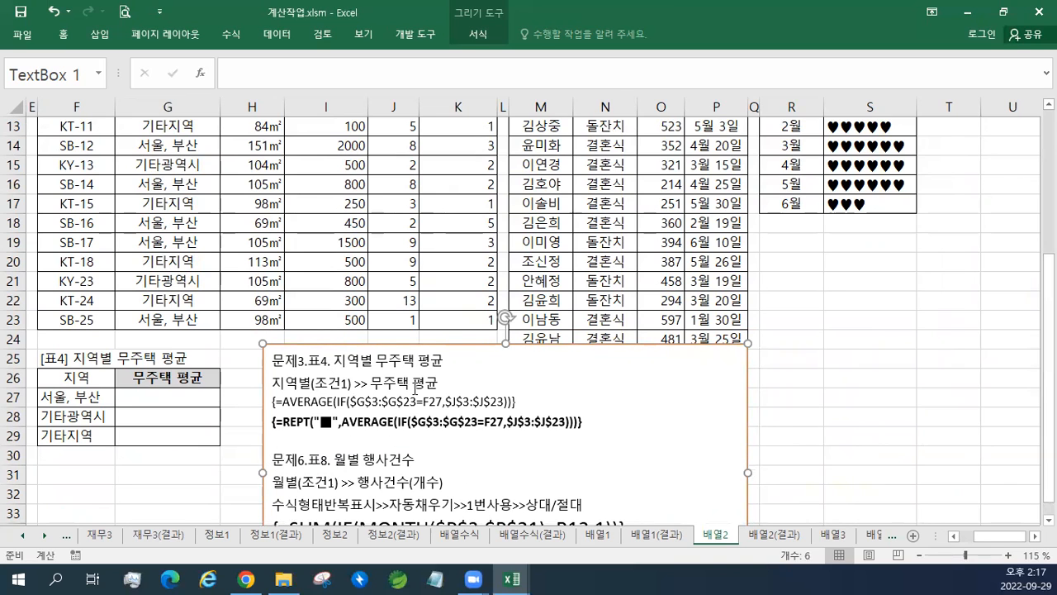
- Copy the line 수식형태반복표시>>자동채우기>>1번사용>>상대/절대 from the 문제6.표8 notes
scroll(572, 450, "down", 1)
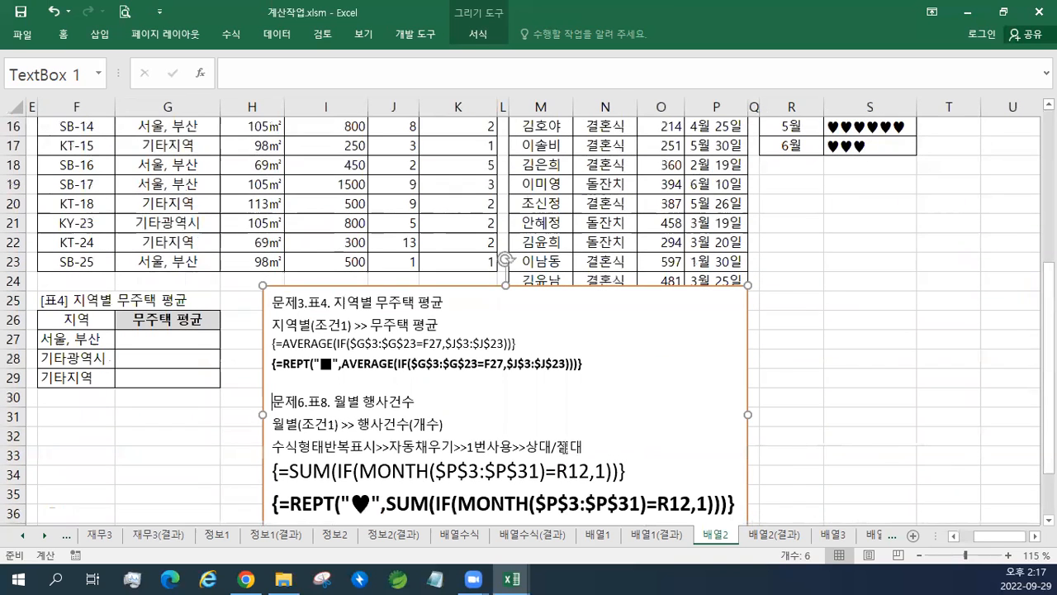
left_click_drag(584, 447, 272, 447)
key("ctrl+c")
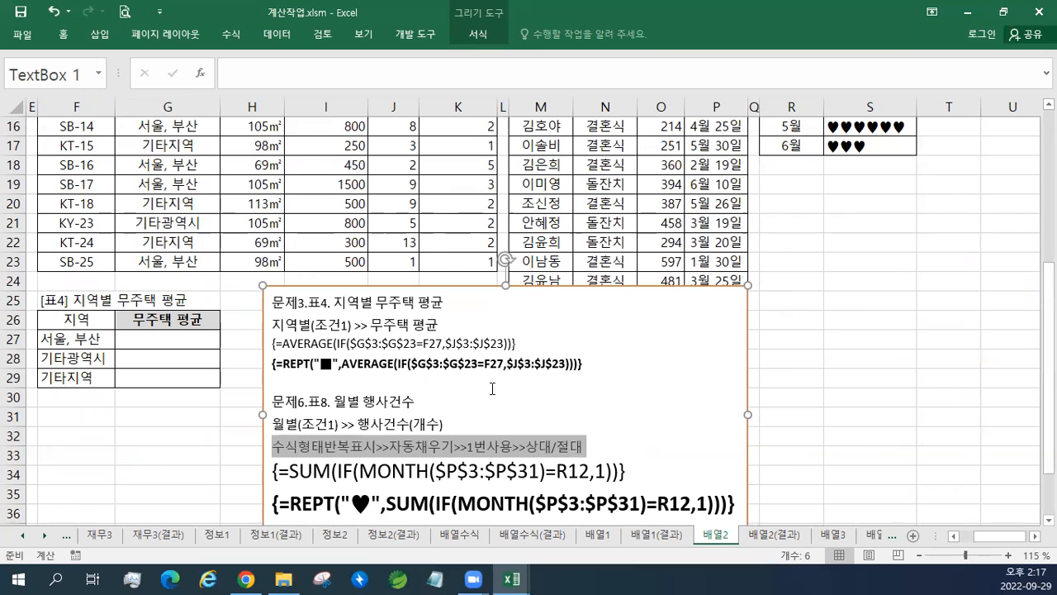
left_click(449, 301)
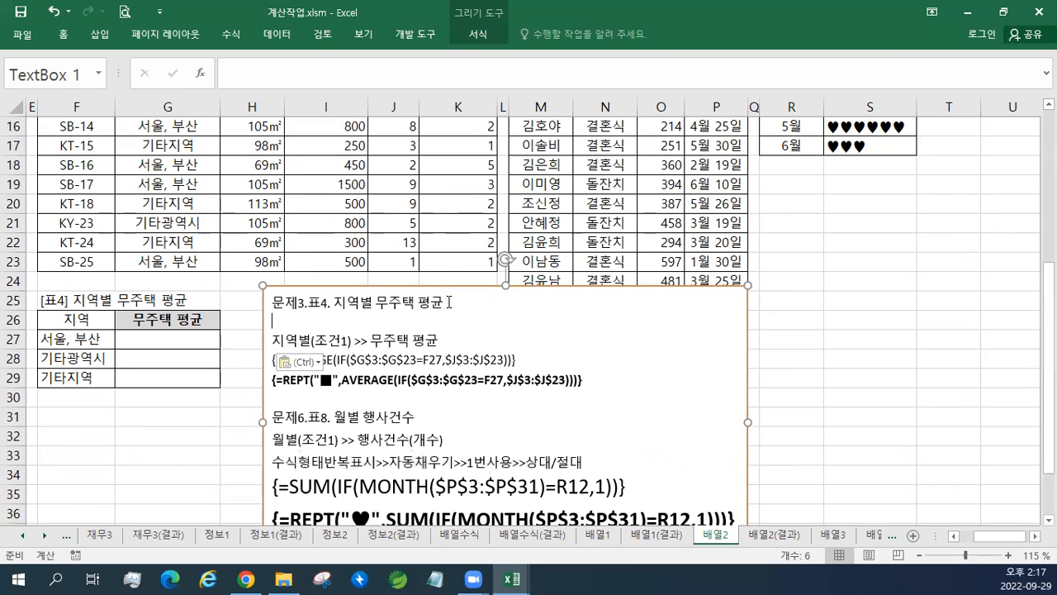
key("Return")
key("ctrl+v")
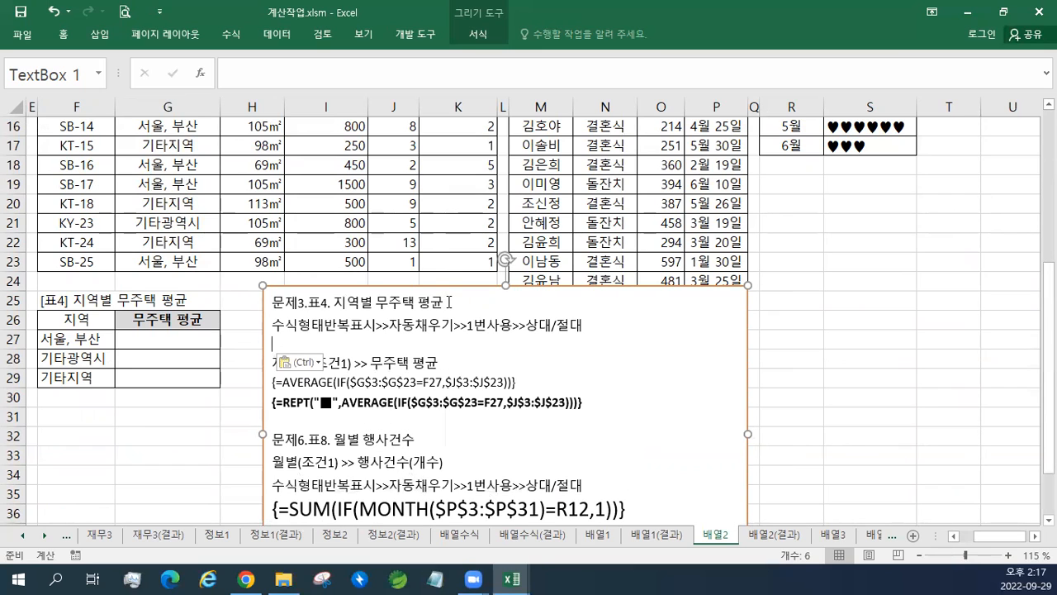
key("ctrl+z")
key("Delete")
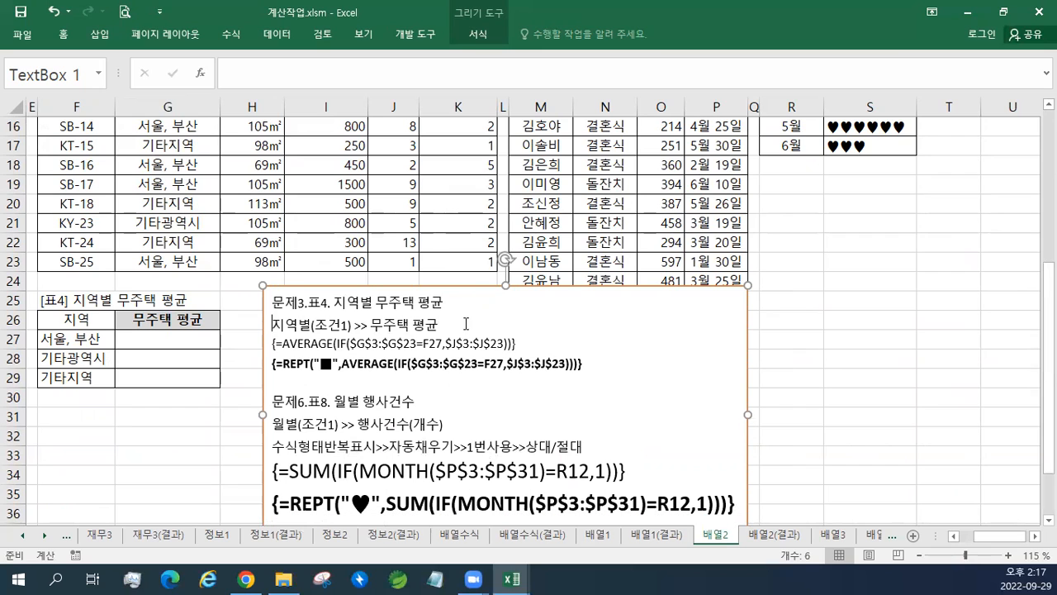
- Paste the copied line on its own line below 지역별(조건1) >> 무주택 평균 in the 문제3.표4 notes
key("Return")
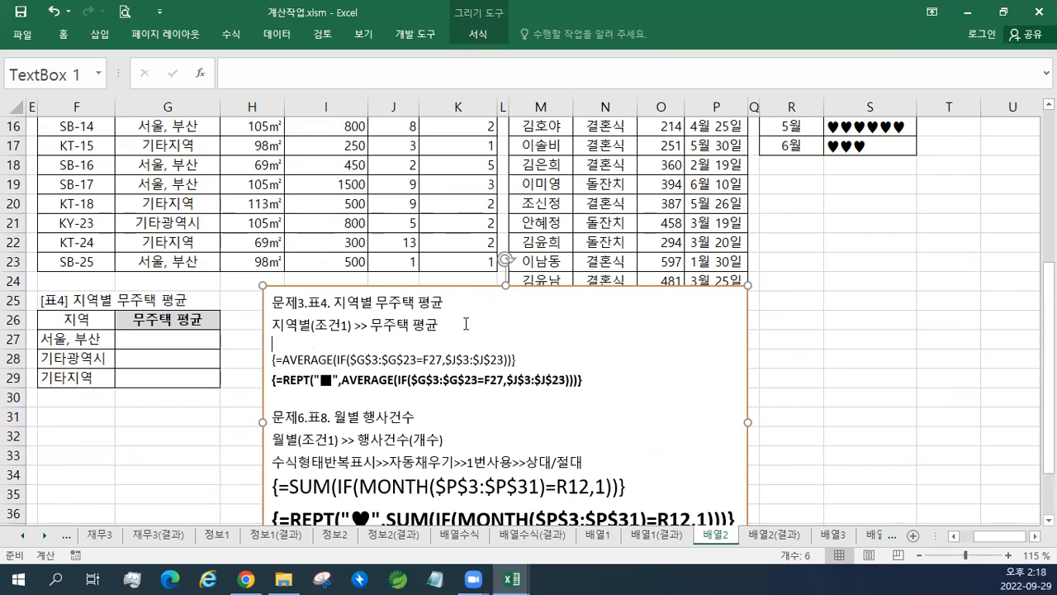
key("ctrl+v")
key("Delete")
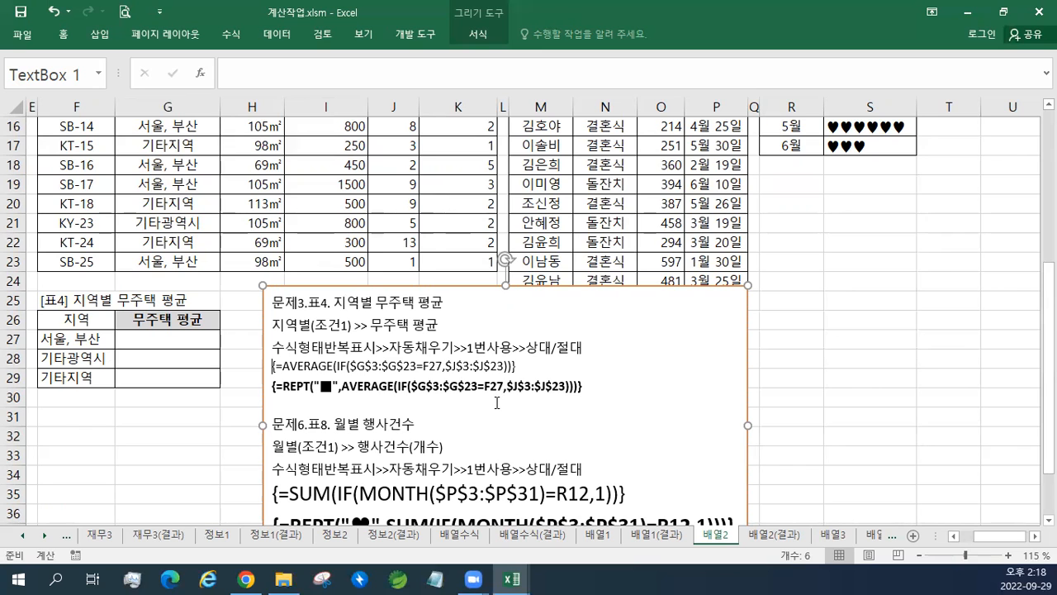
- Enlarge the AVERAGE and REPT formula lines in the 문제3.표4 notes by four font-size steps and move the text box up to about row 23
scroll(466, 354, "up", 1)
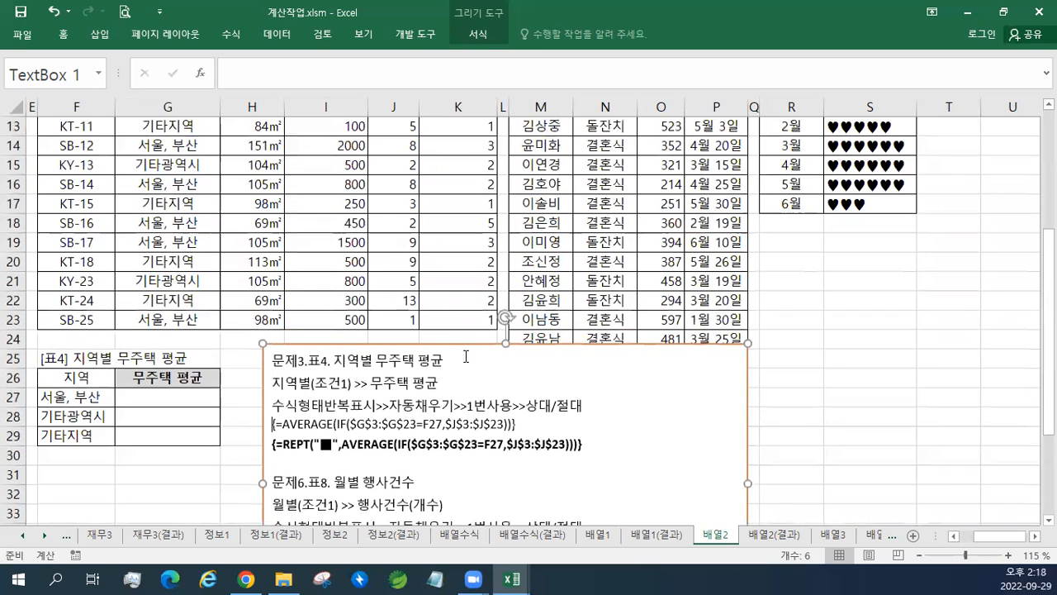
scroll(466, 356, "up", 1)
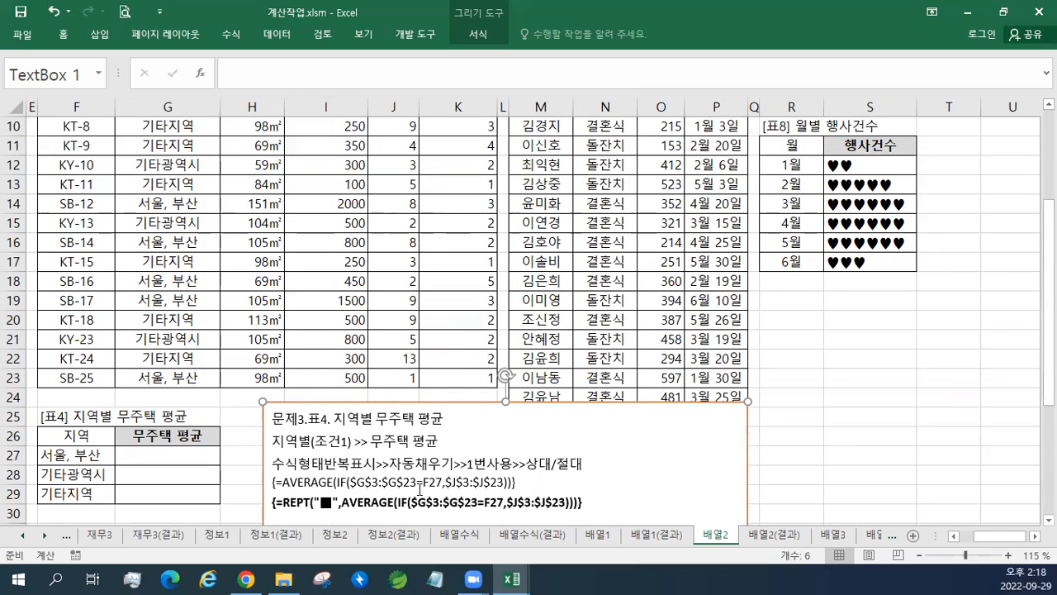
left_click_drag(421, 405, 425, 395)
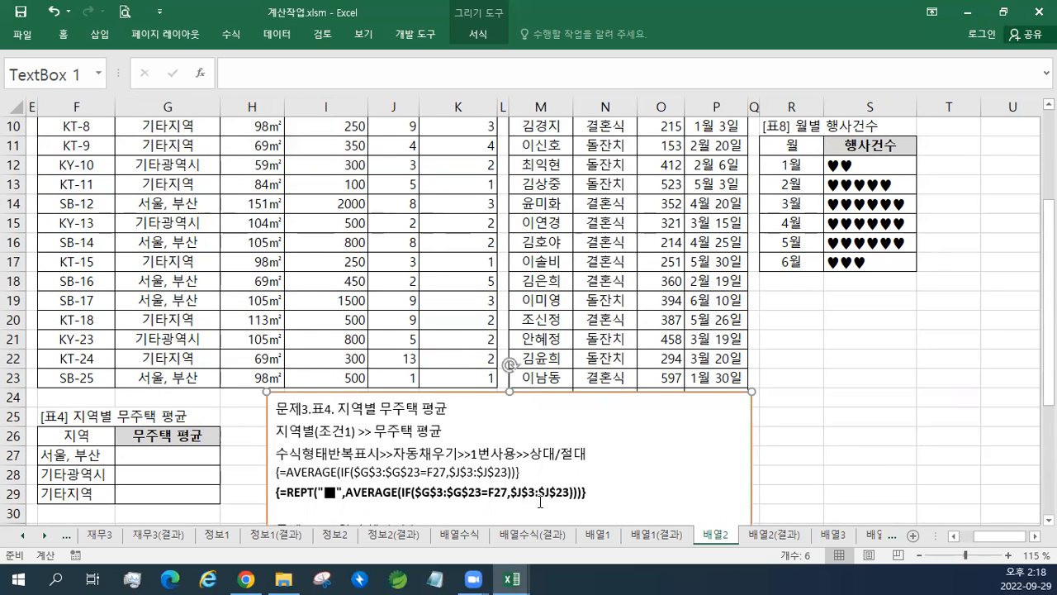
left_click_drag(585, 496, 285, 472)
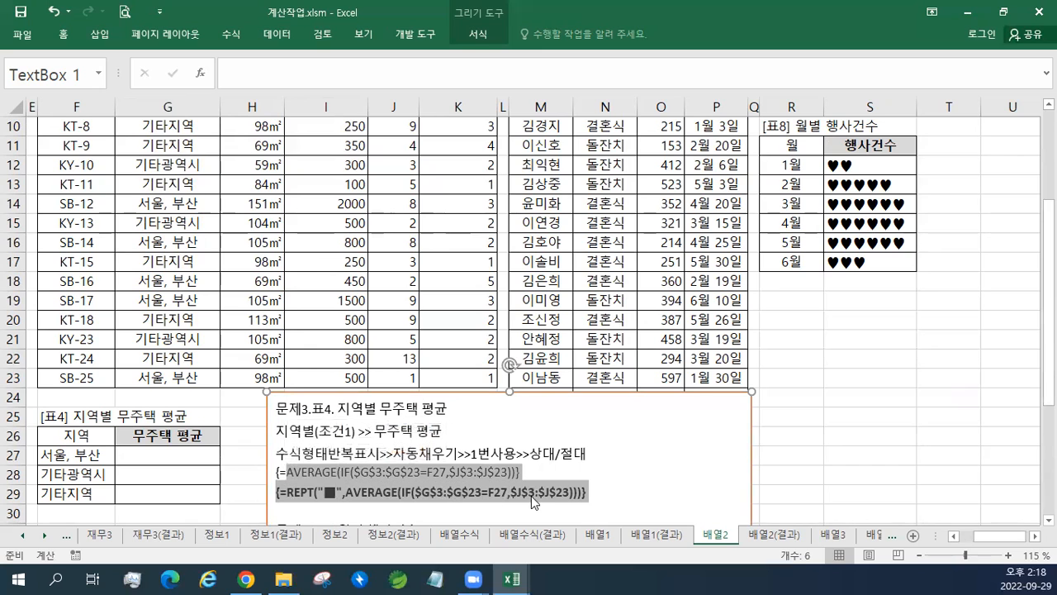
left_click(535, 498)
left_click_drag(596, 492, 278, 466)
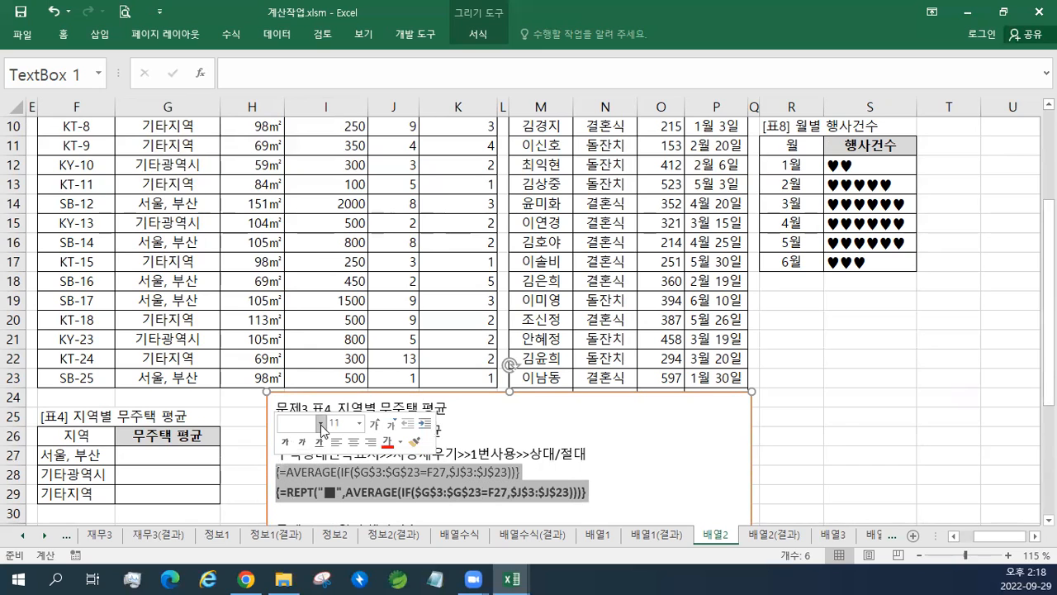
left_click(376, 432)
left_click(376, 432)
left_click(375, 432)
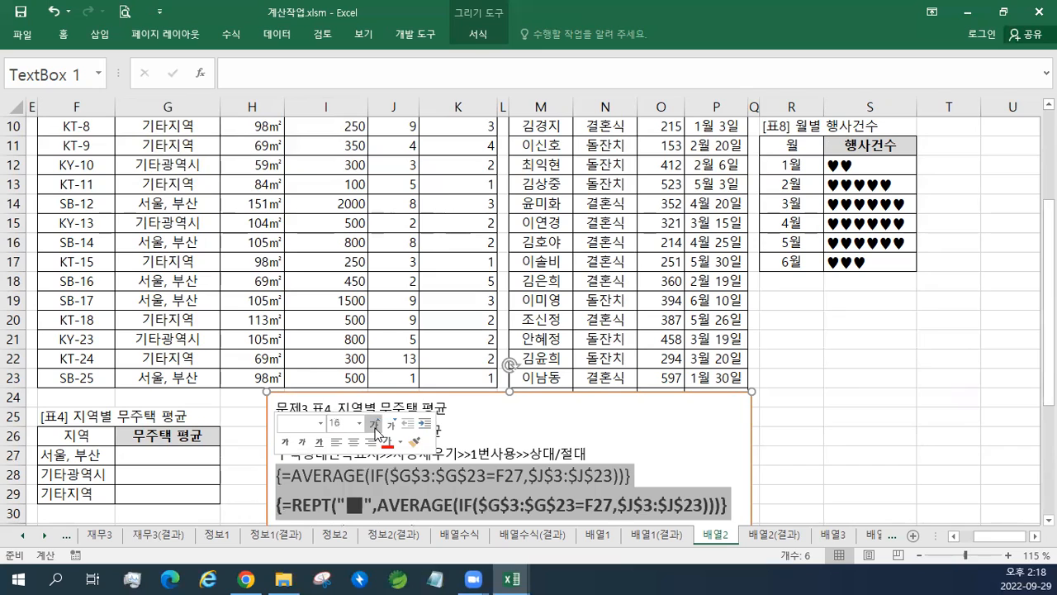
left_click(376, 432)
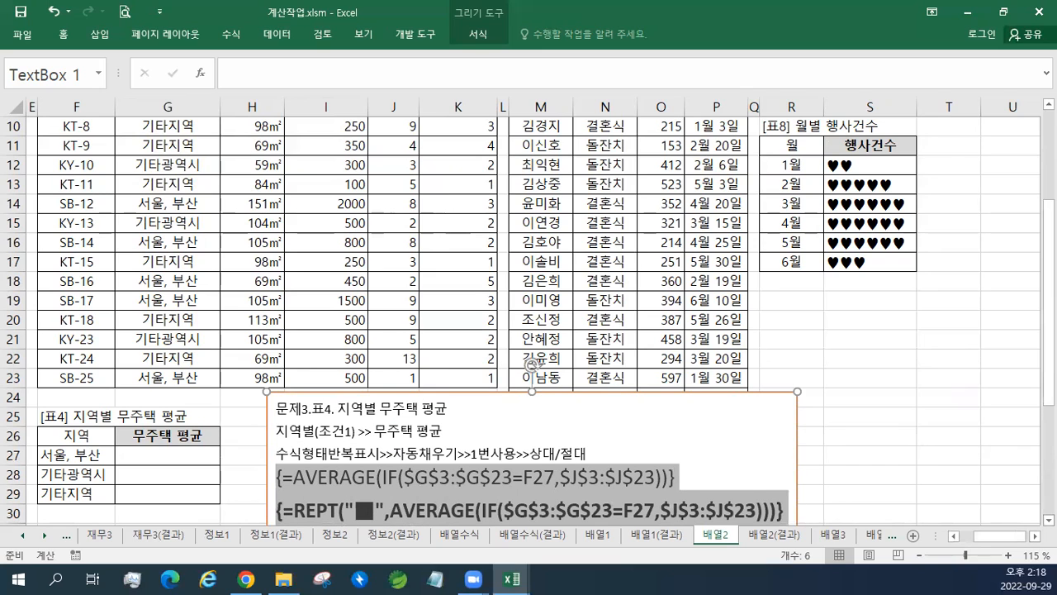
left_click_drag(593, 393, 584, 368)
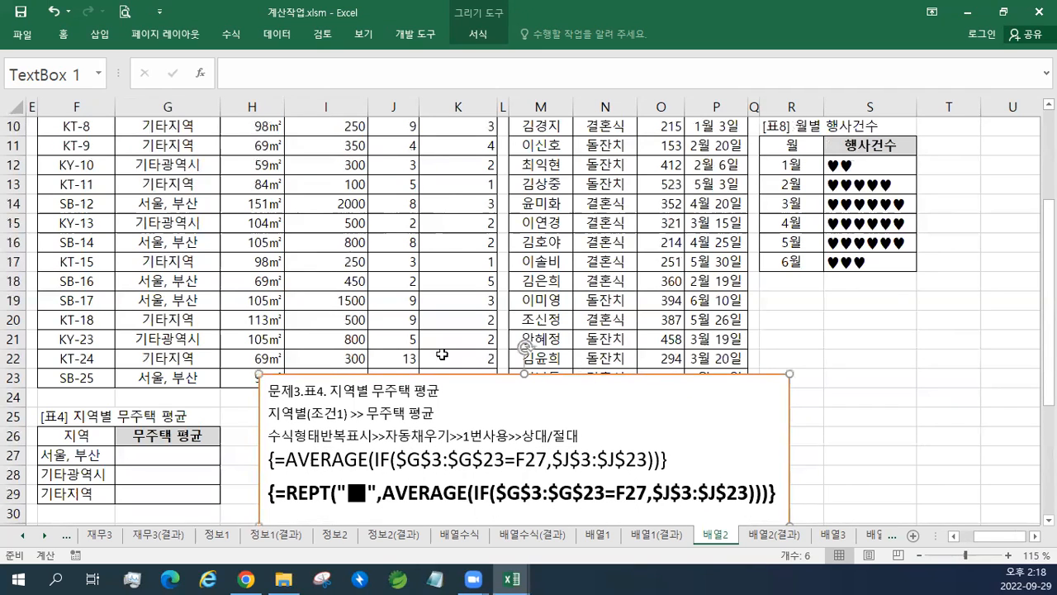
- Split the sheet window above row 24 so 표3 can be scrolled separately from 표4
left_click(15, 396)
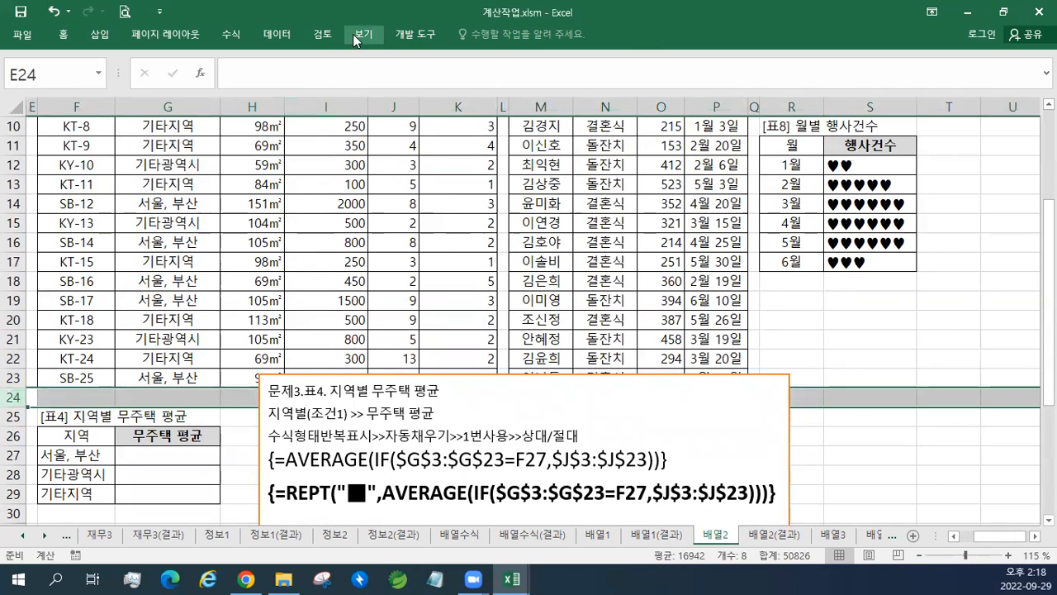
left_click(356, 34)
left_click(576, 59)
left_click(253, 312)
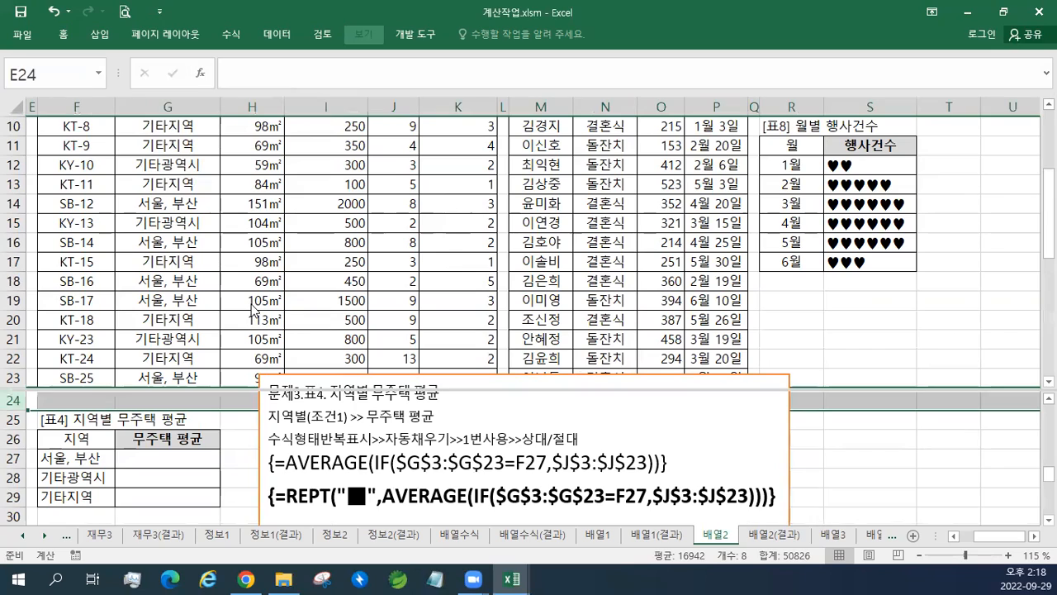
scroll(254, 301, "down", 2)
scroll(254, 300, "up", 2)
left_click(237, 282)
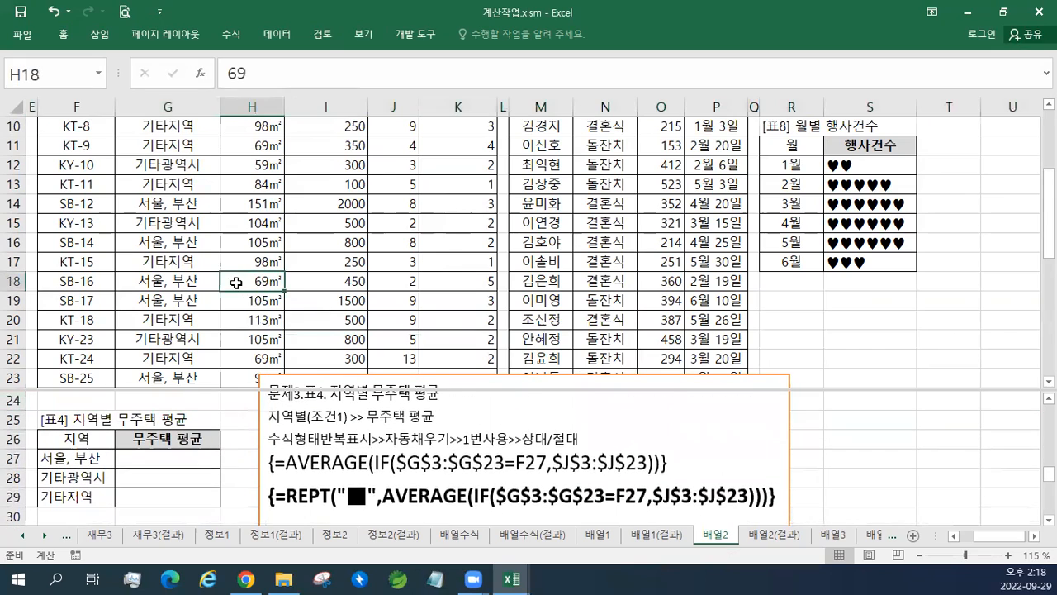
scroll(236, 282, "down", 2)
scroll(236, 281, "up", 5)
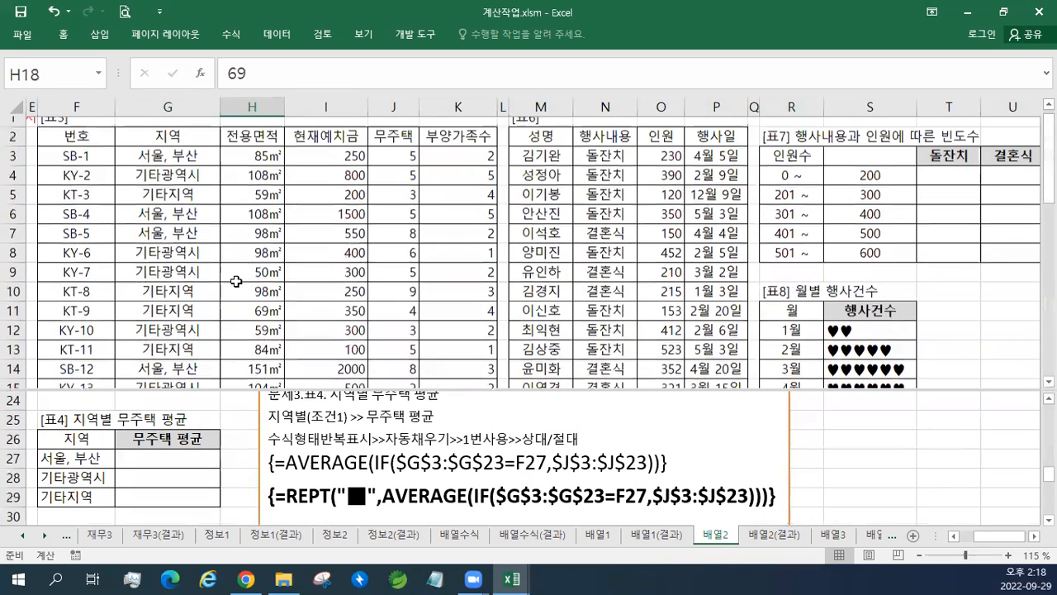
- Start a formula in G27 that compares the absolute region range $G$3:$G$23 with F27
left_click(173, 461)
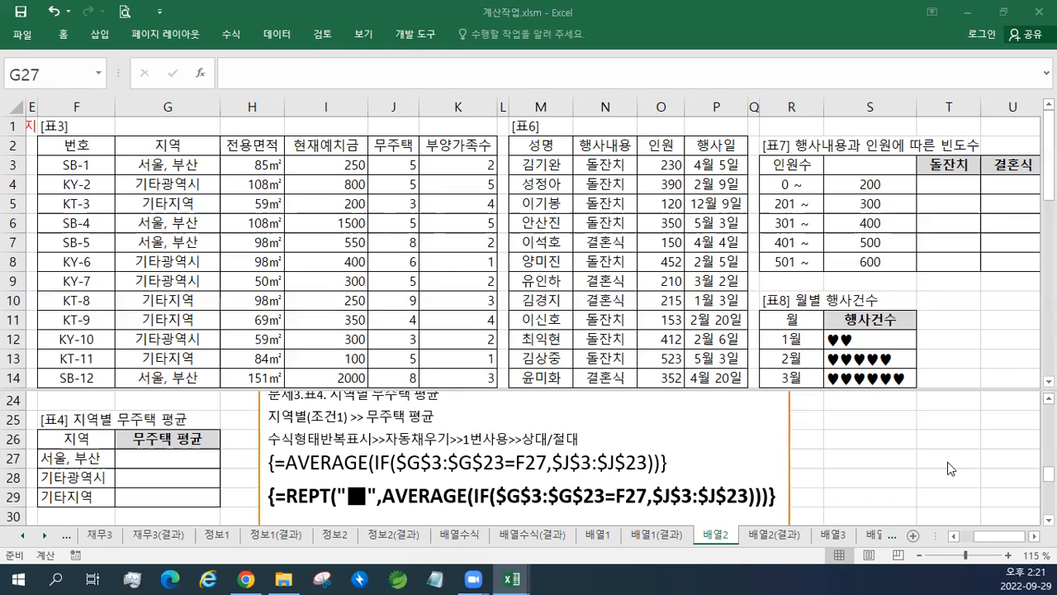
left_click(176, 454)
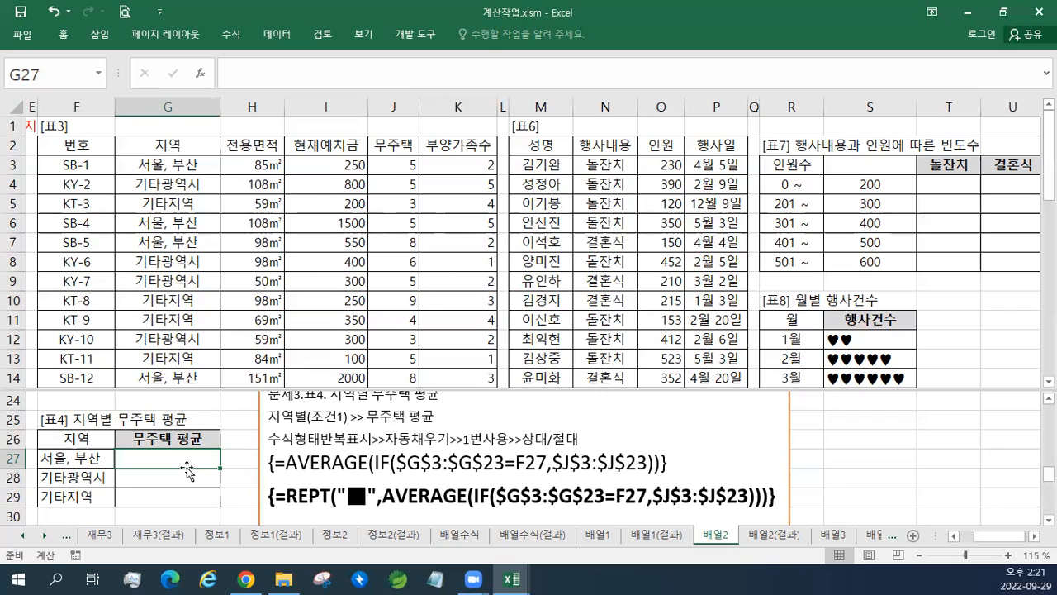
type("=")
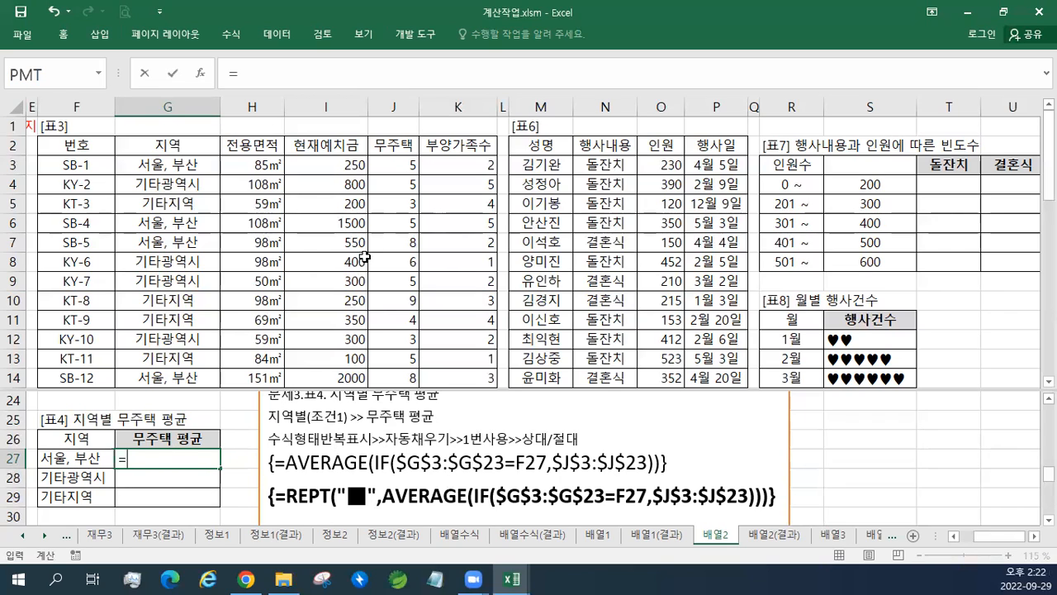
left_click(191, 171)
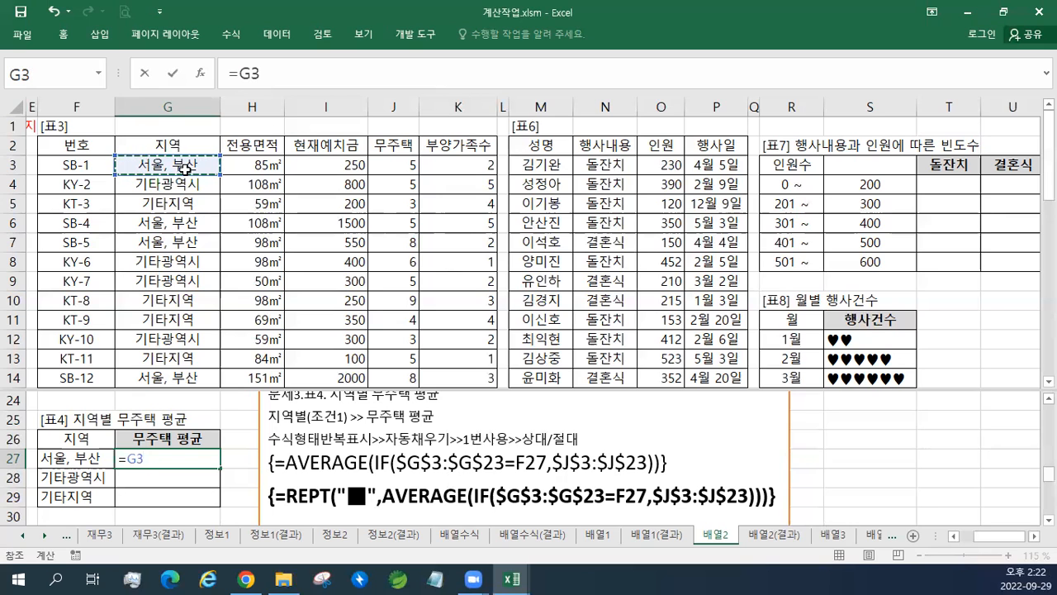
left_click_drag(186, 168, 175, 322)
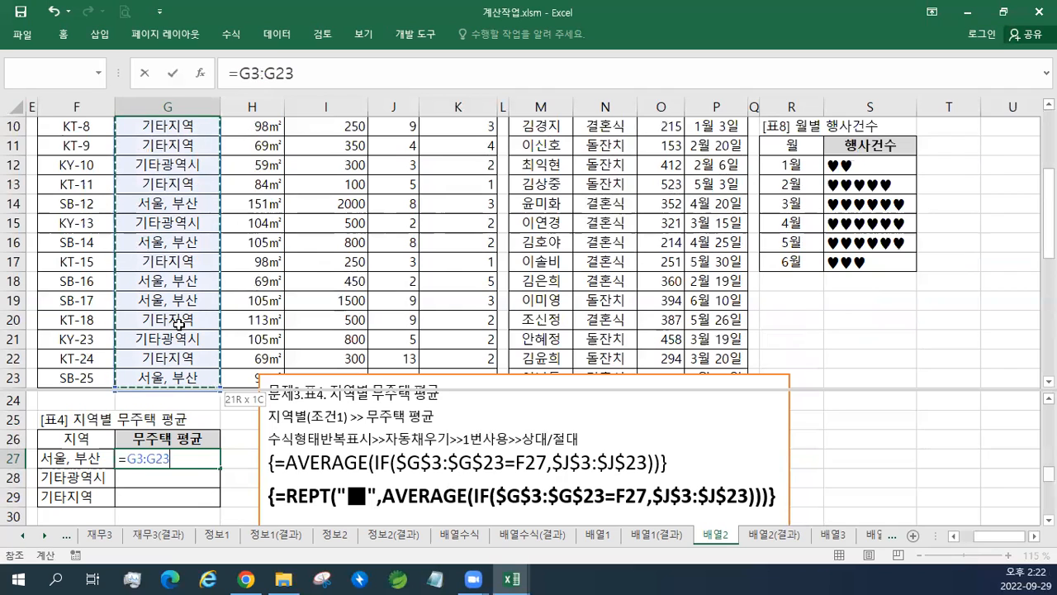
key("F4")
type("=")
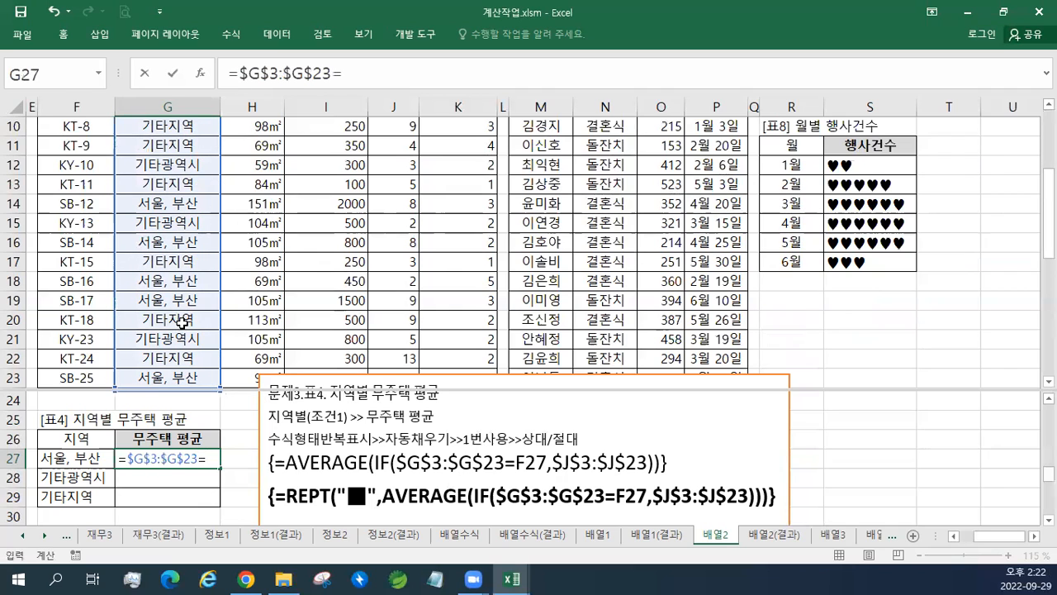
left_click(76, 464)
- Make the comparison in G27 the logical test of an IF function, giving =IF($G$3:$G$23=F27,
left_click(126, 464)
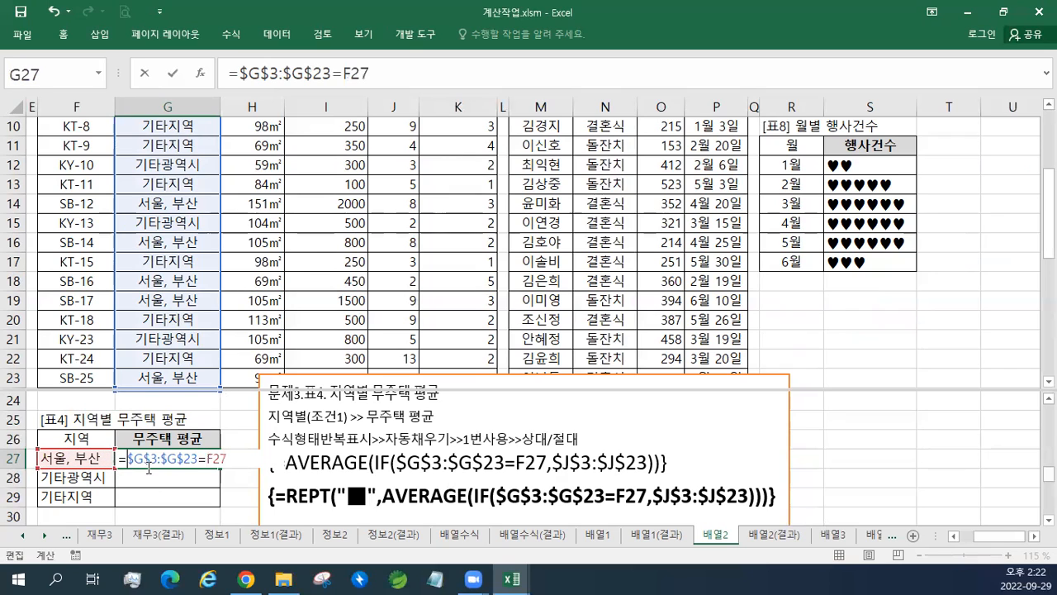
type("ㅑㄹ")
key("BackSpace")
key("BackSpace")
type("IF(")
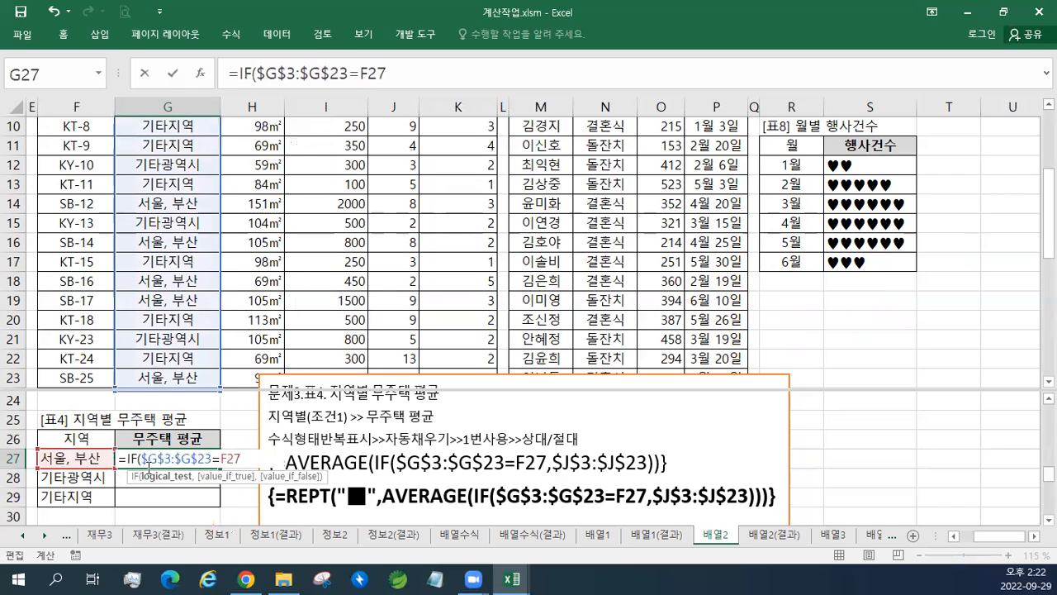
left_click(256, 459)
type(",")
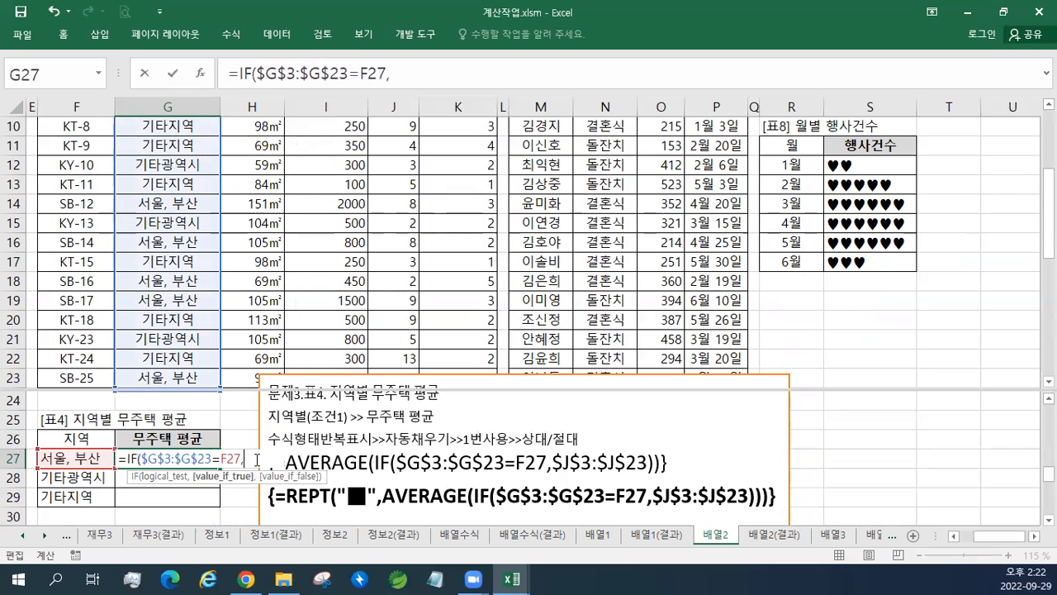
- Add the absolute 무주택 range $J$3:$J$23 as the IF function's value if true and close its parenthesis
scroll(380, 346, "up", 1)
scroll(423, 236, "down", 2)
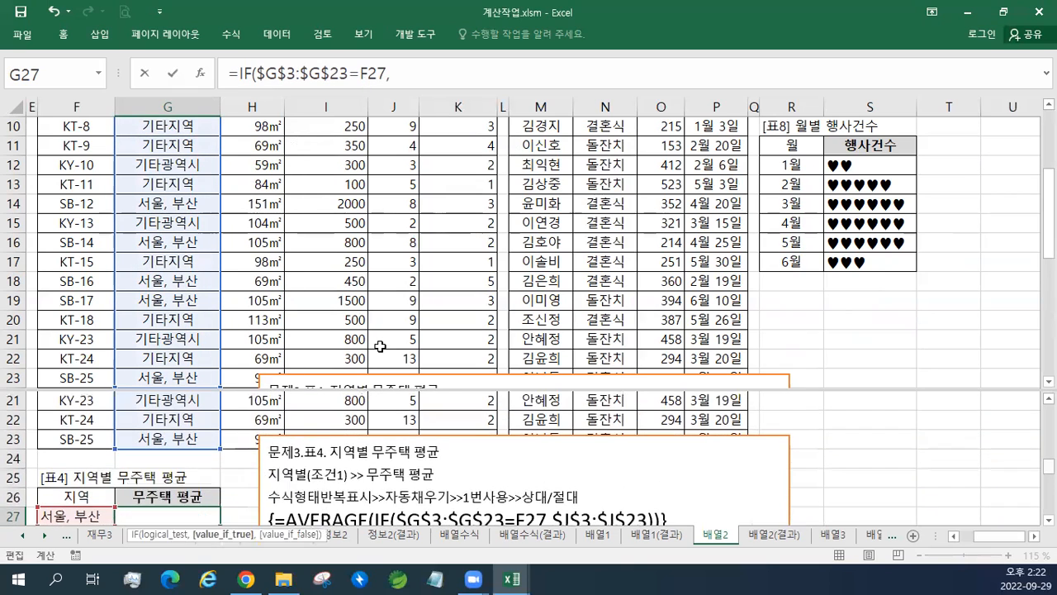
left_click(395, 204)
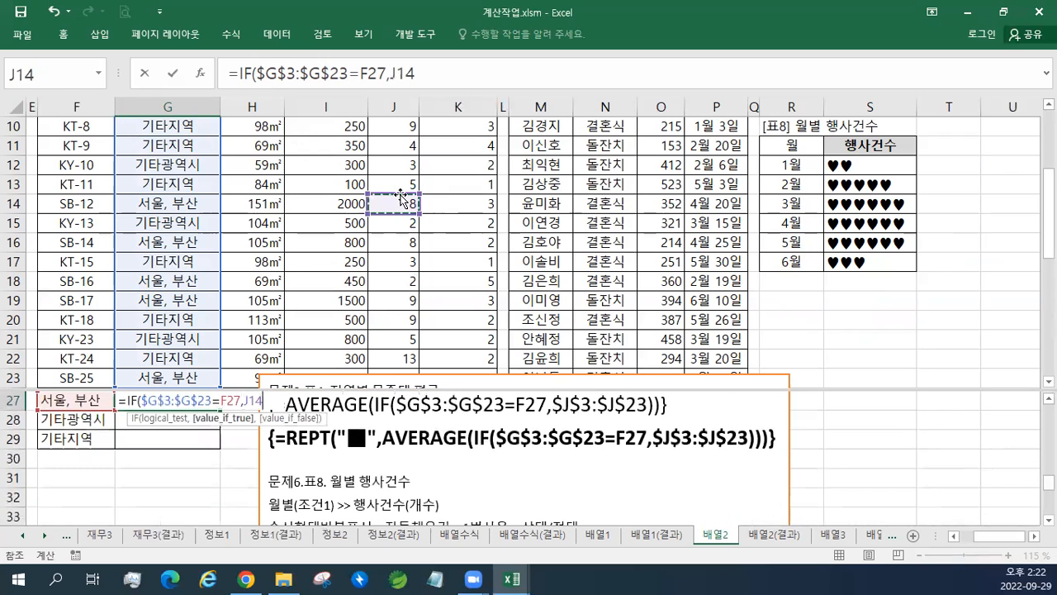
scroll(400, 198, "up", 1)
scroll(401, 199, "up", 2)
left_click(402, 165)
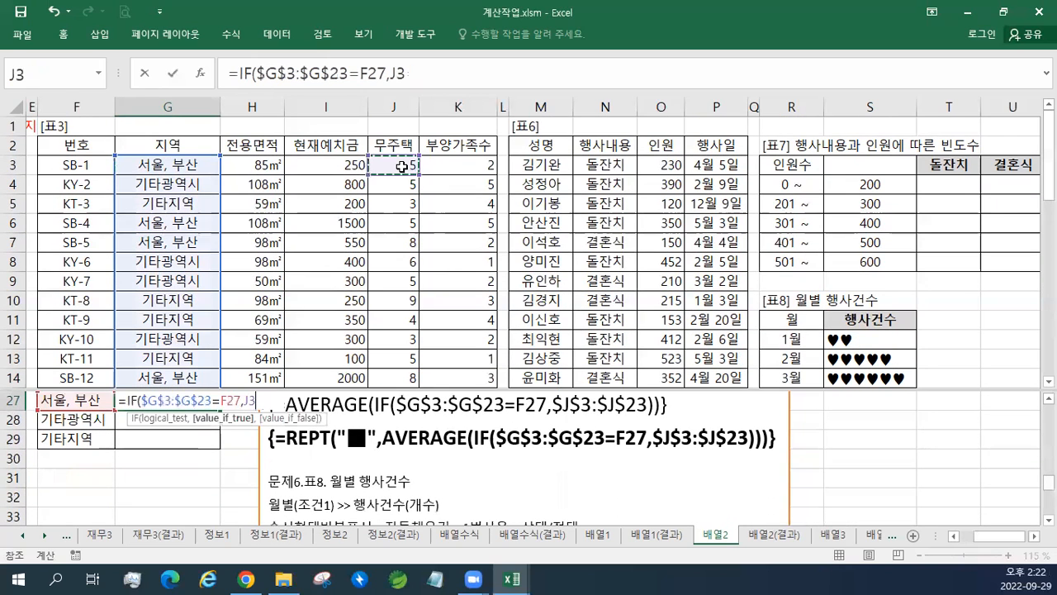
key("ctrl+shift+Down")
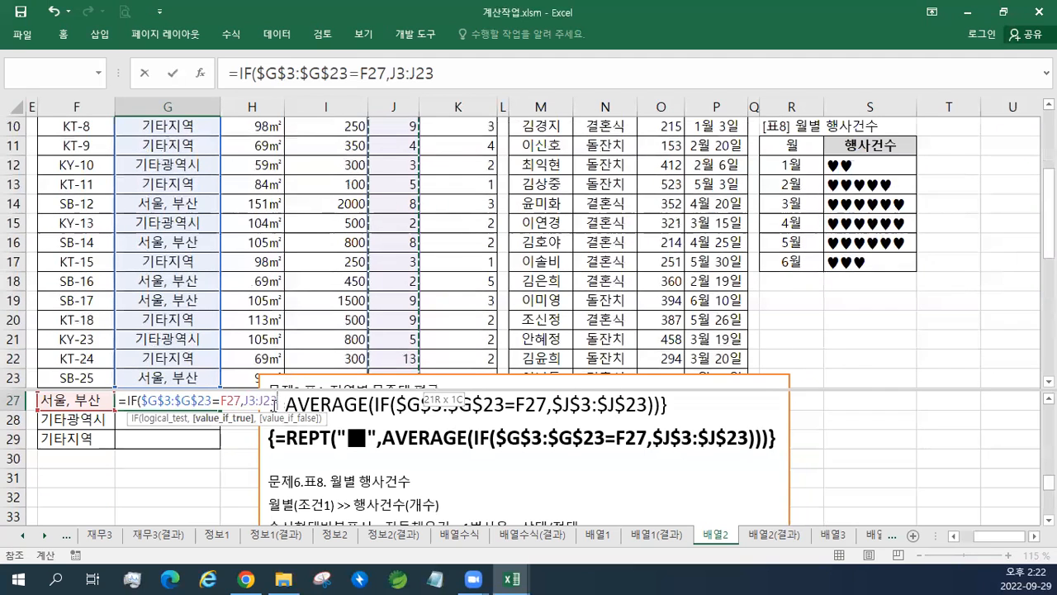
scroll(215, 384, "up", 1)
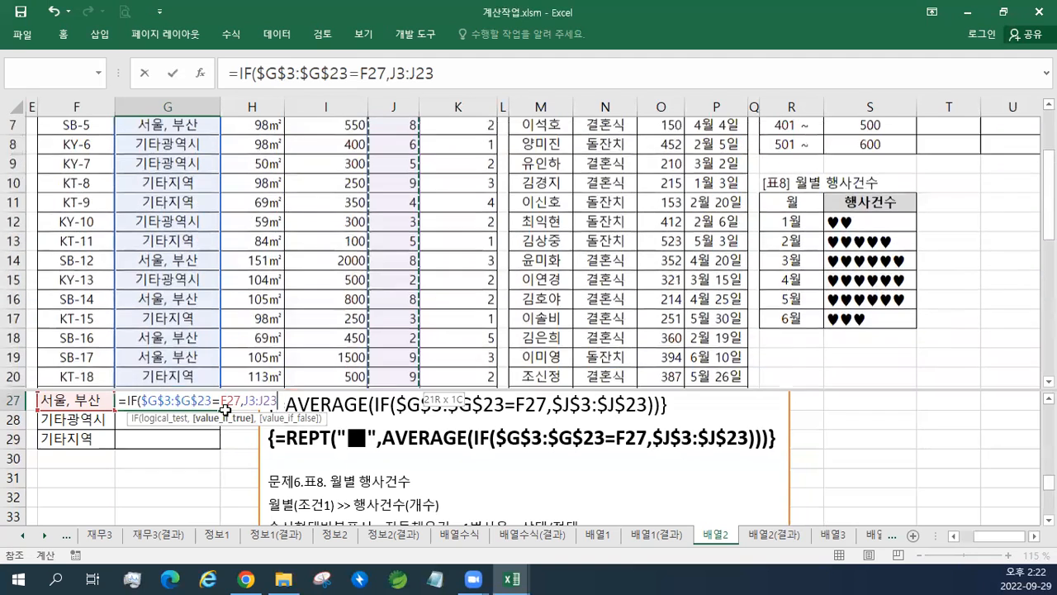
scroll(225, 405, "down", 1)
key("F4")
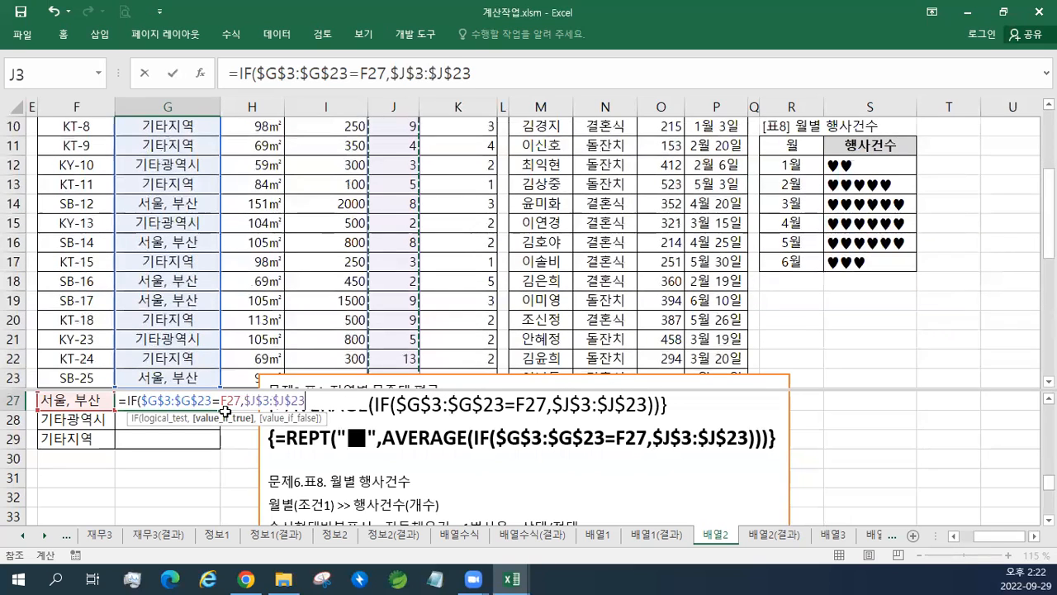
type(")")
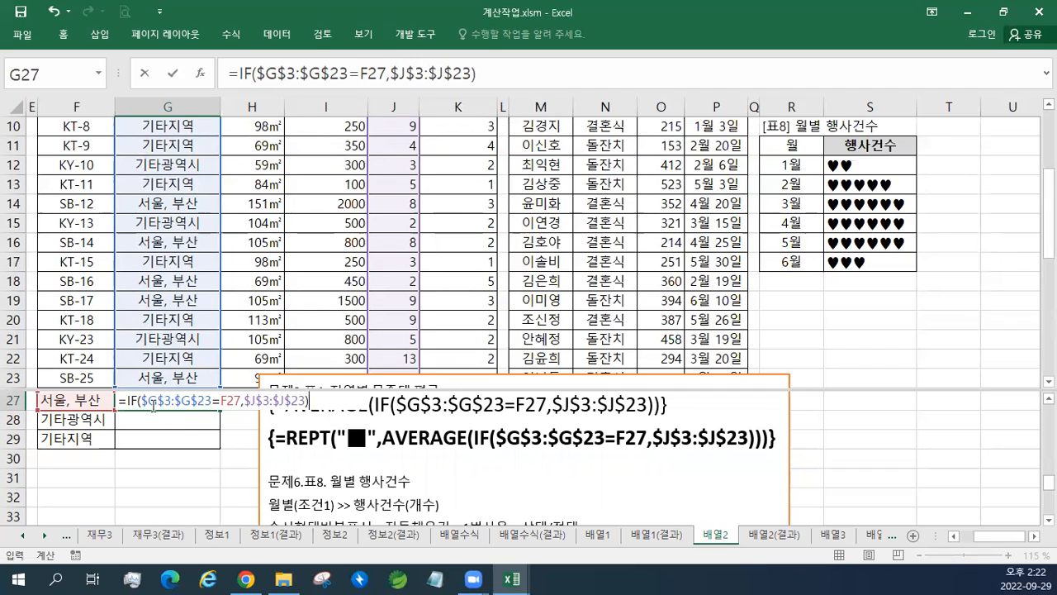
- Wrap the IF expression in G27 in AVERAGE, giving =AVERAGE(IF($G$3:$G$23=F27,$J$3:$J$23))
left_click(124, 400)
type("AVERAGE(")
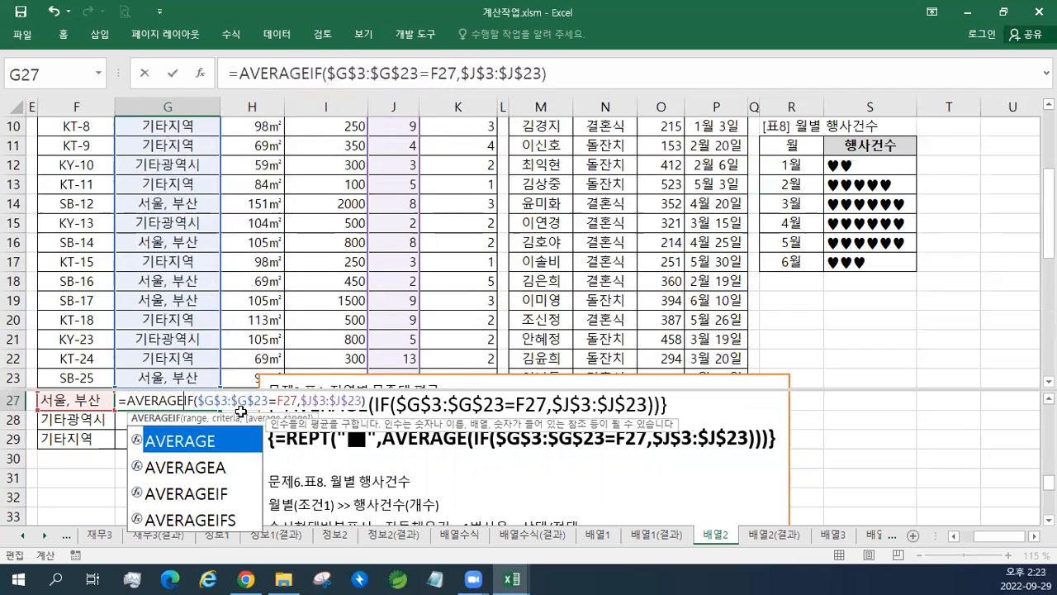
type(")")
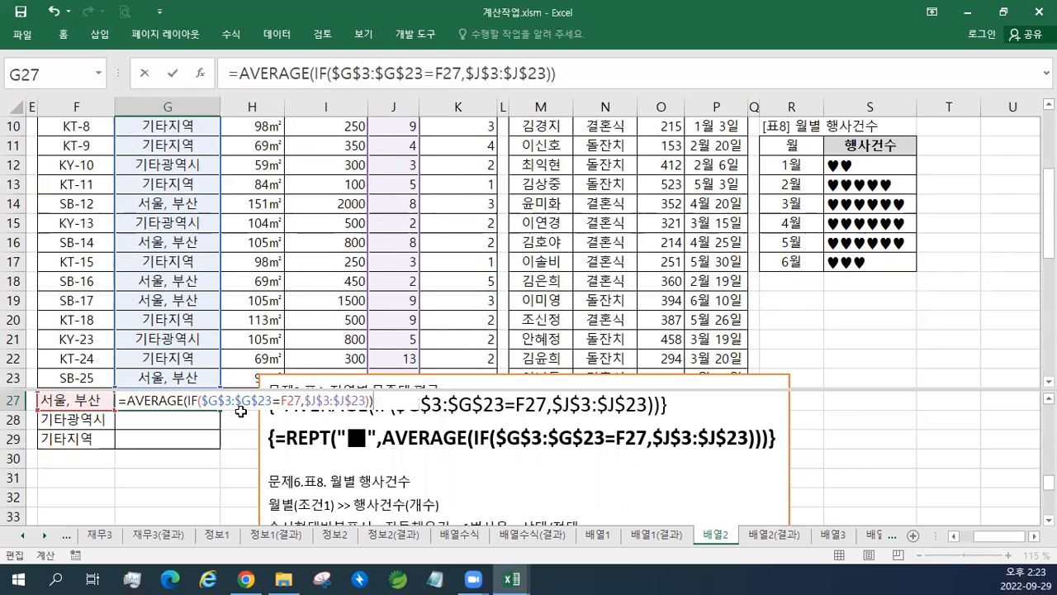
- Wrap the AVERAGE expression in G27 in REPT with "■" as the repeated text, giving =REPT("■",AVERAGE(IF($G$3:$G$23=F27,$J$3:$J$23)))
left_click(130, 400)
type("\"R")
key("BackSpace")
key("BackSpace")
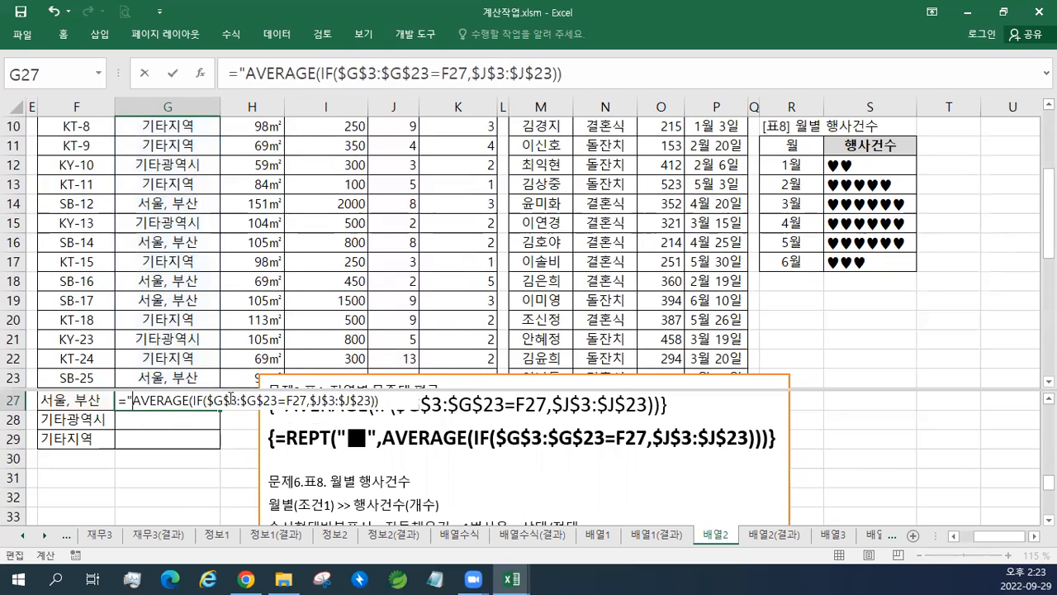
type("REPT(\"")
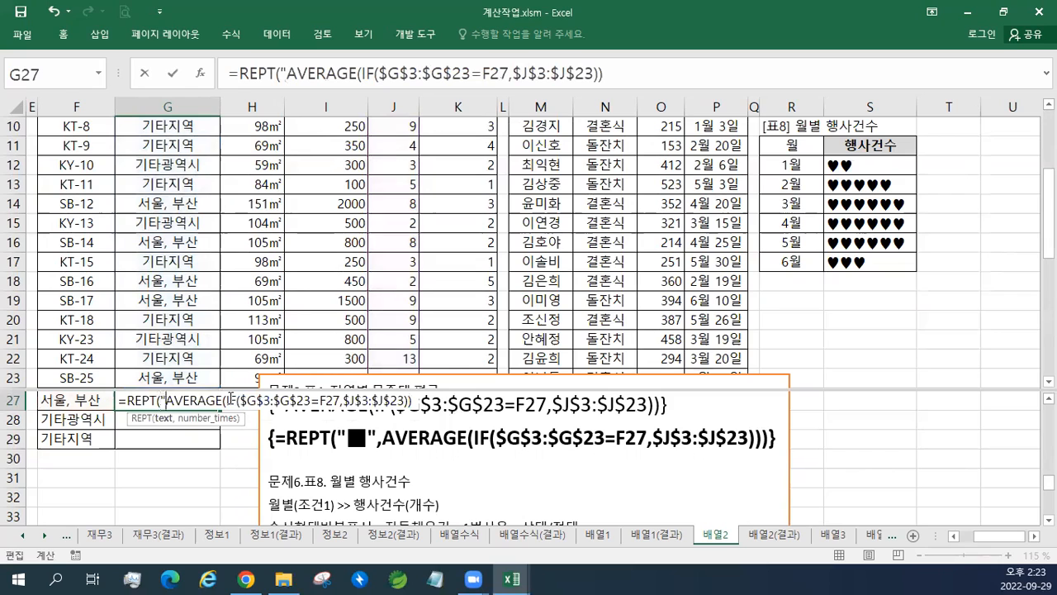
type("A")
key("BackSpace")
type("ㅁ")
key("Hangul_Hanja")
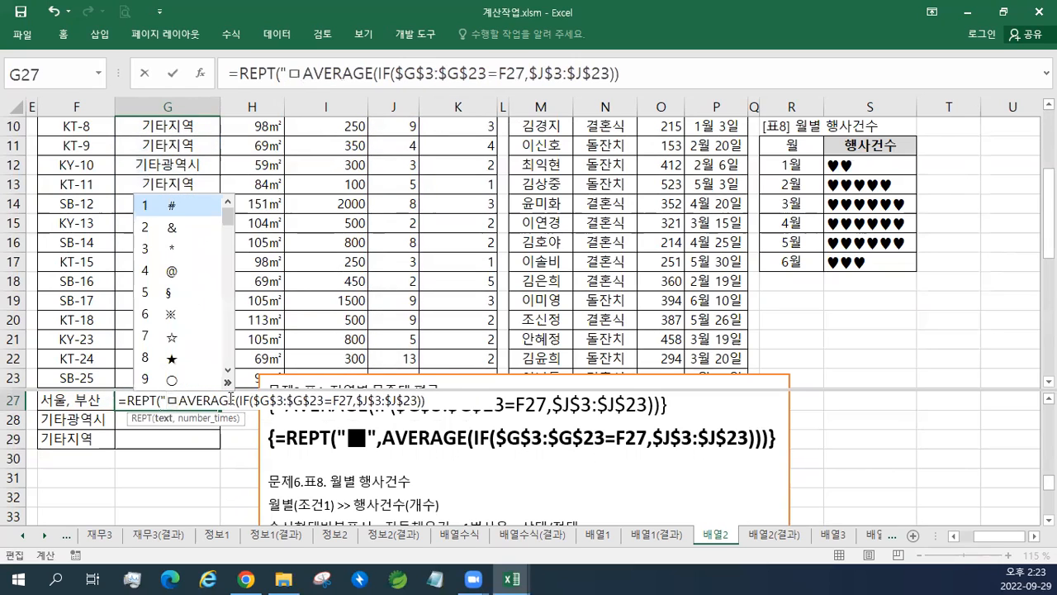
left_click(227, 349)
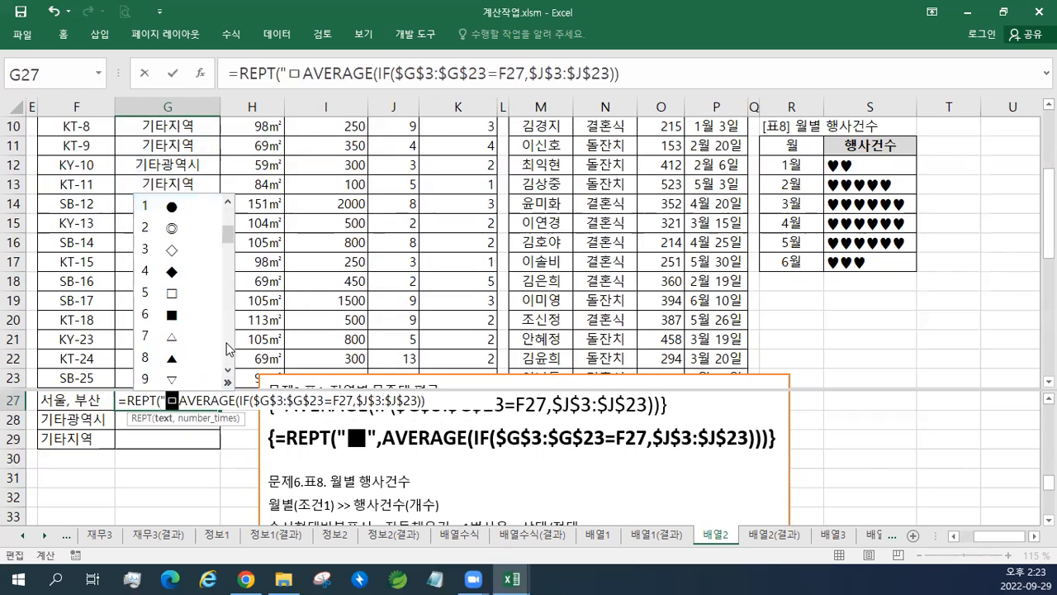
left_click(172, 315)
type("\",")
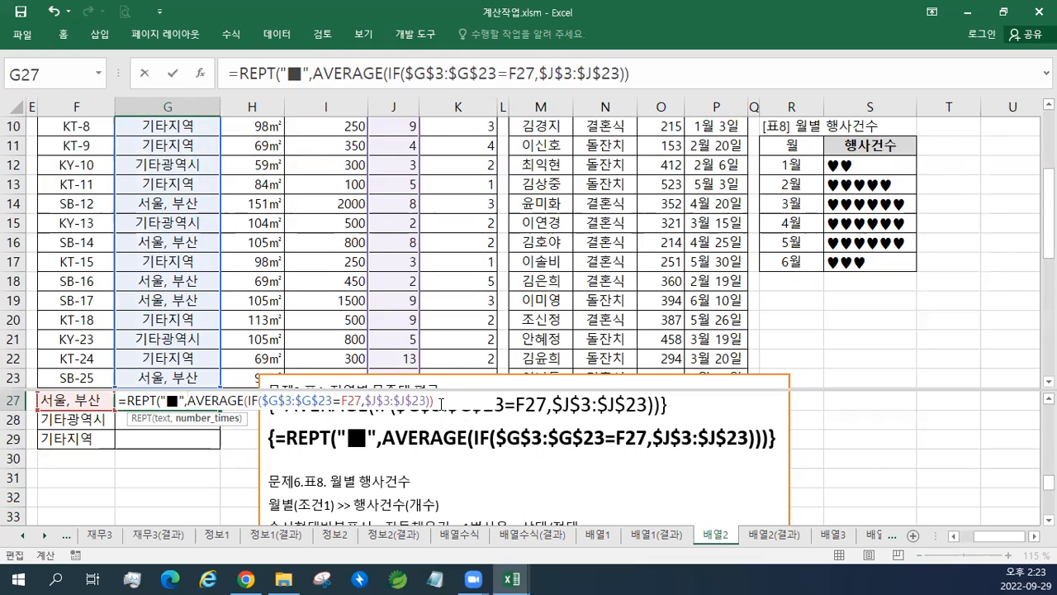
type(")")
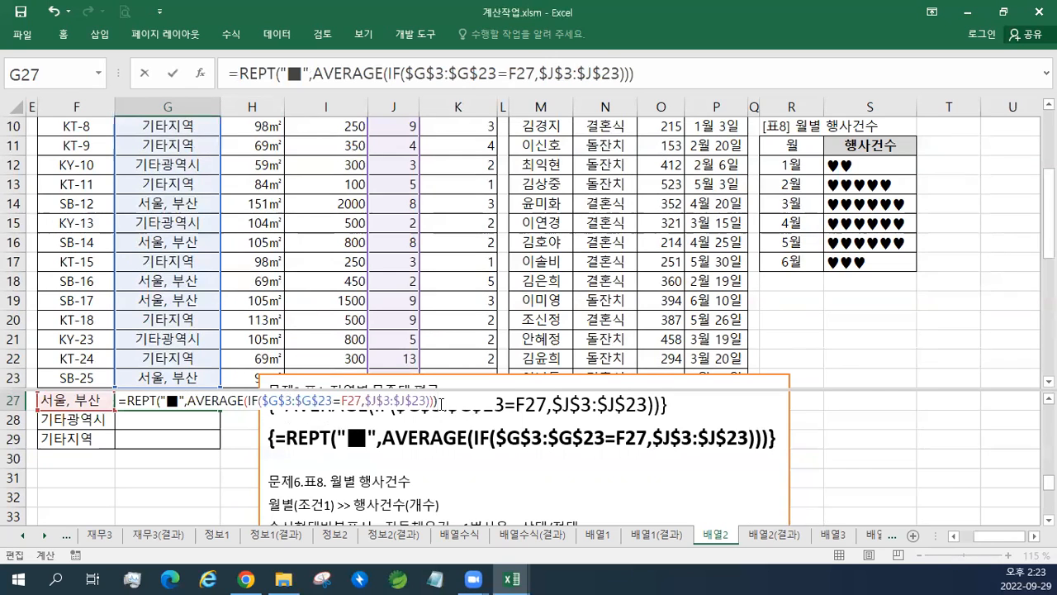
- Enter the G27 formula as an array formula and fill it down through G29
key("ctrl+shift+Return")
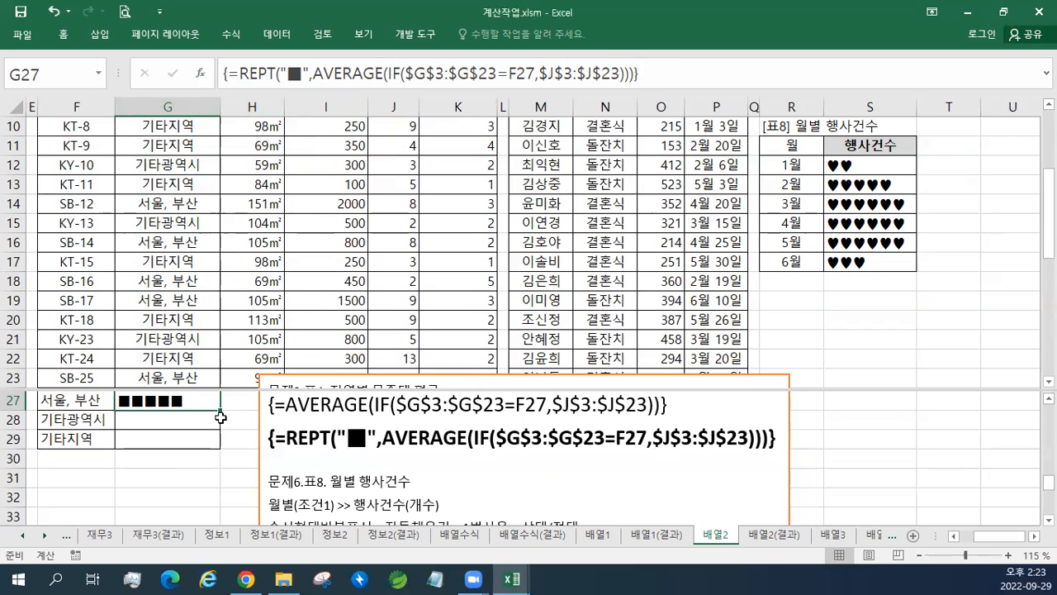
left_click_drag(220, 417, 219, 447)
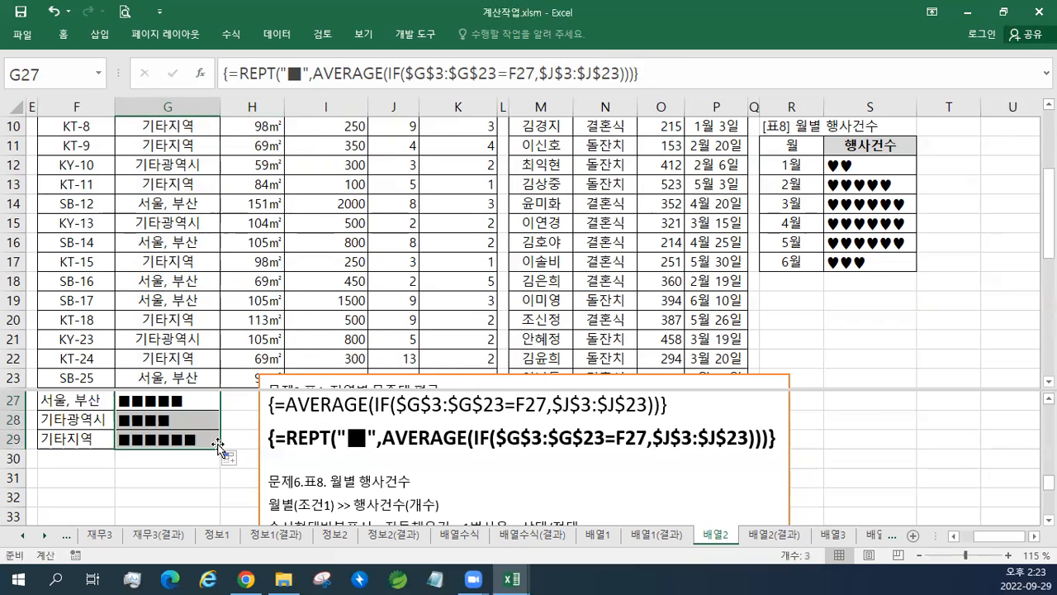
scroll(218, 446, "up", 1)
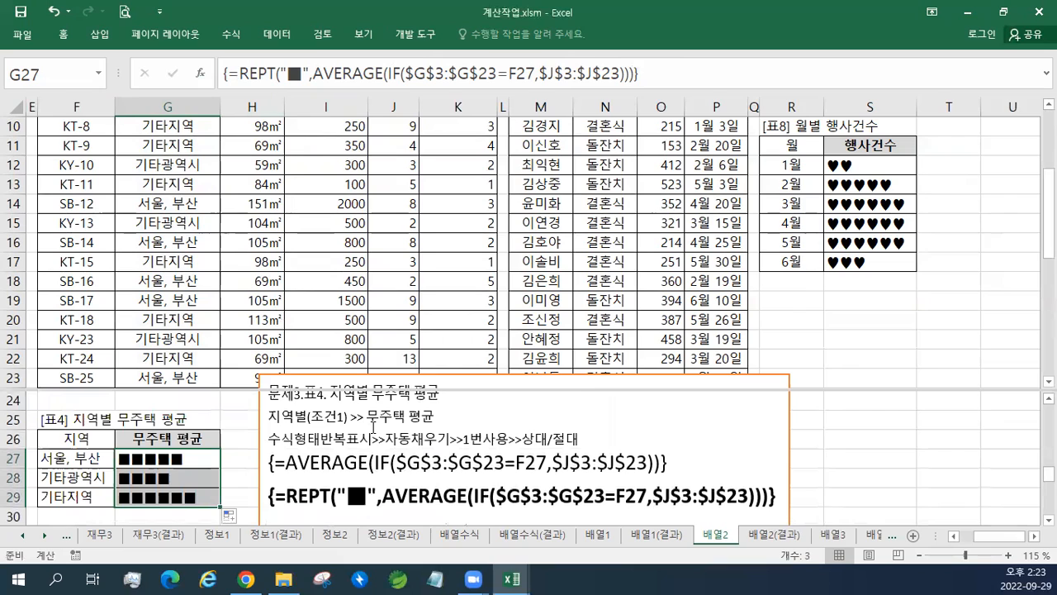
- Remove the window split on sheet 배열2
left_click(551, 376)
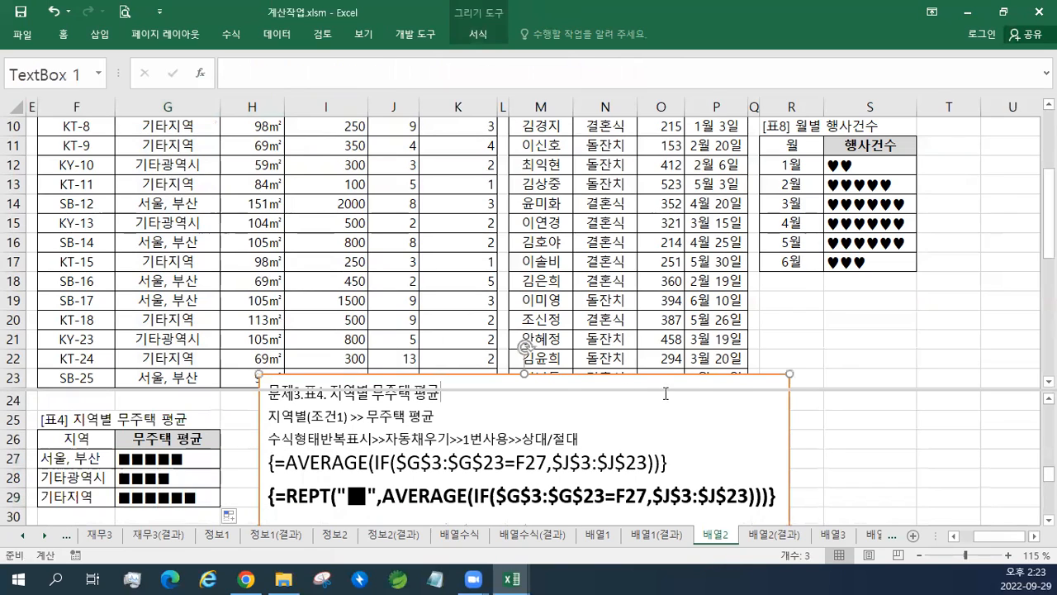
left_click(803, 384)
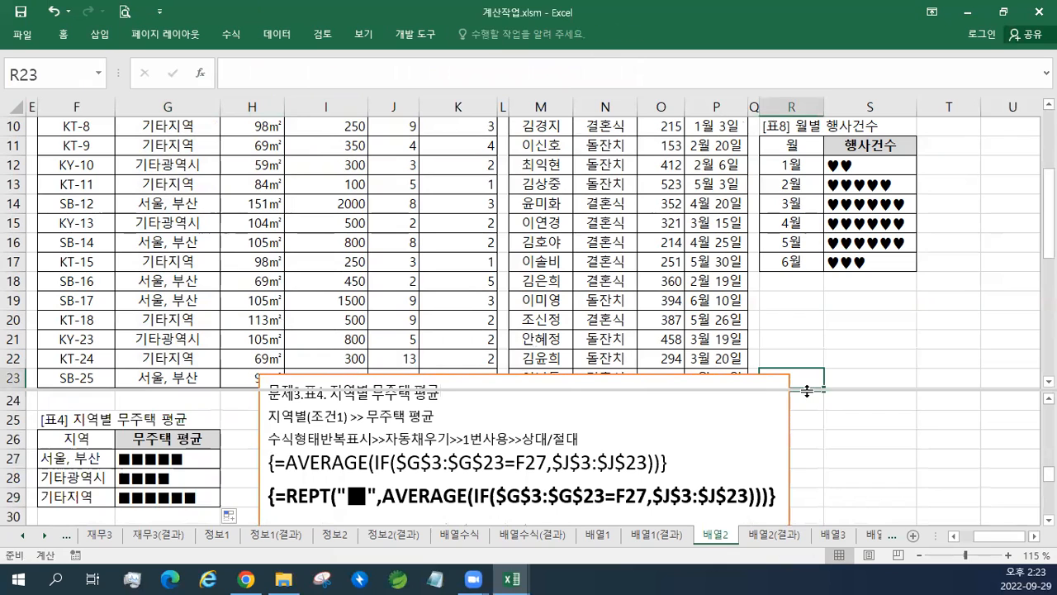
scroll(807, 391, "down", 2)
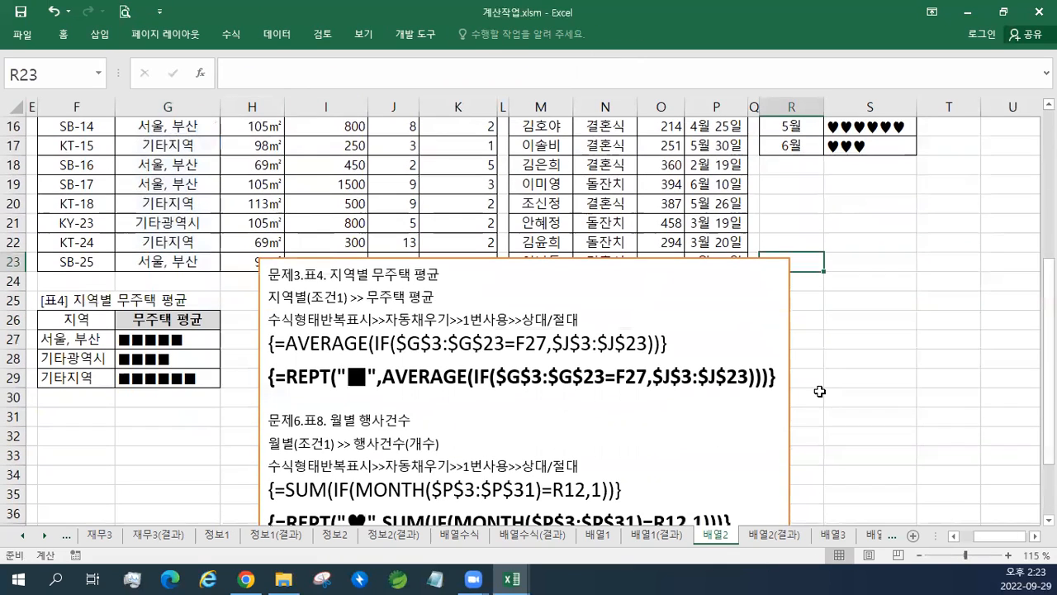
left_click(611, 413)
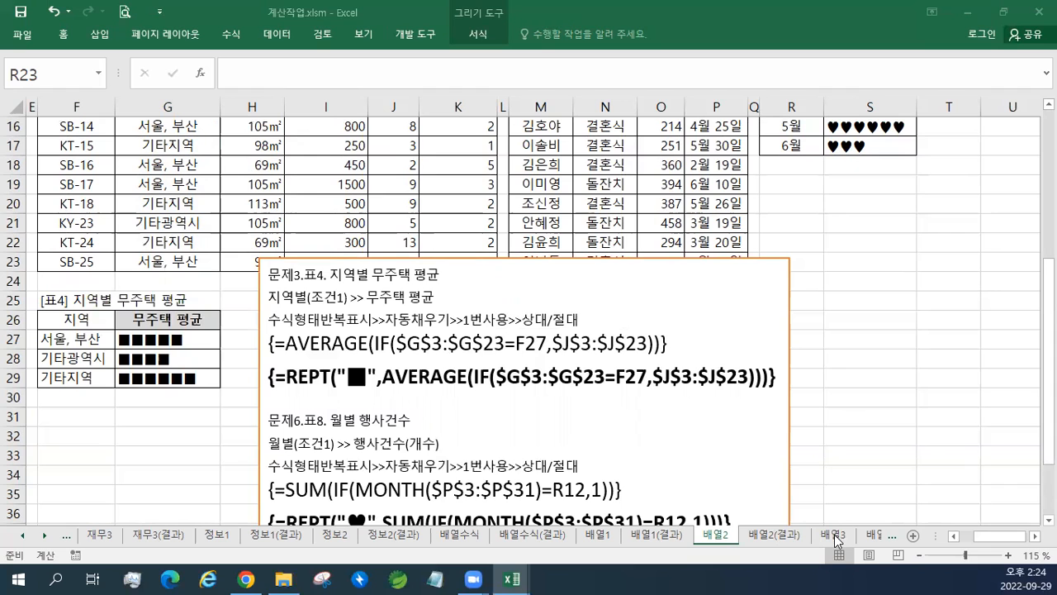
key("Escape")
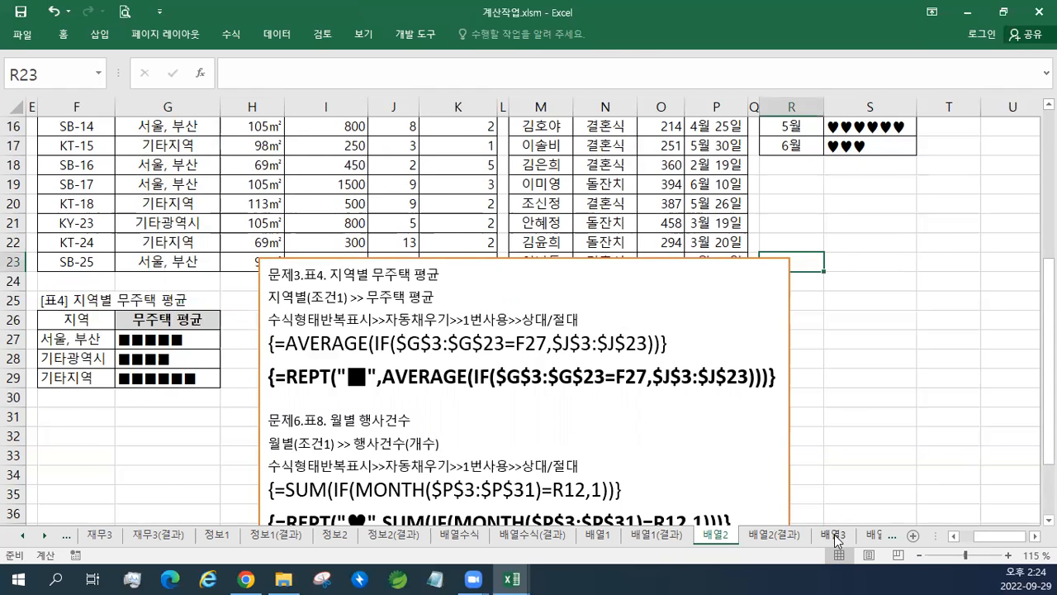
- Open sheet 배열3 and look across its tables through 표8 and 표9
left_click(834, 536)
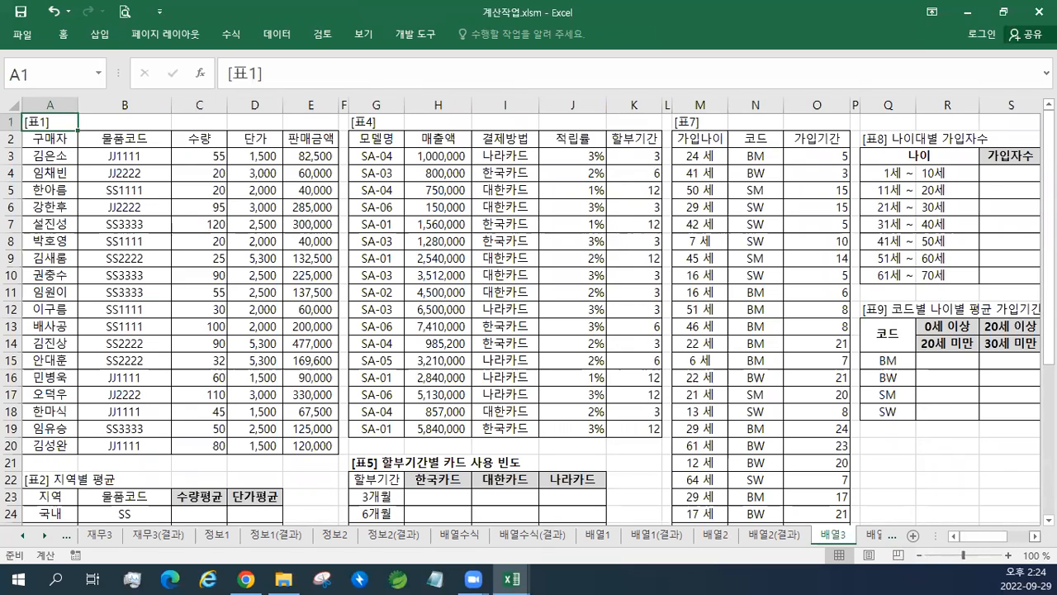
scroll(529, 314, "right", 4)
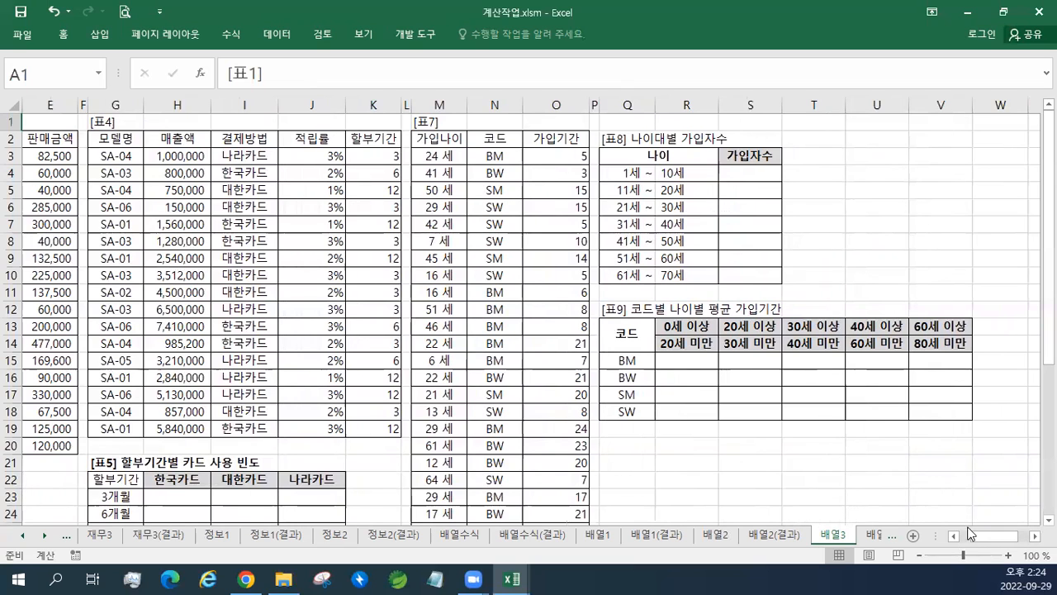
left_click_drag(985, 537, 946, 536)
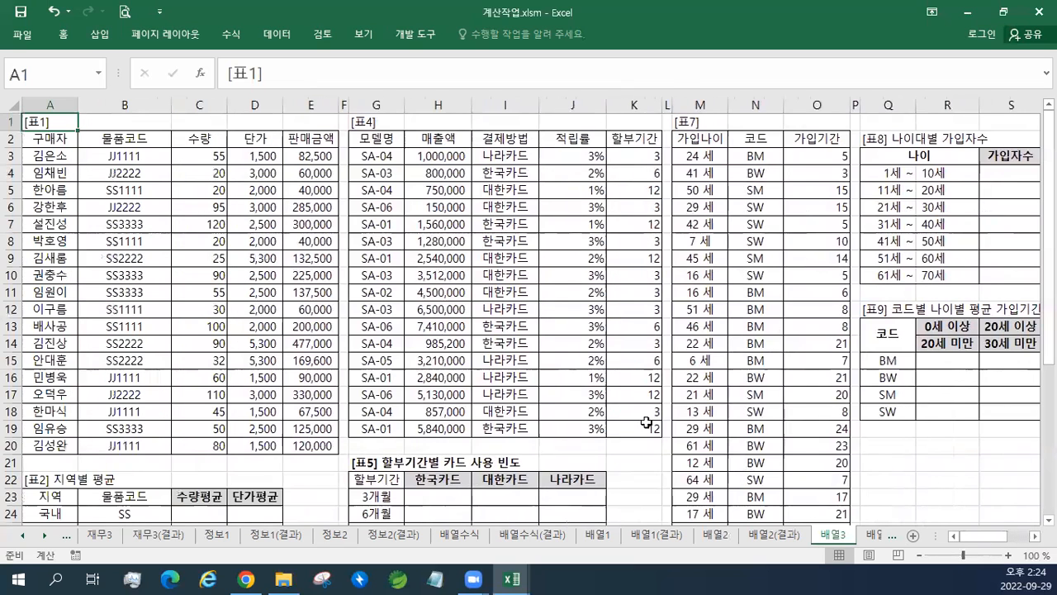
- Enter the textbook reference 교재132페이지 in D1 and make its font red
left_click(299, 123)
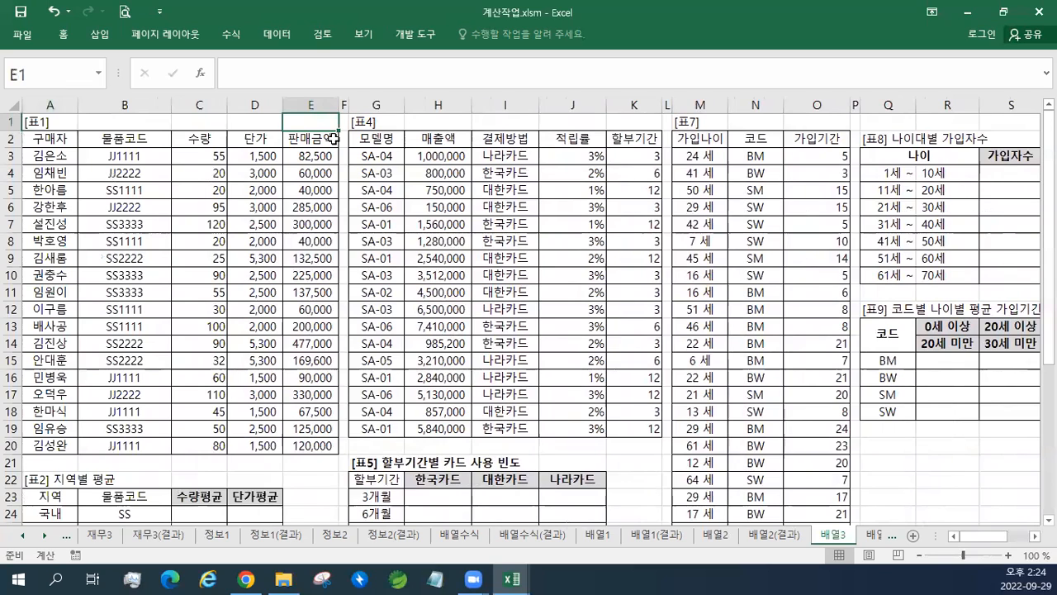
key("Left")
type("교재1")
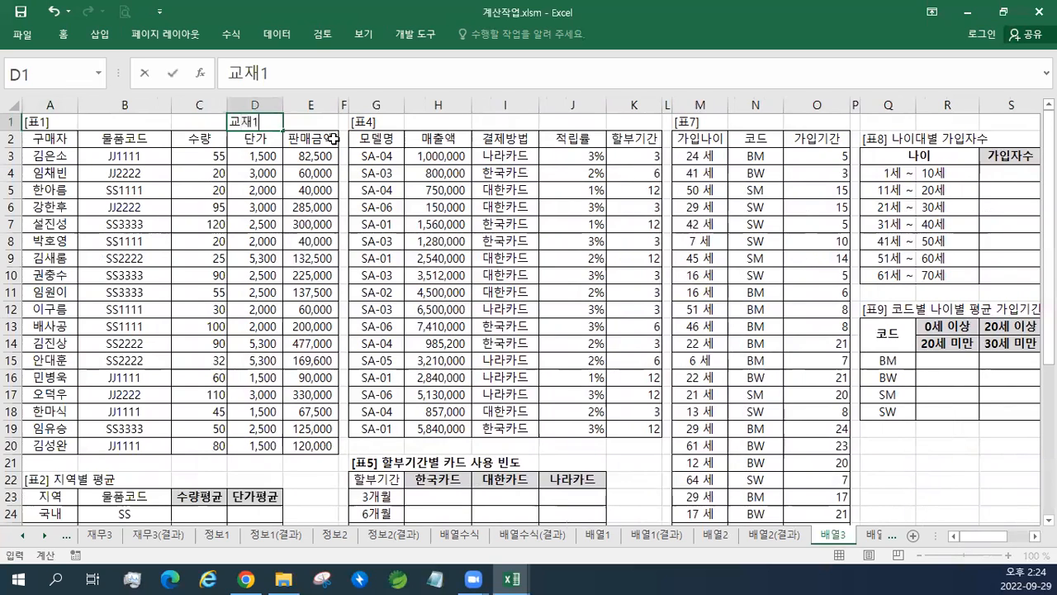
type("32페이지")
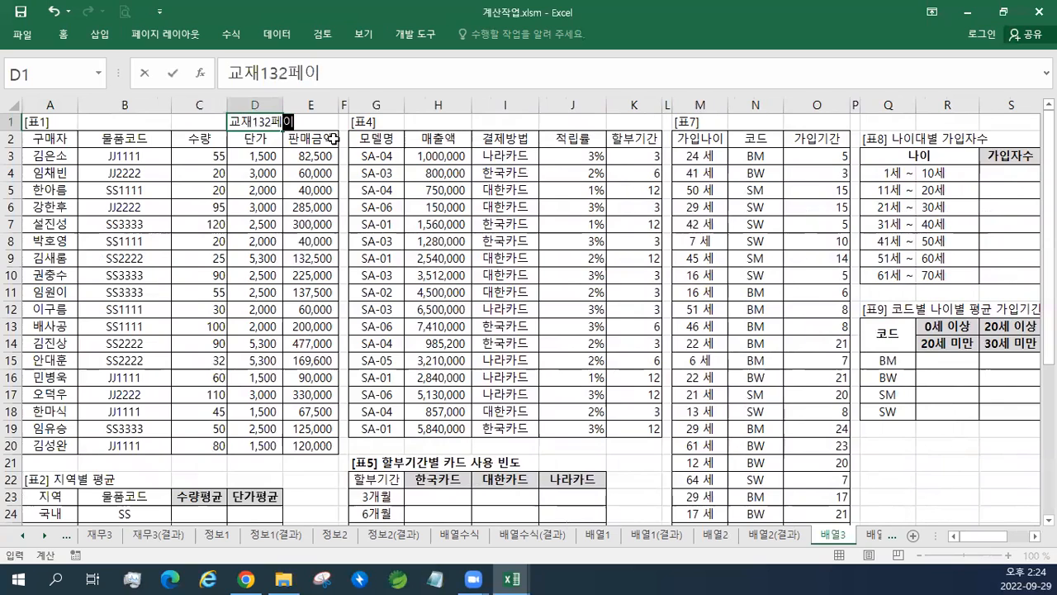
key("Return")
right_click(268, 120)
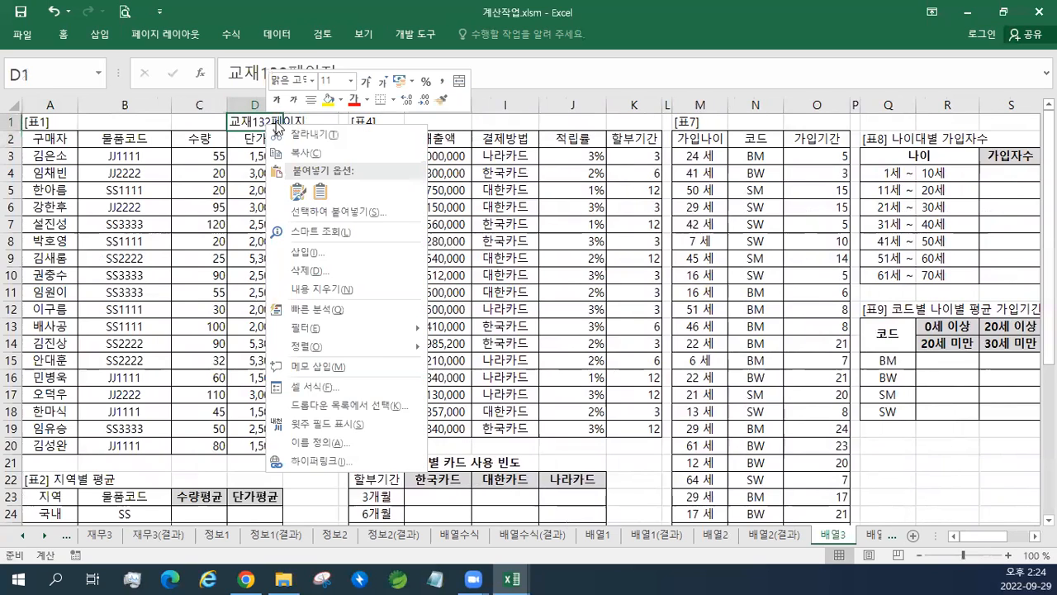
left_click(355, 100)
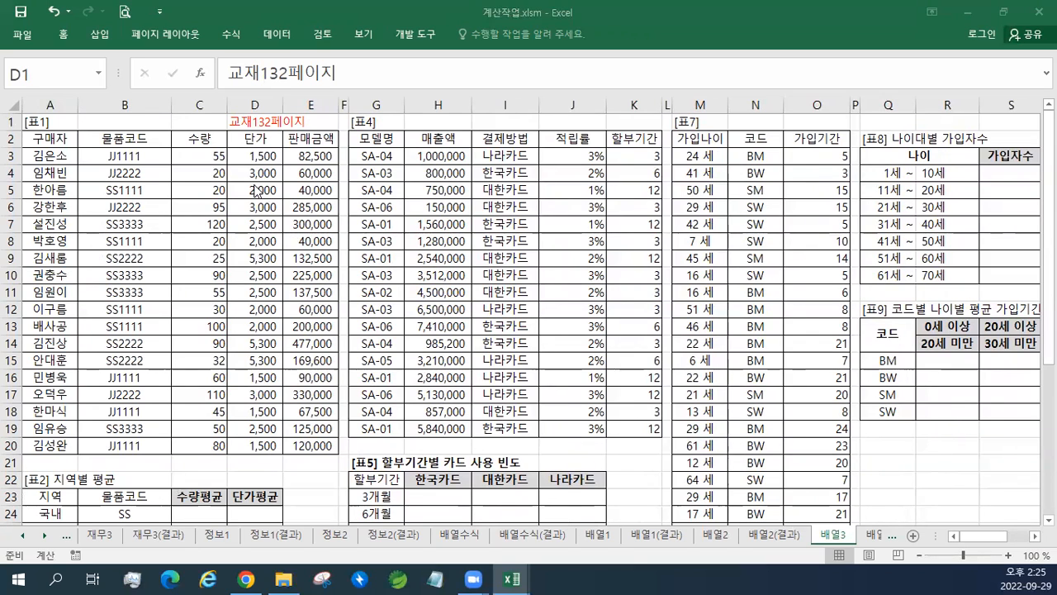
- Zoom sheet 배열3 to 115 % and split the window just above row 27, the 표3 title row
left_click(554, 281)
scroll(554, 281, "down", 3)
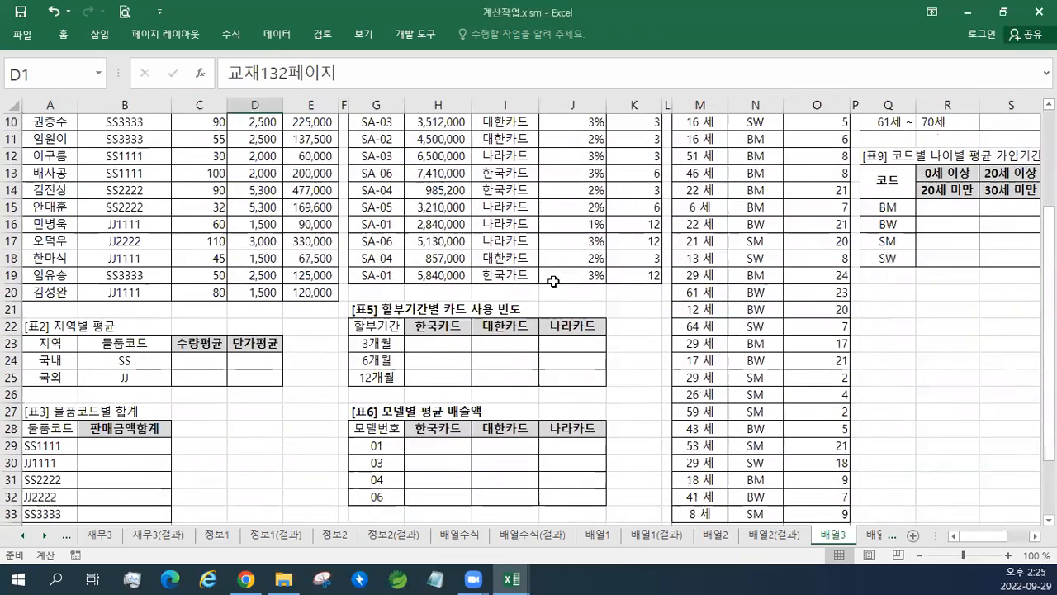
left_click(16, 407)
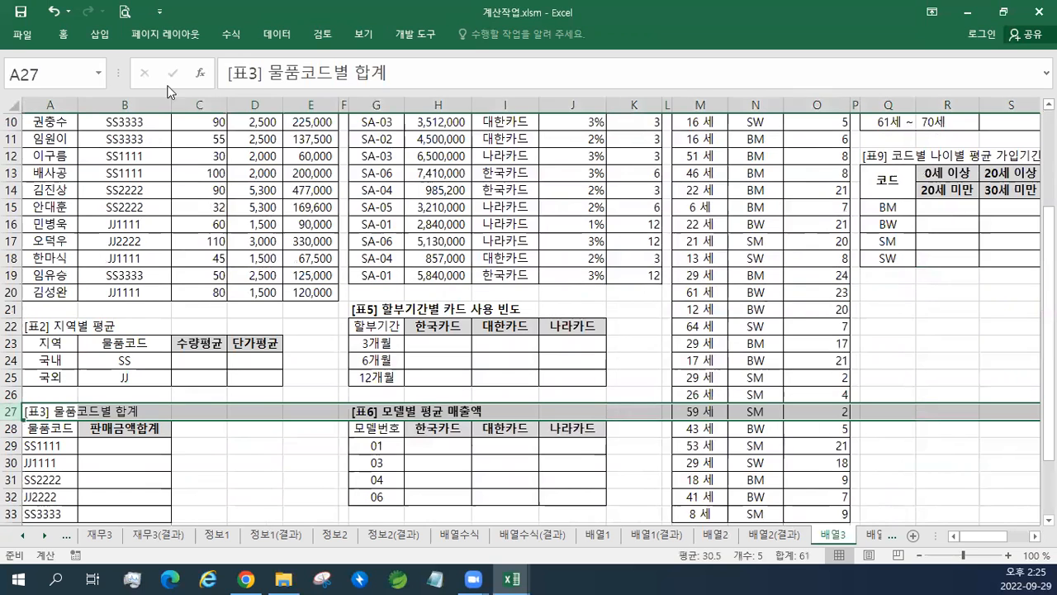
left_click(364, 37)
left_click(411, 268)
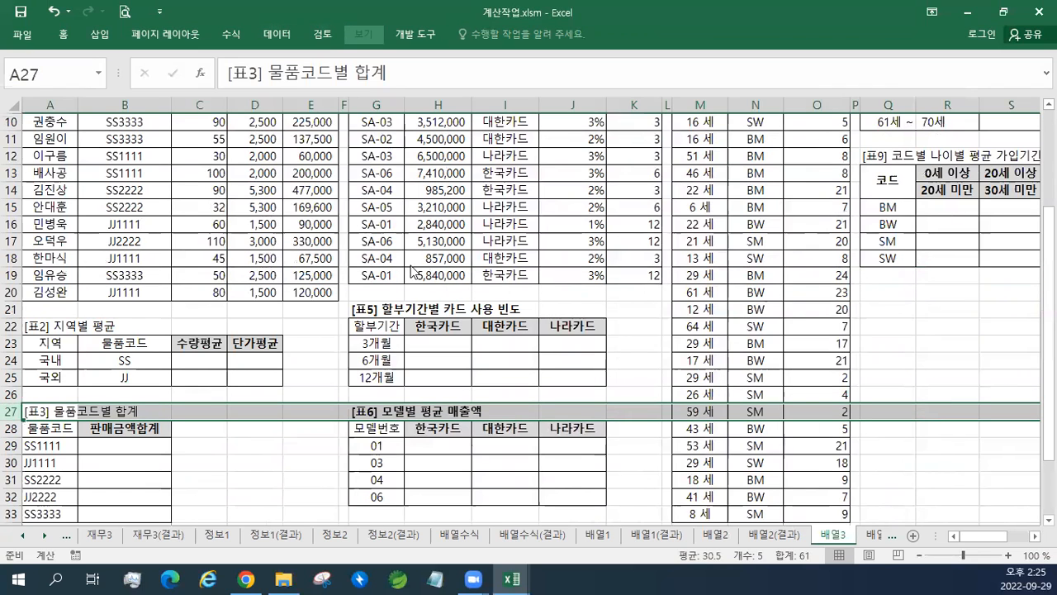
scroll(409, 264, "up", 1, "ctrl")
scroll(410, 264, "up", 2)
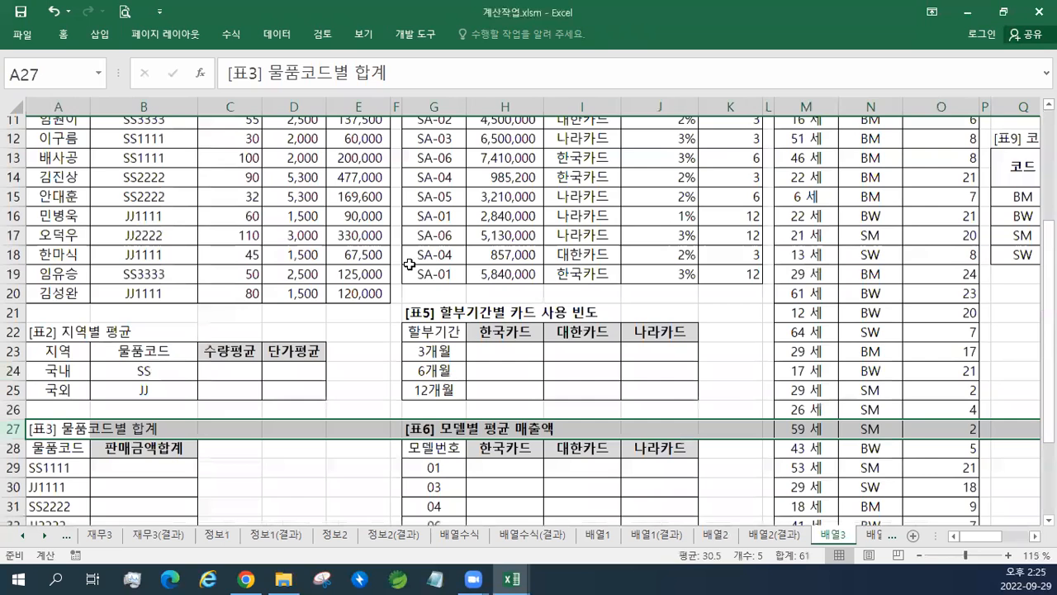
scroll(410, 263, "down", 1)
scroll(410, 263, "down", 2)
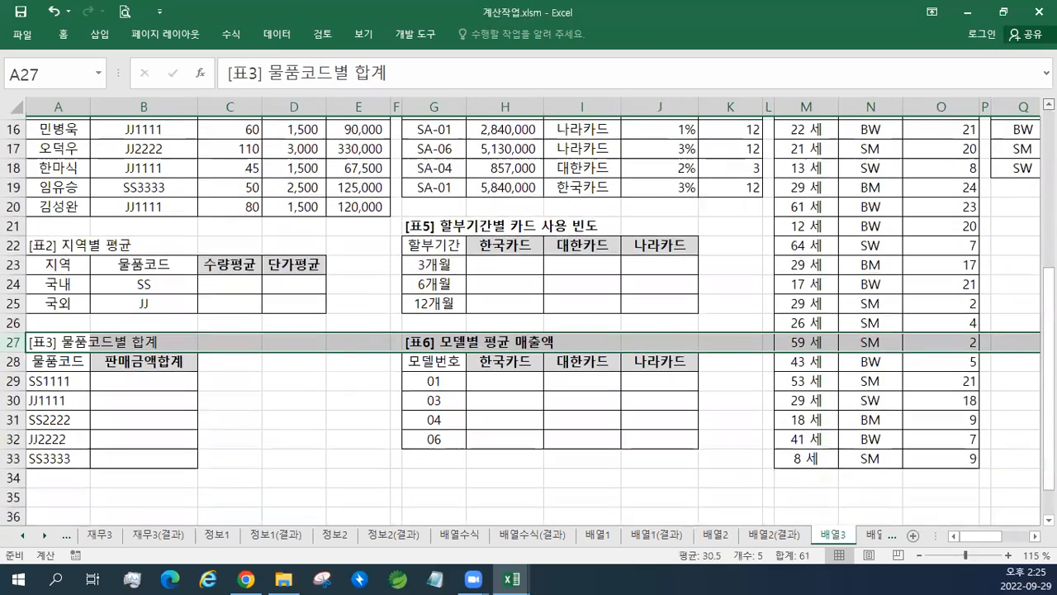
left_click(1049, 104)
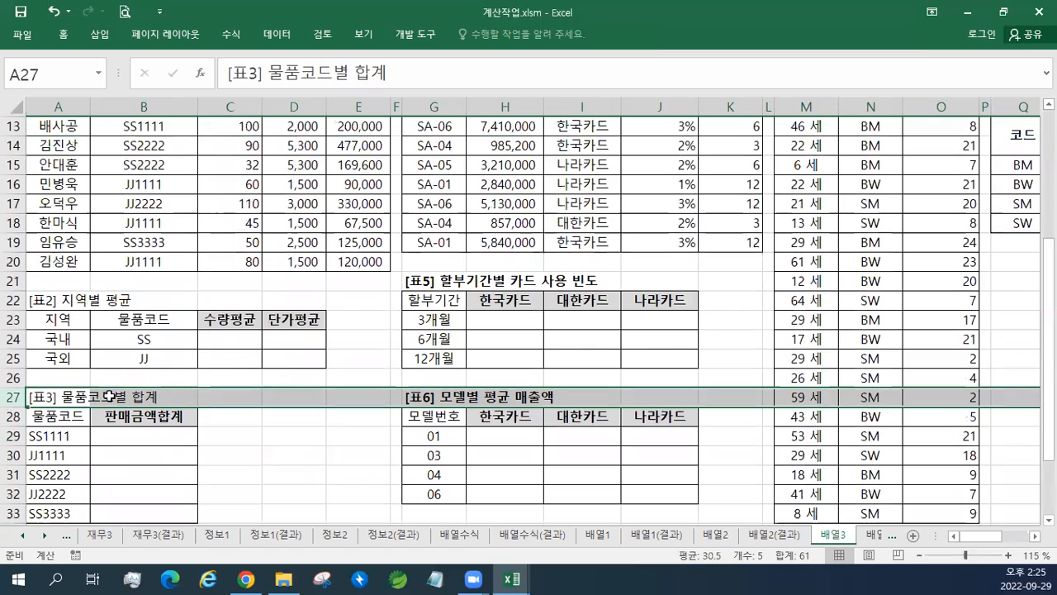
left_click(364, 34)
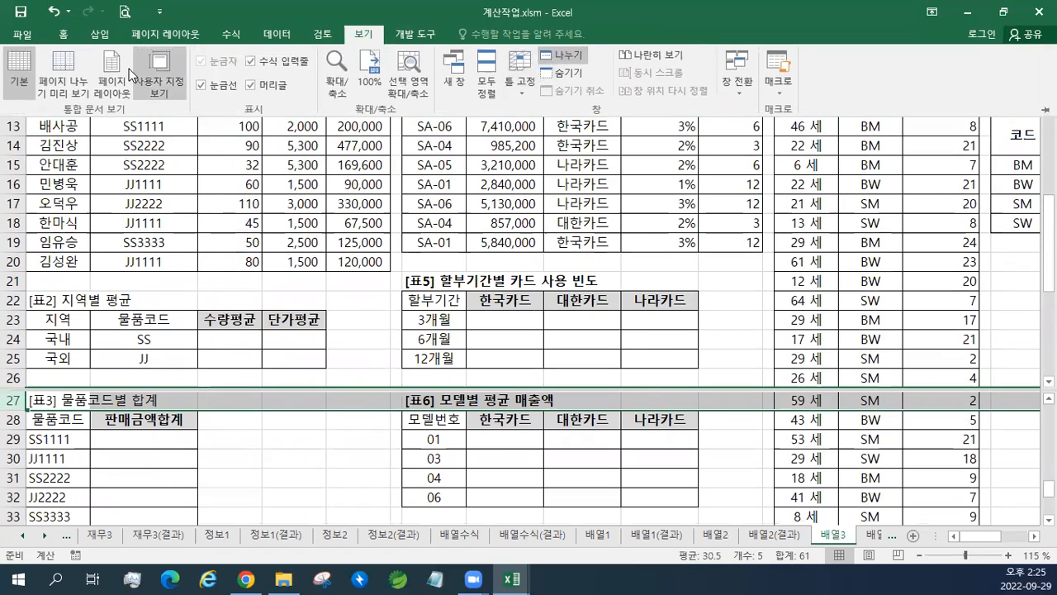
- Insert a text box beside 표3 and paste in the copied notes for 문제2.표3. 물품코드별 합계
left_click(101, 35)
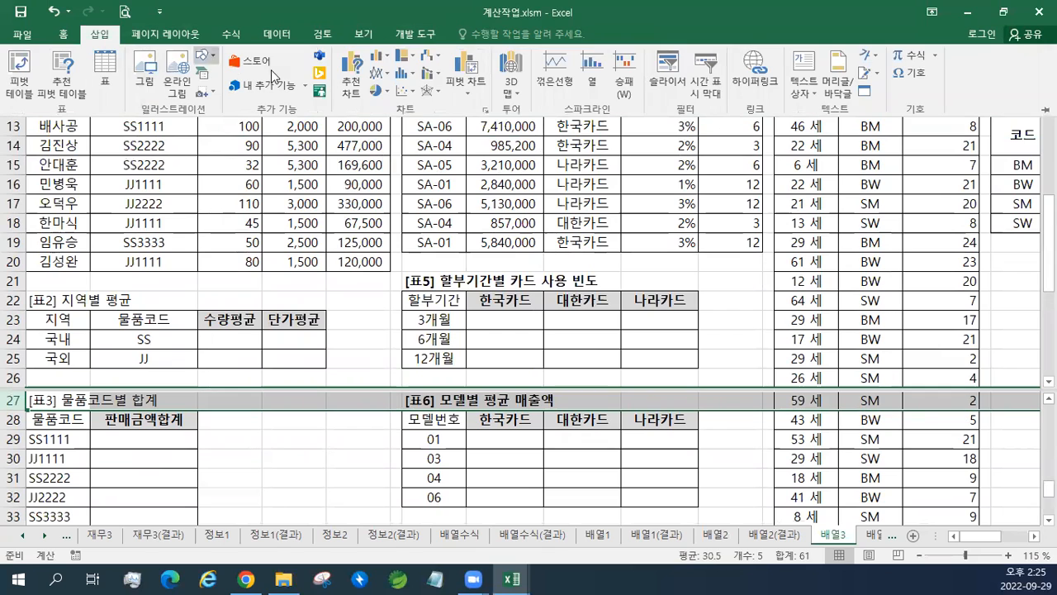
left_click(808, 78)
left_click(231, 416)
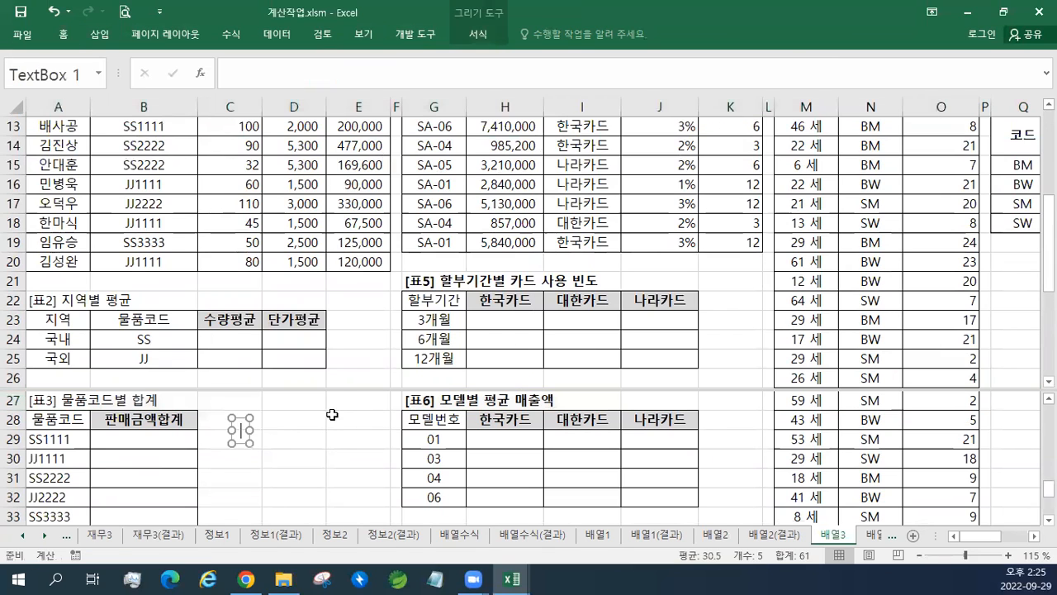
key("ctrl+v")
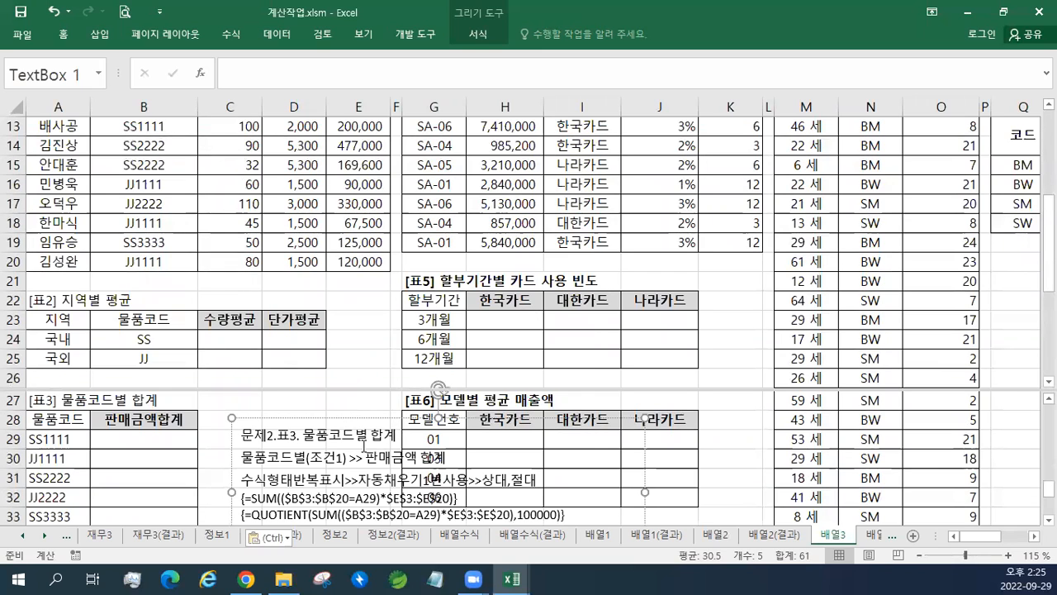
- Apply the preset shape style with a white fill and orange outline to the notes text box
scroll(365, 443, "down", 2)
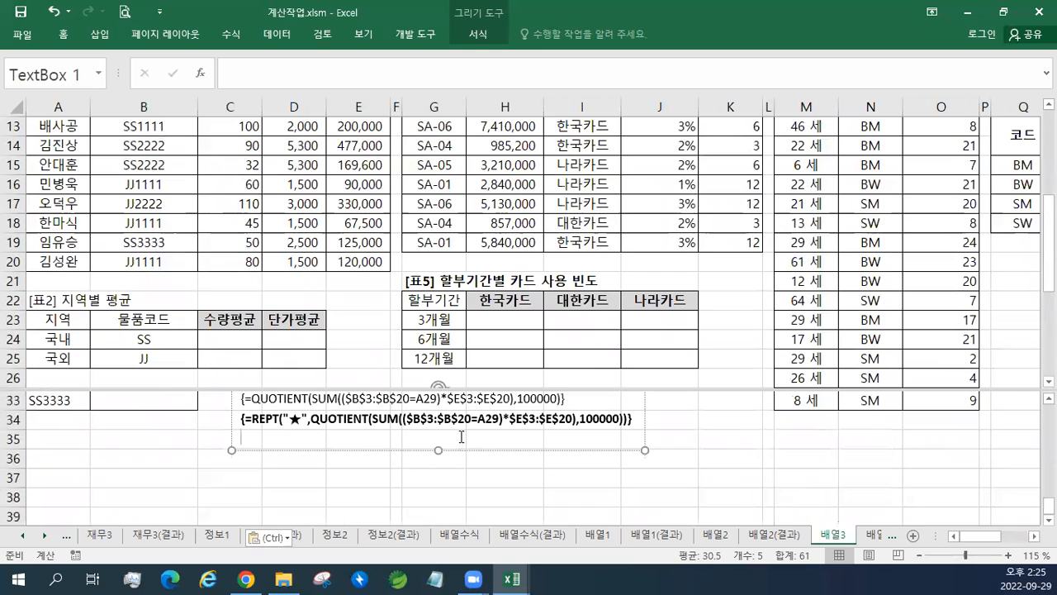
left_click(479, 34)
left_click(314, 83)
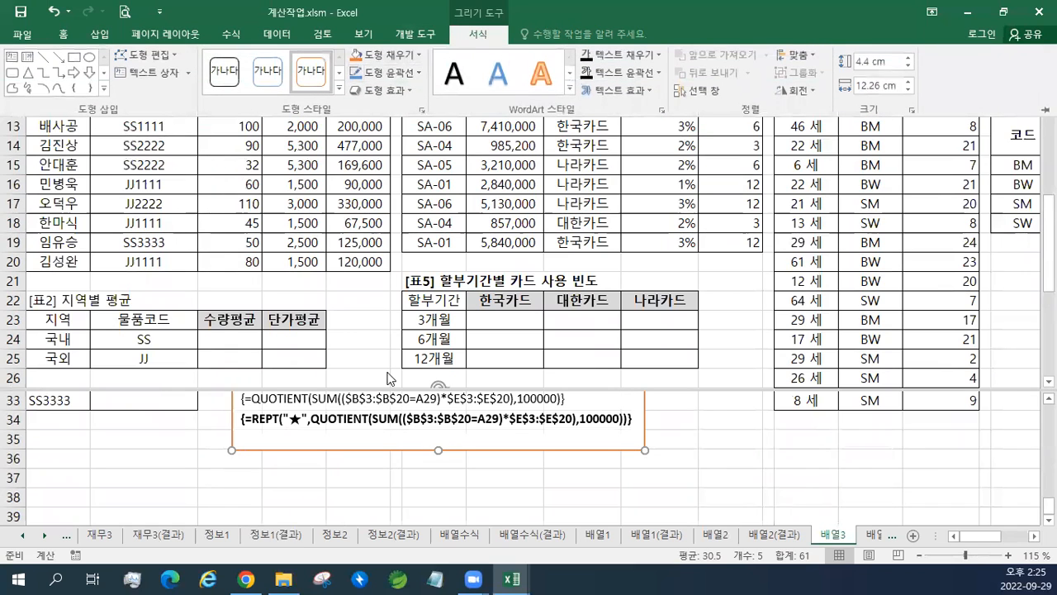
scroll(319, 479, "up", 2)
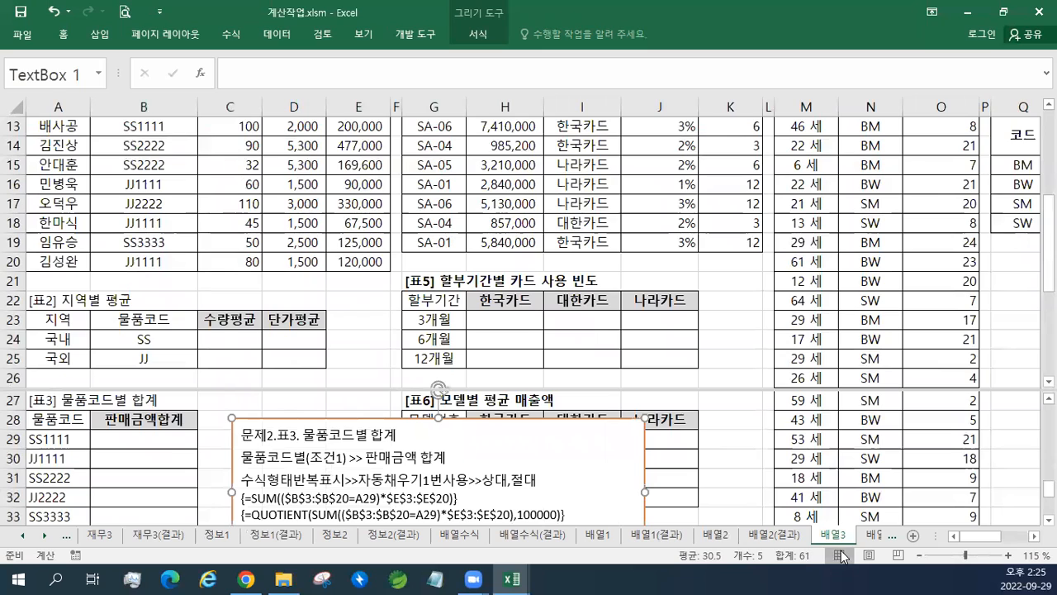
- Reposition the notes text box so it sits beside 표3, with its upper edge around row 24
left_click(278, 284)
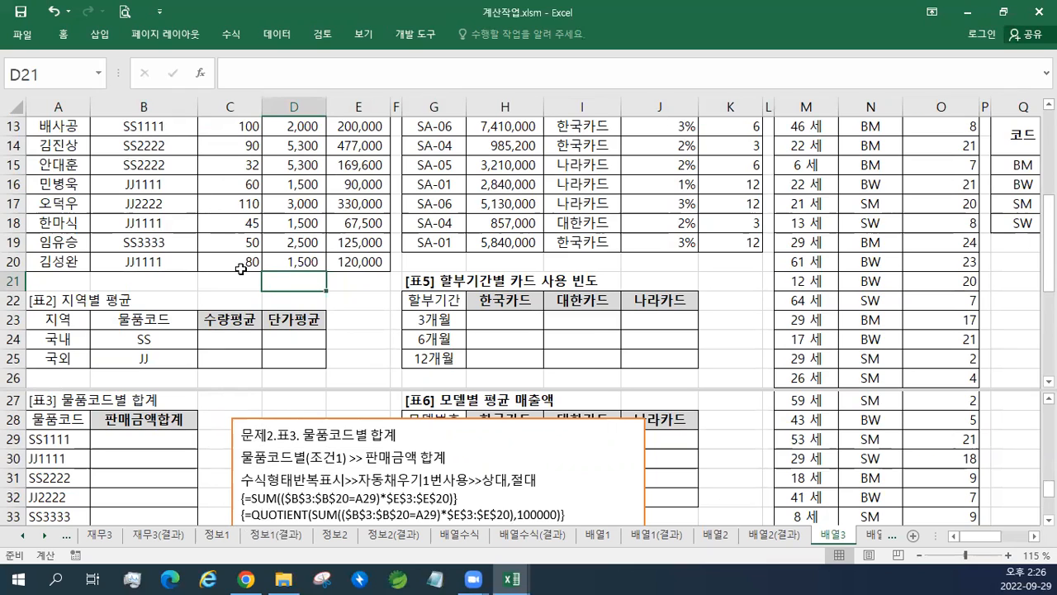
left_click(345, 420)
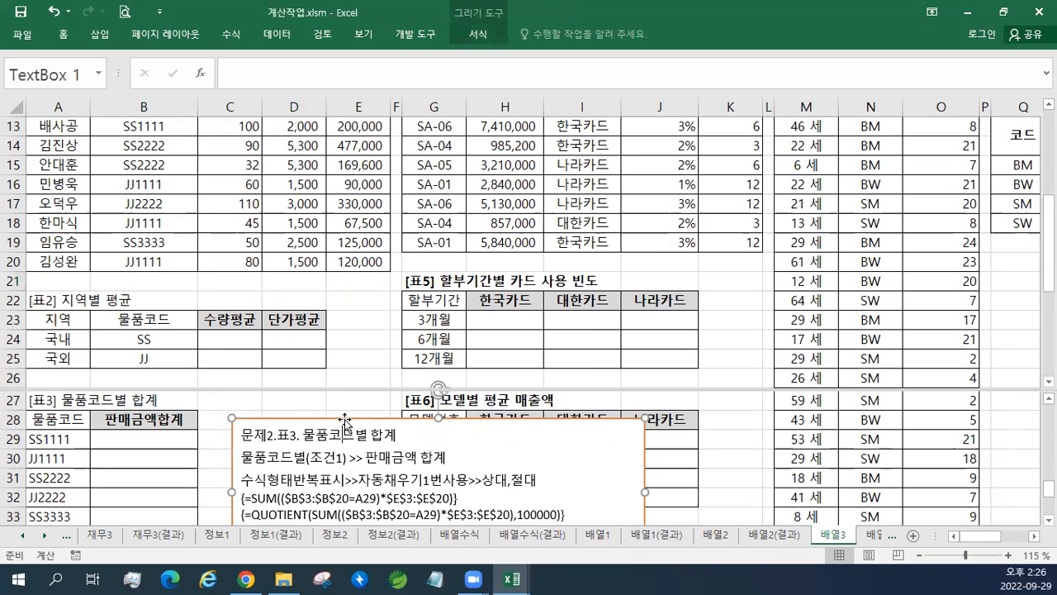
mouse_move(345, 420)
left_mouse_down()
mouse_move(346, 398)
mouse_move(347, 428)
left_mouse_up()
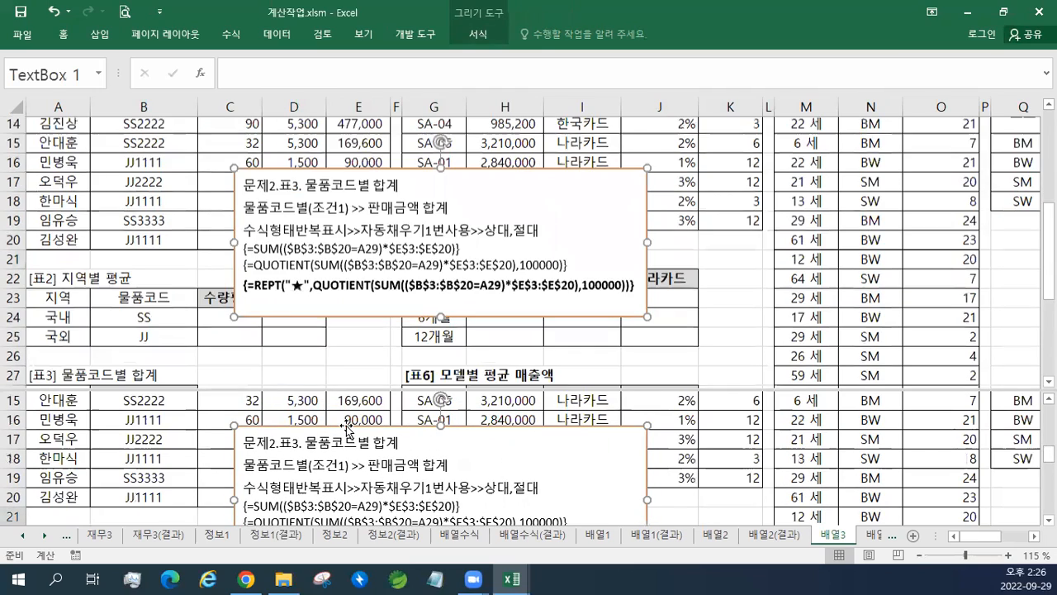
left_click(154, 422)
scroll(153, 422, "down", 3)
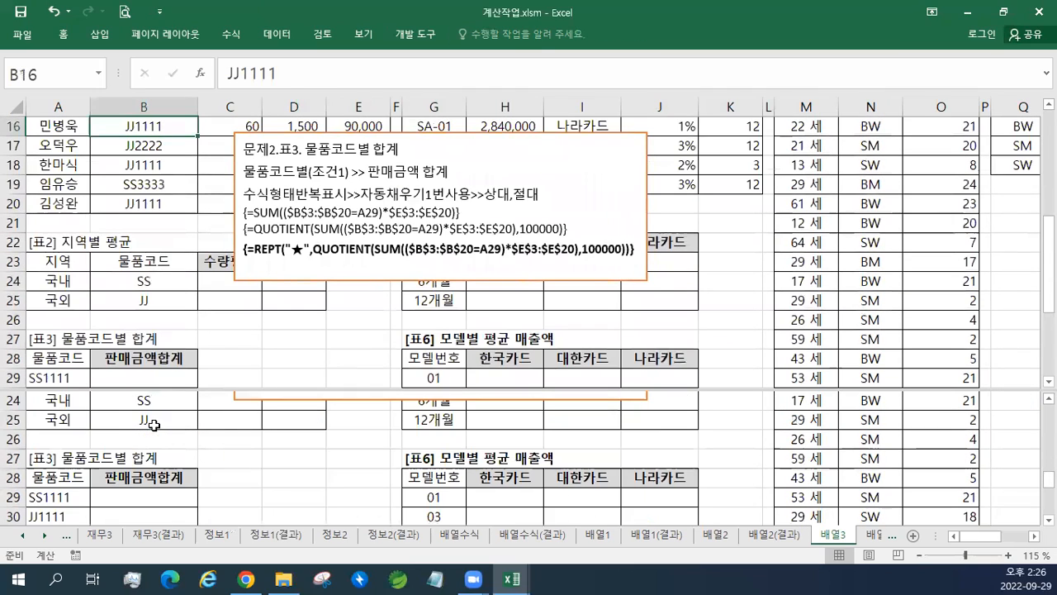
left_click(274, 399)
left_click_drag(273, 399, 281, 521)
left_click_drag(242, 471, 241, 477)
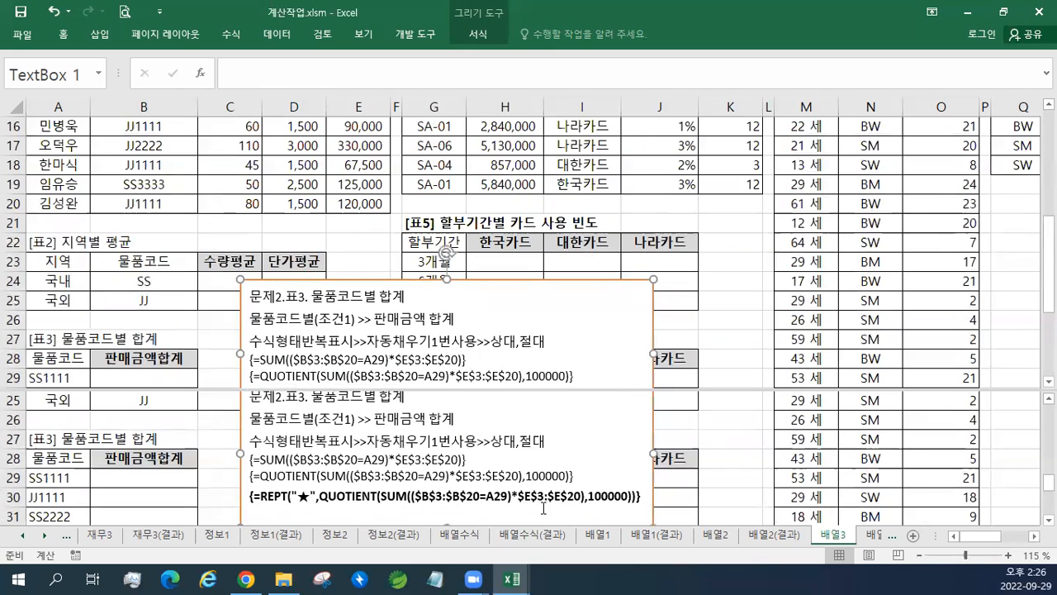
- Enlarge the SUM, QUOTIENT and REPT formula lines in the notes text box to font size 16
left_click_drag(644, 496, 250, 459)
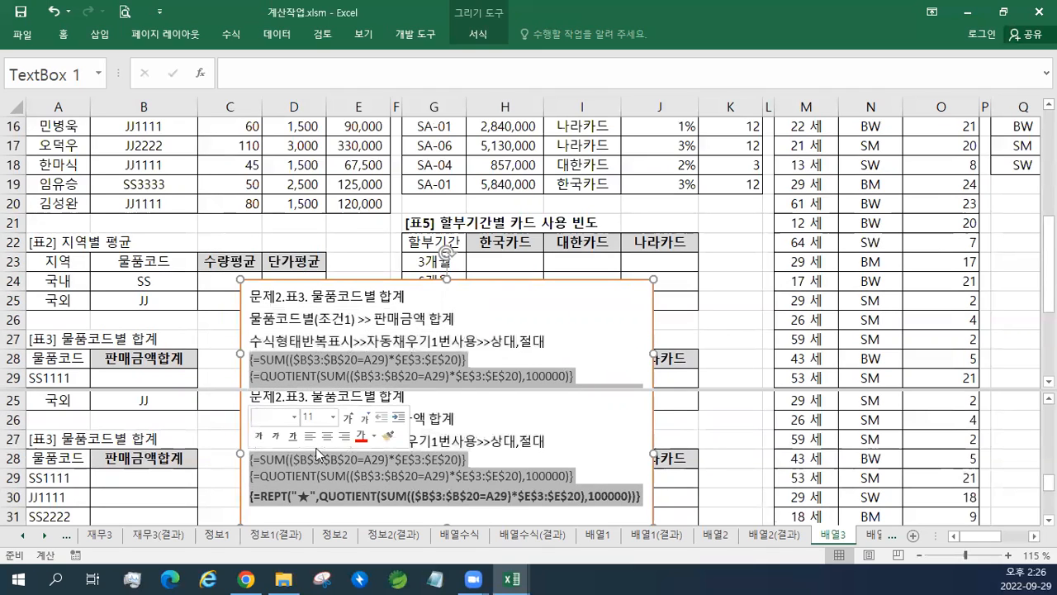
left_click(348, 417)
left_click(348, 417)
left_click(347, 417)
left_click(593, 449)
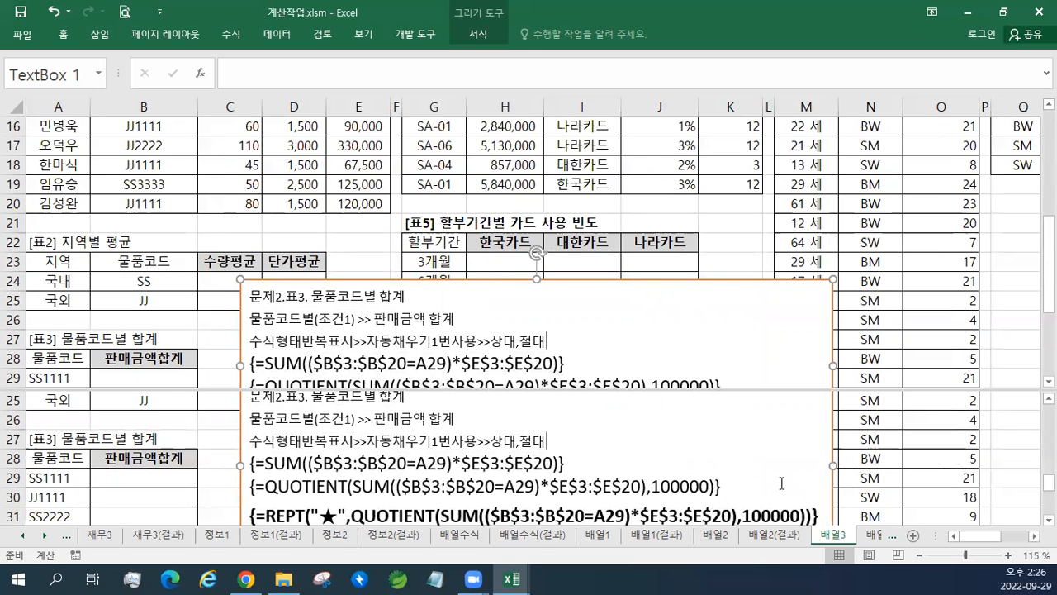
left_click(1049, 519)
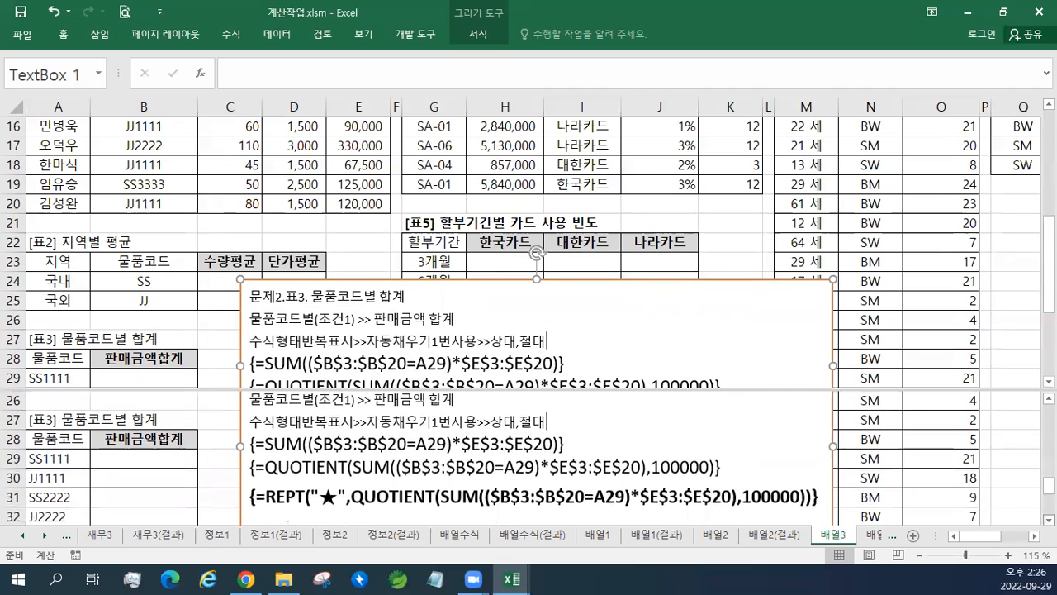
left_click(1049, 520)
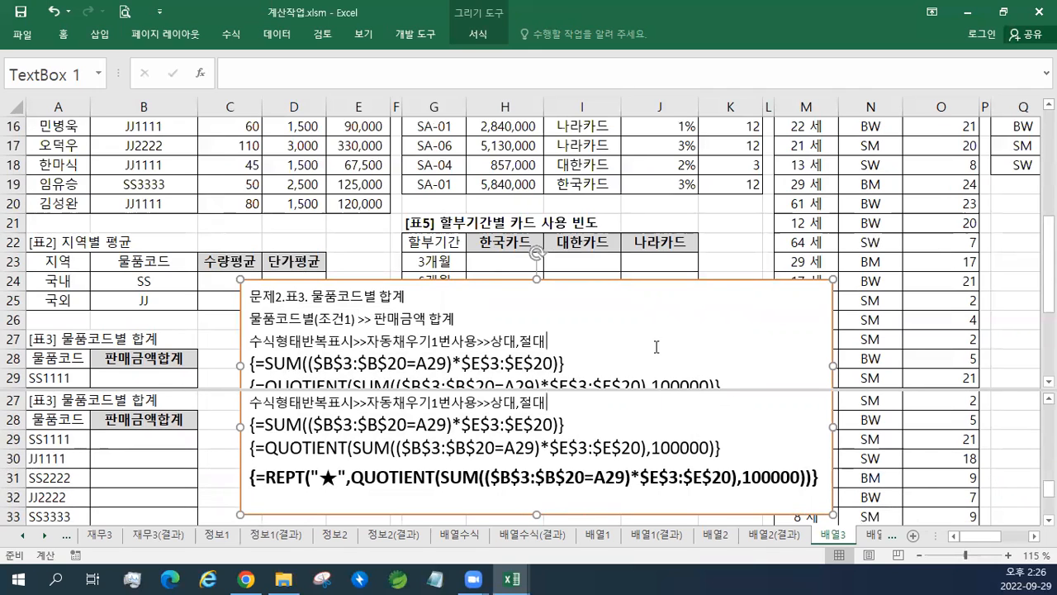
- Save the workbook with the start of 표1 in the upper pane and 표3 in the lower pane
left_click(406, 240)
left_click(332, 229)
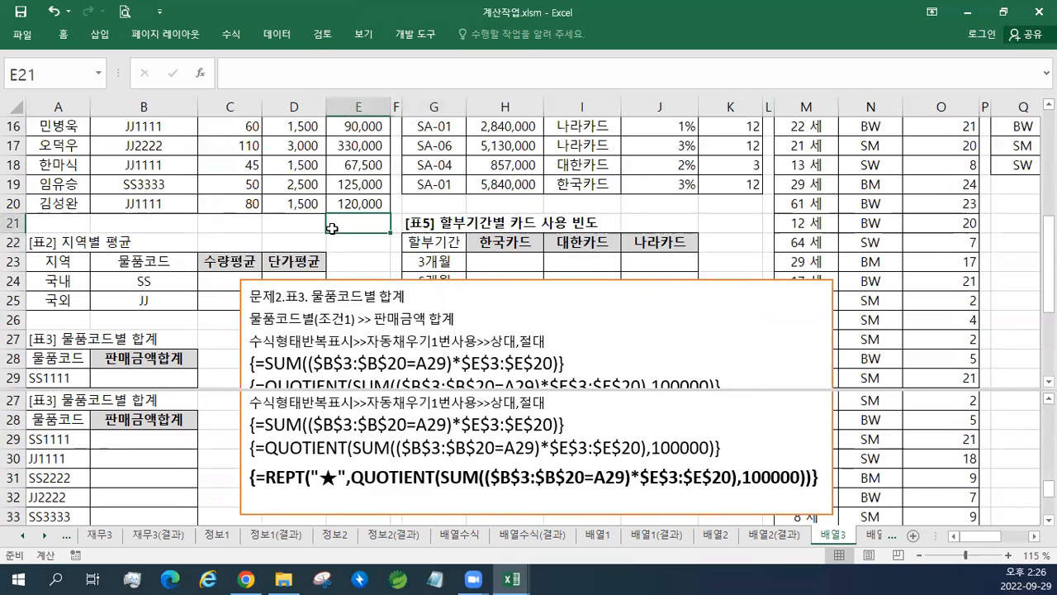
scroll(331, 229, "up", 5)
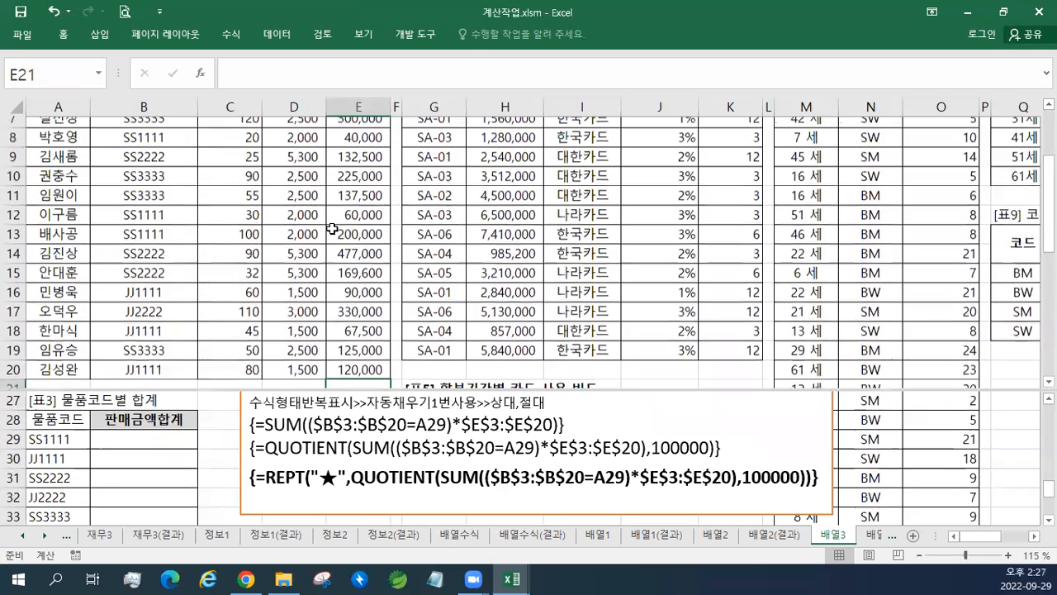
scroll(332, 229, "up", 1)
left_click(314, 229)
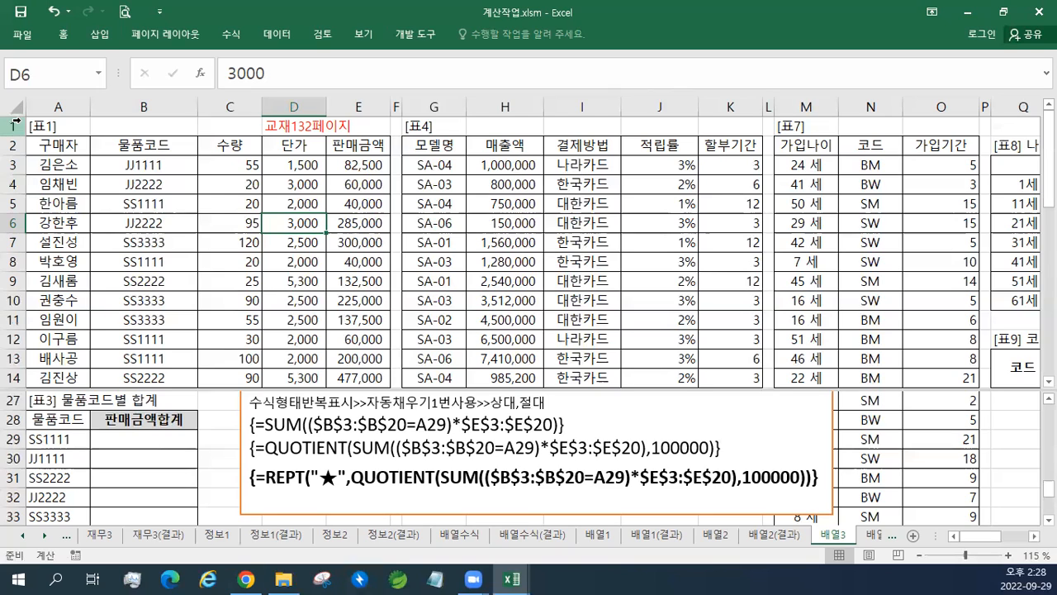
left_click(18, 11)
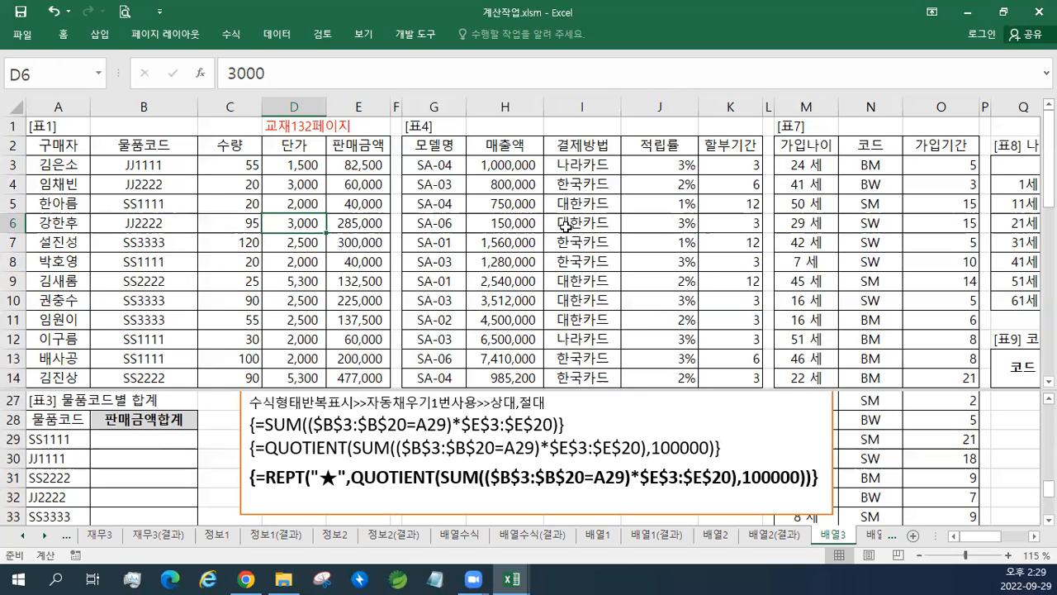
- Increase the font size of the three formula lines in the notes text box by one more increment
right_click(590, 464)
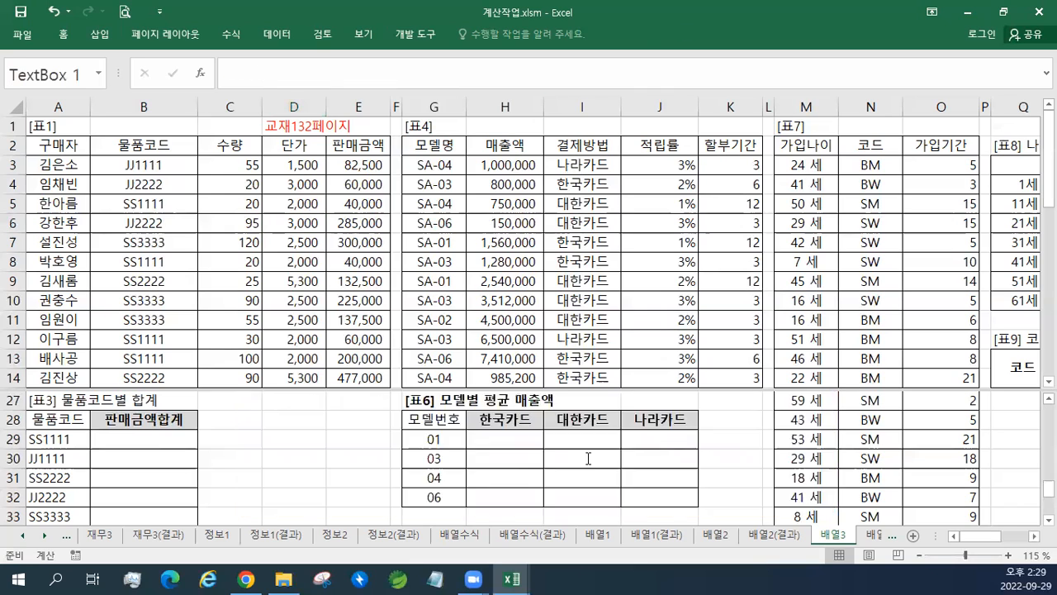
key("Escape")
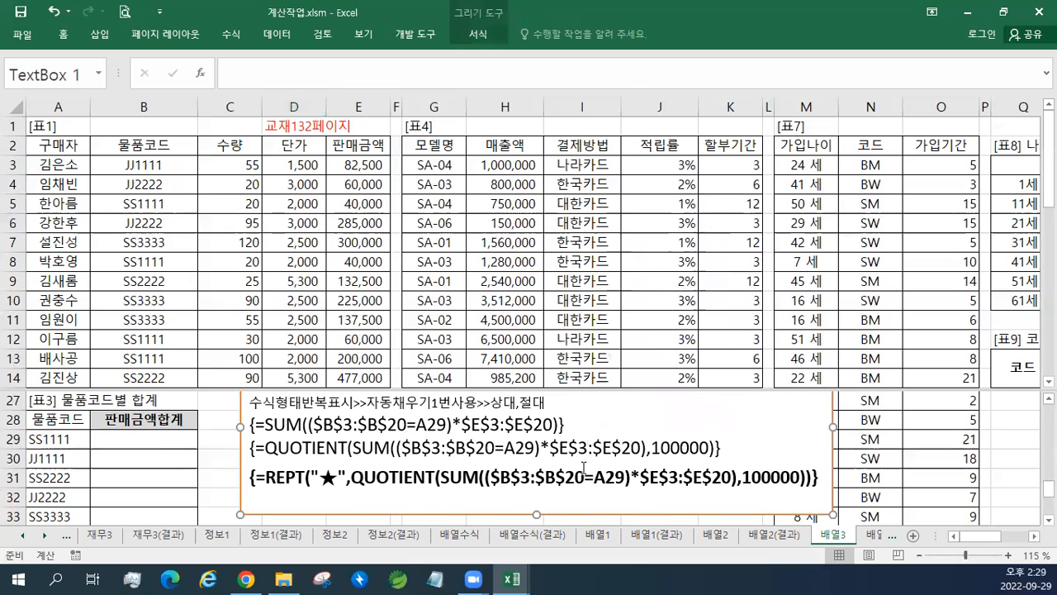
left_click_drag(819, 480, 243, 431)
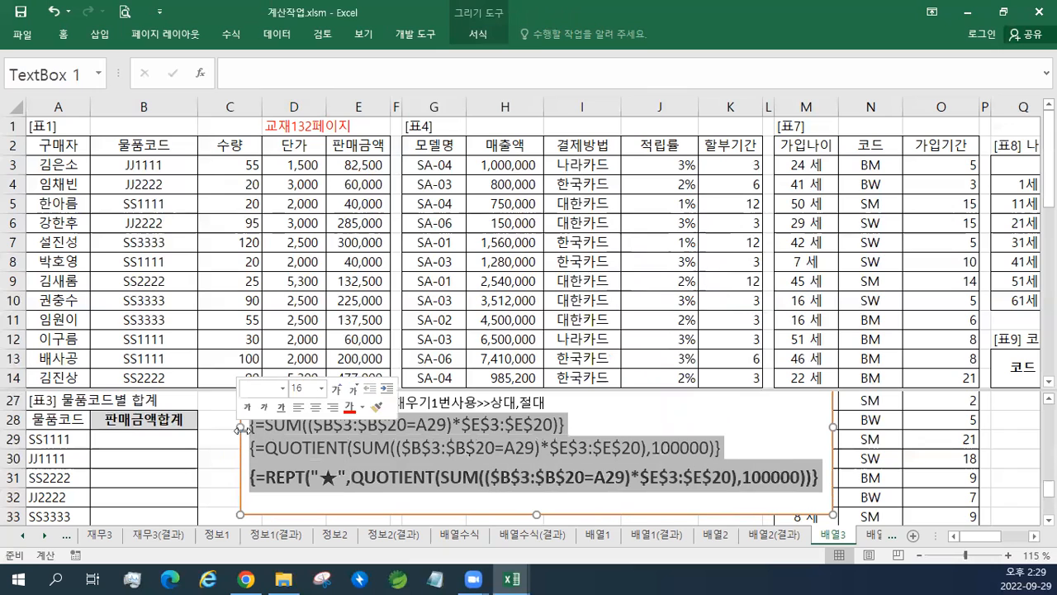
right_click(345, 427)
left_click(447, 453)
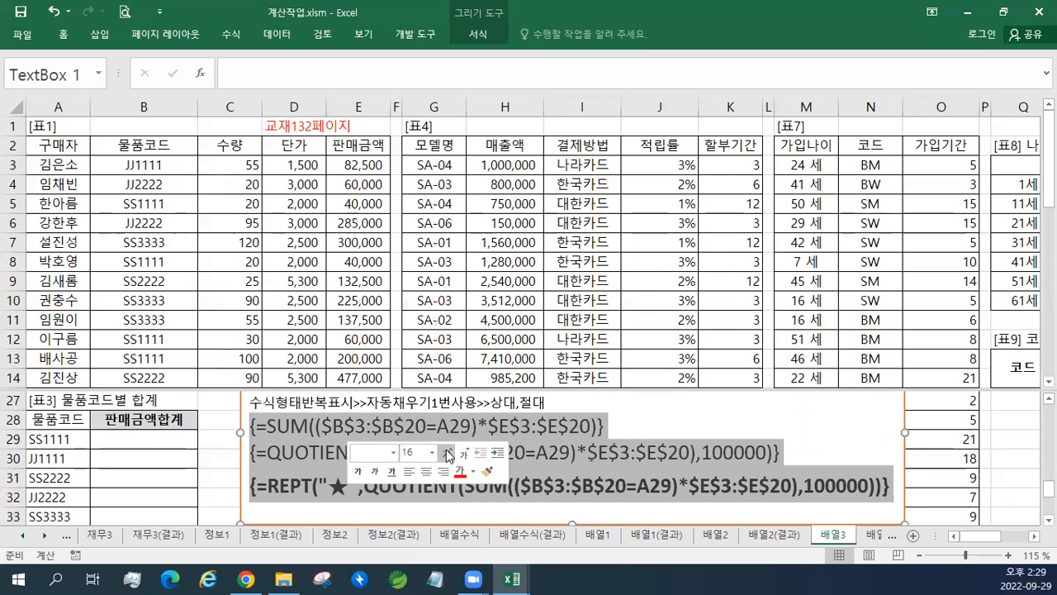
left_click(636, 457)
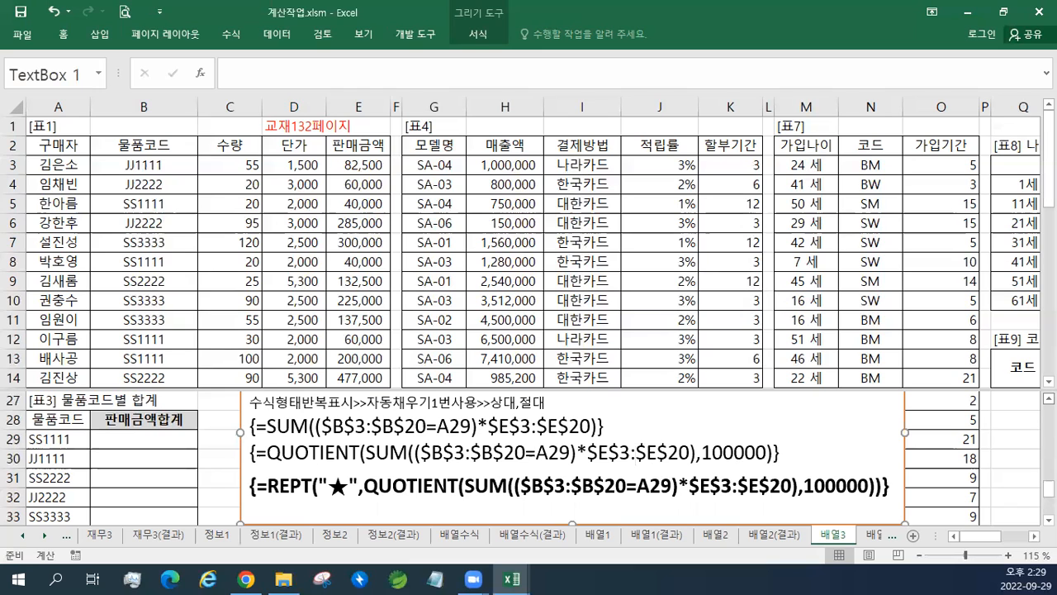
- Review the condition and sum target in the notes line 물품코드별(조건1) >> 판매금액 합계
scroll(340, 468, "up", 2)
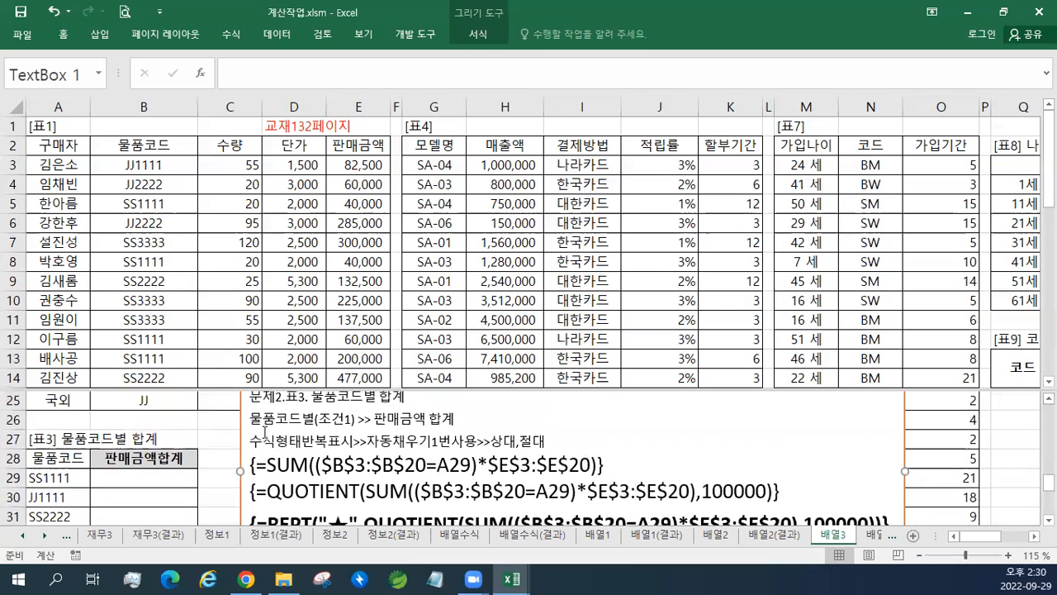
left_click_drag(250, 419, 319, 426)
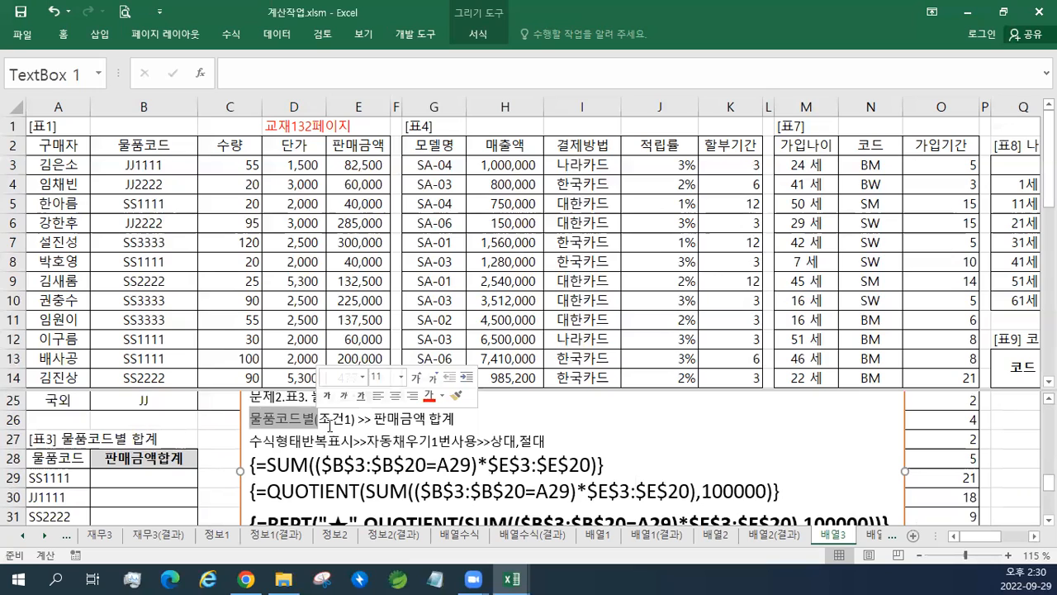
left_click_drag(374, 418, 453, 425)
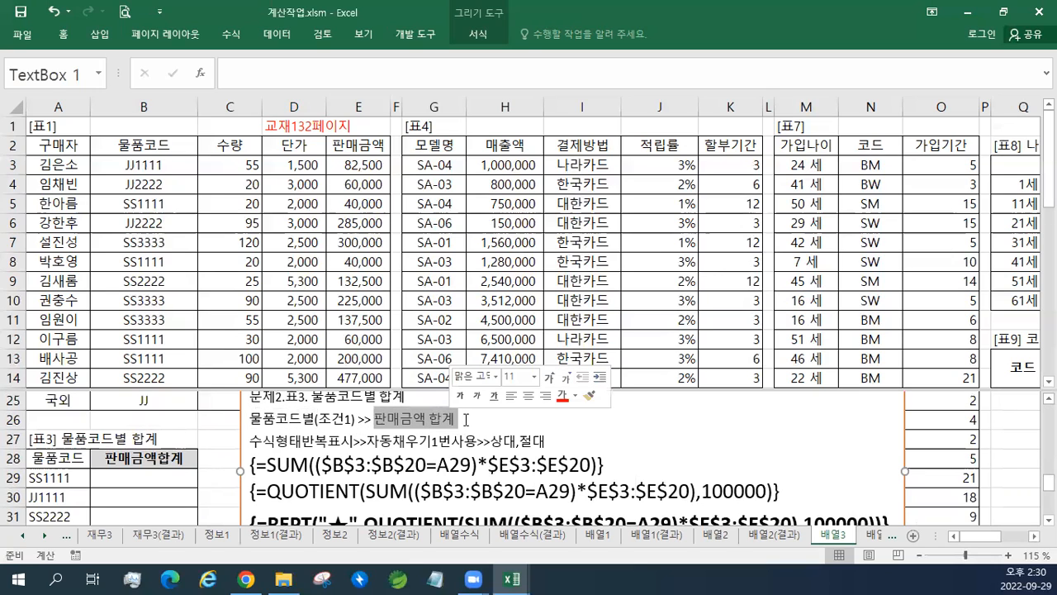
left_click(475, 419)
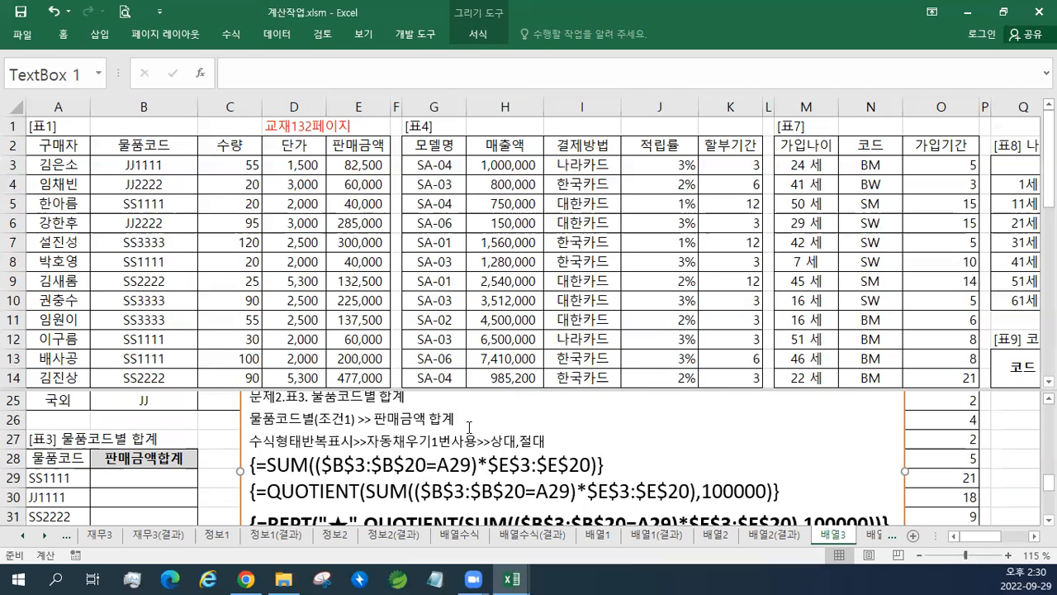
left_click_drag(455, 419, 275, 425)
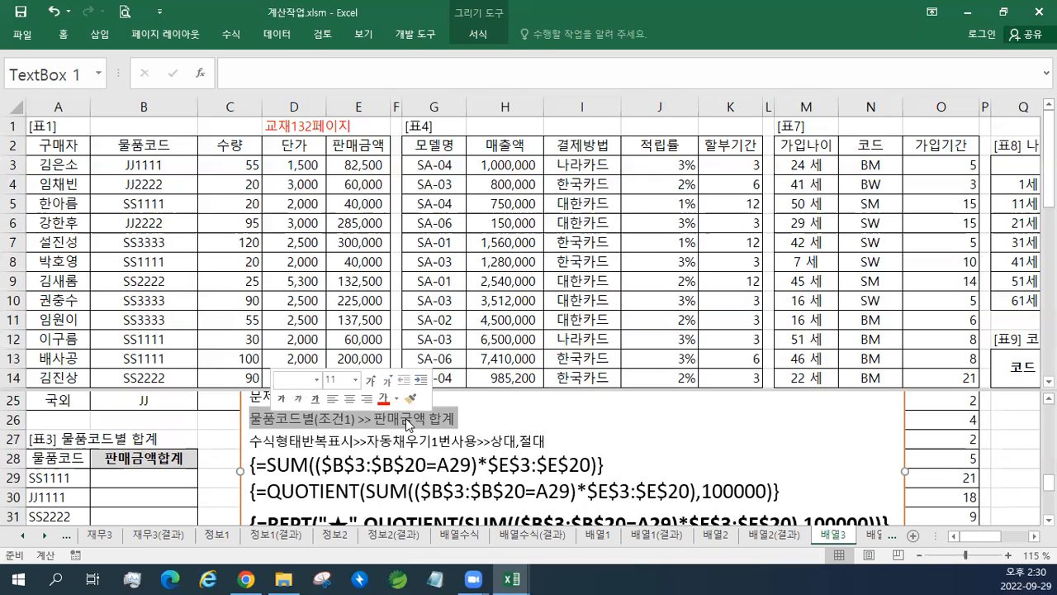
left_click(405, 420)
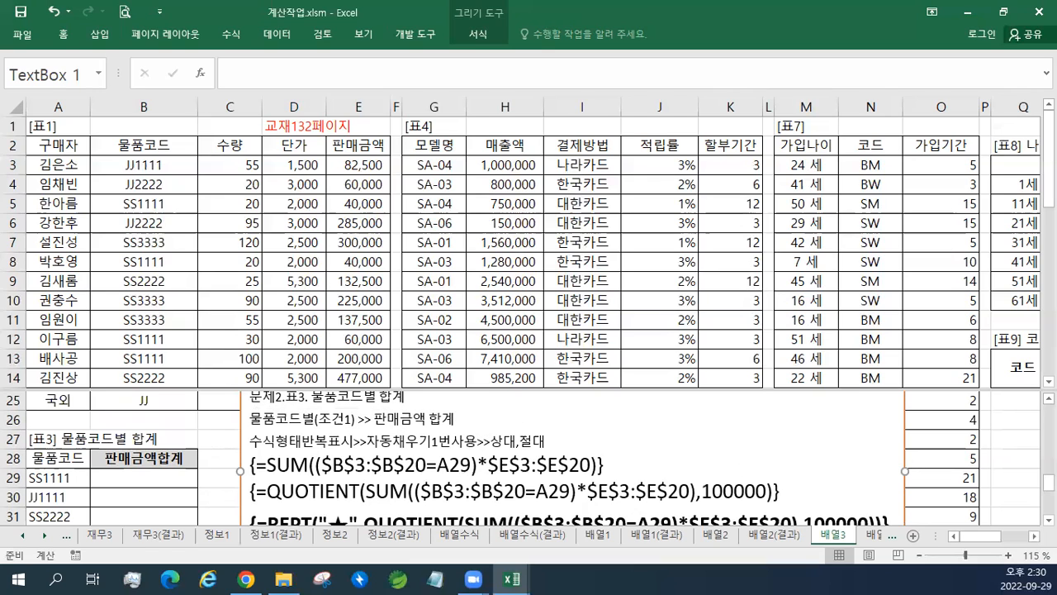
- Start a formula in B29 with the 물품코드 condition =($B$3:$B$20=A29), keeping the code range absolute
scroll(1049, 520, "down", 3)
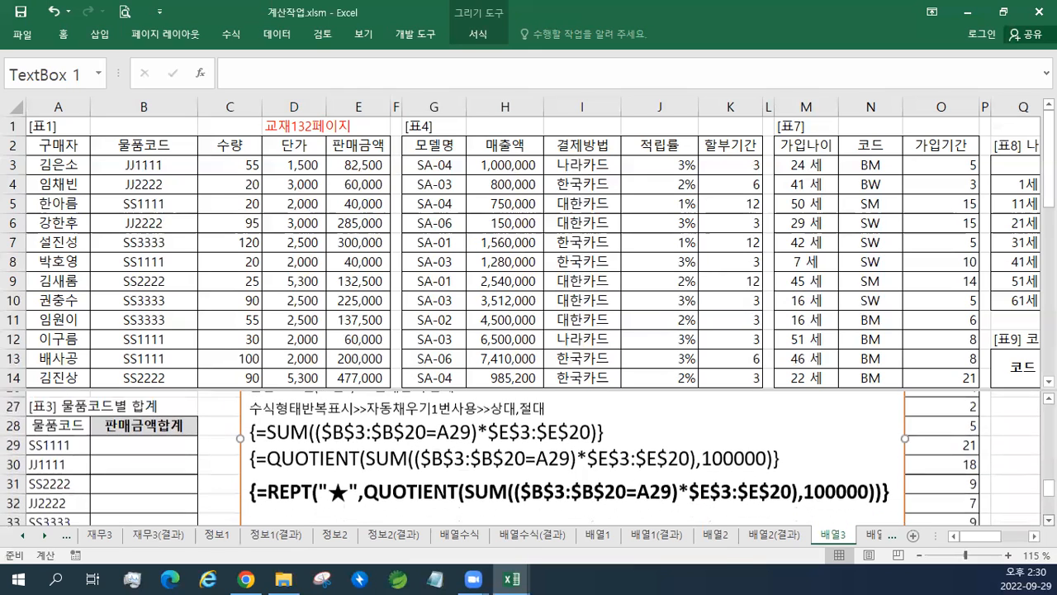
left_click(151, 420)
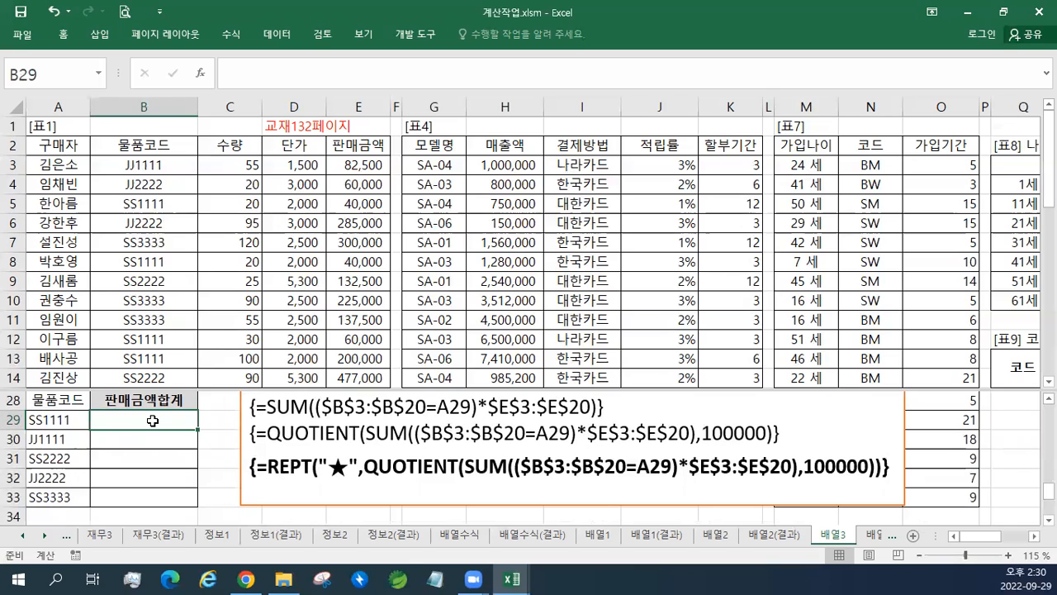
type("=")
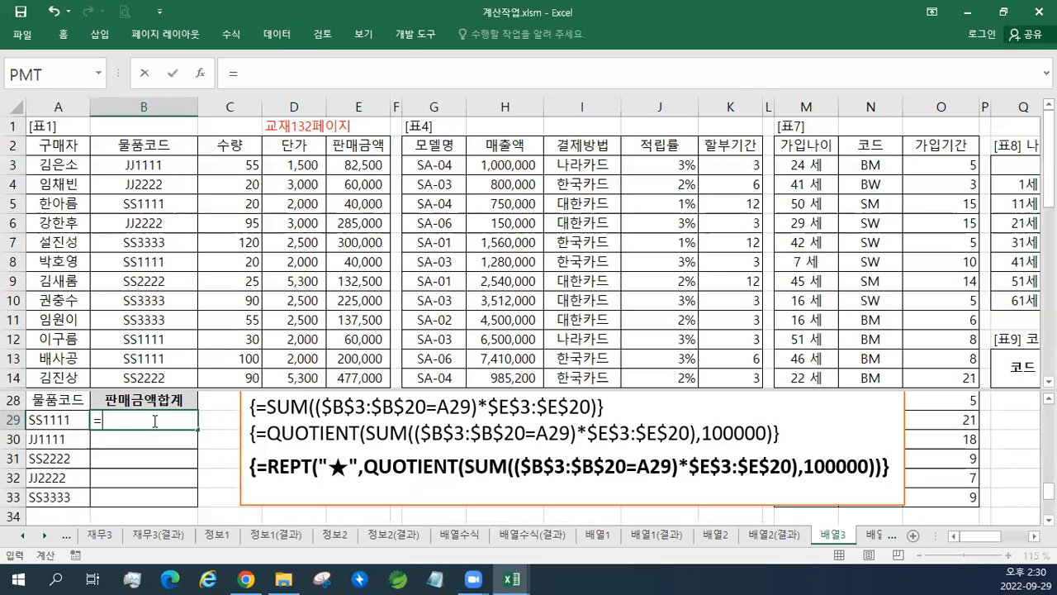
type("(")
left_click_drag(127, 164, 141, 359)
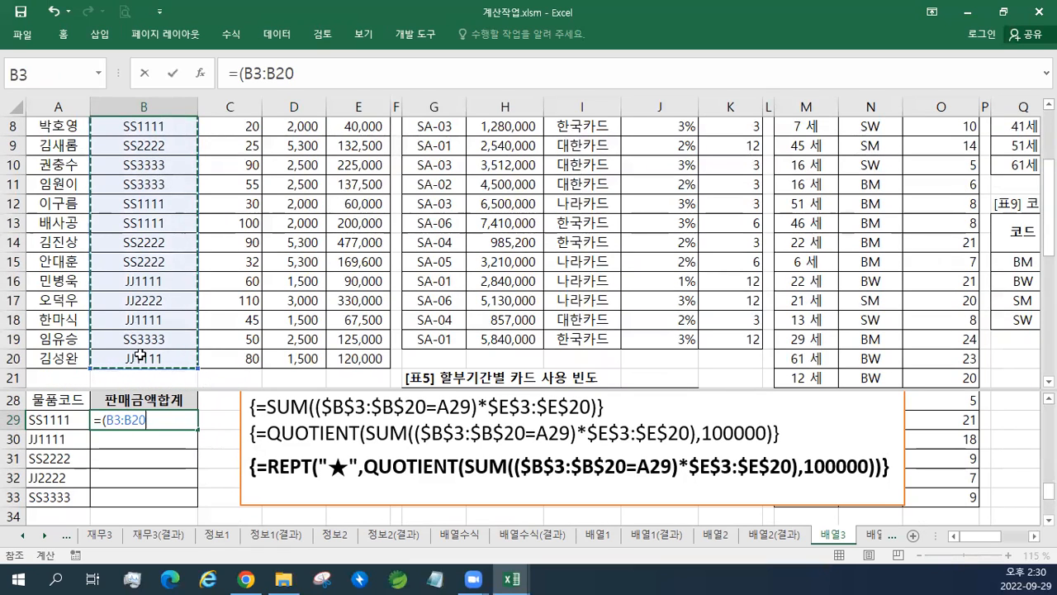
key("F4")
type("=")
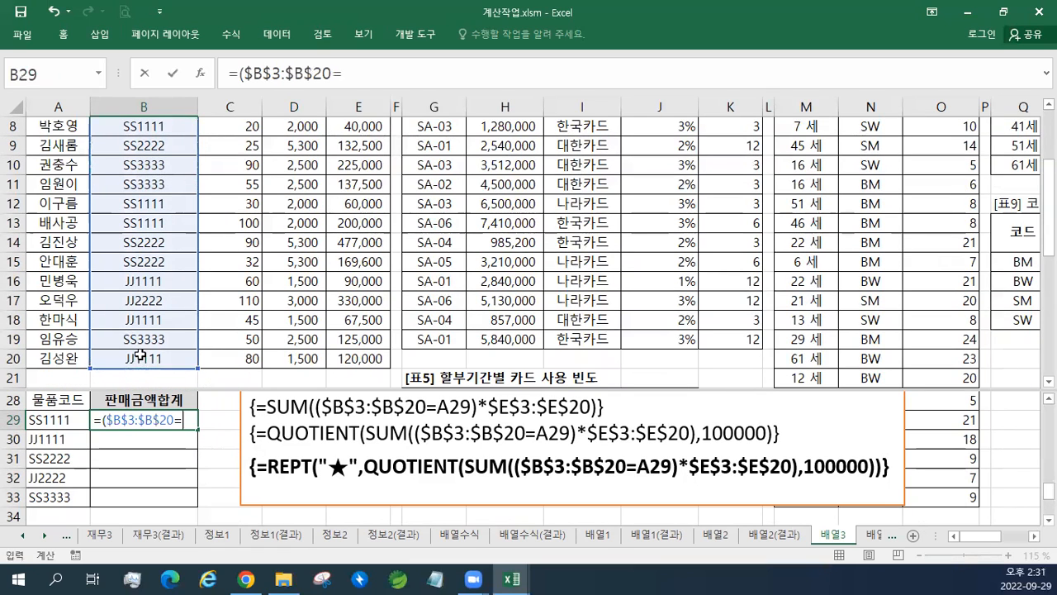
left_click(51, 422)
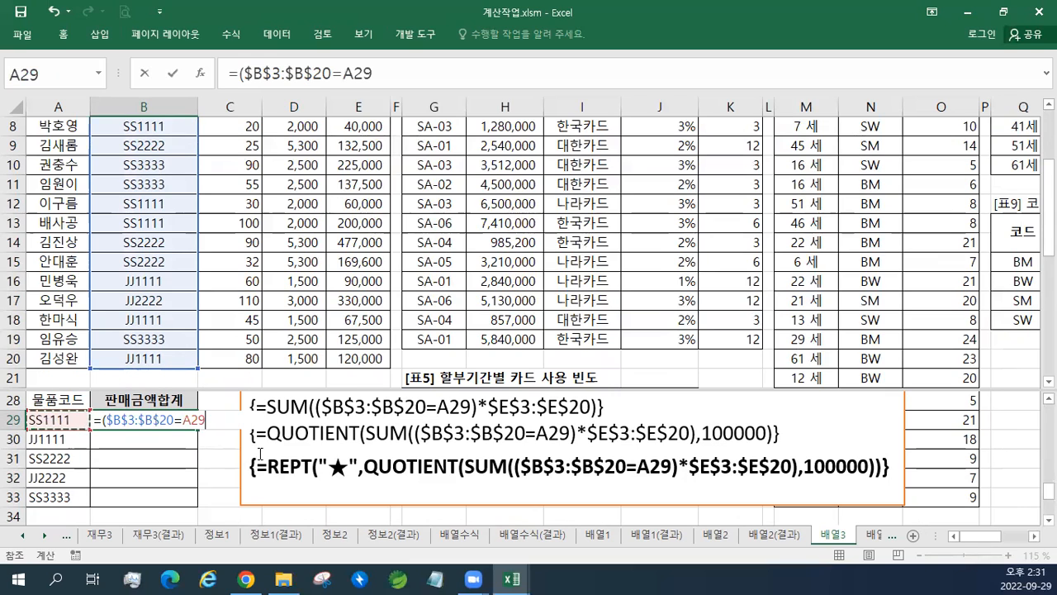
type(")")
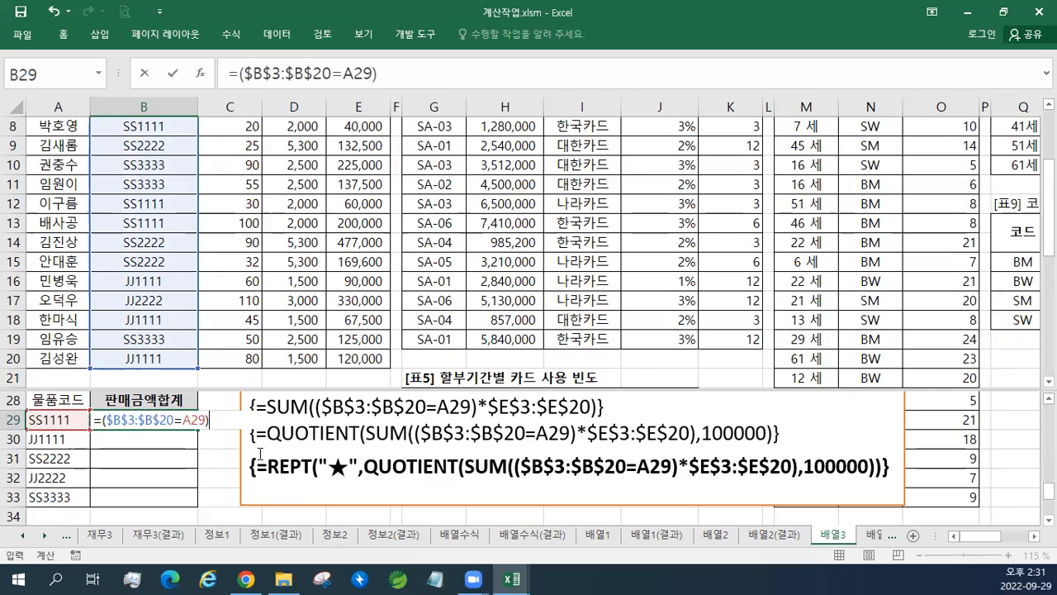
- Multiply the condition in B29's formula by the absolute 판매금액 range $E$3:$E$20
type("*")
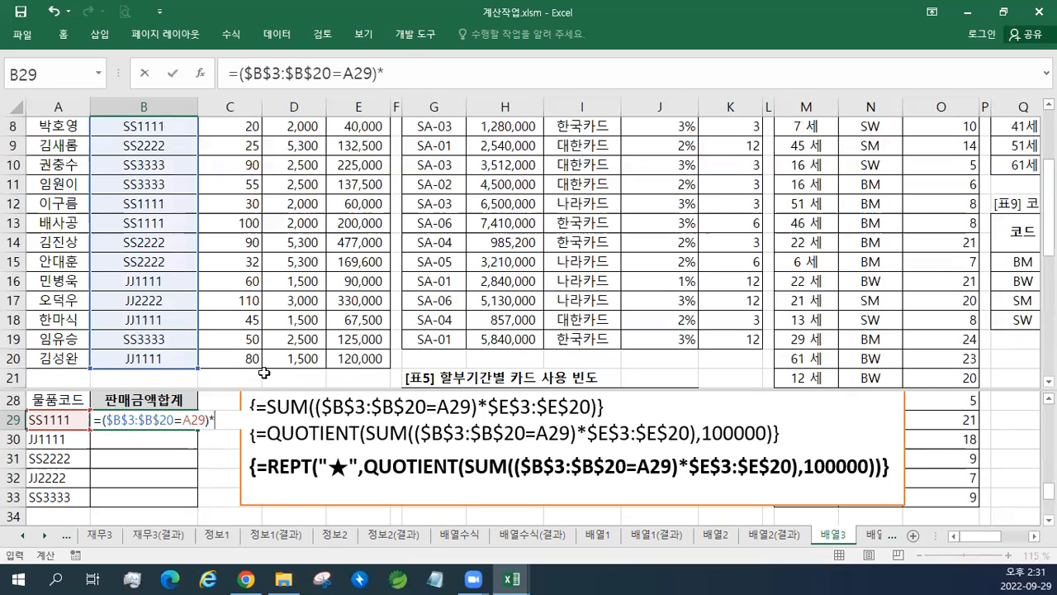
scroll(263, 373, "up", 2)
scroll(264, 372, "down", 2)
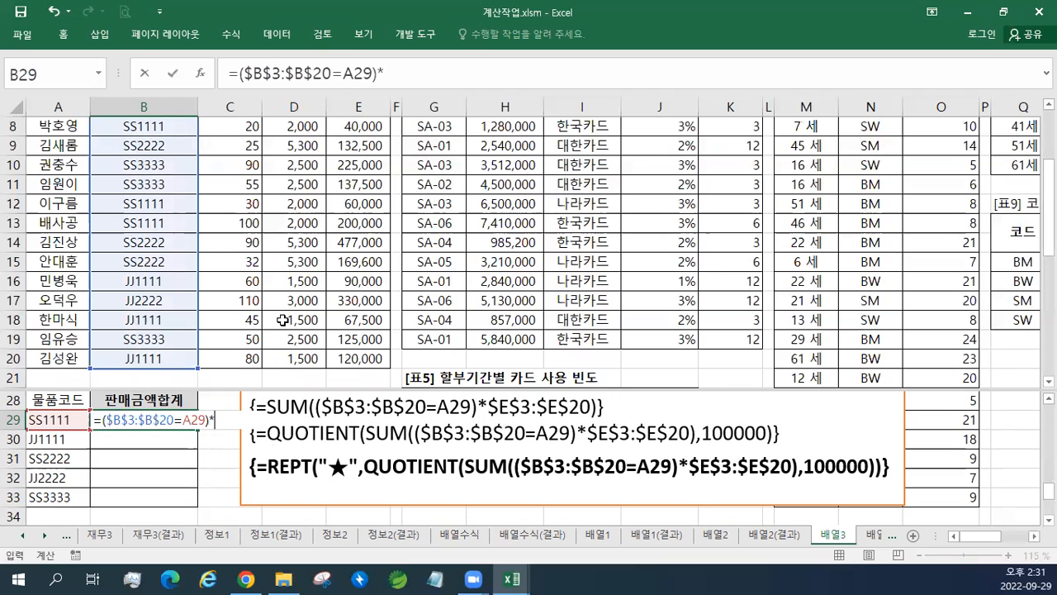
left_click(287, 257)
scroll(287, 256, "up", 3)
left_click(352, 169)
left_click_drag(352, 168, 352, 363)
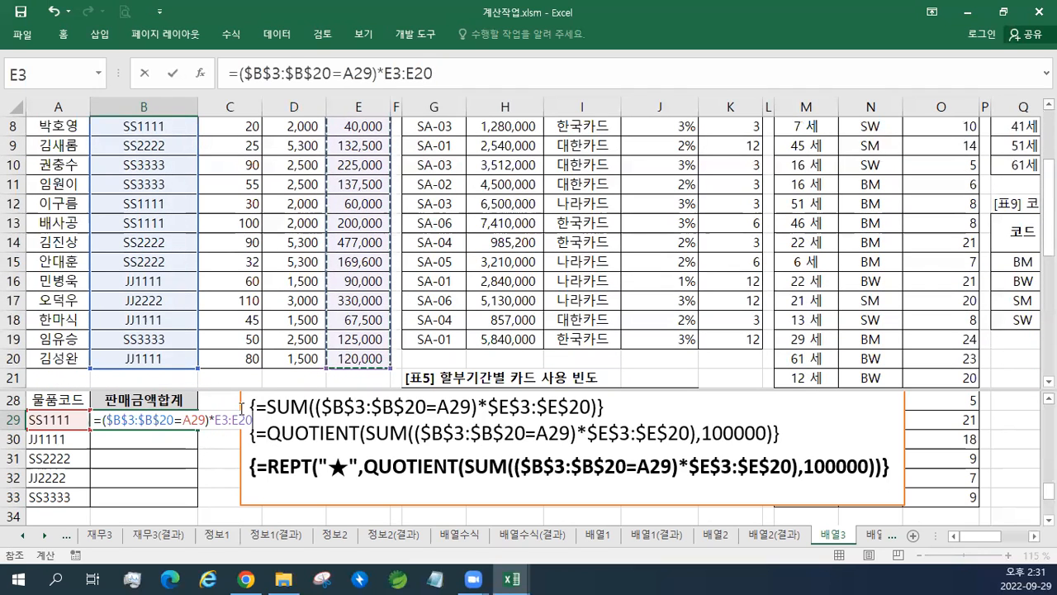
key("F4")
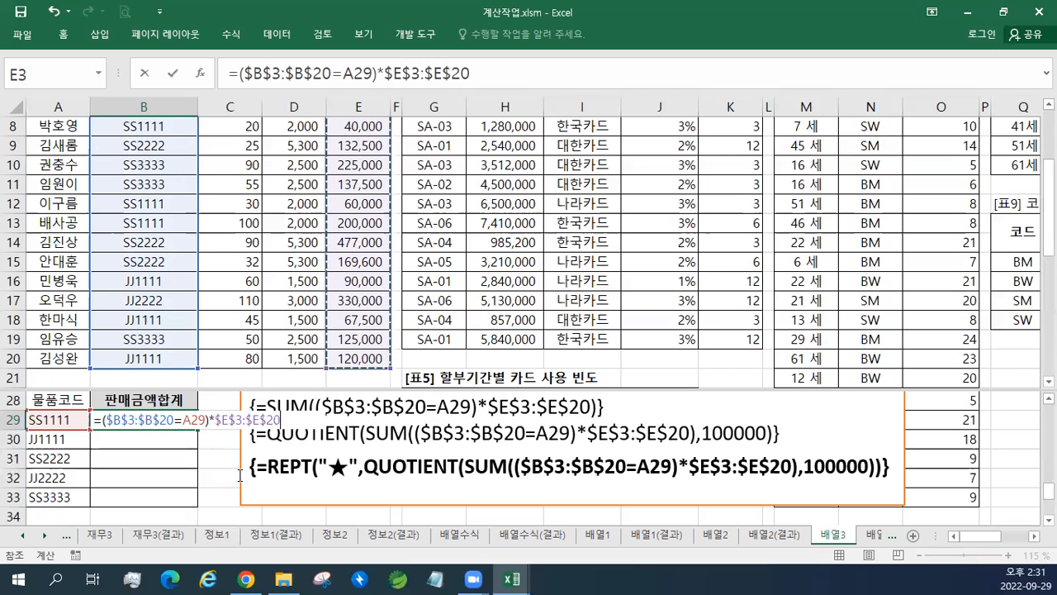
- Wrap B29's conditional product in SUM and commit it as the array formula {=SUM(($B$3:$B$20=A29)*$E$3:$E$20)}
left_click(105, 421)
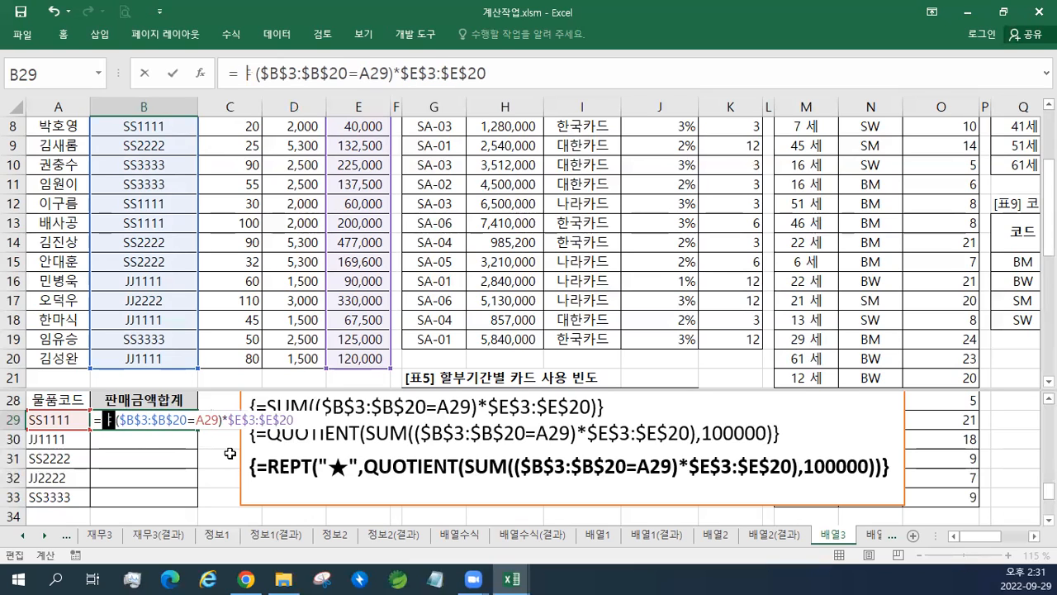
type("SUM")
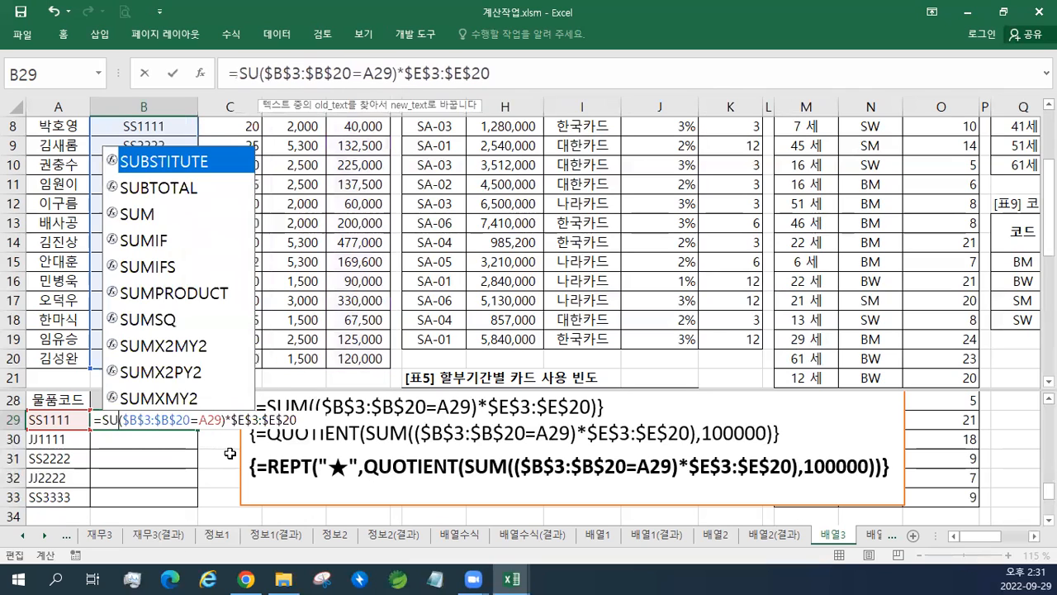
type("(")
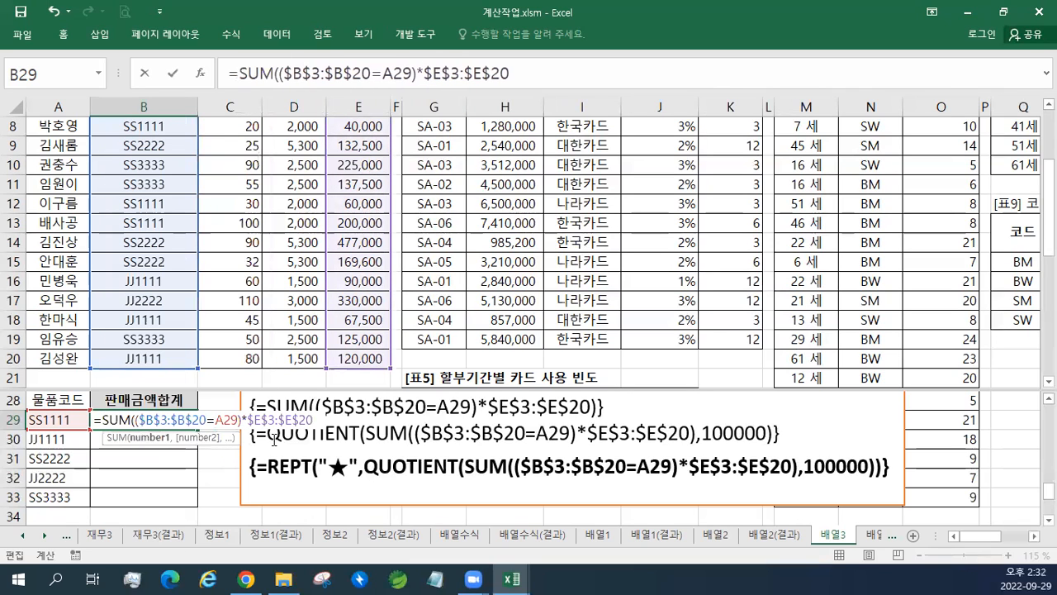
type(")")
key("ctrl+shift+Return")
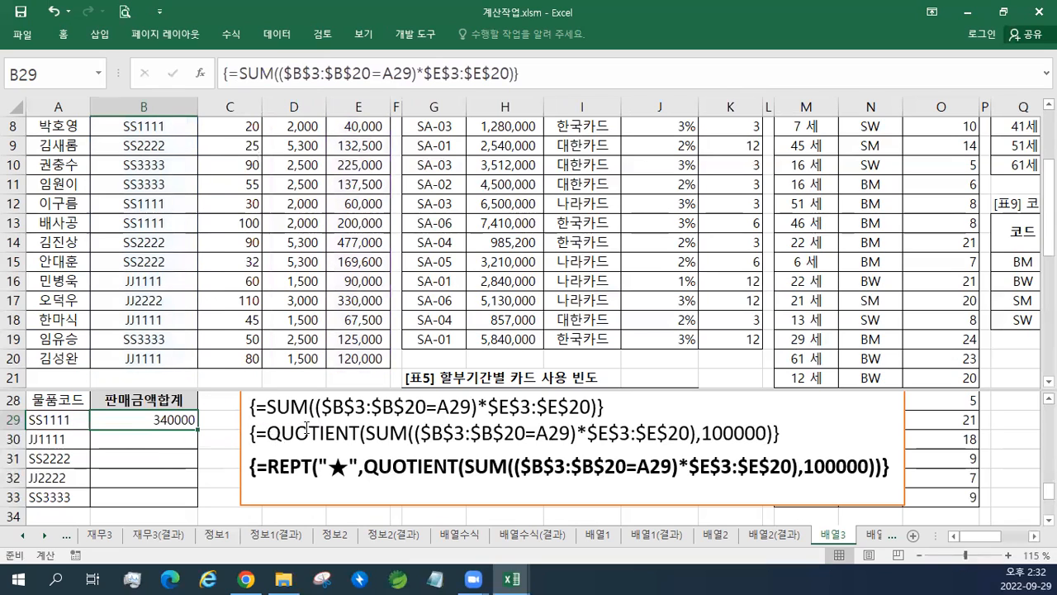
mouse_move(197, 430)
left_mouse_down()
mouse_move(190, 506)
mouse_move(197, 425)
left_mouse_up()
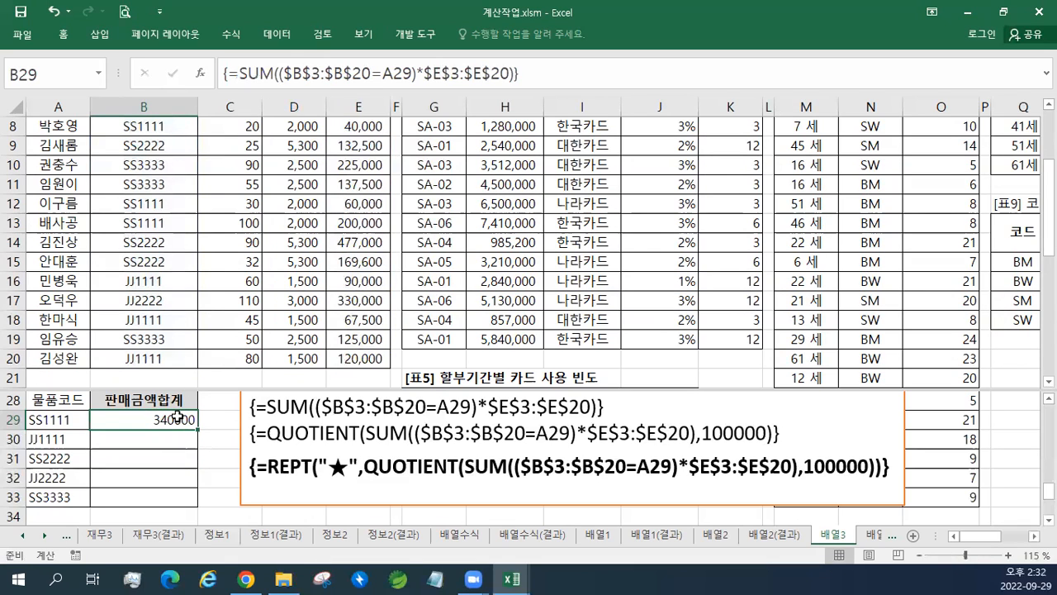
double_click(177, 417)
left_click(325, 428)
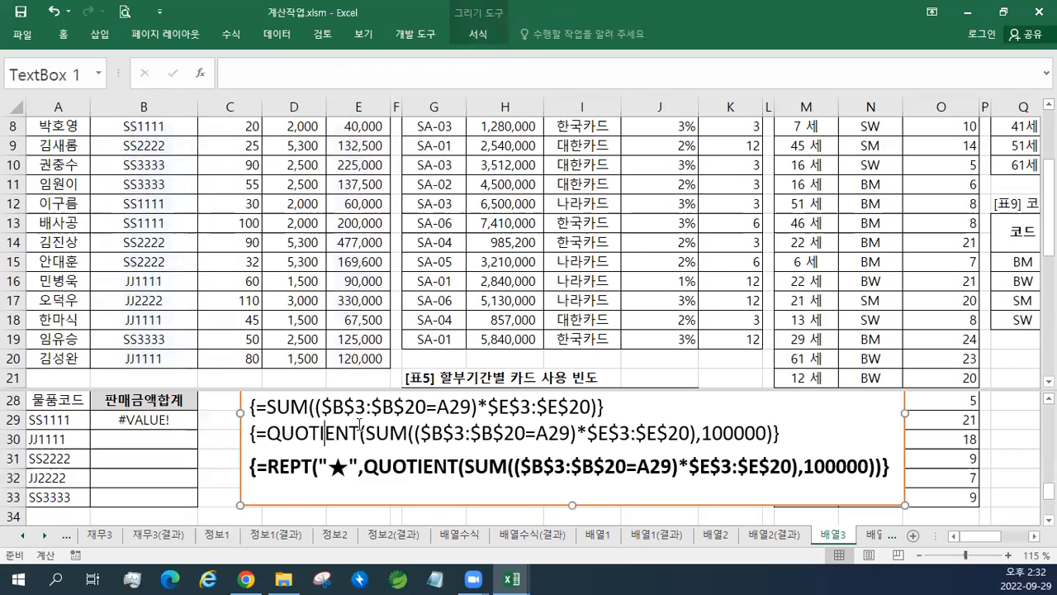
- Insert a QUOTIENT function in front of the SUM in B29's formula, using the sum as its numerator
double_click(187, 420)
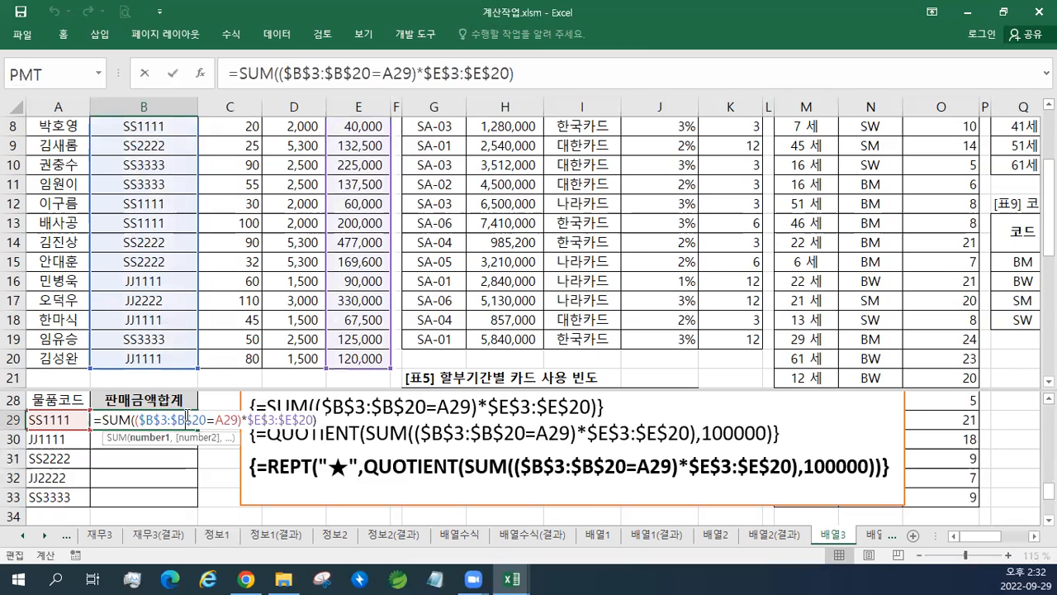
left_click(97, 420)
type("QUO")
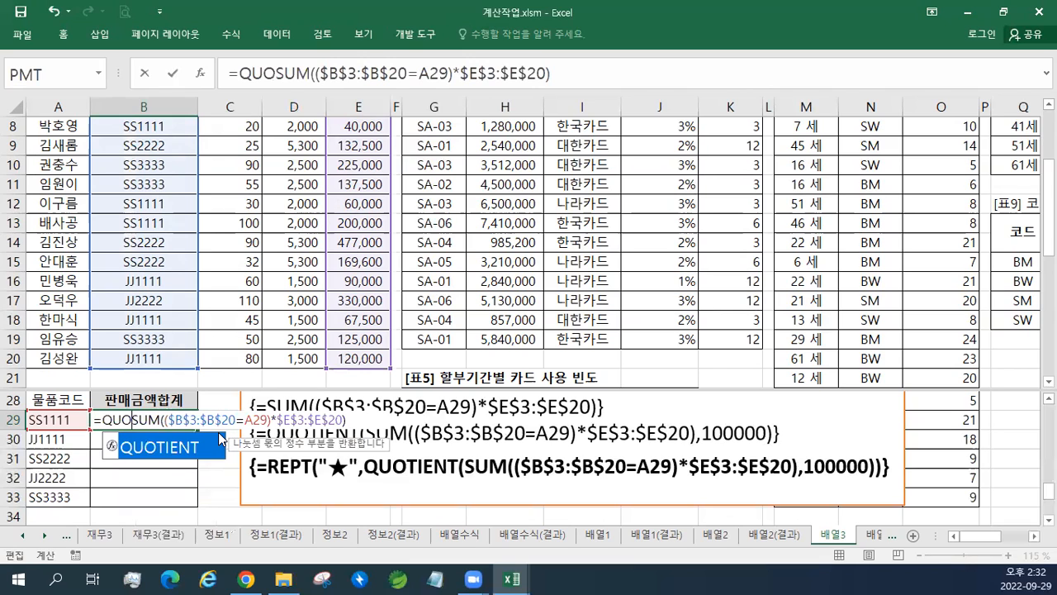
type("TIENT")
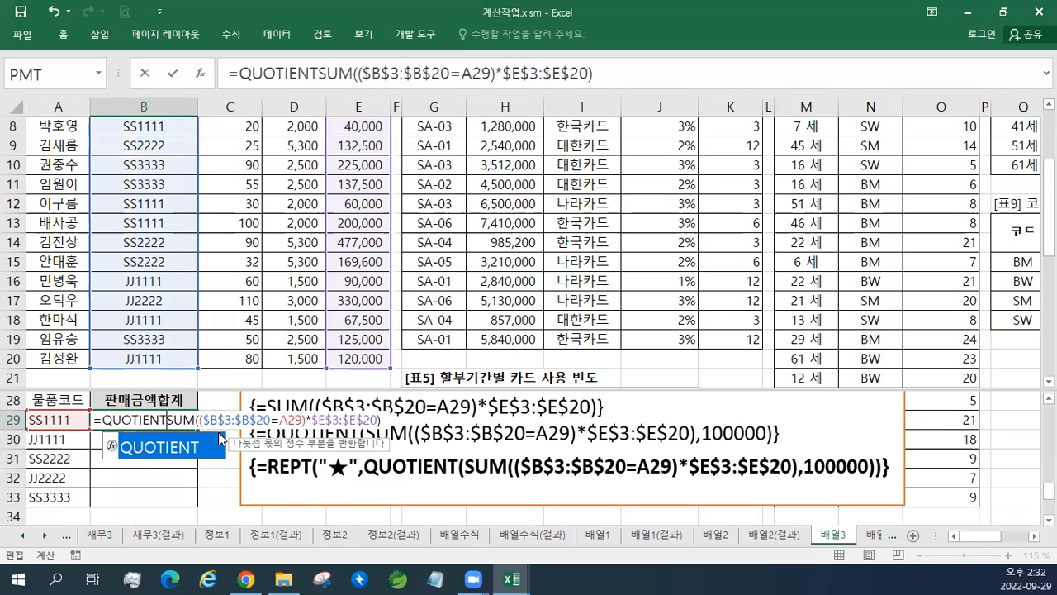
type("(")
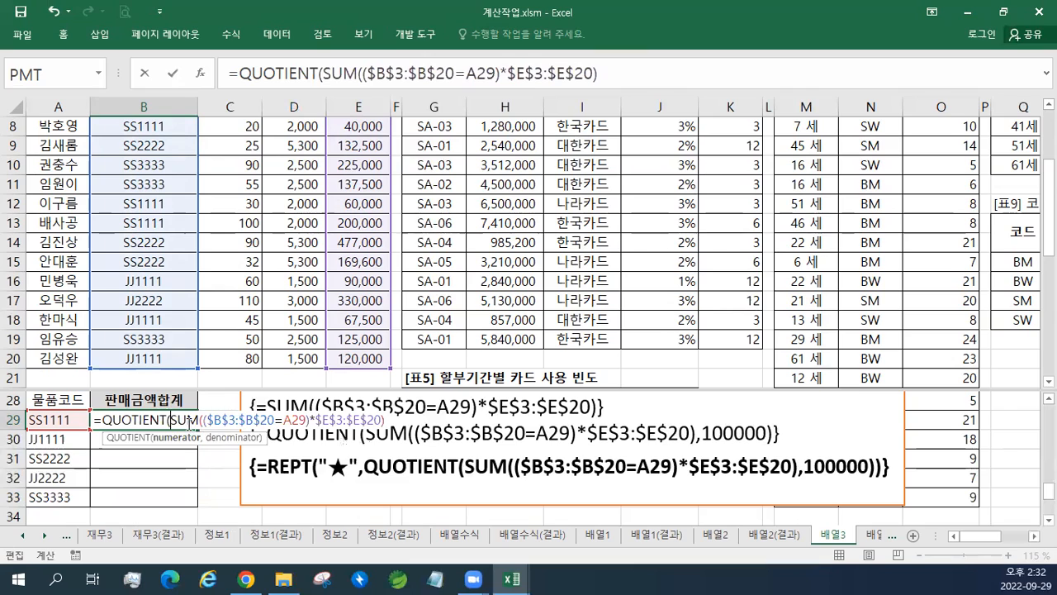
- Complete B29's QUOTIENT with 100000 as the denominator and commit the formula as an array formula
left_click_drag(198, 420, 390, 418)
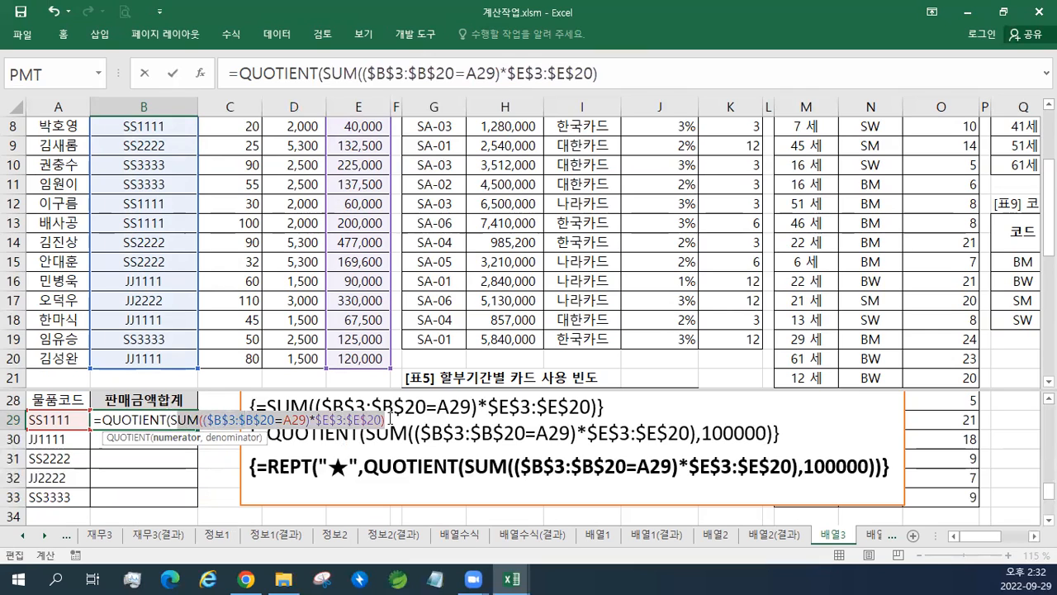
left_click(389, 419)
type(",")
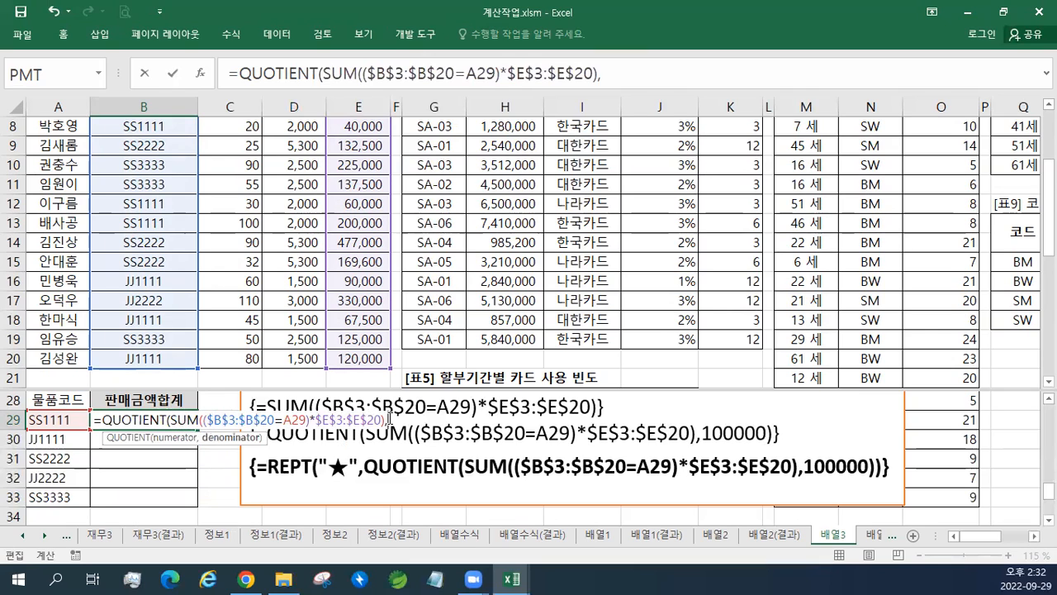
type("10000")
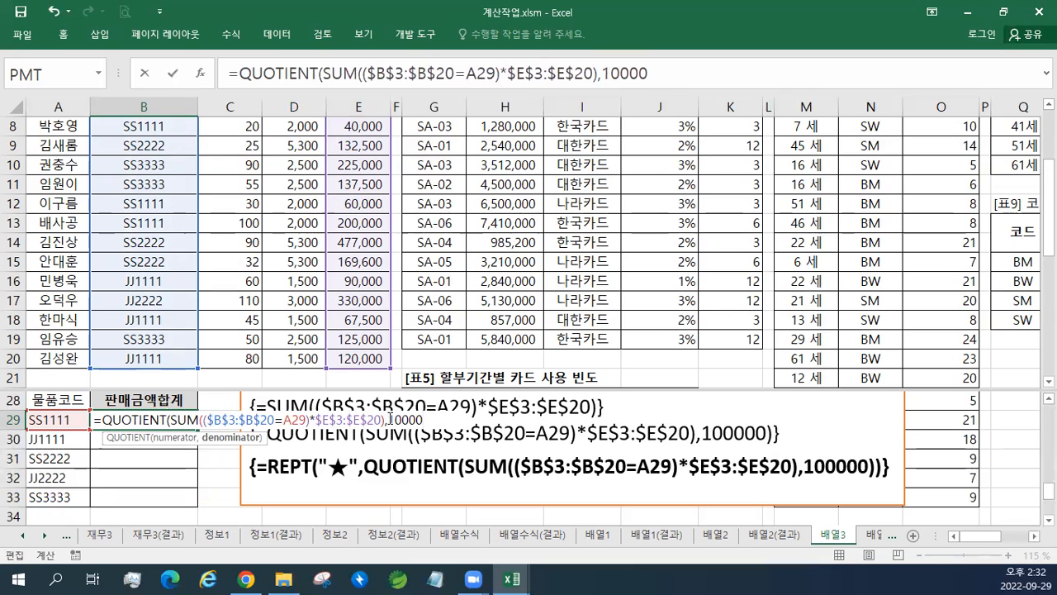
type("0)")
key("Return")
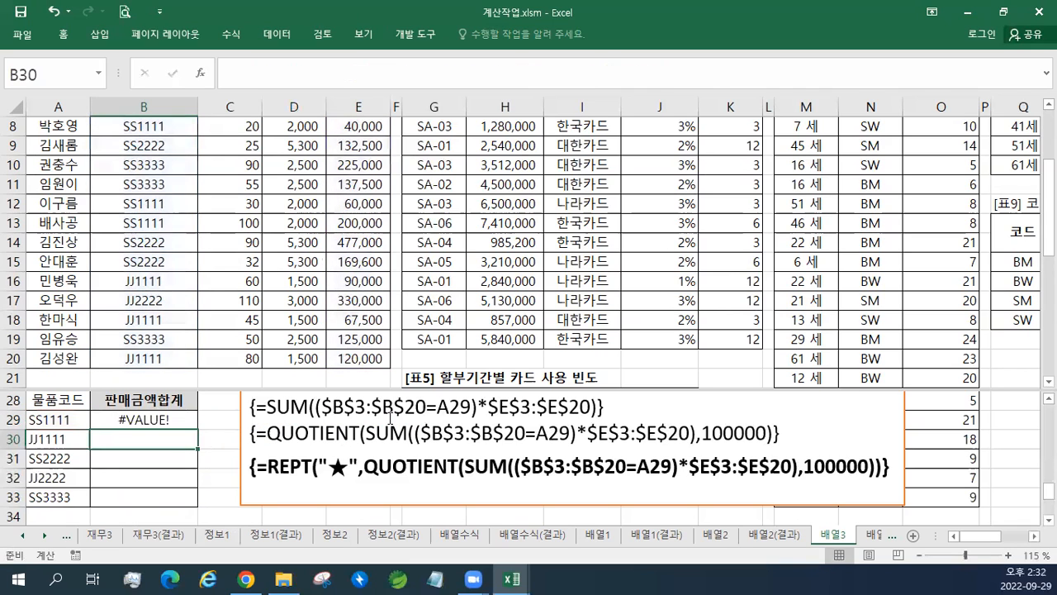
key("Up")
key("F2")
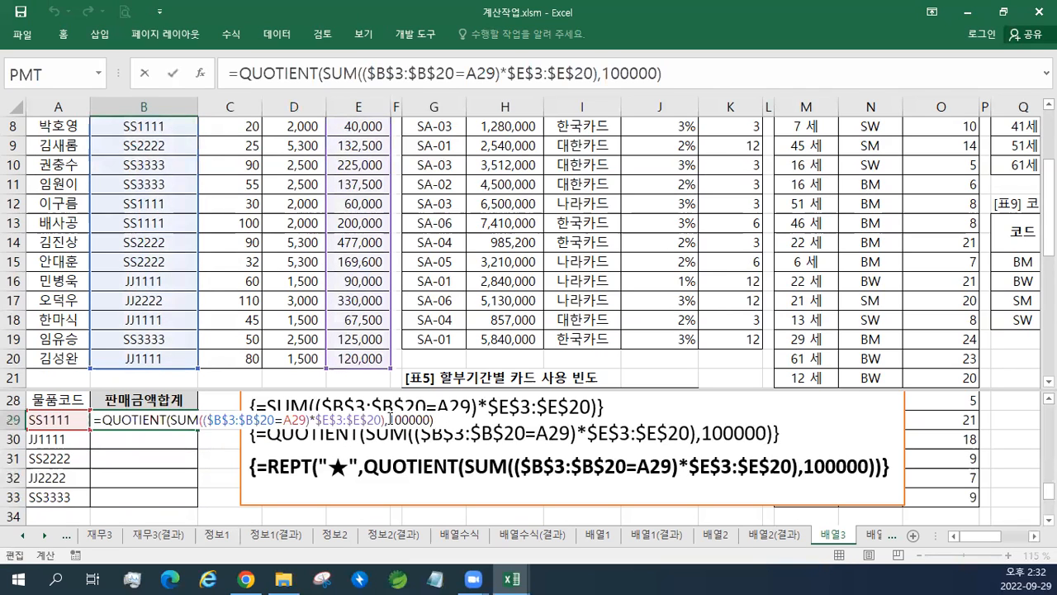
key("ctrl+shift+Return")
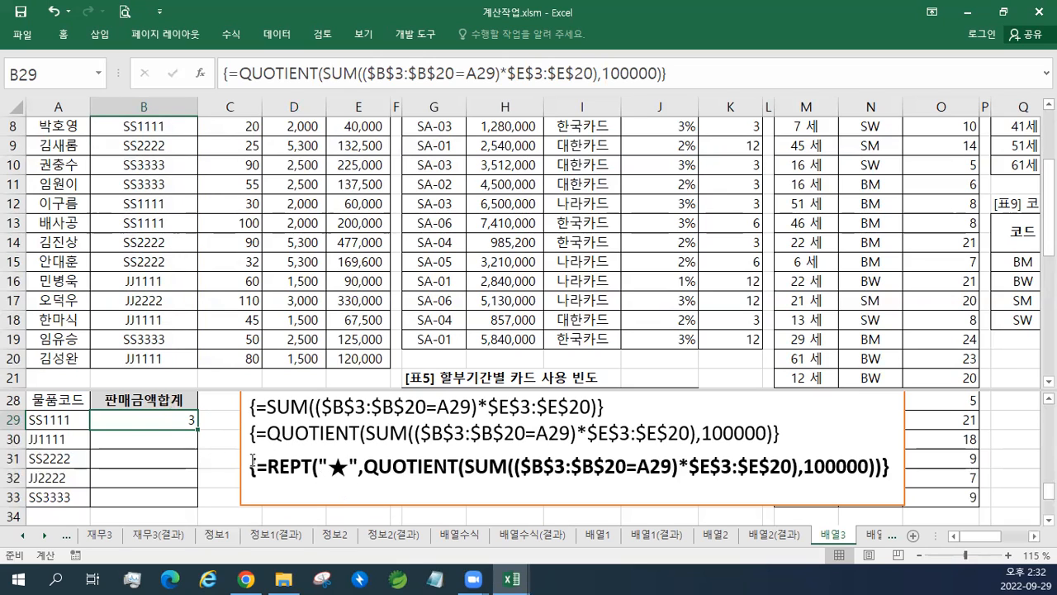
- Insert a REPT function in front of B29's QUOTIENT, with the special character "★" as the text to repeat
double_click(152, 421)
left_click(103, 423)
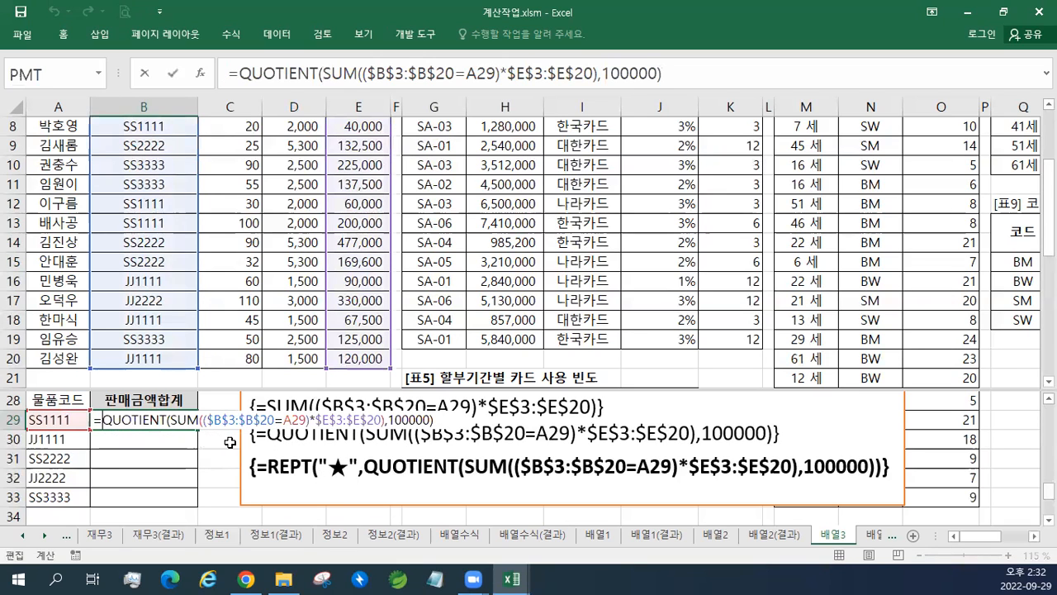
type("REPT")
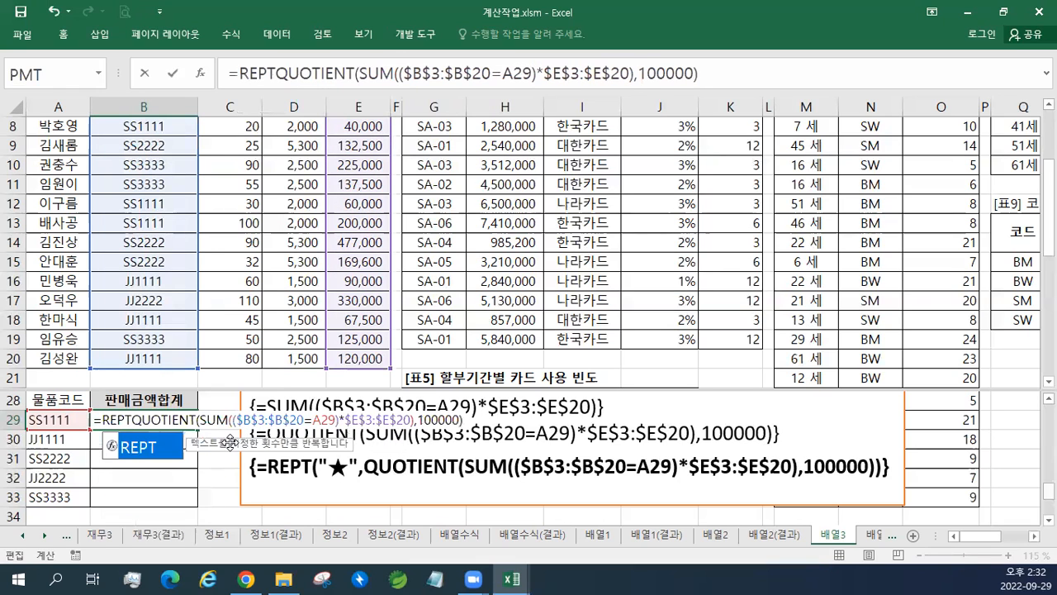
type("(\"A")
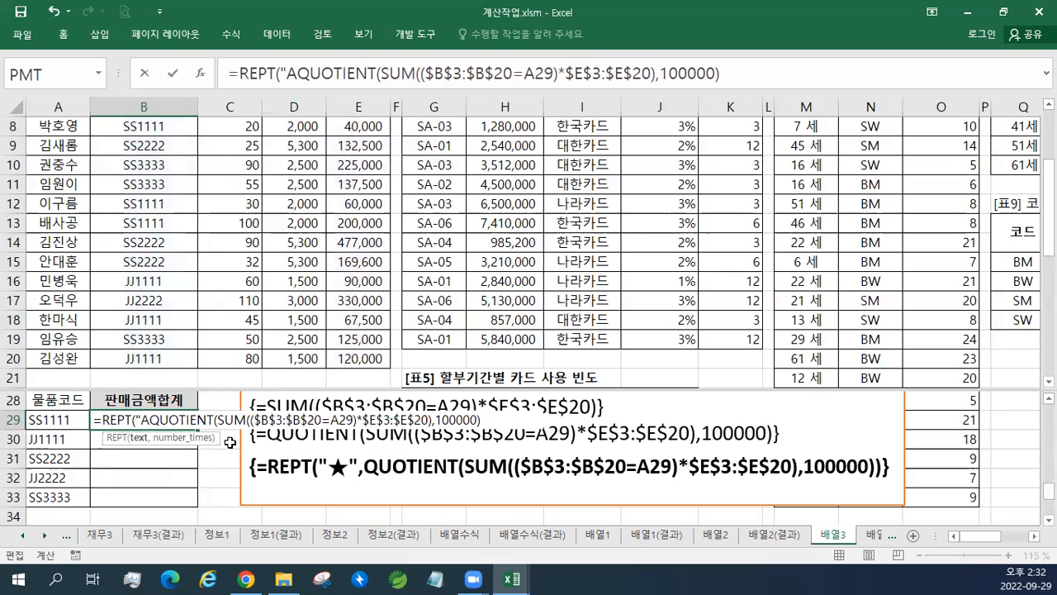
key("BackSpace")
type("ㅁ")
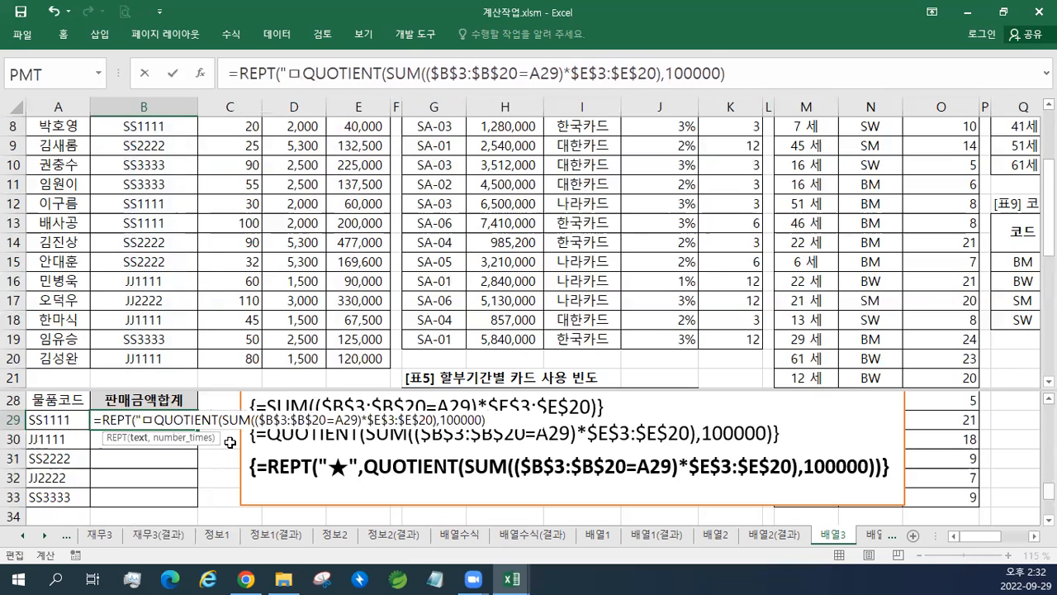
key("Hangul_Hanja")
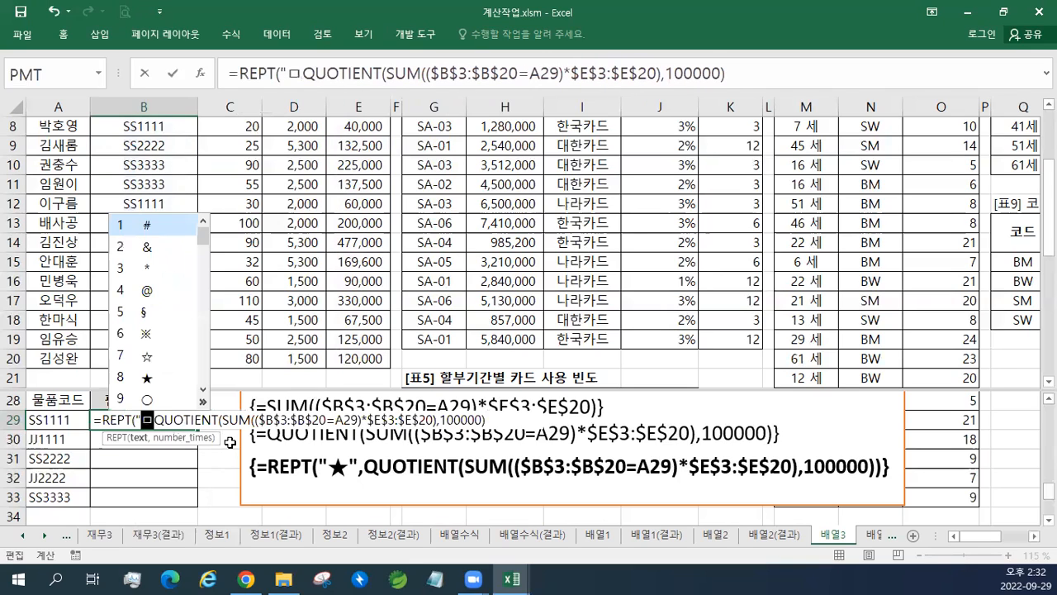
left_click(152, 379)
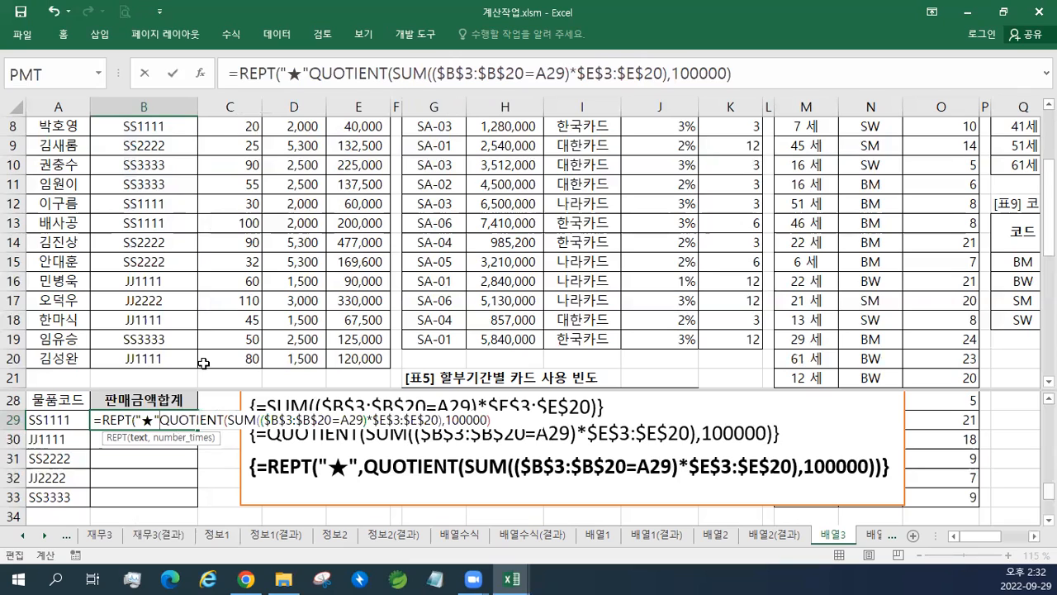
- Complete B29 as an array formula with the QUOTIENT result as REPT's repeat count, and fill it down to B33
type(",")
left_click_drag(164, 419, 502, 422)
left_click(502, 422)
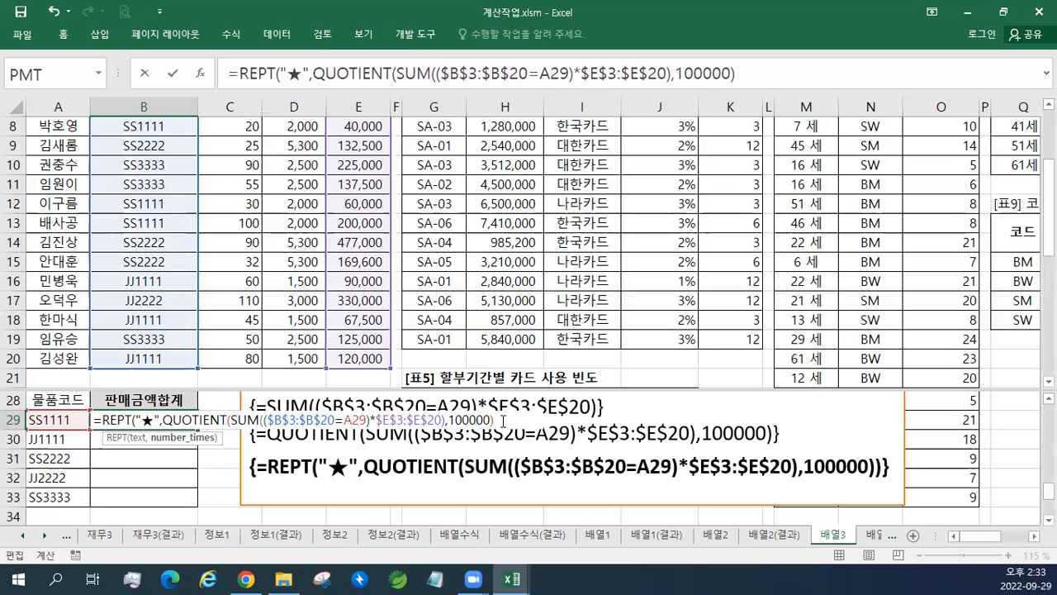
type(")")
key("ctrl+shift+Return")
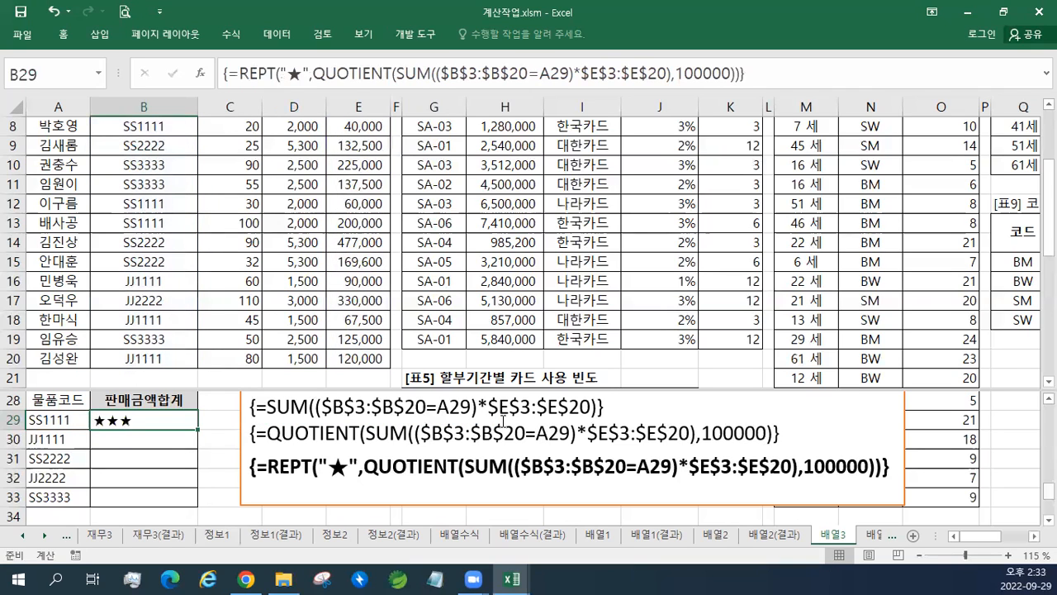
left_click_drag(198, 429, 202, 501)
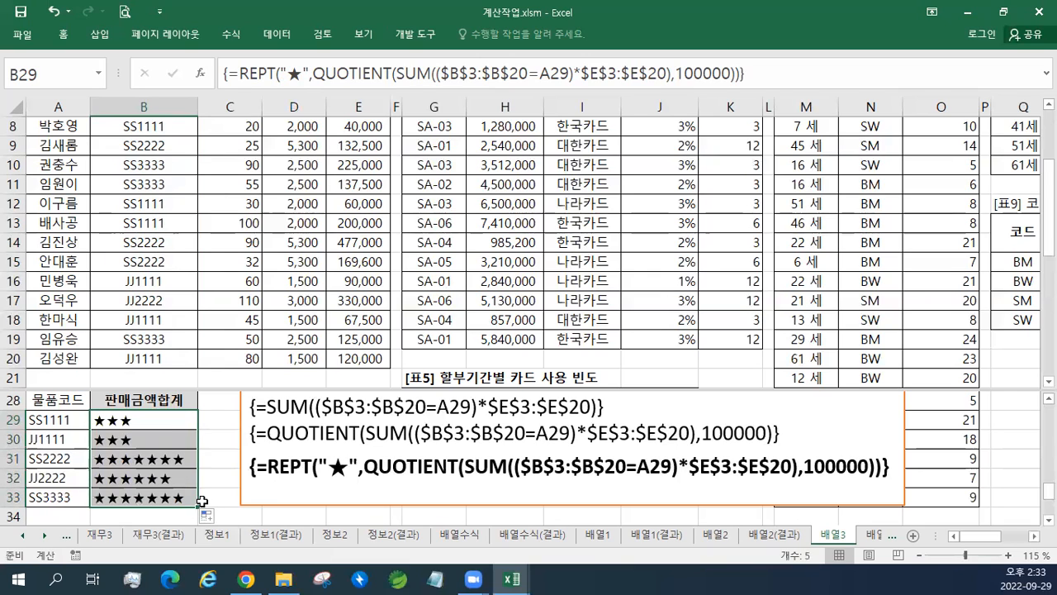
- Remove the horizontal window split from sheet 배열3 and save the workbook
double_click(221, 387)
scroll(223, 388, "down", 4)
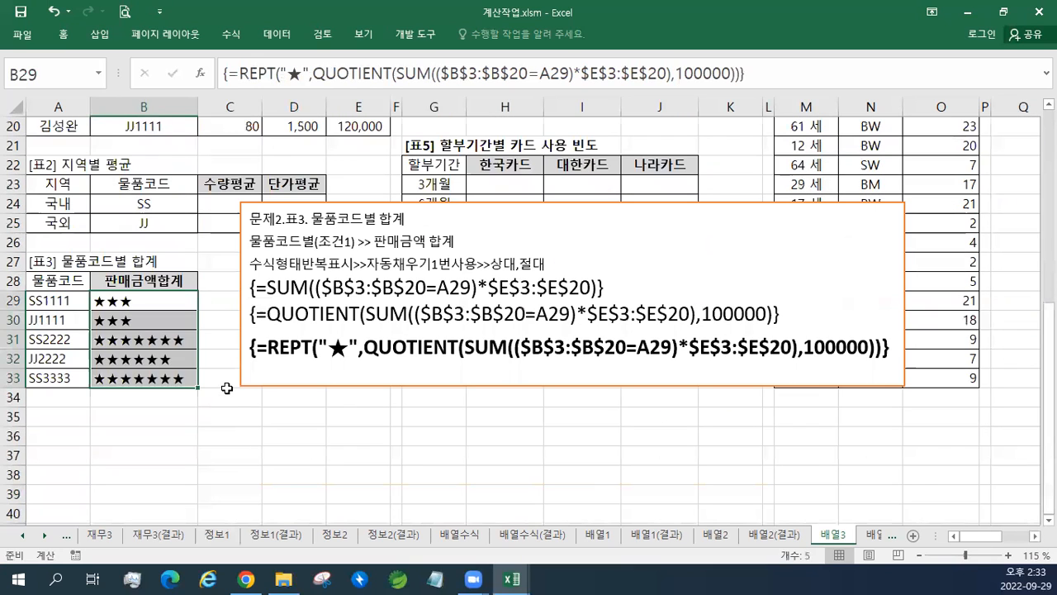
left_click(19, 13)
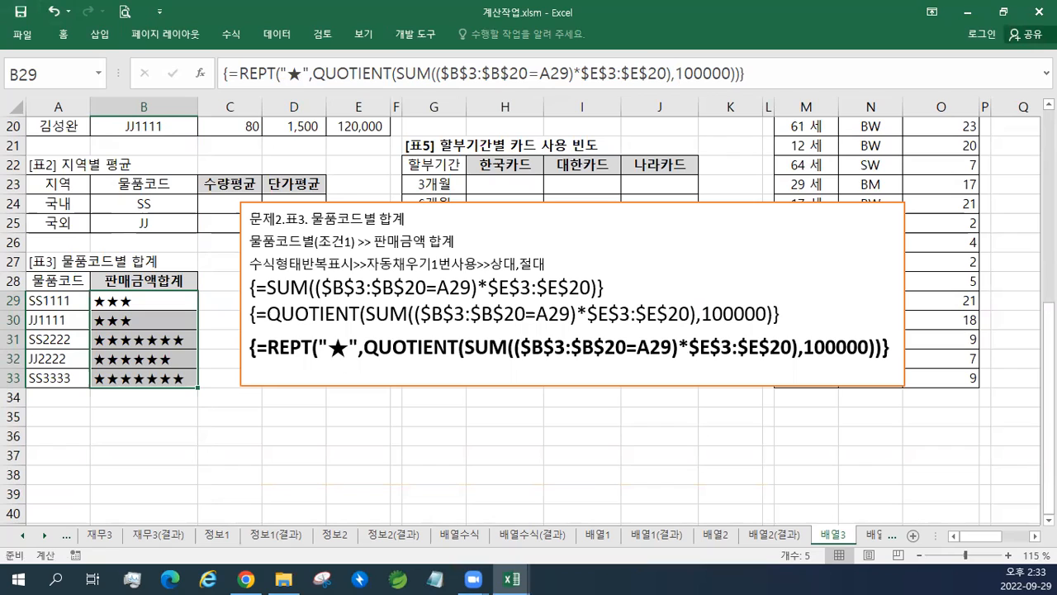